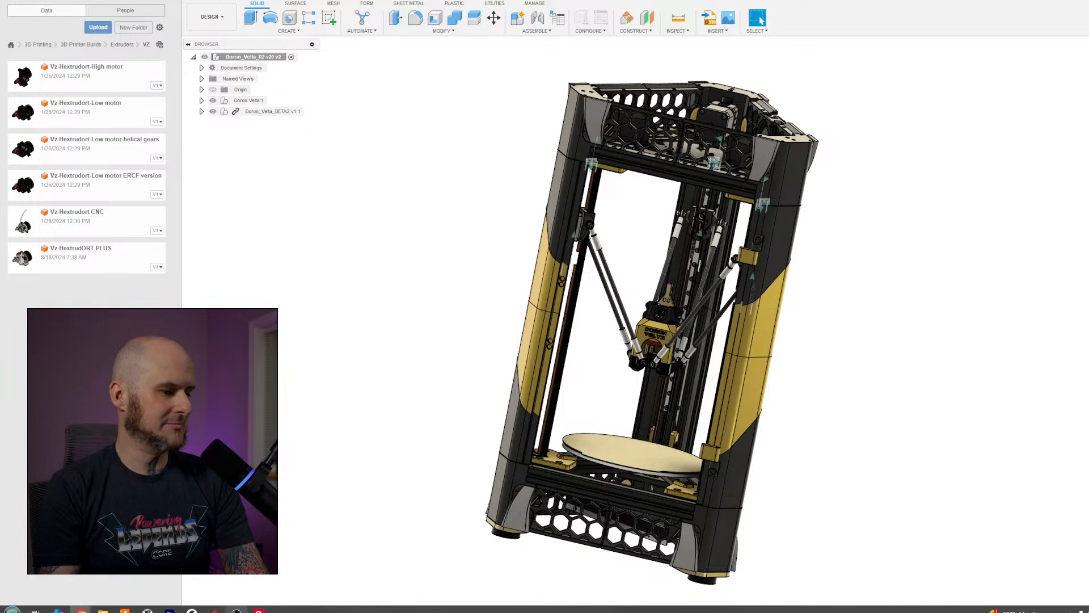
# Launch Discord alongside the open delta printer assembly.
pyautogui.moveTo(482, 262)
pyautogui.keyDown('shift'); pyautogui.mouseDown(button='middle')
pyautogui.moveTo(512, 252)
pyautogui.moveTo(450, 262)
pyautogui.moveTo(469, 270)
pyautogui.mouseUp(button='middle'); pyautogui.keyUp('shift')
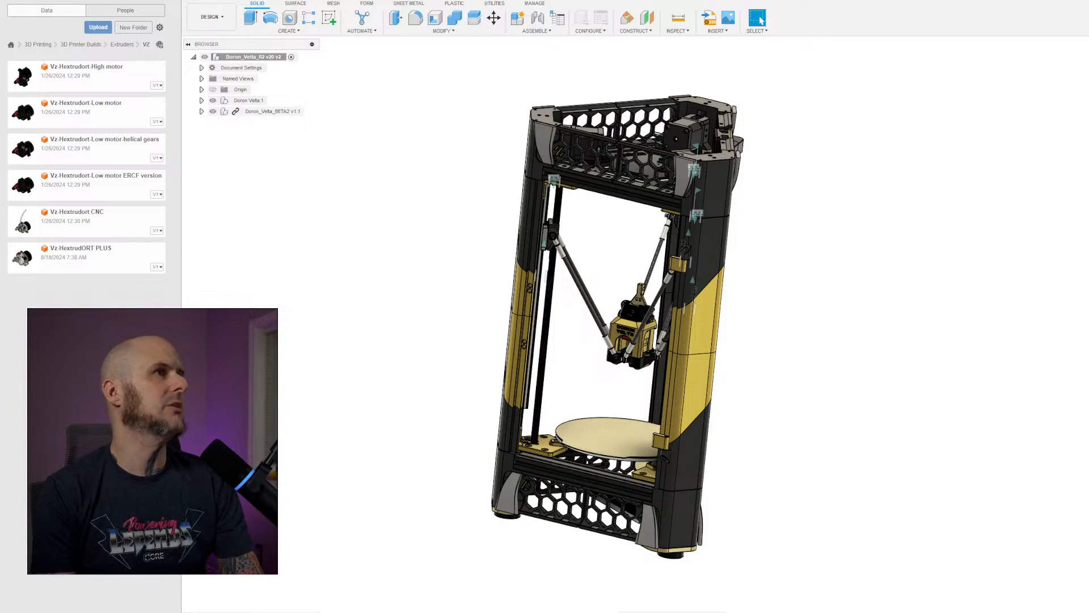
pyautogui.moveTo(396, 602)
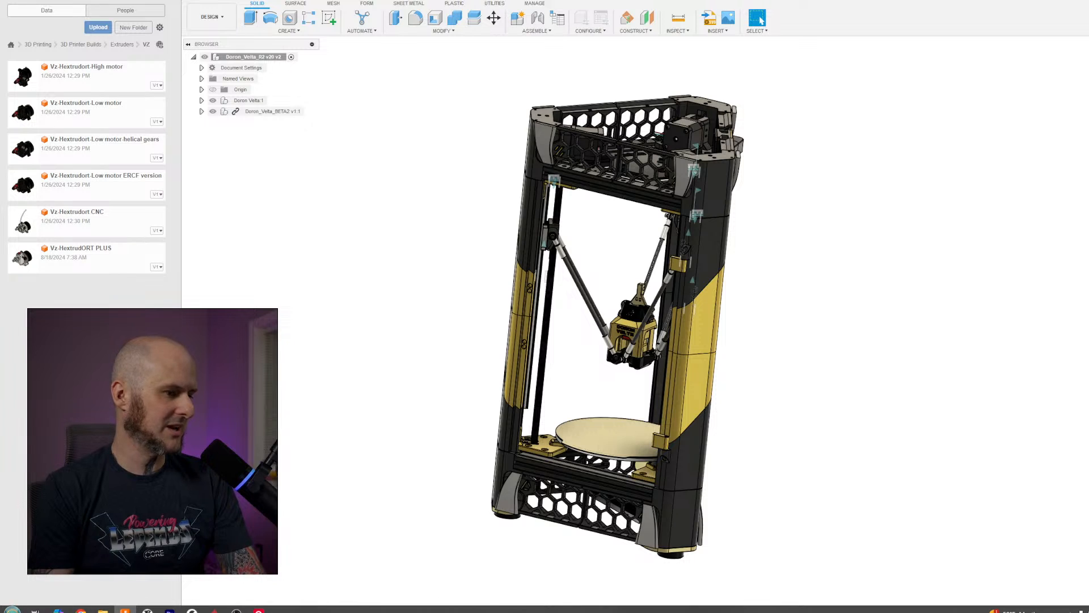
pyautogui.click(12, 610)
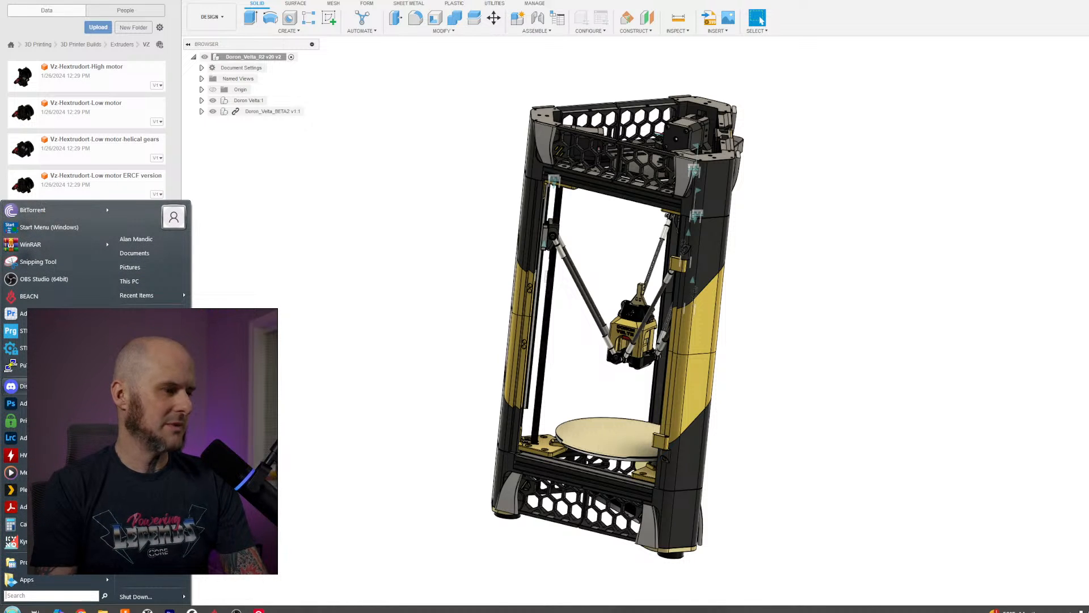
pyautogui.click(14, 386)
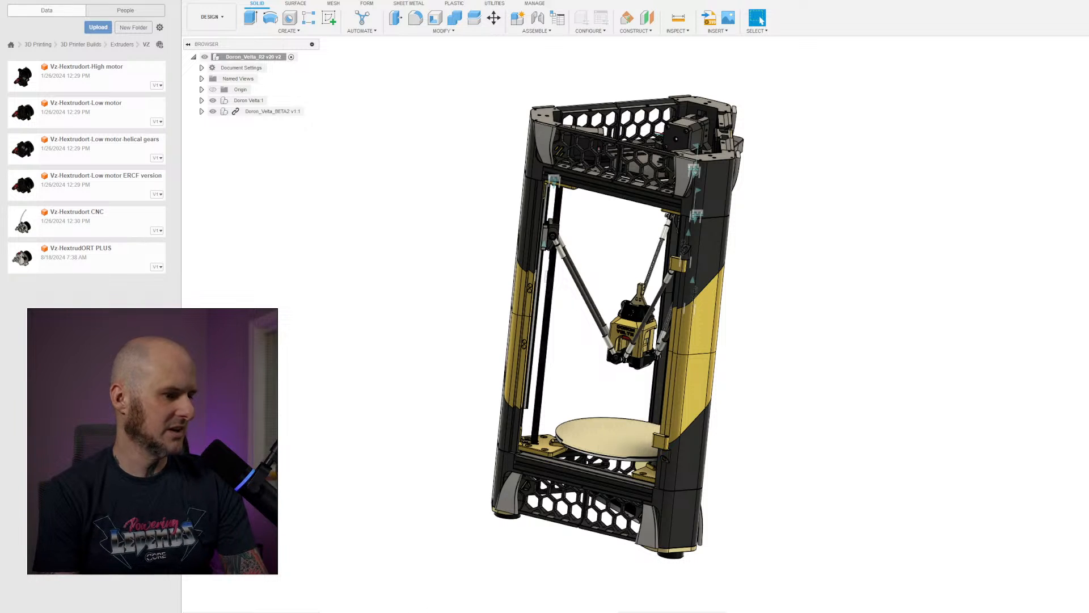
pyautogui.moveTo(236, 610)
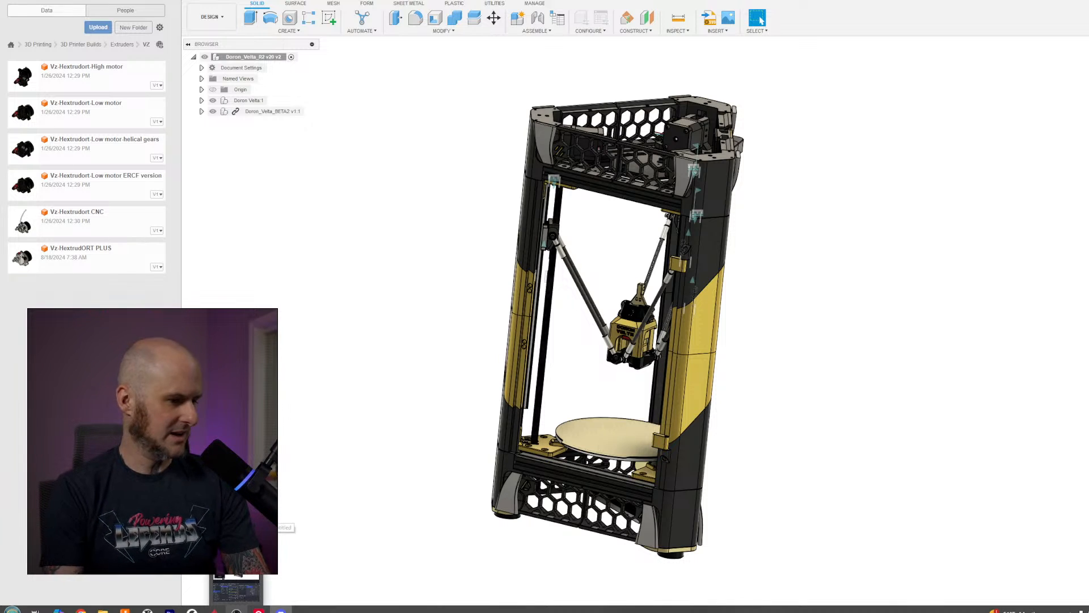
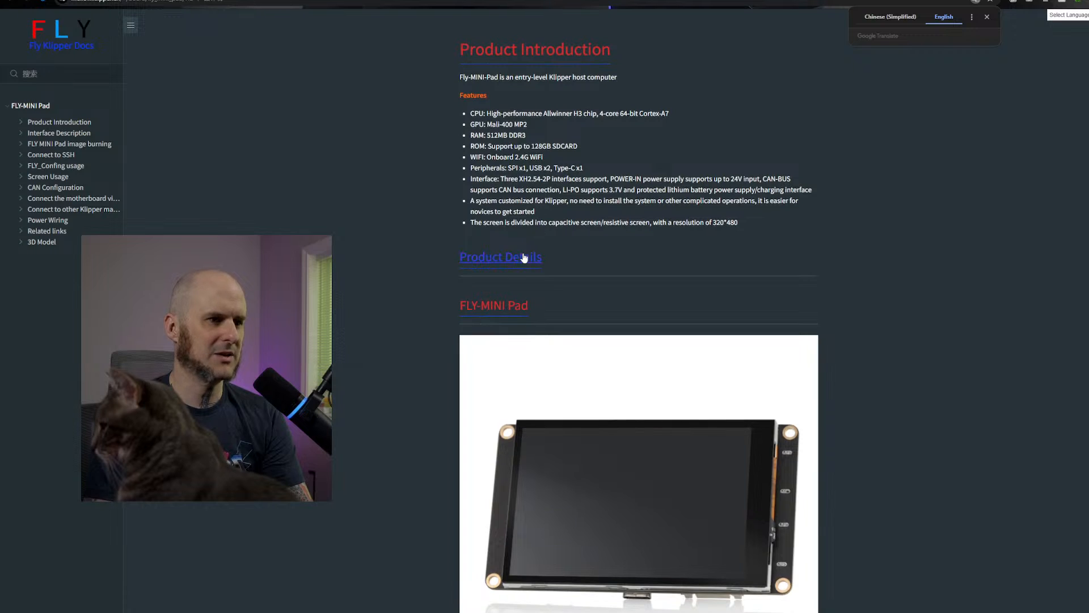
# Review the FLY-MINI Pad product page, including the features, product photo, size information and connection diagram.
pyautogui.scroll(-5, 685, 278)
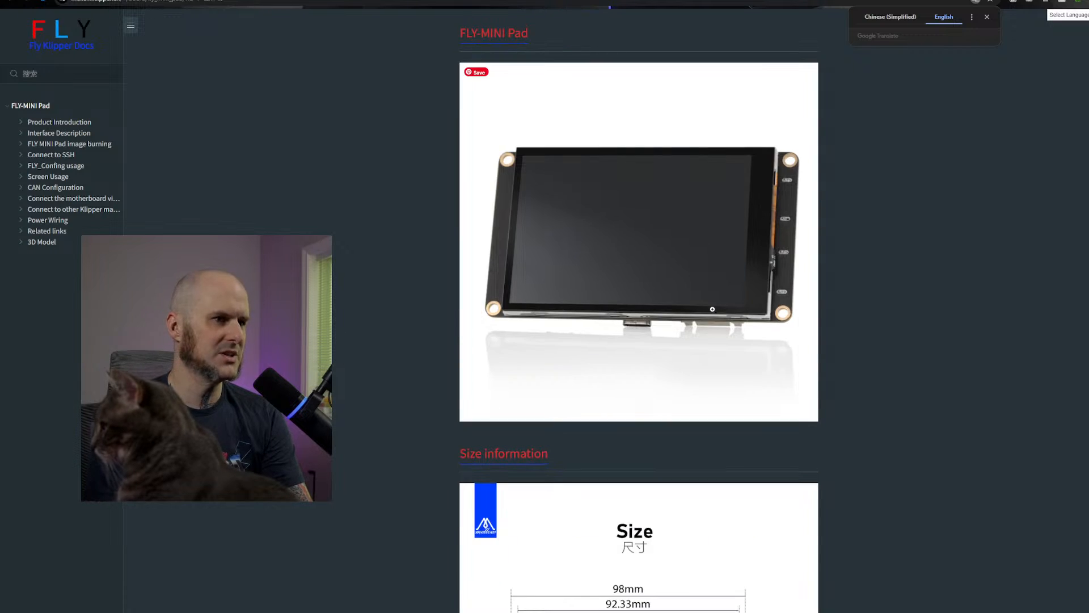
pyautogui.click(509, 35)
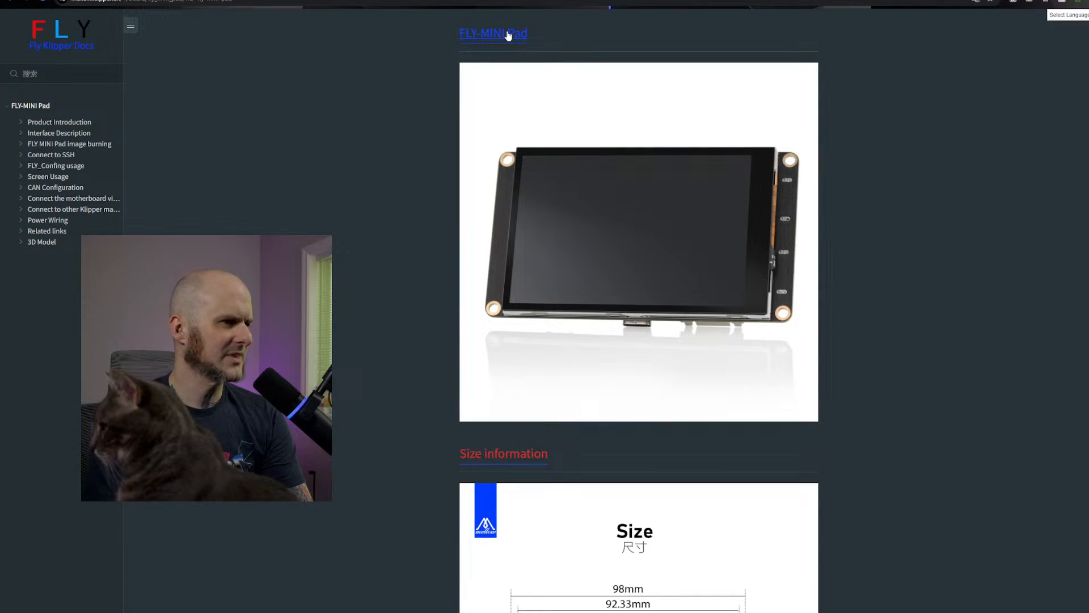
pyautogui.scroll(-12, 554, 363)
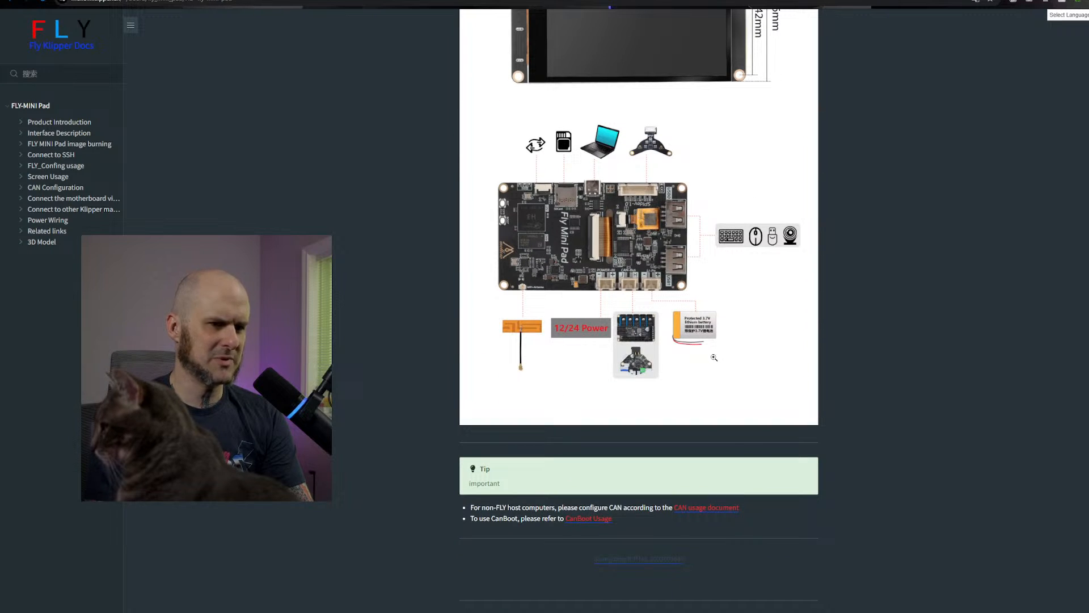
pyautogui.scroll(17, 706, 409)
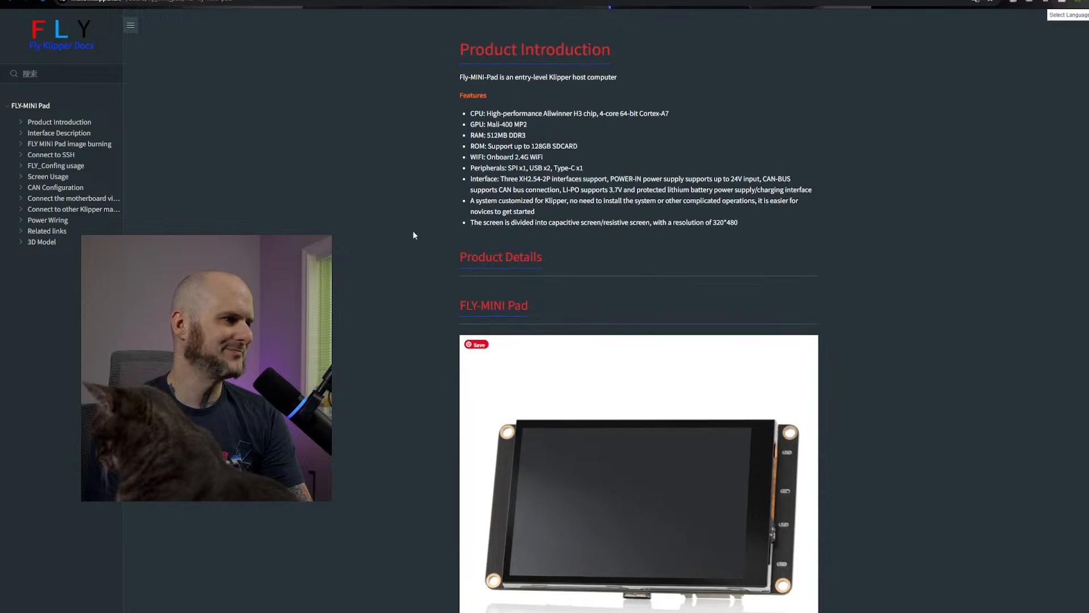
# Download Fly-minipad.step from the FLY-MINI Pad 3D Model page and return to the product introduction.
pyautogui.click(34, 243)
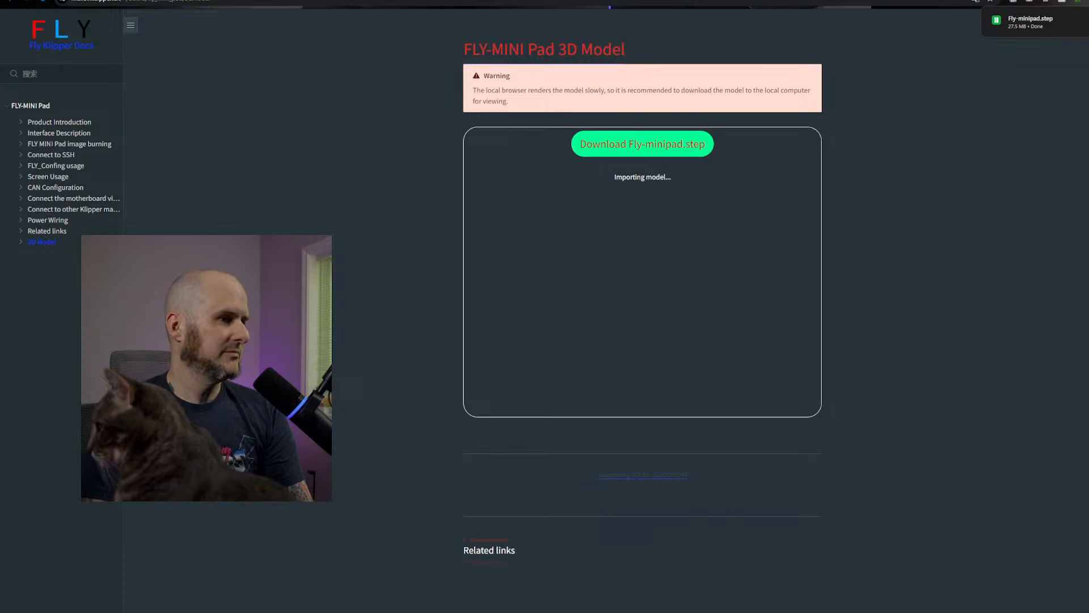
pyautogui.hotkey('alt', 'Left')
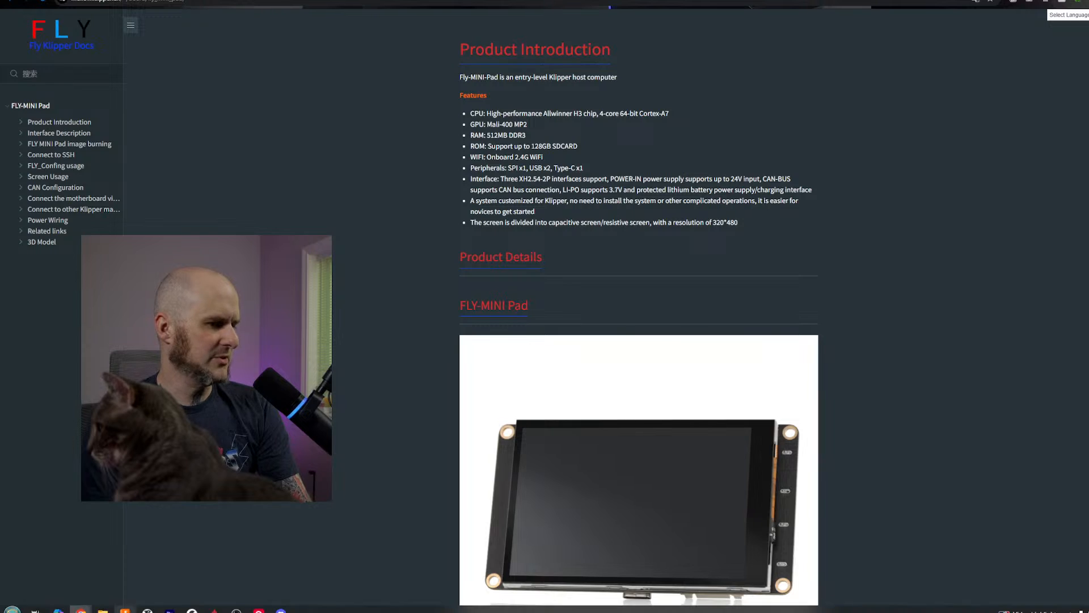
# Switch to Fusion and open the project folder 3D Printing > 3D Printer Builds > Boards & Pis > Mellow.
pyautogui.click(215, 610)
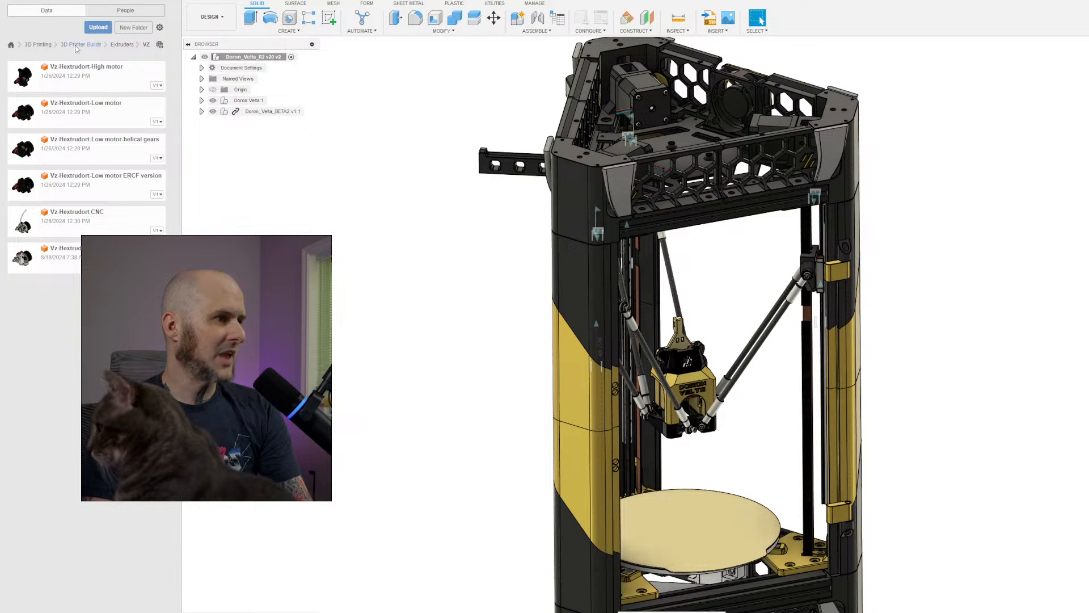
pyautogui.click(43, 44)
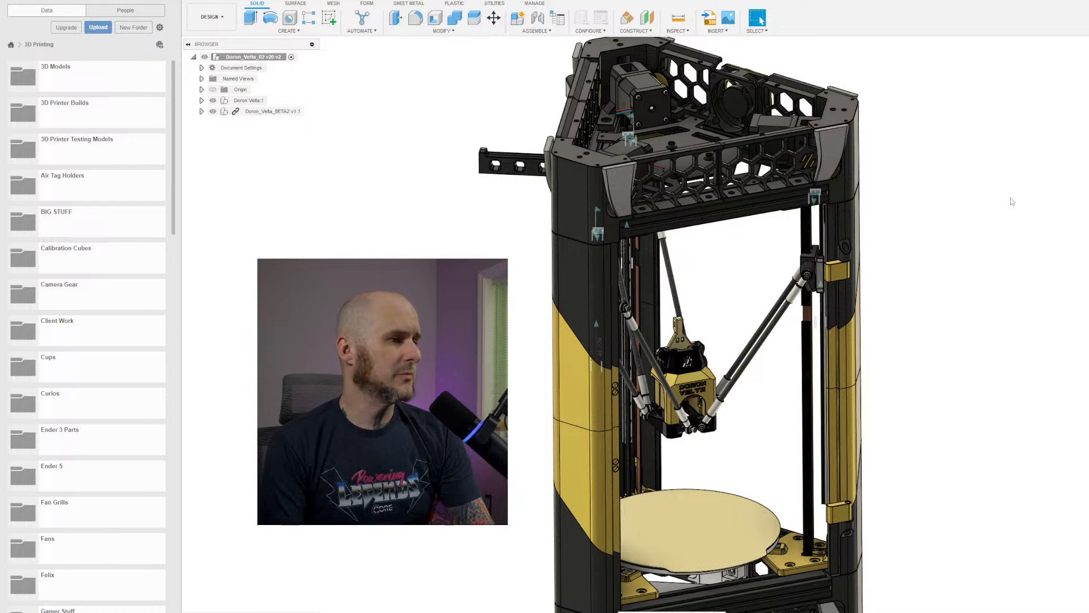
pyautogui.click(112, 118)
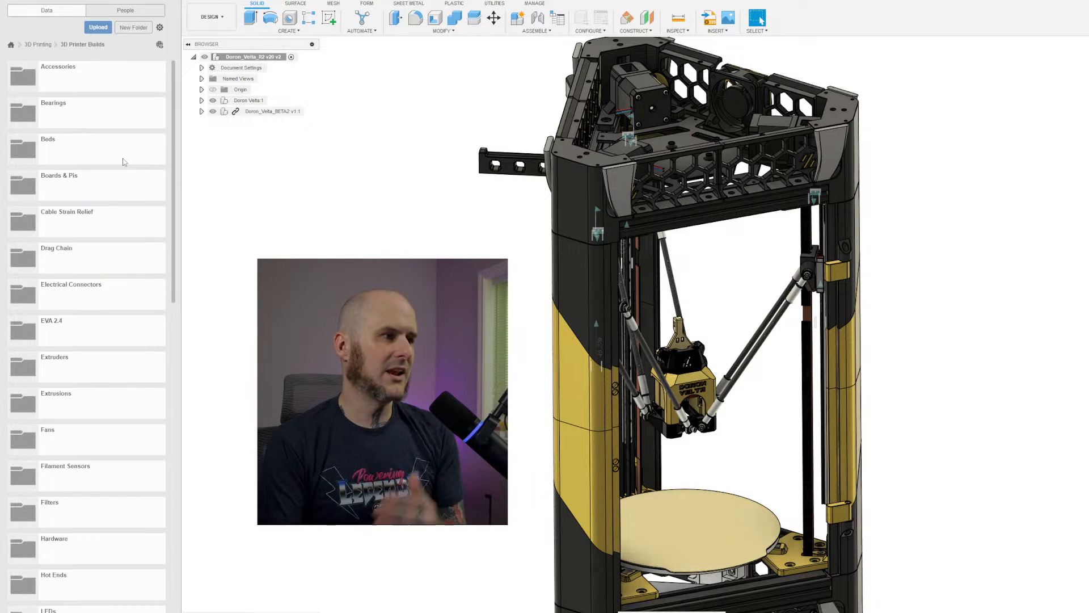
pyautogui.scroll(-10, 121, 155)
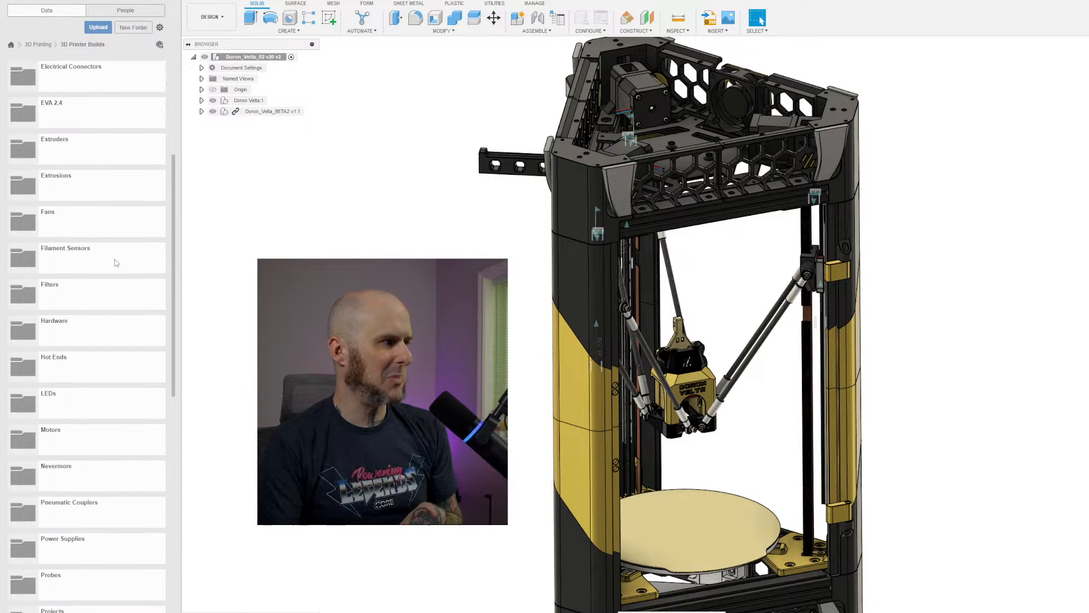
pyautogui.scroll(-3, 120, 340)
pyautogui.scroll(10, 119, 358)
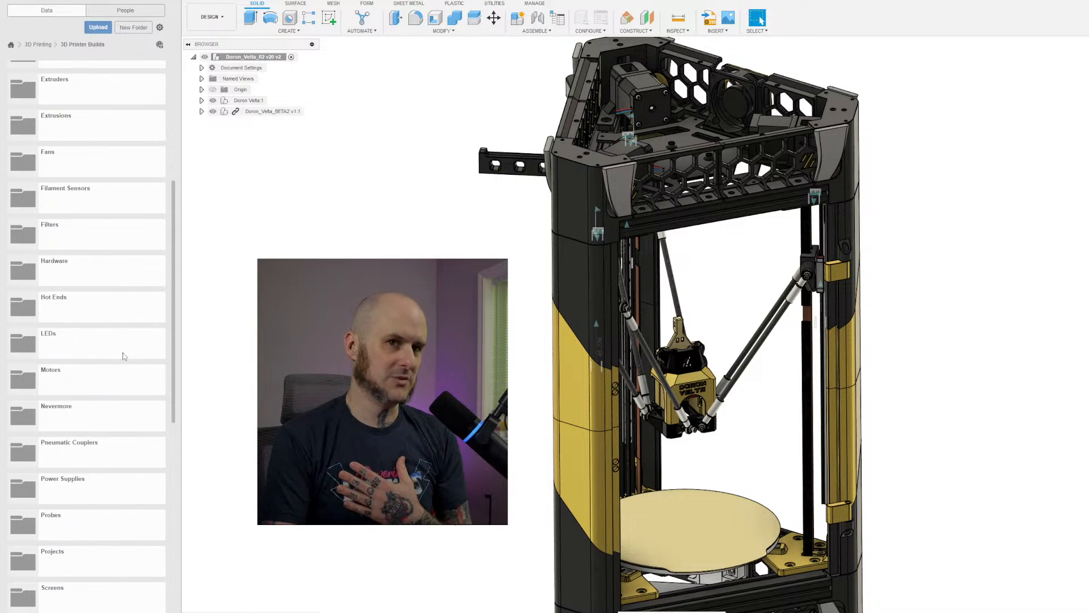
pyautogui.scroll(3, 118, 363)
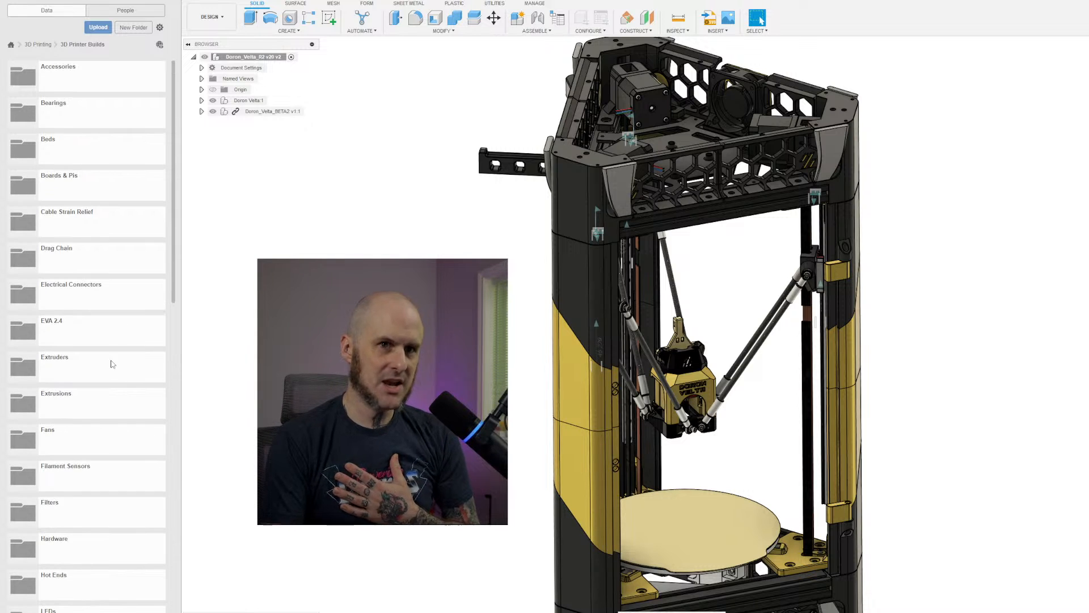
pyautogui.click(114, 187)
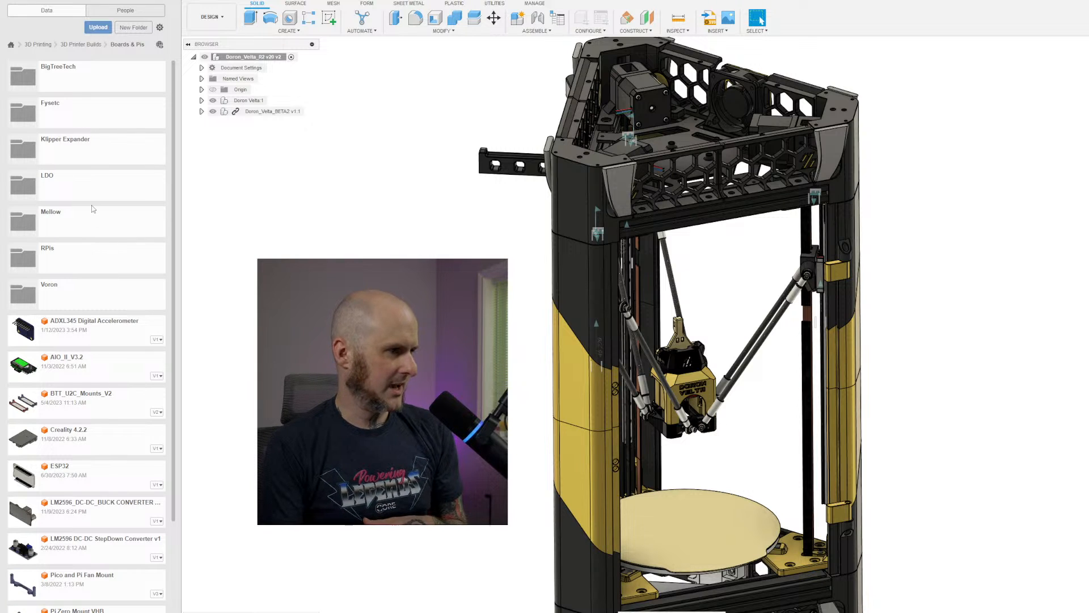
pyautogui.click(87, 233)
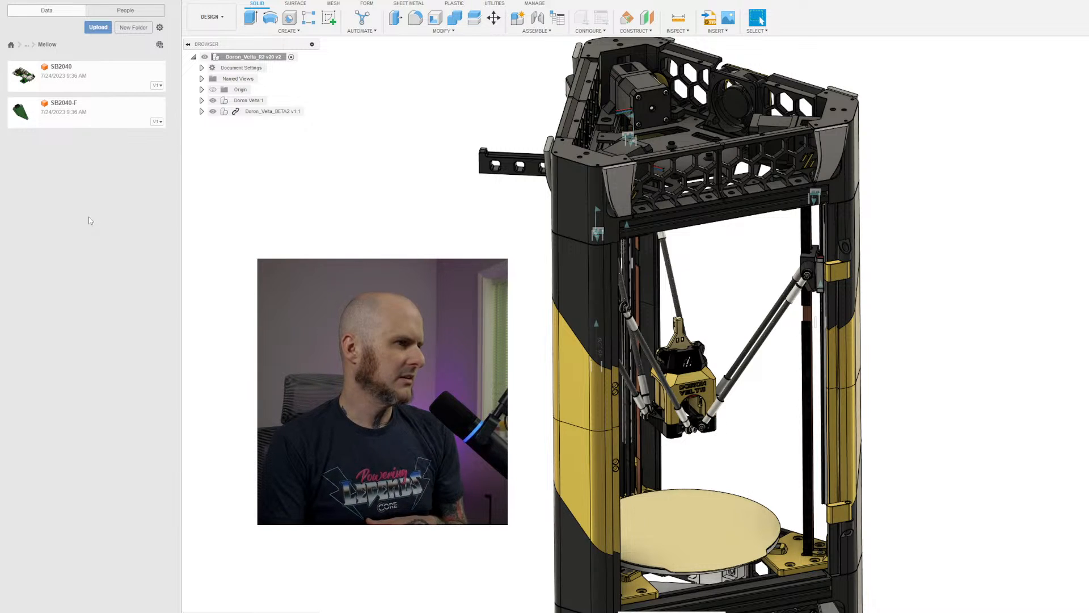
# Upload Fly-minipad.step from the Downloads folder into the Mellow project folder.
pyautogui.click(98, 27)
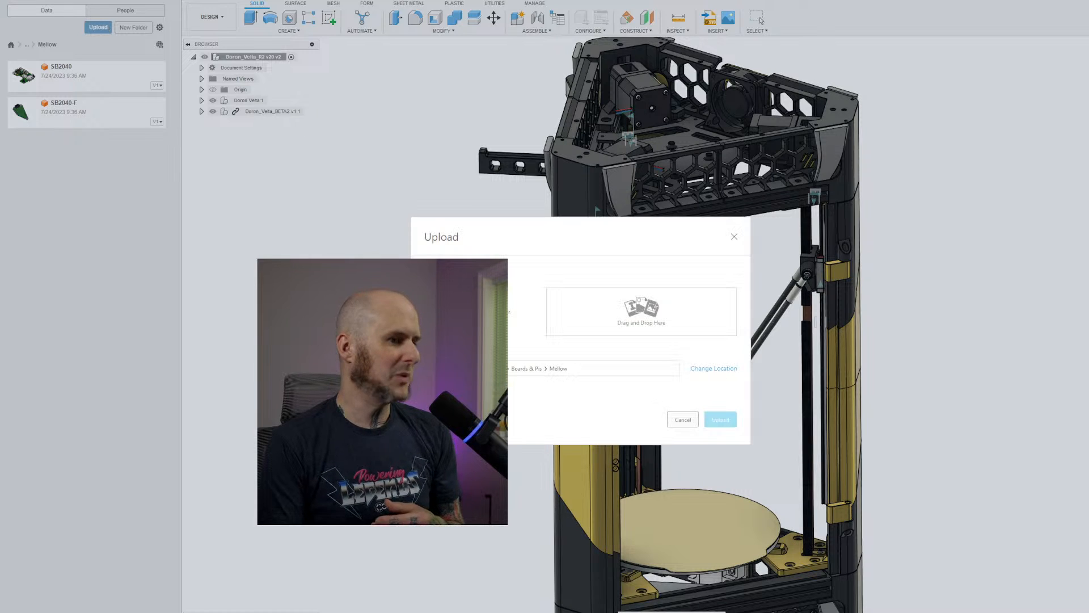
pyautogui.click(477, 312)
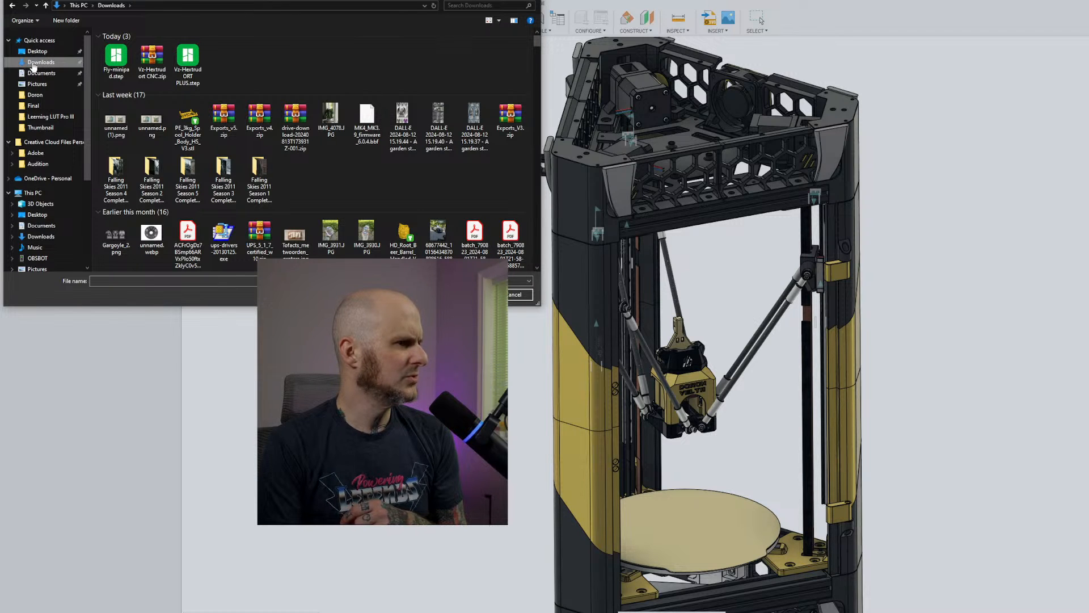
pyautogui.click(116, 57)
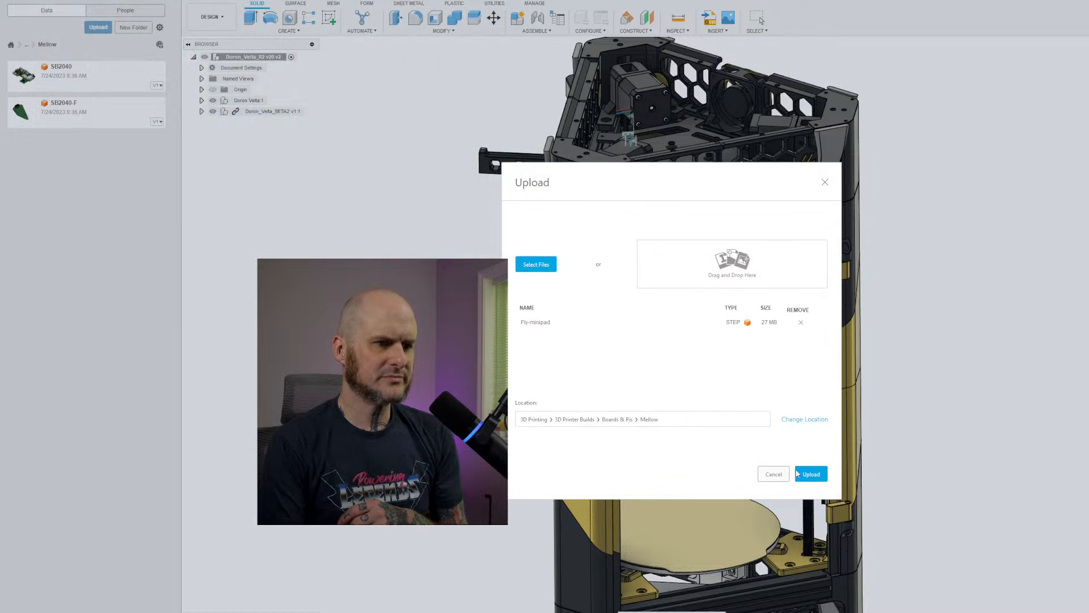
pyautogui.click(809, 473)
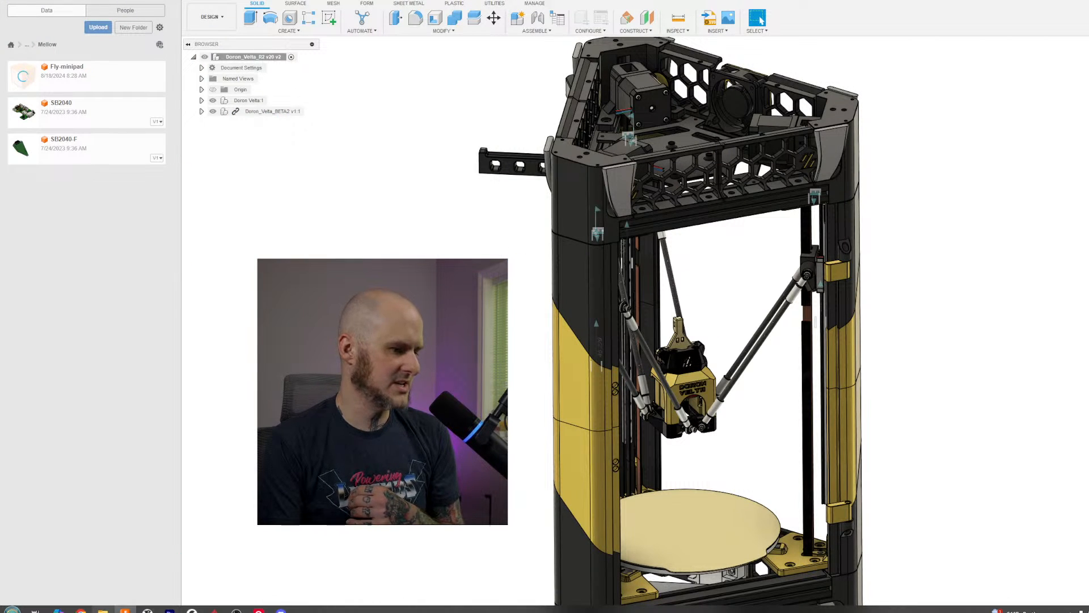
# Switch back to the Fly Klipper Docs in the browser and open the documentation's welcome page from its home page.
pyautogui.moveTo(81, 609)
pyautogui.click(292, 567)
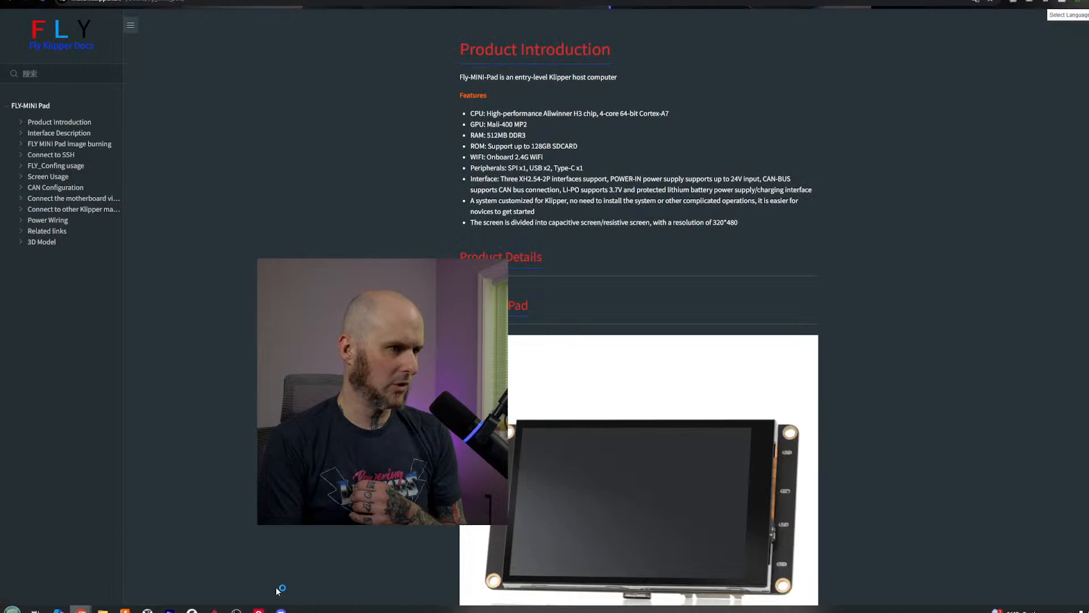
pyautogui.click(57, 45)
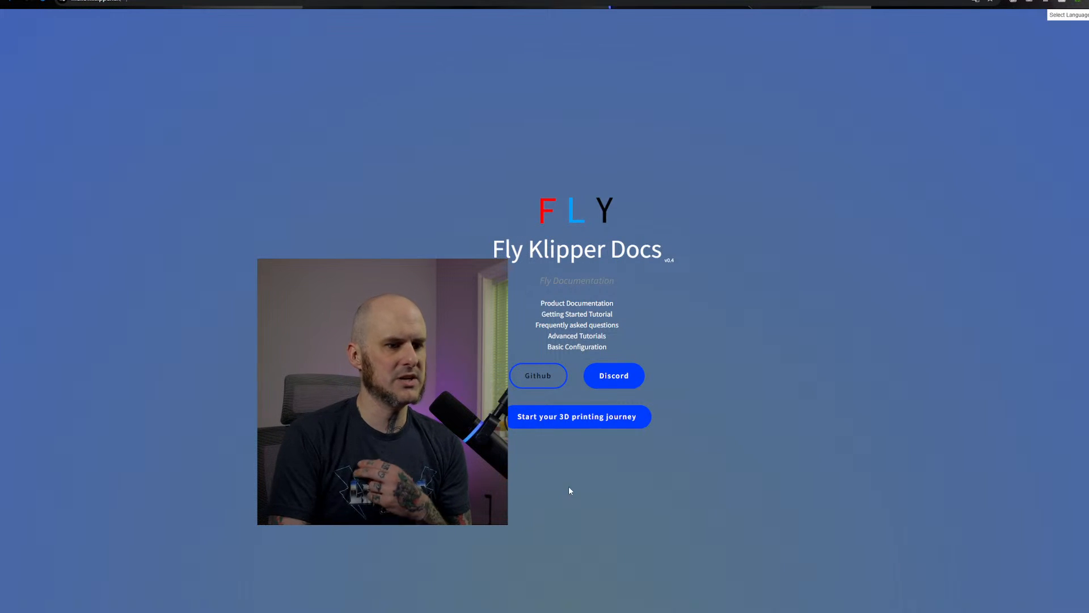
pyautogui.click(590, 423)
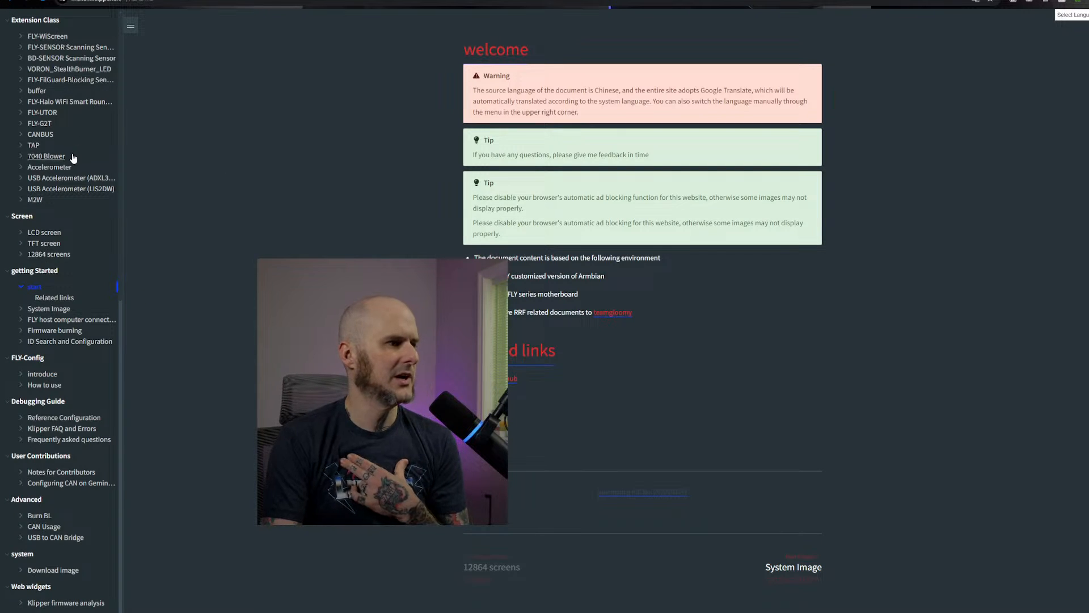
# Look through the documentation's contents list of host computers, motherboards, tool boards, extensions and screens.
pyautogui.scroll(3, 85, 170)
pyautogui.scroll(5, 117, 192)
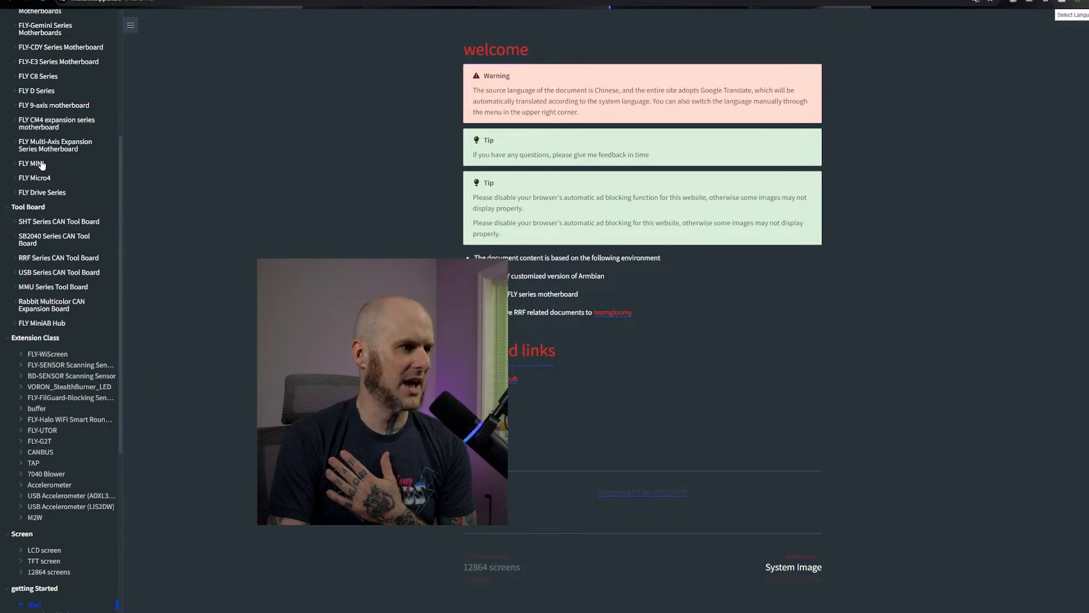
pyautogui.scroll(-4, 20, 169)
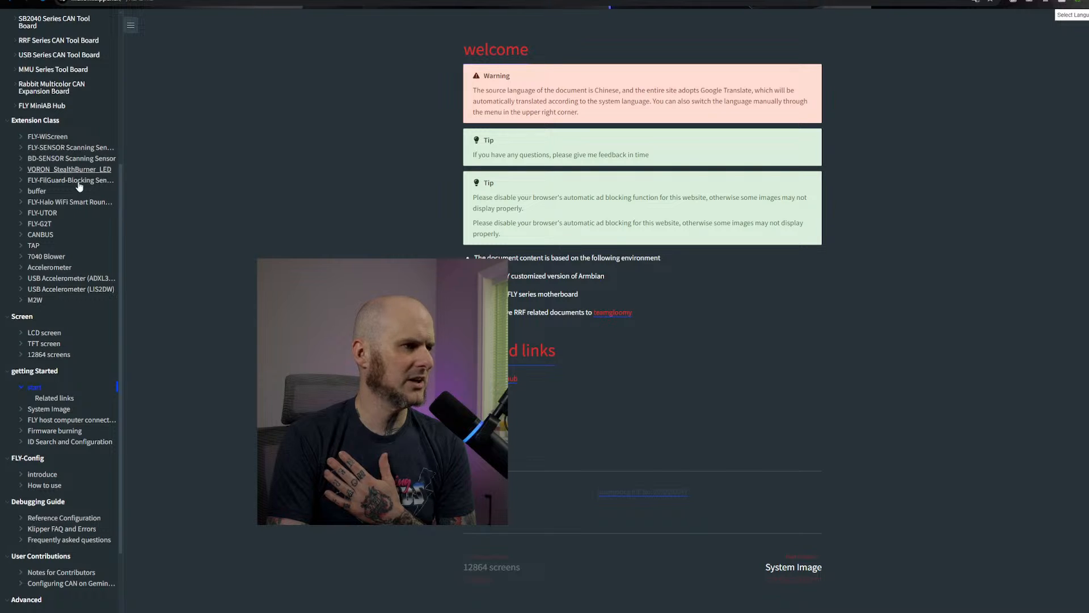
pyautogui.scroll(4, 85, 278)
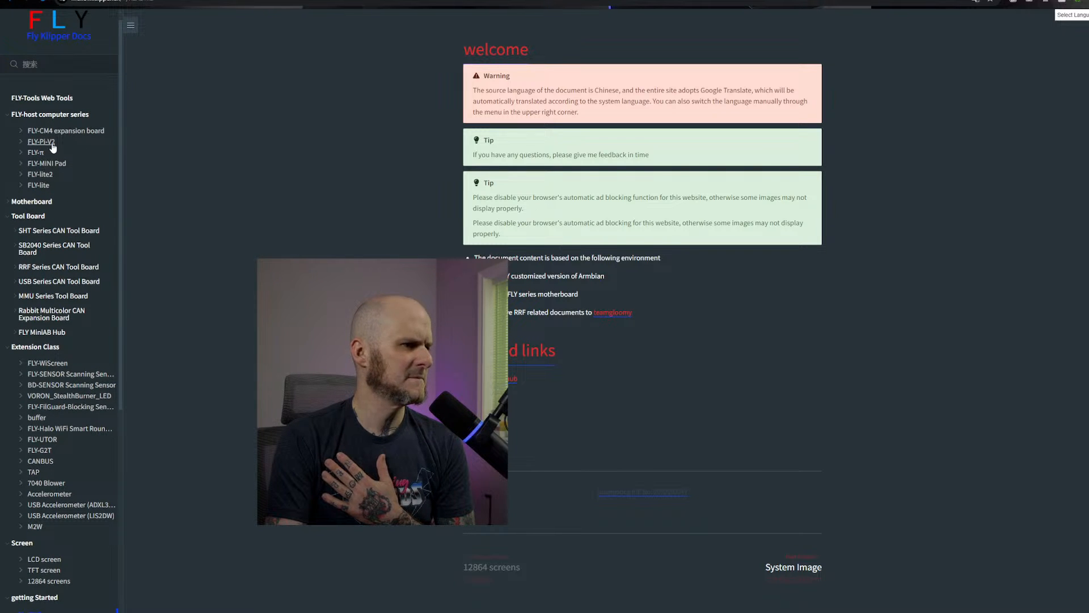
pyautogui.scroll(-2, 32, 159)
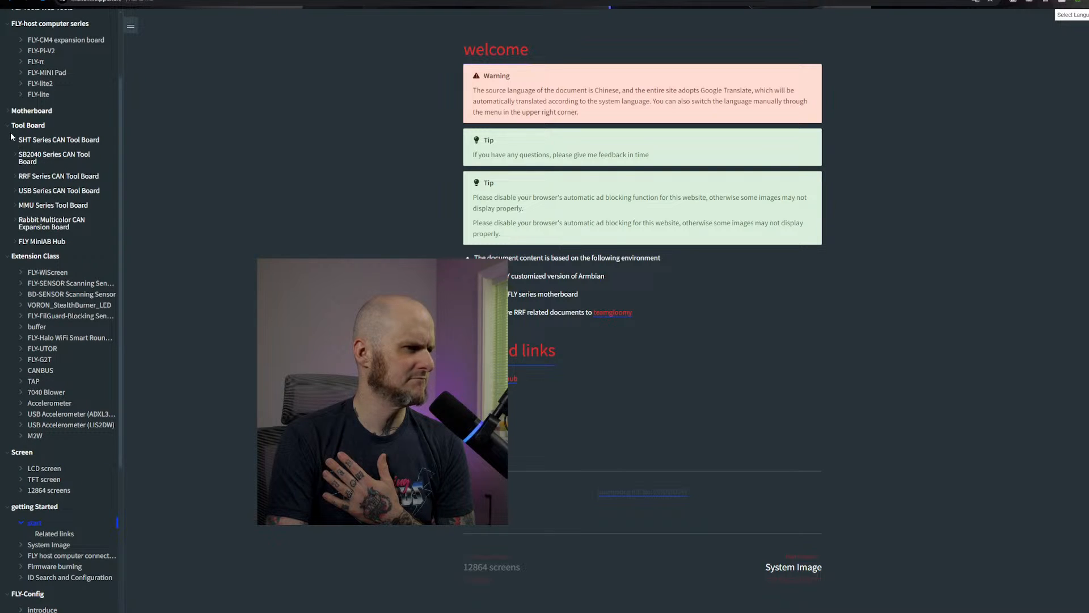
pyautogui.scroll(-1, 20, 250)
pyautogui.scroll(-5, 22, 272)
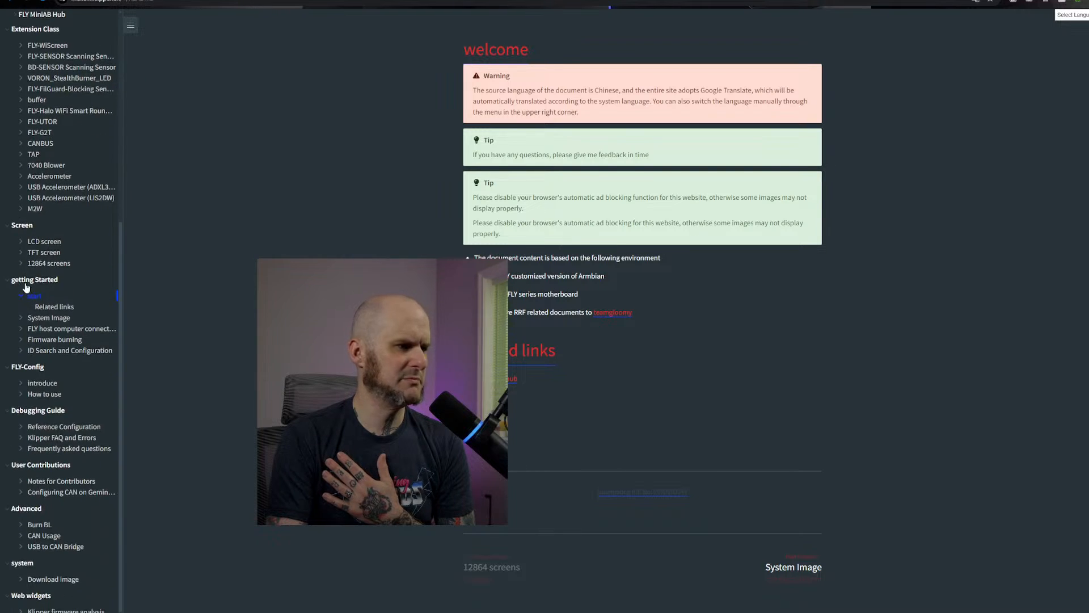
pyautogui.scroll(8, 48, 315)
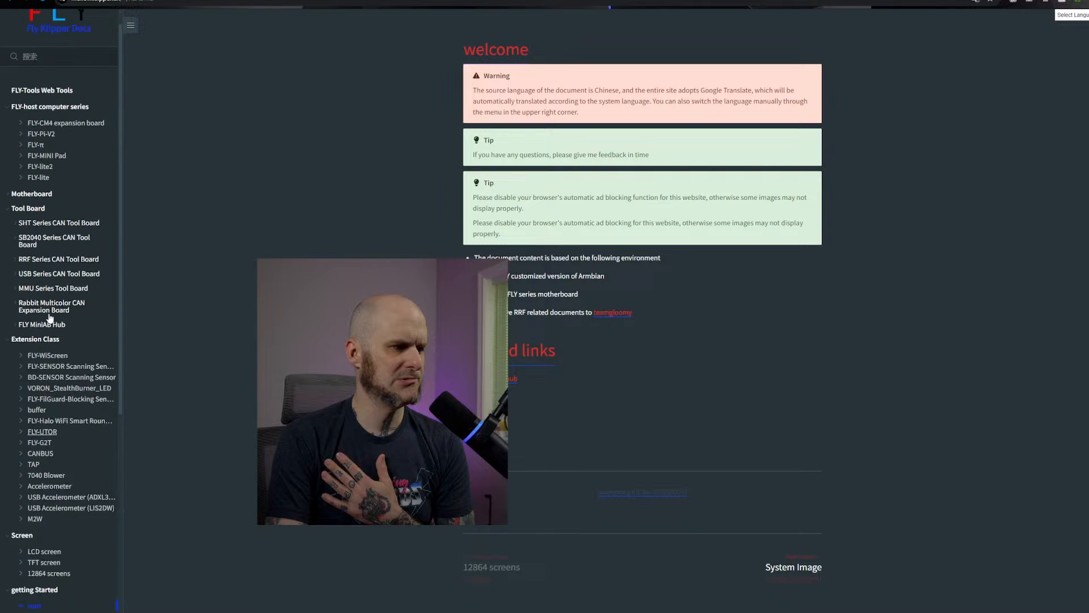
# Search the Fly Klipper documentation for "micro".
pyautogui.click(36, 74)
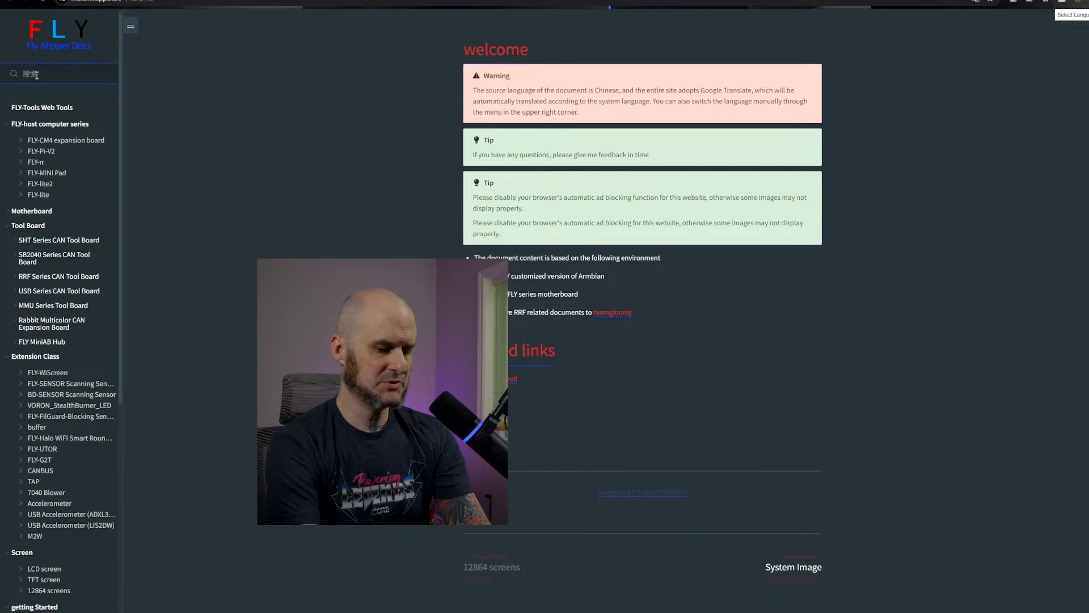
pyautogui.write('micro')
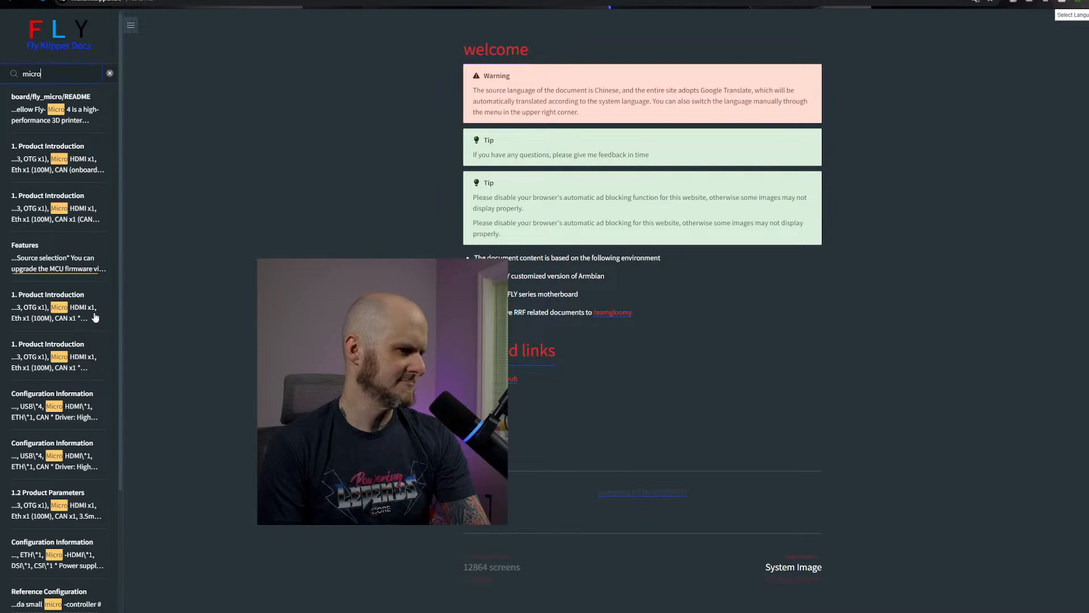
# Clear the documentation search and open the FLY Micro4 page from the motherboard list.
pyautogui.click(58, 35)
pyautogui.click(561, 424)
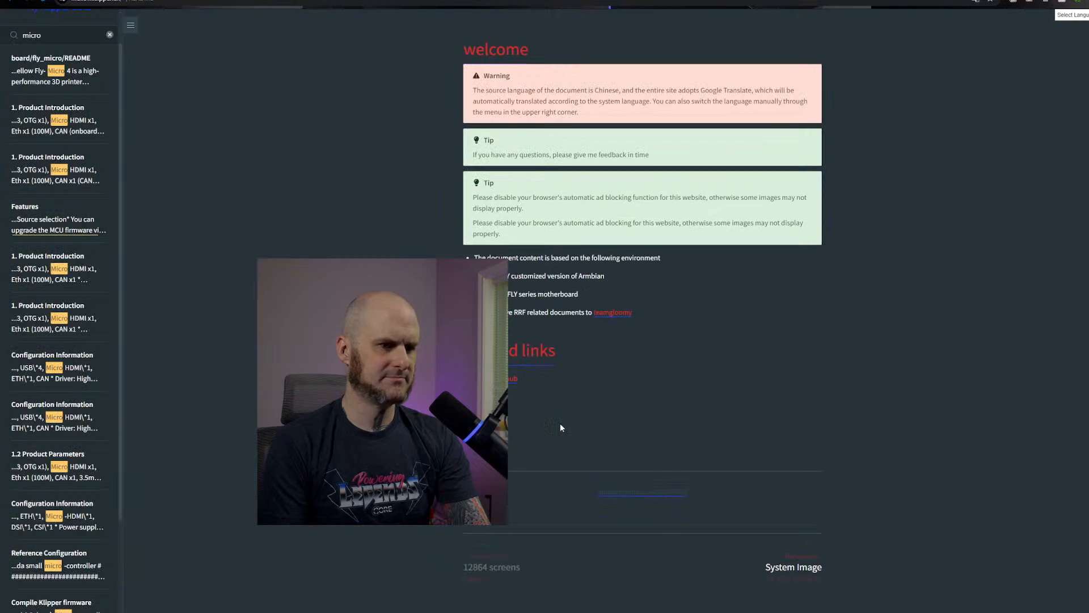
pyautogui.click(110, 35)
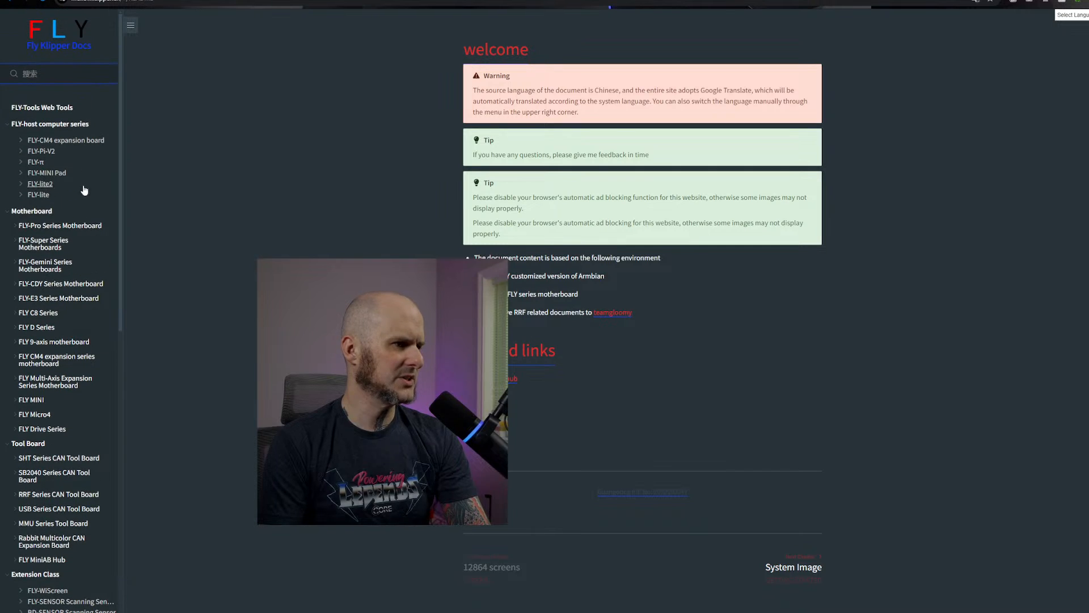
pyautogui.click(13, 212)
pyautogui.click(12, 212)
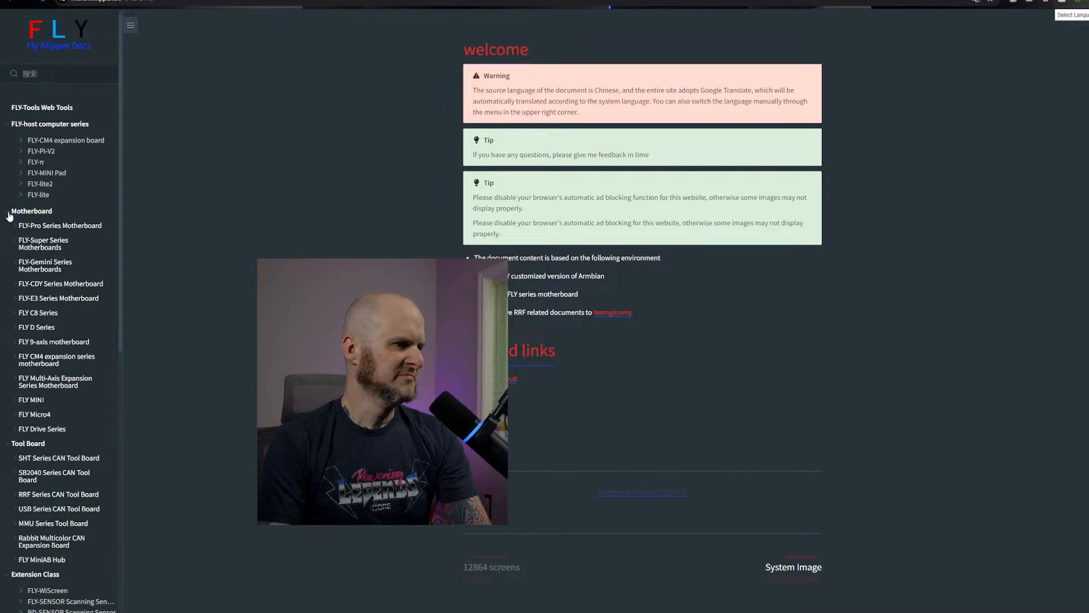
pyautogui.click(29, 420)
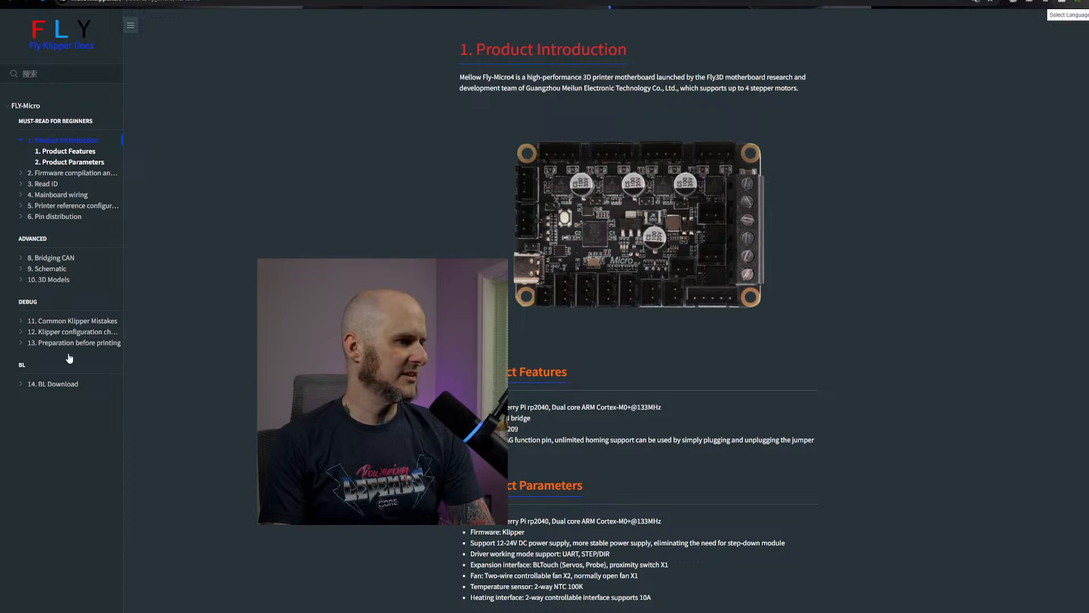
# Check the FLY-Micro4 schematic and download FLY-Micro4.step from the board's 3D Models page.
pyautogui.click(57, 280)
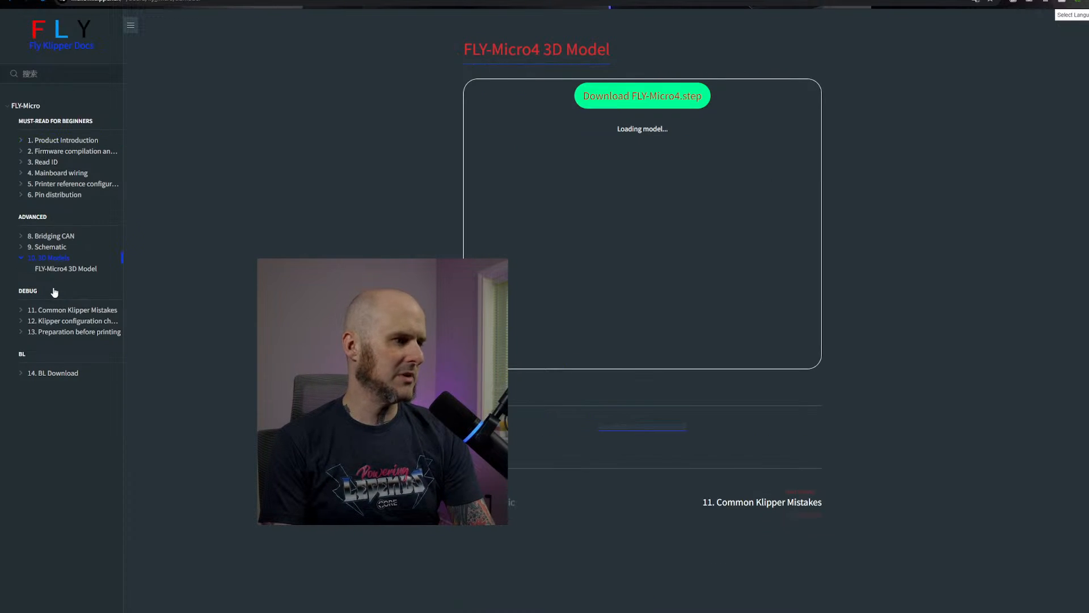
pyautogui.click(50, 247)
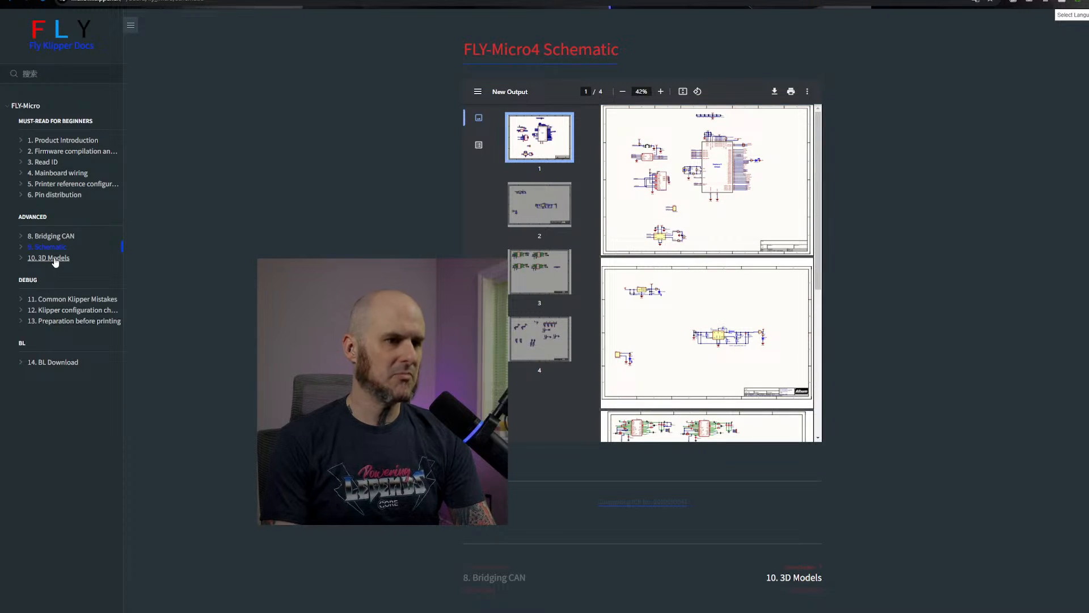
pyautogui.click(54, 260)
pyautogui.click(667, 110)
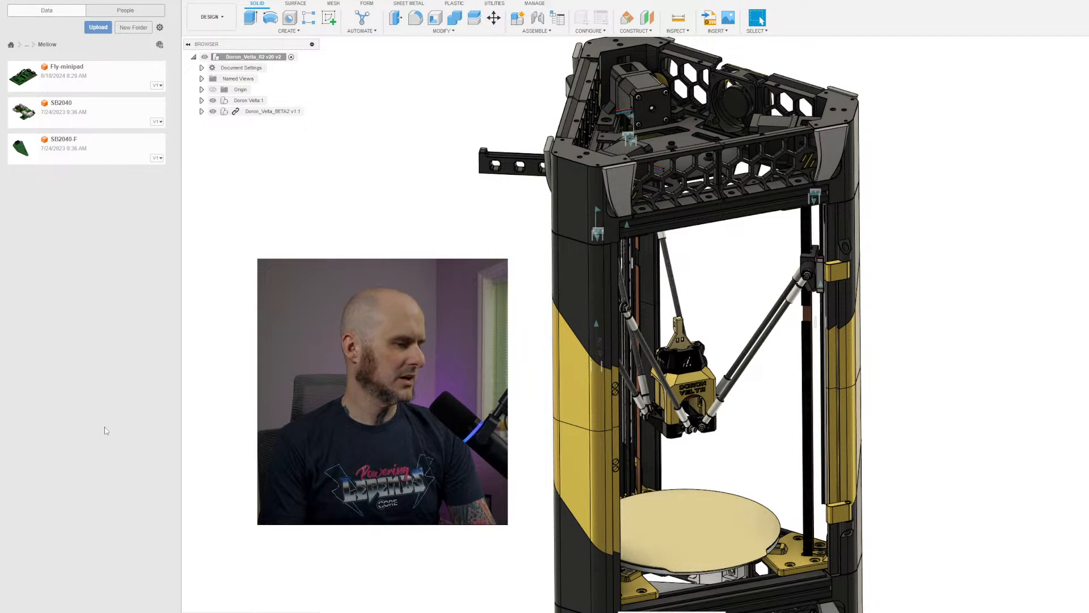
# Switch to Fusion and upload FLY-Micro4.step from the Downloads folder into the Mellow project folder.
pyautogui.click(97, 27)
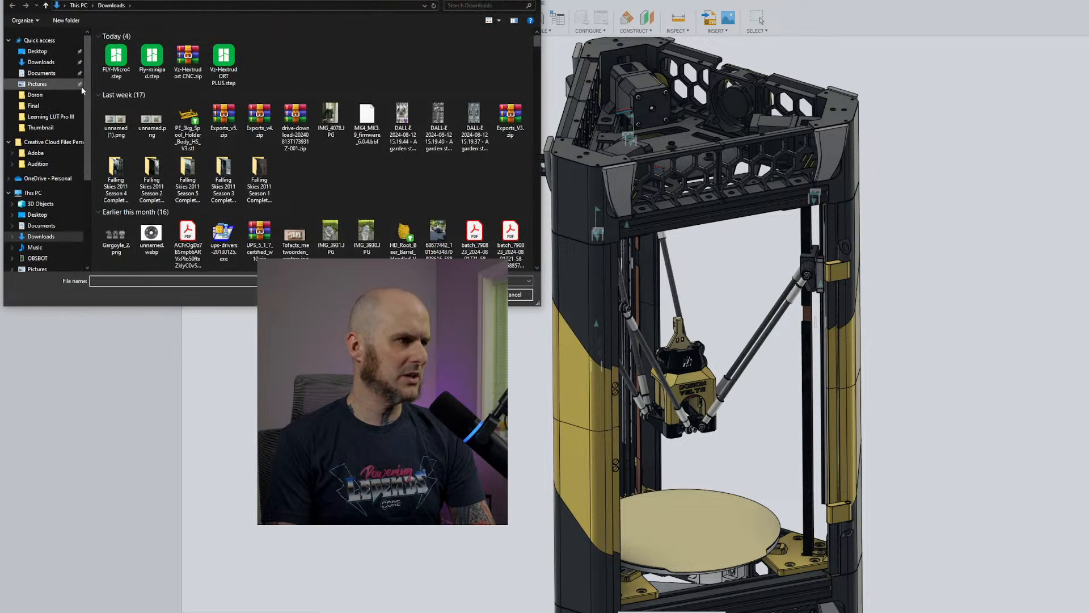
pyautogui.click(115, 60)
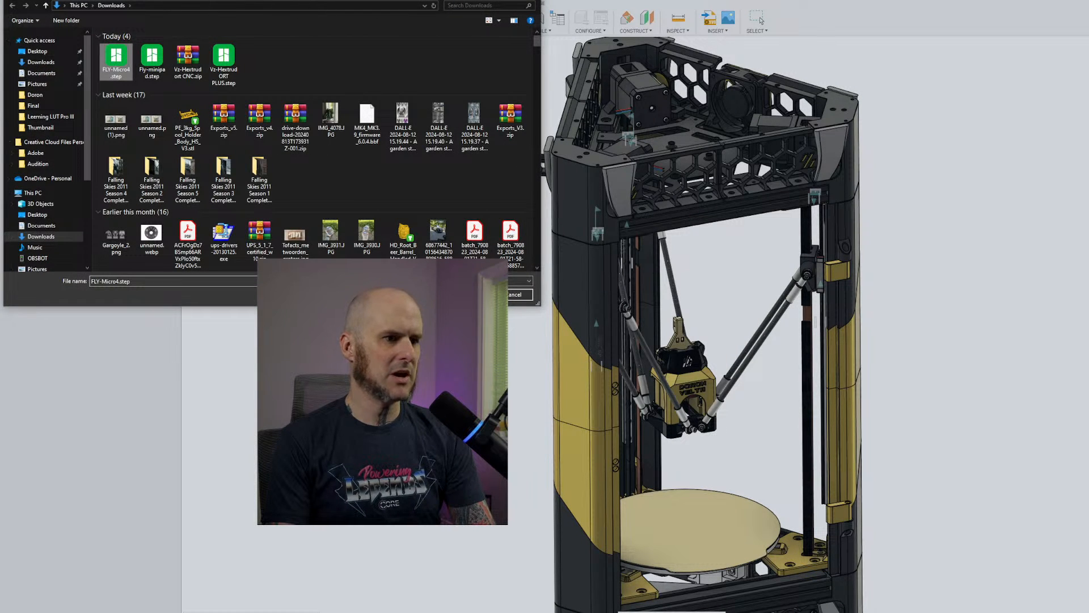
pyautogui.doubleClick(115, 59)
pyautogui.click(810, 473)
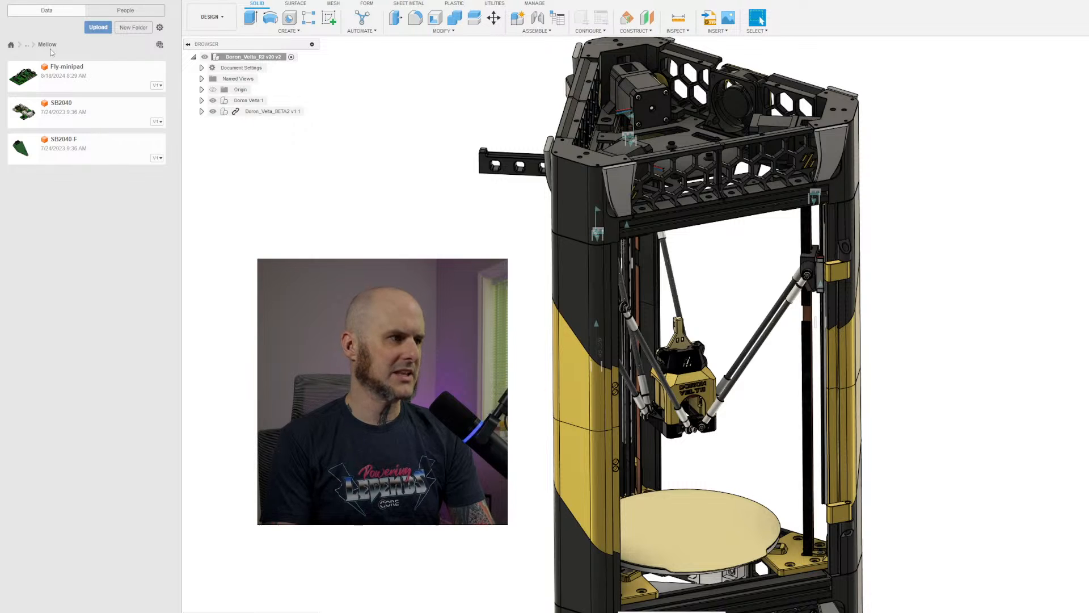
# Browse the Boards & Pis library folder and the board models in its BigTreeTech subfolder.
pyautogui.click(27, 44)
pyautogui.click(40, 78)
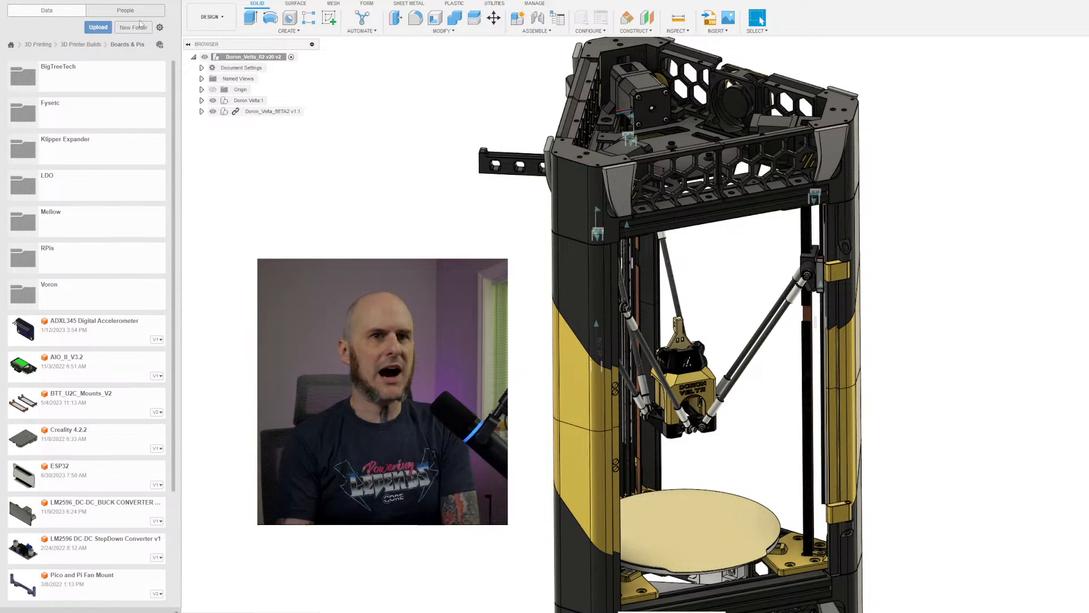
pyautogui.scroll(-3, 88, 195)
pyautogui.scroll(-1, 88, 195)
pyautogui.scroll(4, 89, 142)
pyautogui.click(91, 76)
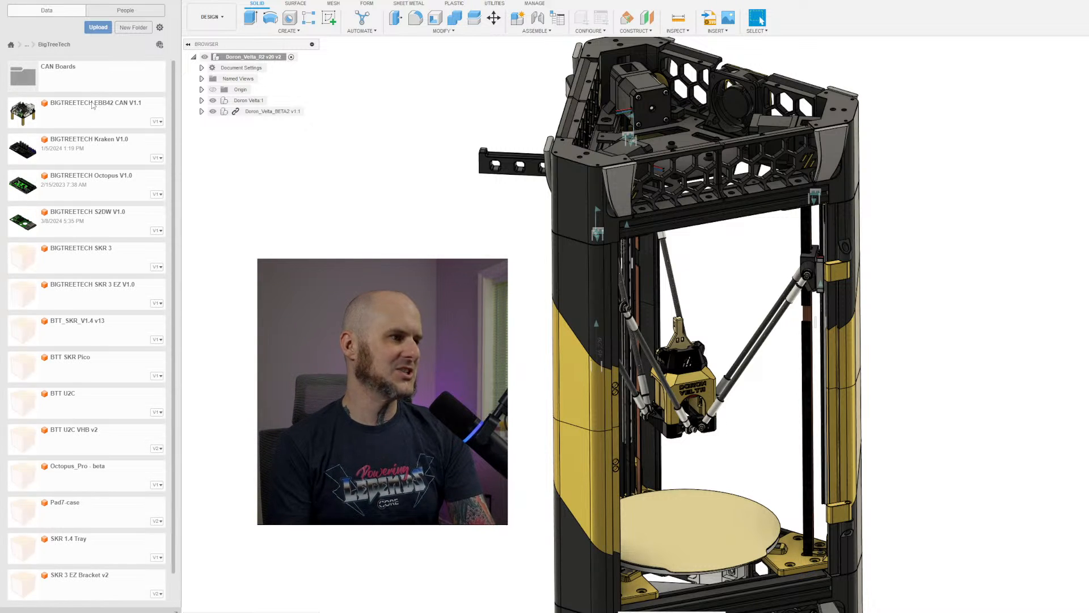
pyautogui.scroll(-1, 113, 164)
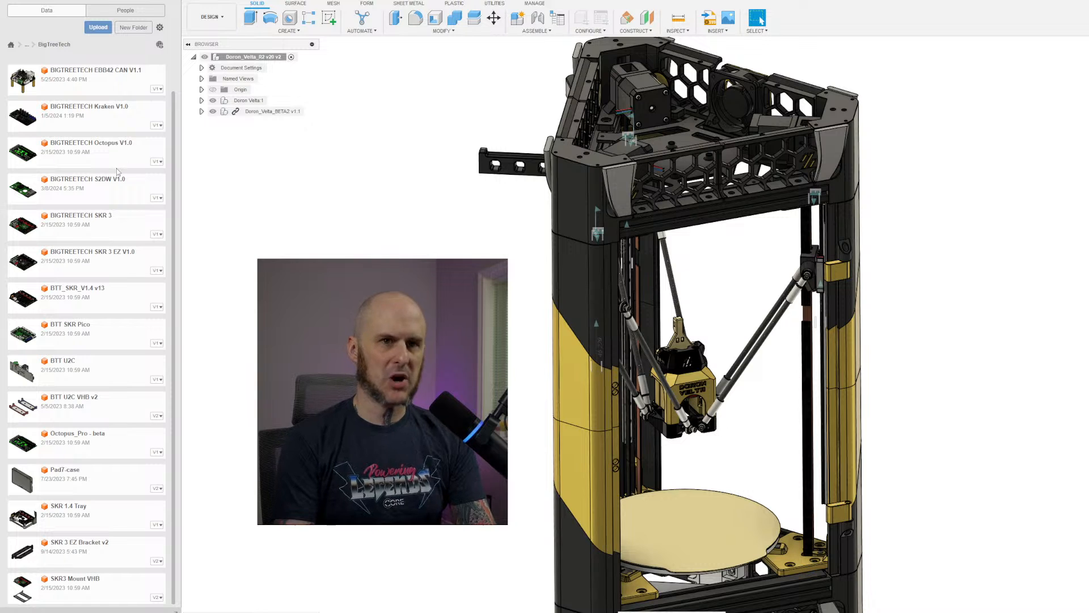
pyautogui.scroll(1, 117, 174)
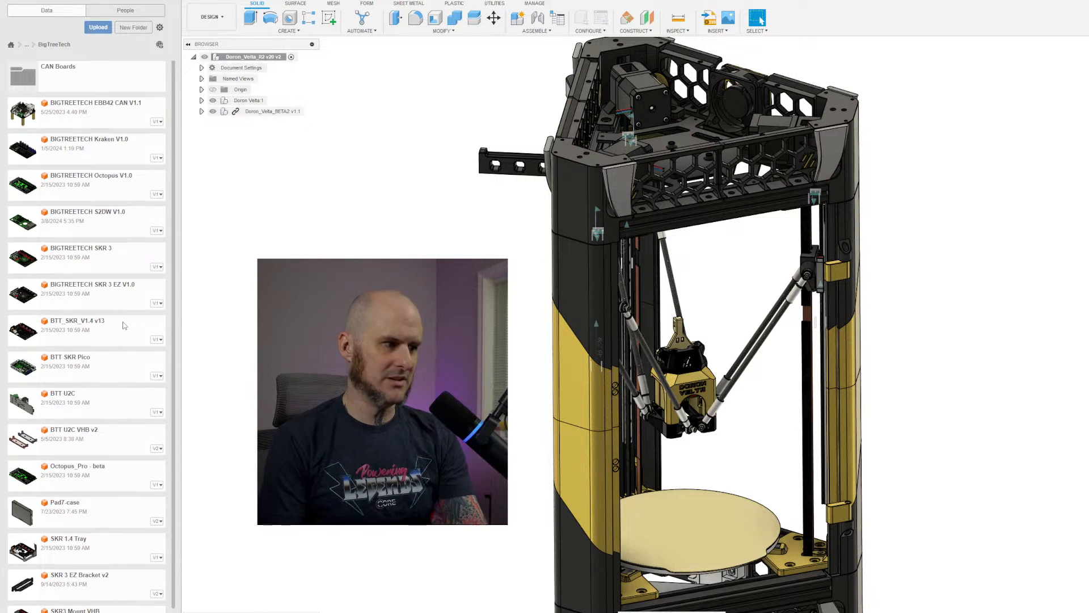
pyautogui.scroll(-1, 126, 340)
pyautogui.scroll(1, 103, 551)
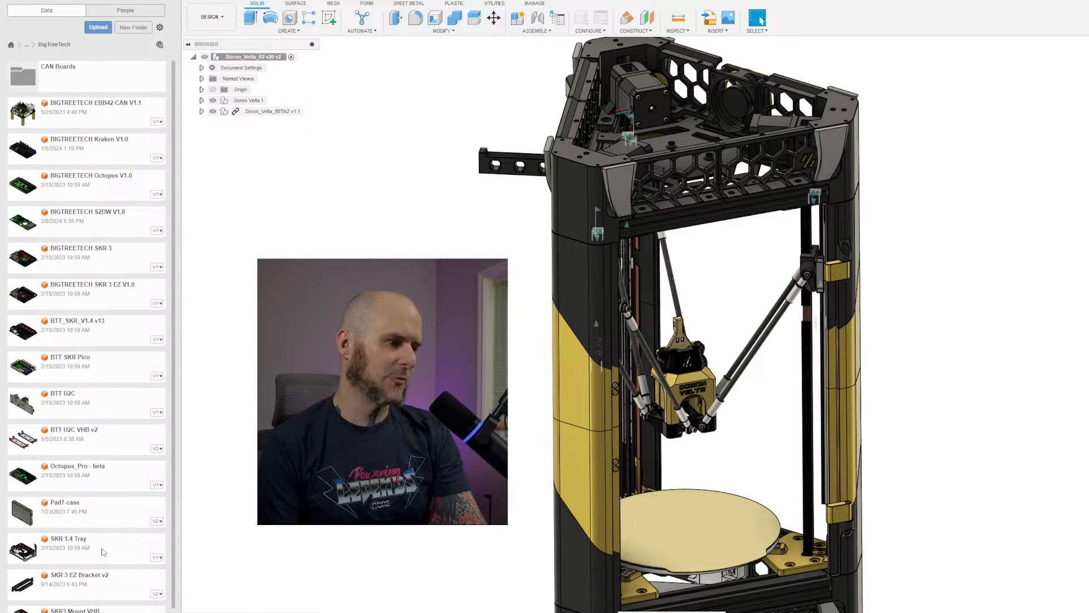
# Look at the board models in BigTreeTech's CAN Boards subfolder and in the Fysetc folder.
pyautogui.doubleClick(50, 75)
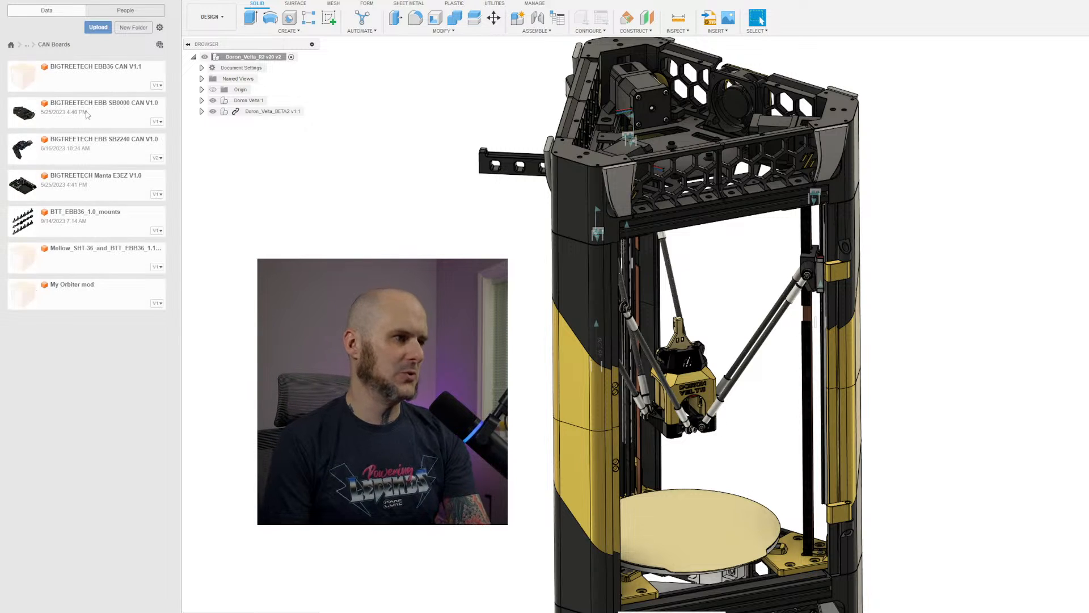
pyautogui.click(27, 45)
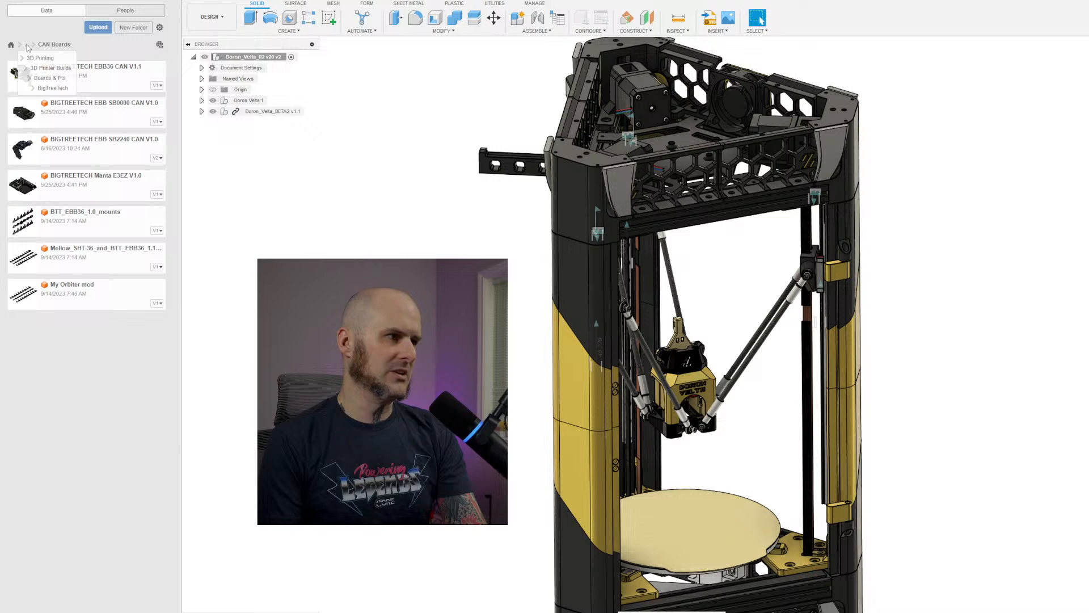
pyautogui.click(50, 78)
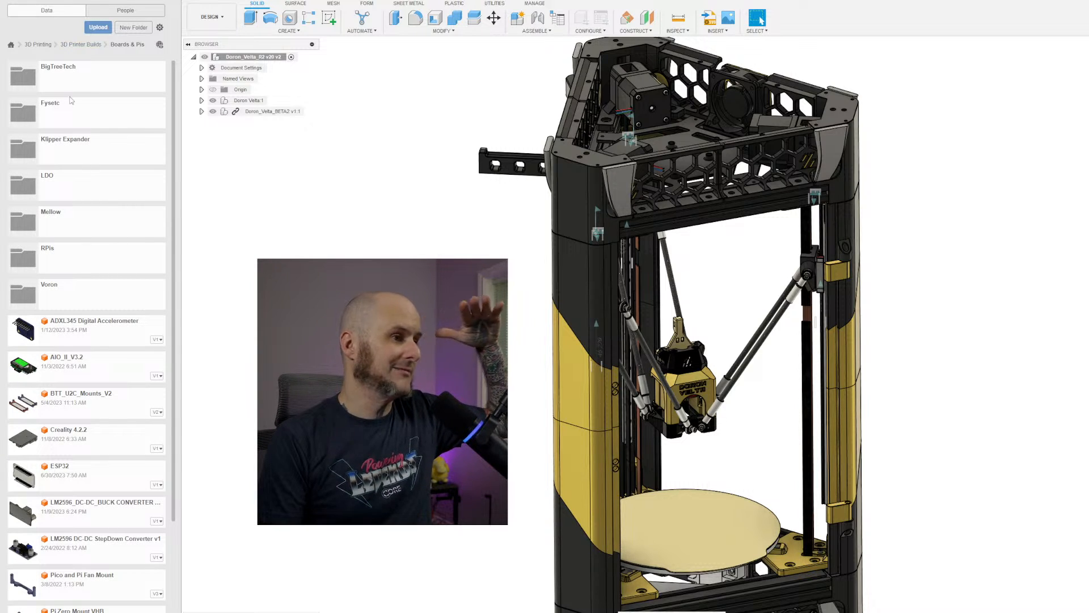
pyautogui.click(71, 117)
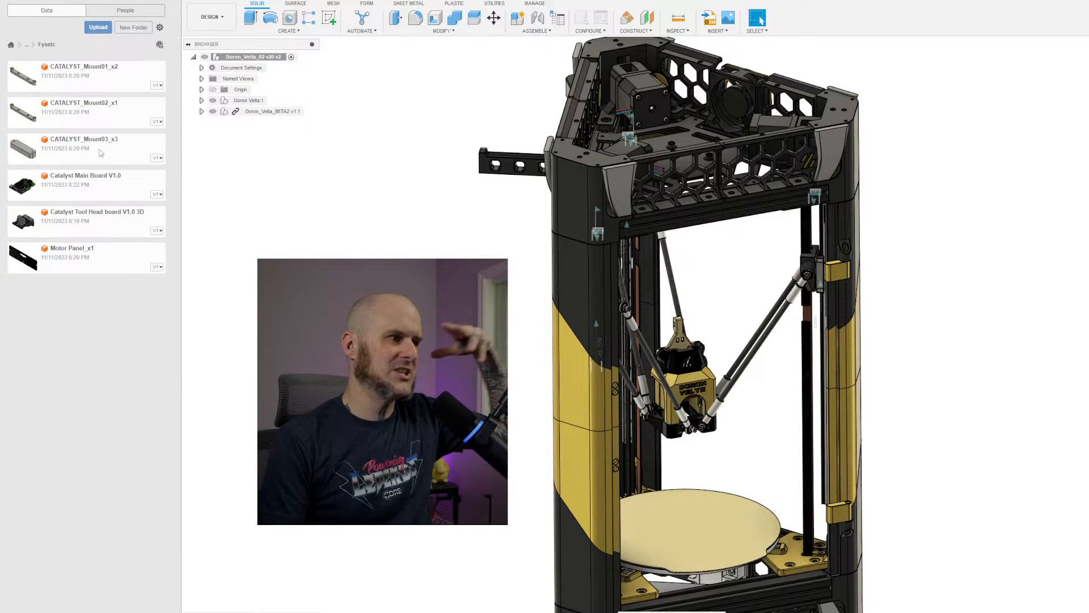
# Look through the 3D Printer Builds folders, including Nevermore, and return to the Mellow folder in Boards & Pis.
pyautogui.click(28, 45)
pyautogui.click(43, 69)
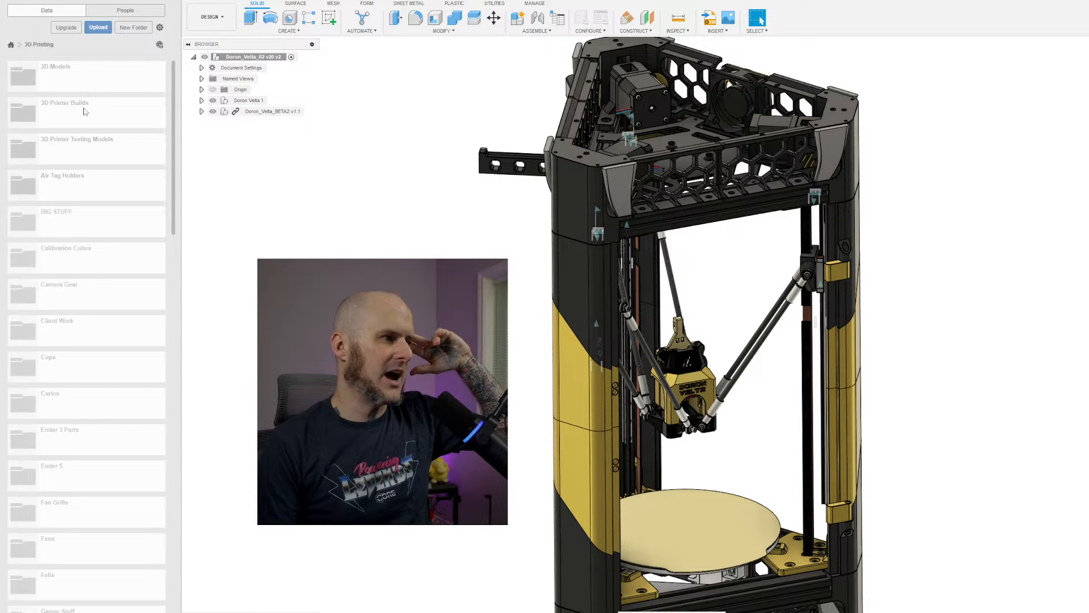
pyautogui.scroll(-5, 73, 227)
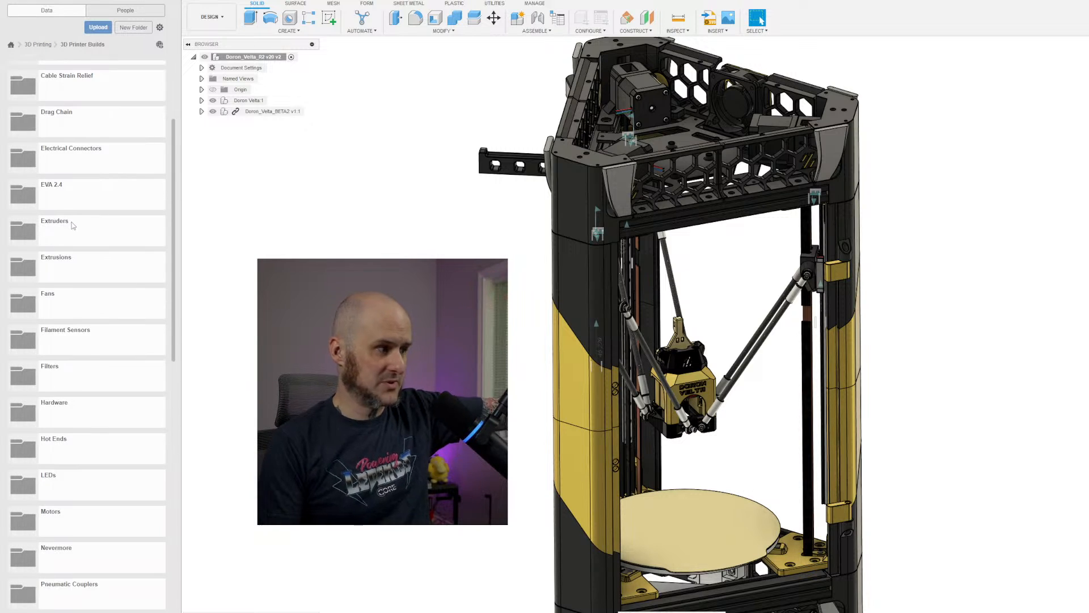
pyautogui.scroll(-3, 108, 248)
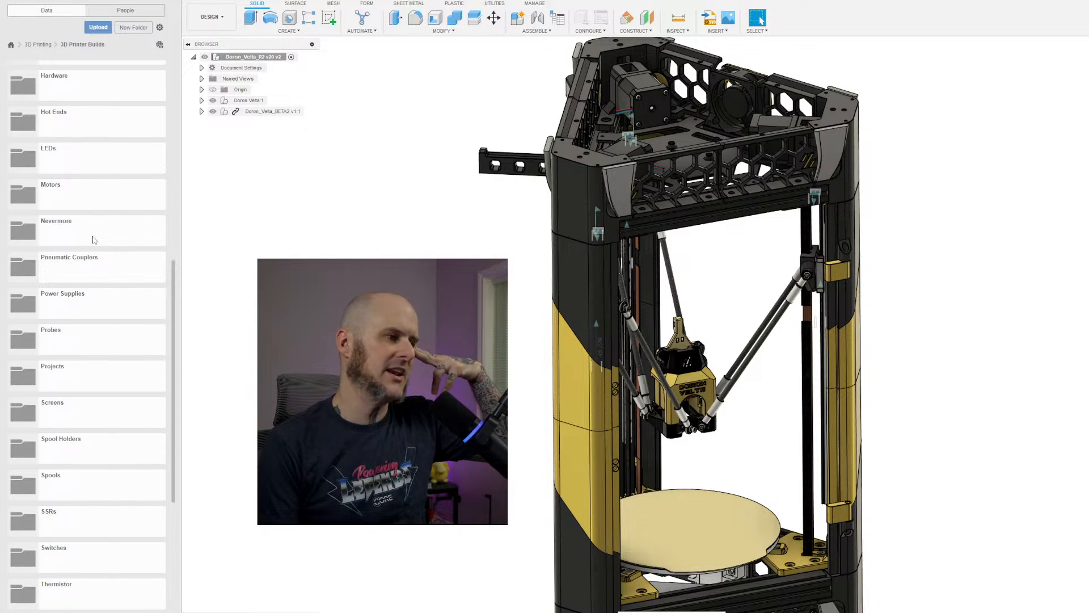
pyautogui.click(94, 239)
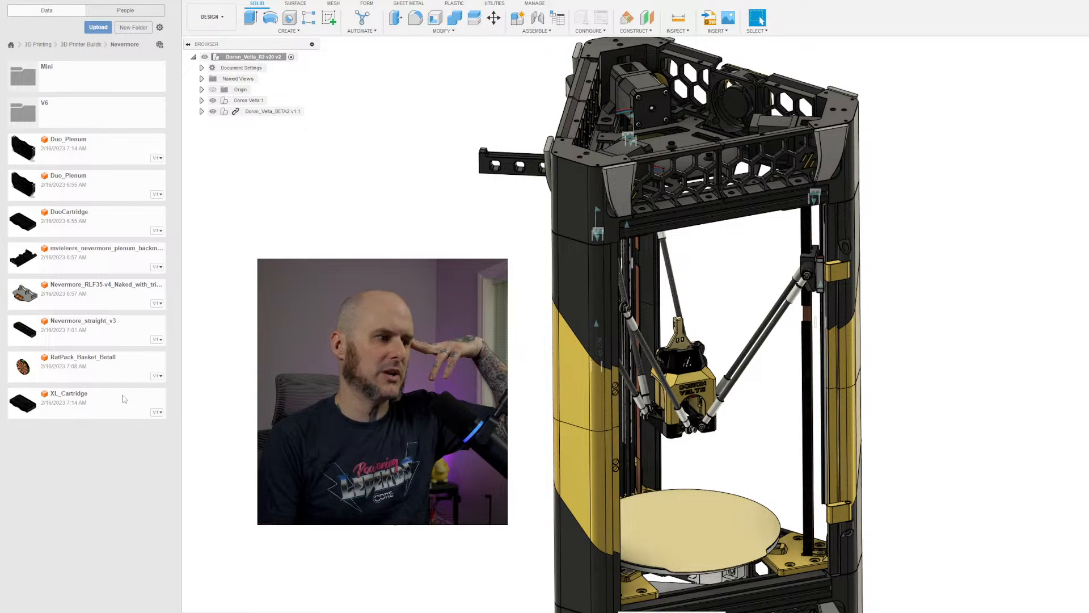
pyautogui.click(68, 46)
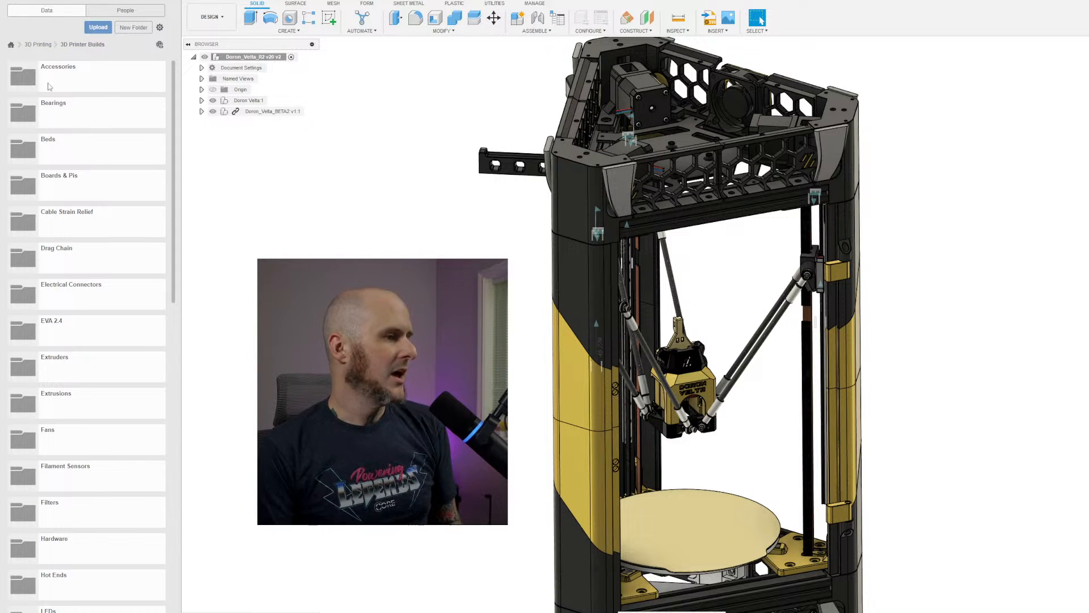
pyautogui.click(84, 178)
pyautogui.click(102, 219)
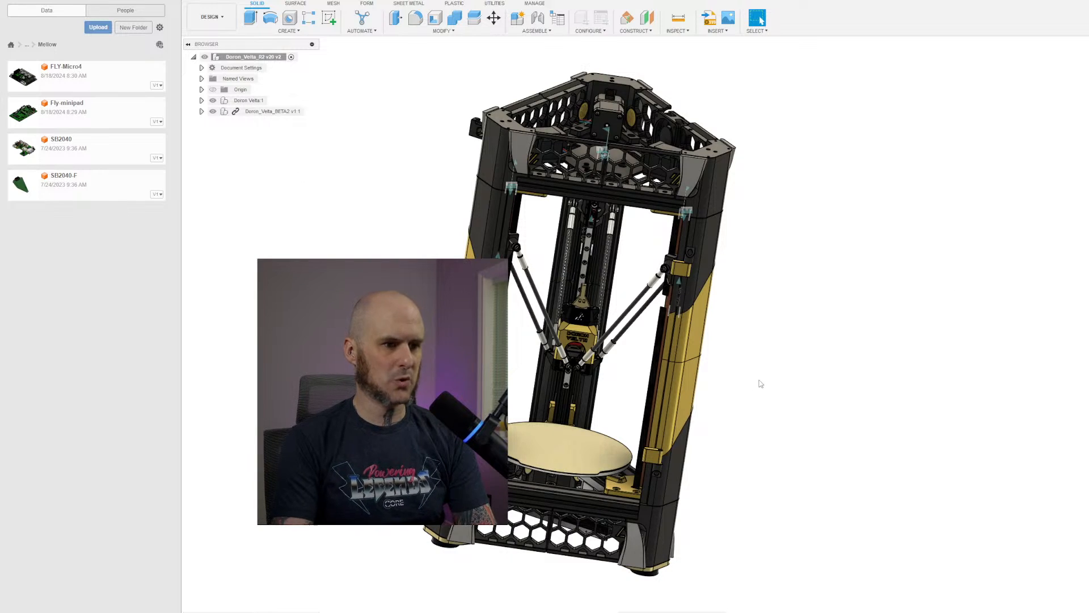
# Examine the Doron_Velta_BETA2 toolhead, its arms and the round bed within the delta printer assembly.
pyautogui.keyDown('shift'); pyautogui.moveTo(753, 384); pyautogui.dragTo(729, 356, button='middle'); pyautogui.keyUp('shift')
pyautogui.click(287, 113)
pyautogui.scroll(4, 521, 284)
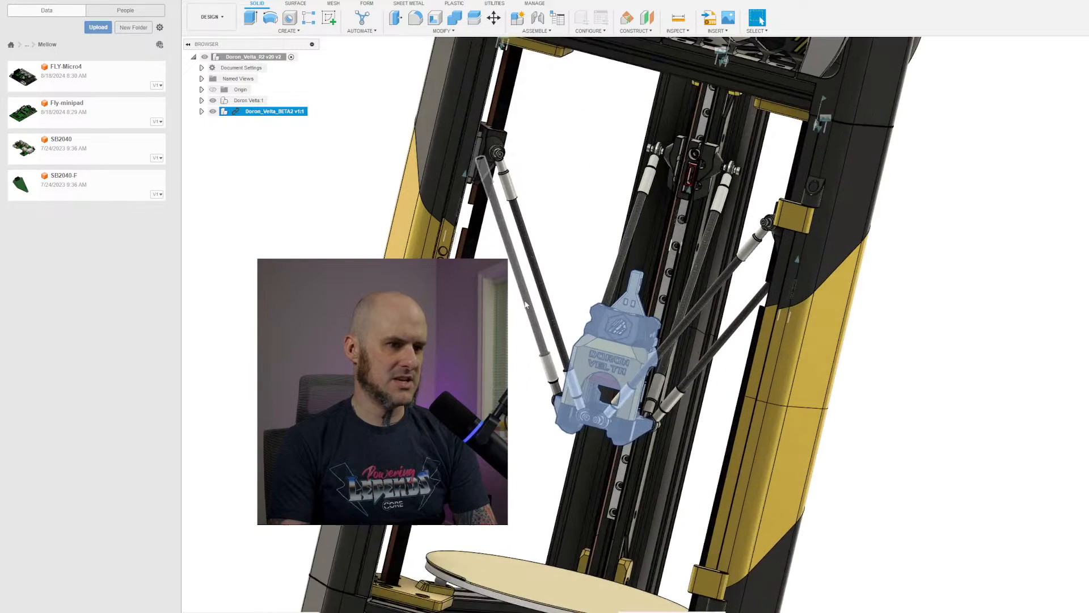
pyautogui.click(596, 254)
pyautogui.moveTo(602, 250); pyautogui.dragTo(584, 227, button='middle')
pyautogui.scroll(2, 614, 349)
pyautogui.keyDown('shift'); pyautogui.moveTo(707, 228); pyautogui.dragTo(703, 315, button='middle'); pyautogui.keyUp('shift')
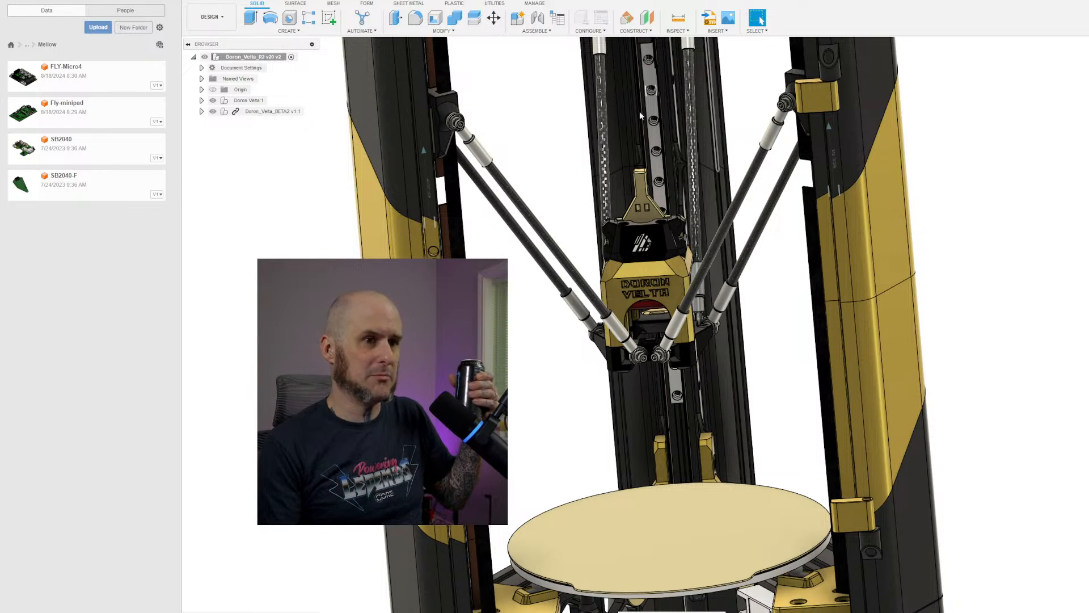
# Open the Projects folder inside 3D Printer Builds.
pyautogui.click(26, 46)
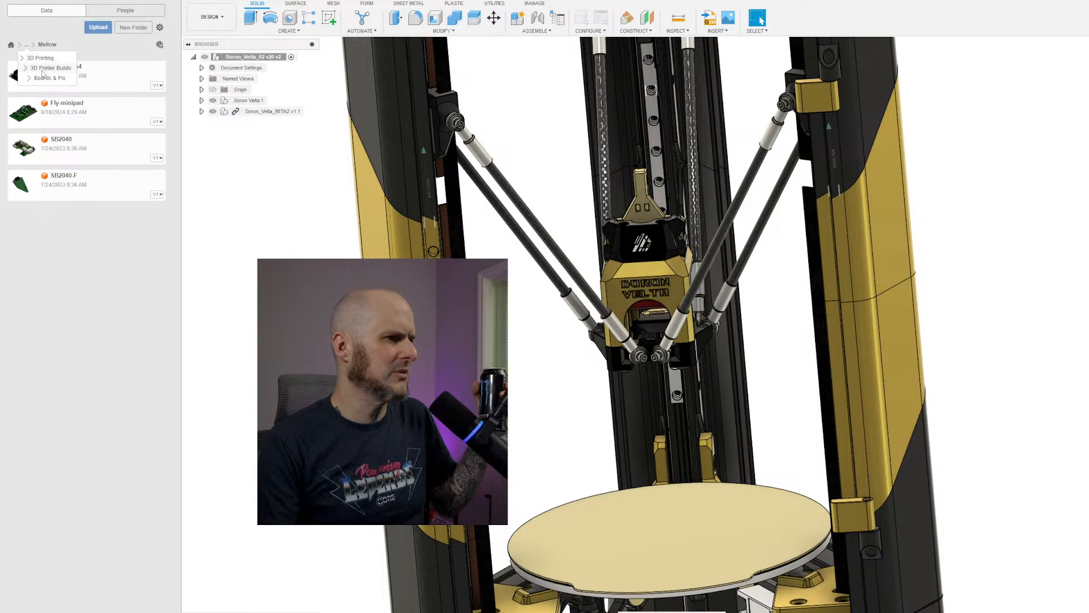
pyautogui.click(40, 69)
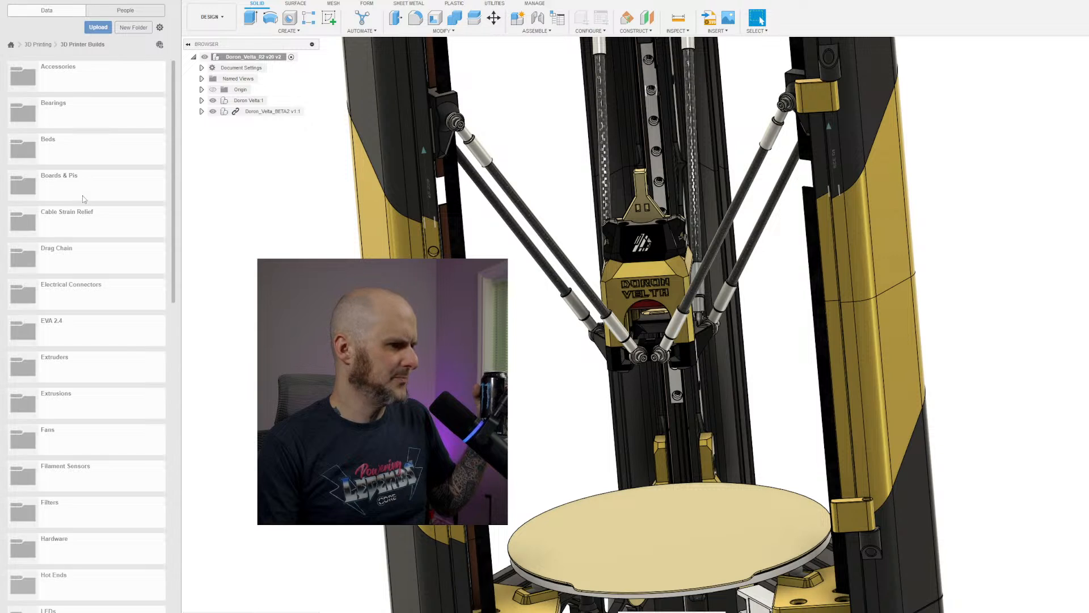
pyautogui.scroll(-3, 141, 312)
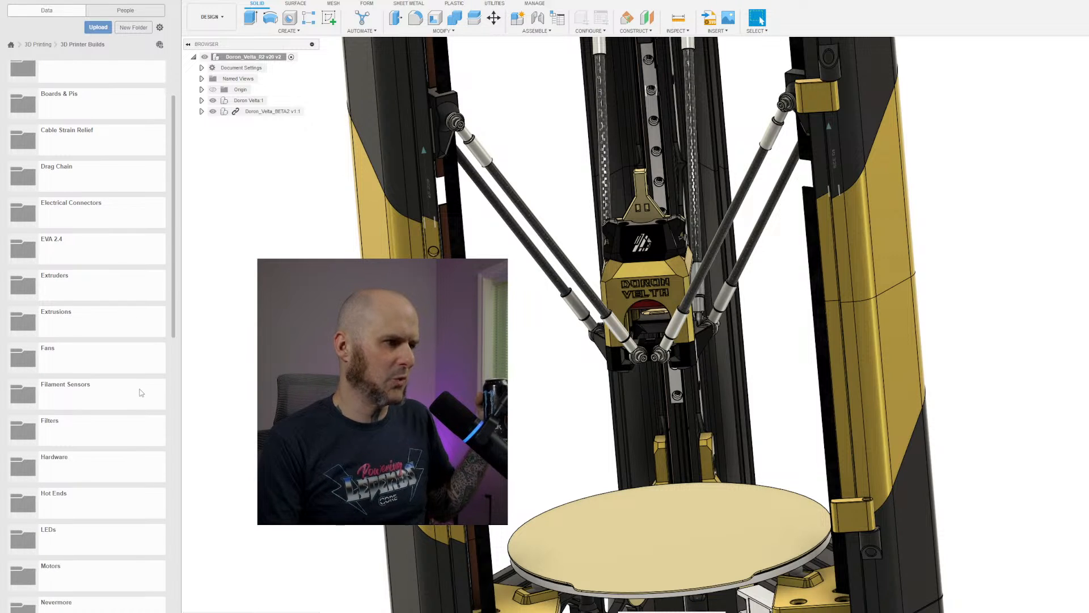
pyautogui.scroll(-1, 100, 448)
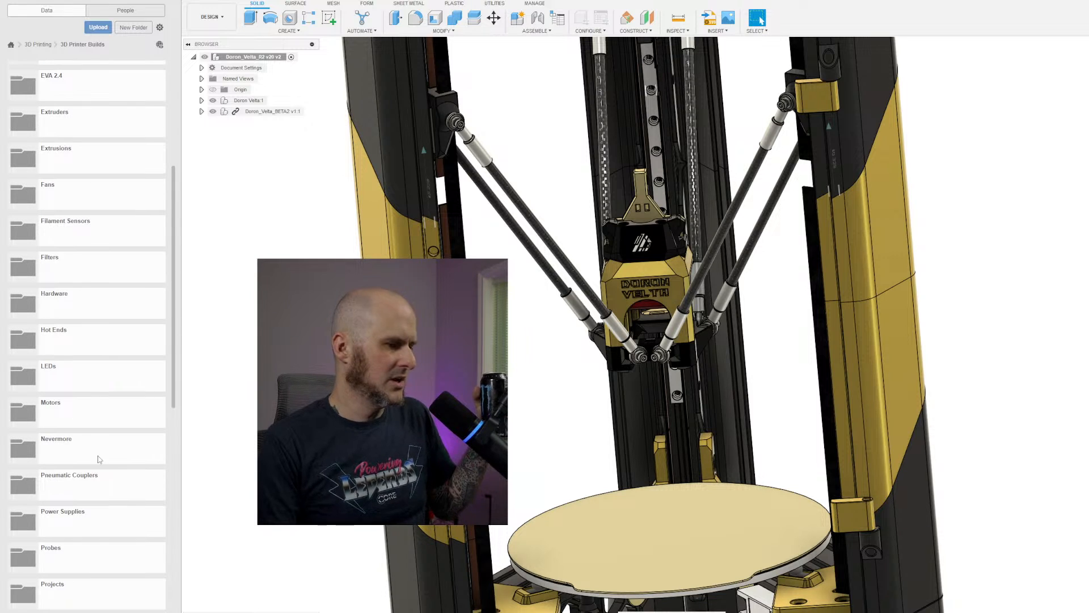
pyautogui.click(62, 583)
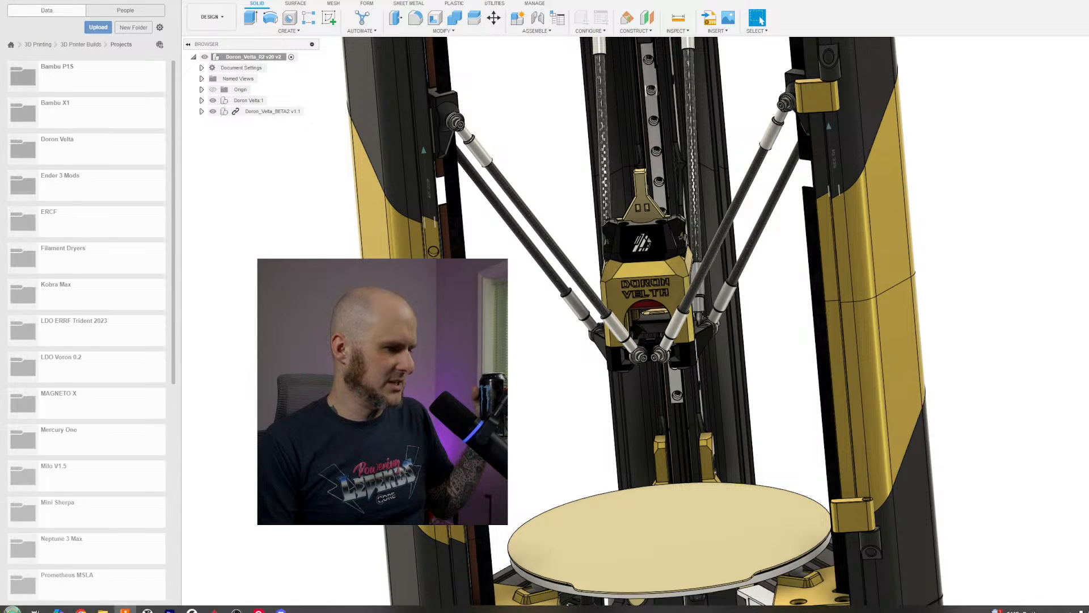
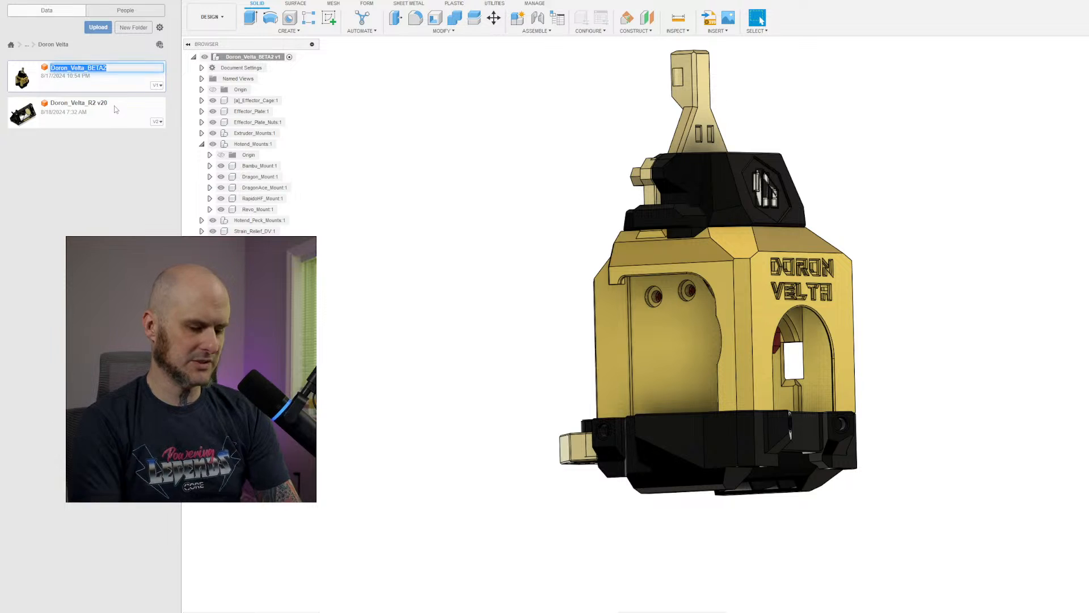
# Try to rename the Doron_Velta_BETA2 design as CraneFly Toolhead, and examine the toolhead model up close.
pyautogui.write('CraneFly Toolhead')
pyautogui.press('Return')
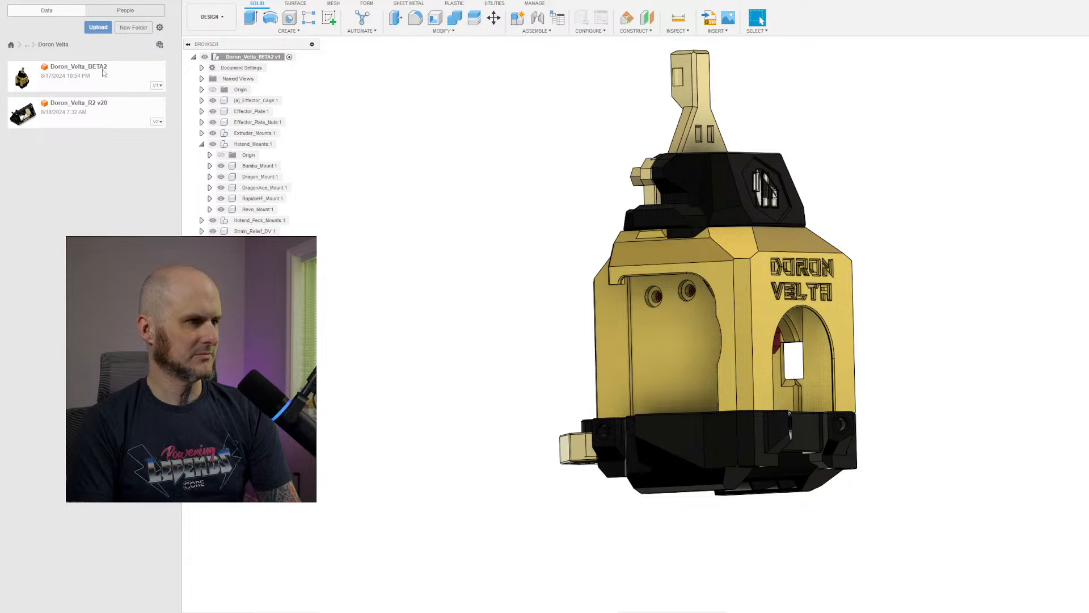
pyautogui.keyDown('shift'); pyautogui.moveTo(569, 284); pyautogui.dragTo(802, 259, button='middle'); pyautogui.keyUp('shift')
pyautogui.scroll(3, 800, 269)
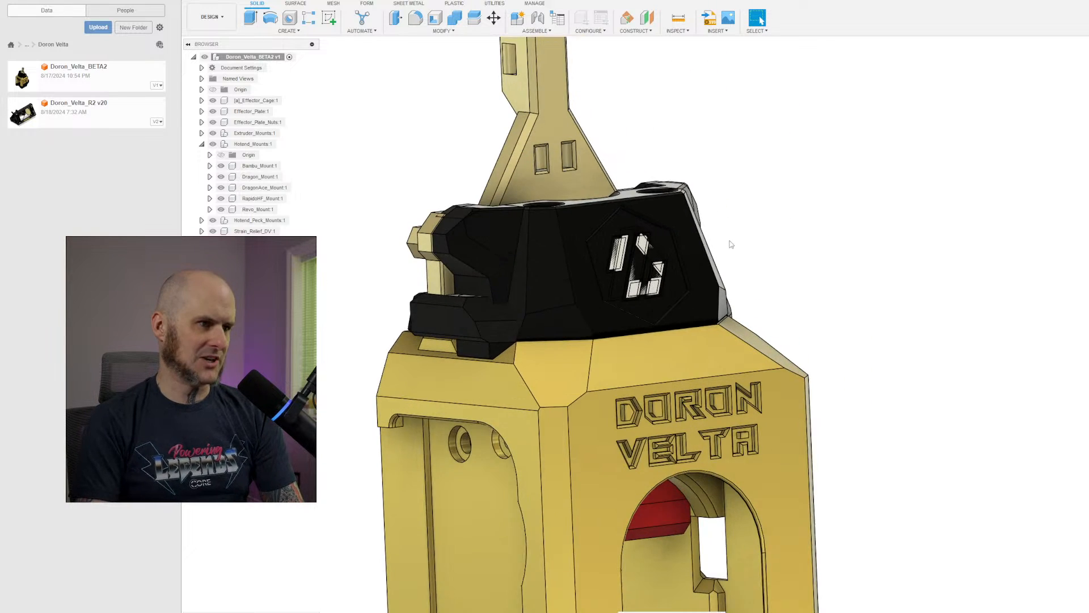
# Hide the Bambu, Dragon, RapidoHF and Revo hotend mounts, leaving only DragonAce_Mount shown in Hotend_Mounts.
pyautogui.scroll(-2, 751, 231)
pyautogui.click(244, 165)
pyautogui.click(221, 166)
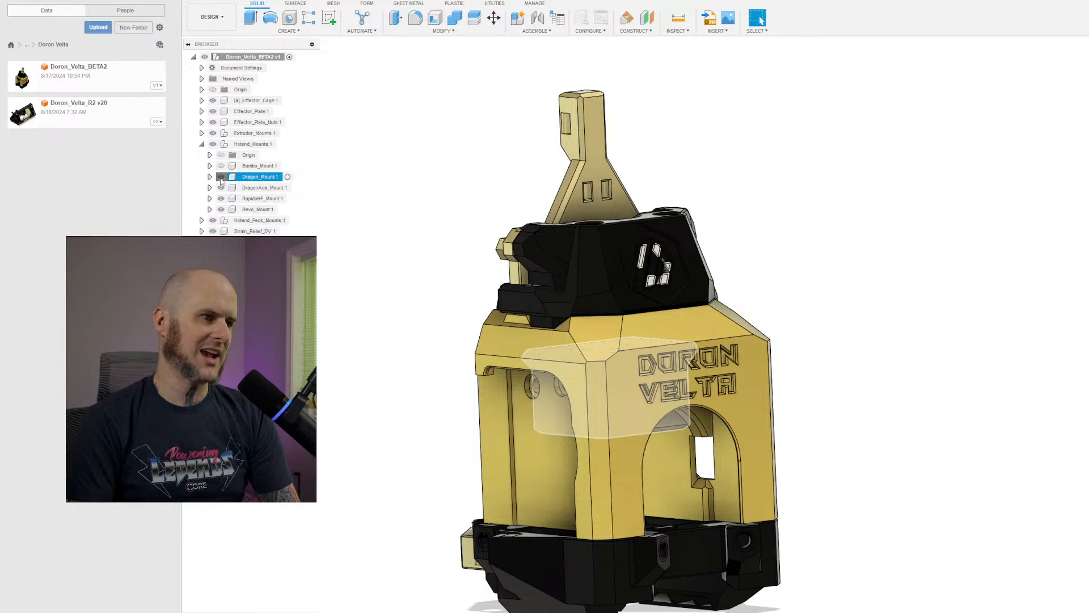
pyautogui.click(222, 177)
pyautogui.keyDown('shift'); pyautogui.moveTo(734, 360); pyautogui.dragTo(678, 363, button='middle'); pyautogui.keyUp('shift')
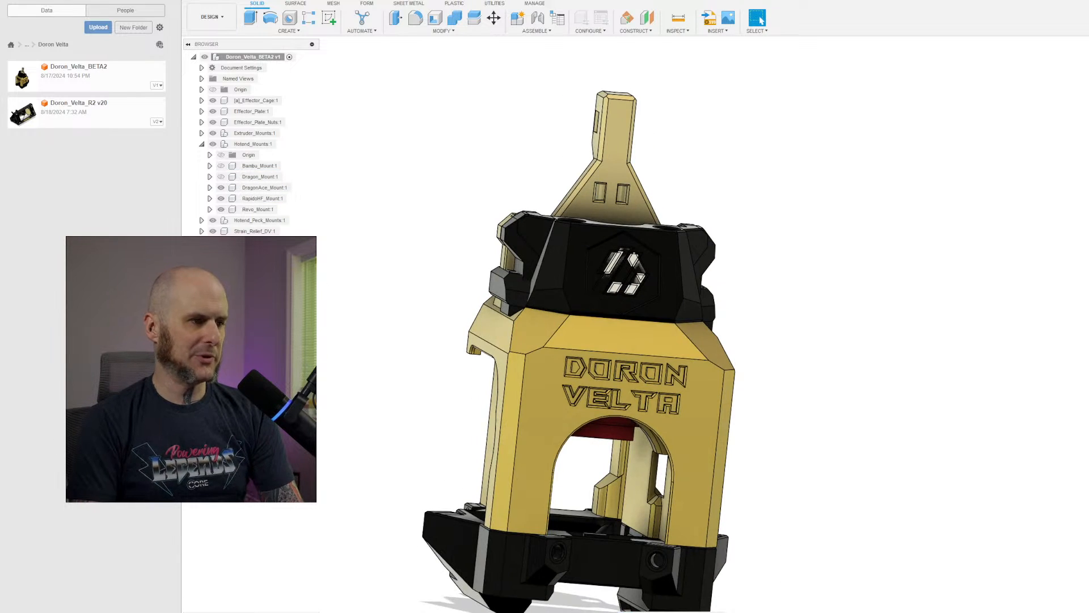
pyautogui.click(221, 198)
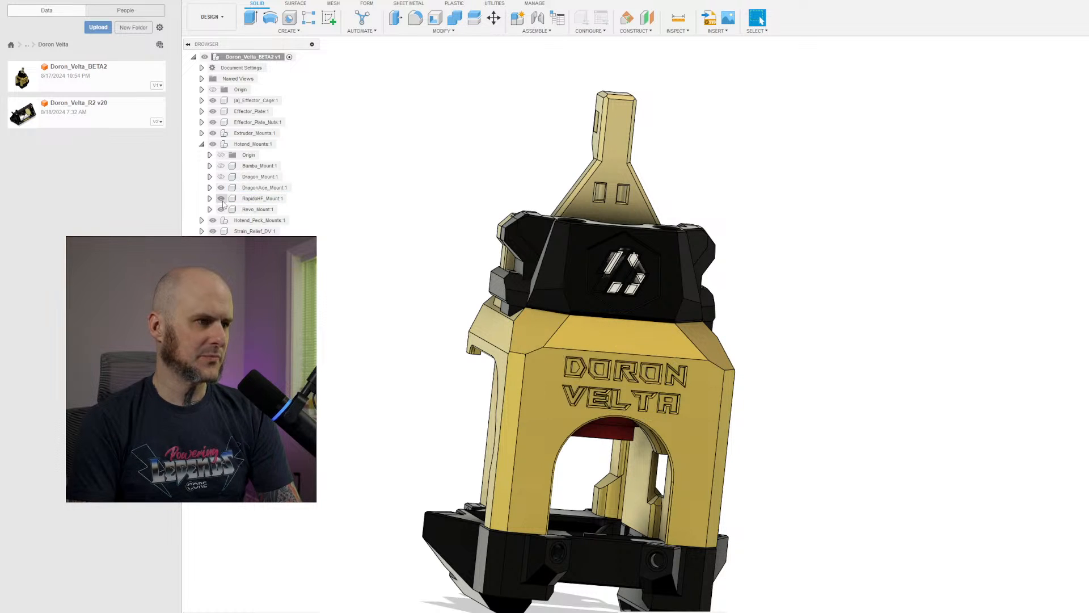
pyautogui.click(222, 209)
pyautogui.keyDown('shift'); pyautogui.moveTo(391, 277); pyautogui.dragTo(381, 256, button='middle'); pyautogui.keyUp('shift')
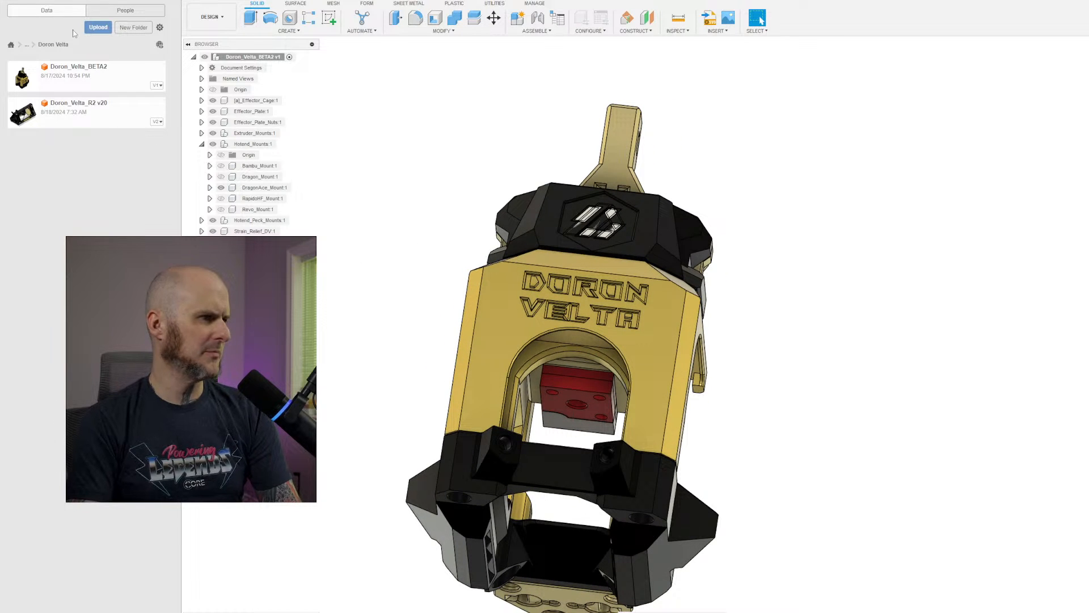
# Insert TL-dragon-Ace-mouckup from the Triangle Lab folder under Hot Ends into the toolhead design at its default position.
pyautogui.click(27, 46)
pyautogui.click(40, 78)
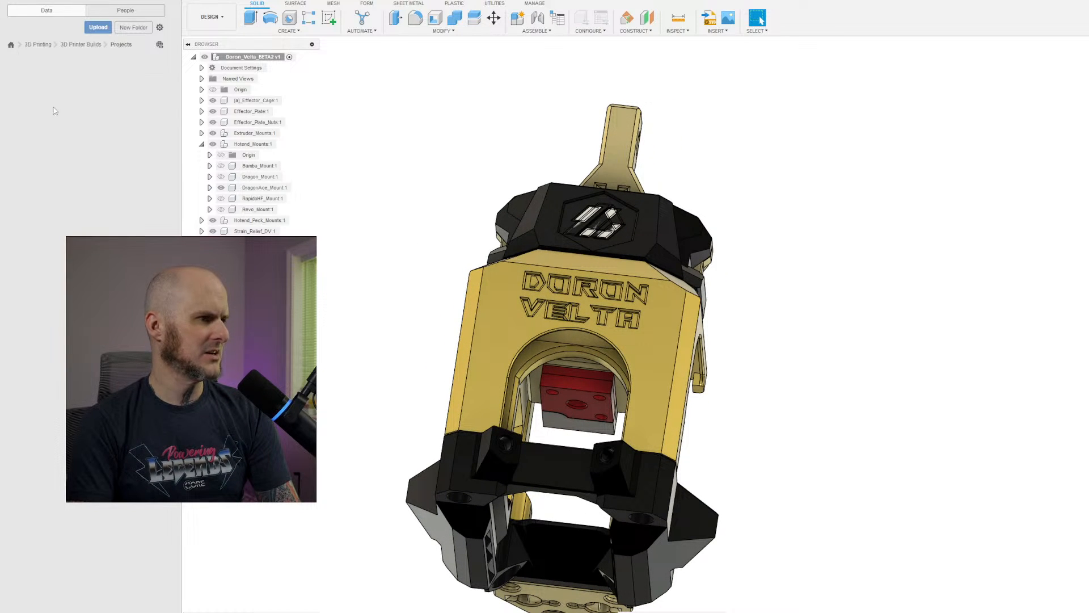
pyautogui.click(78, 45)
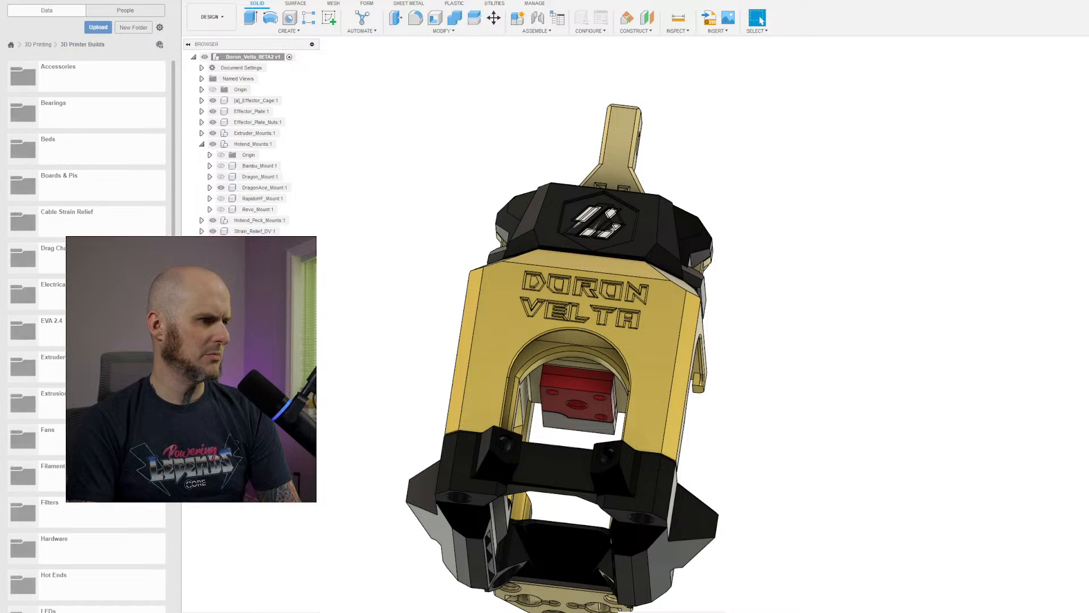
pyautogui.scroll(-3, 85, 335)
pyautogui.click(34, 476)
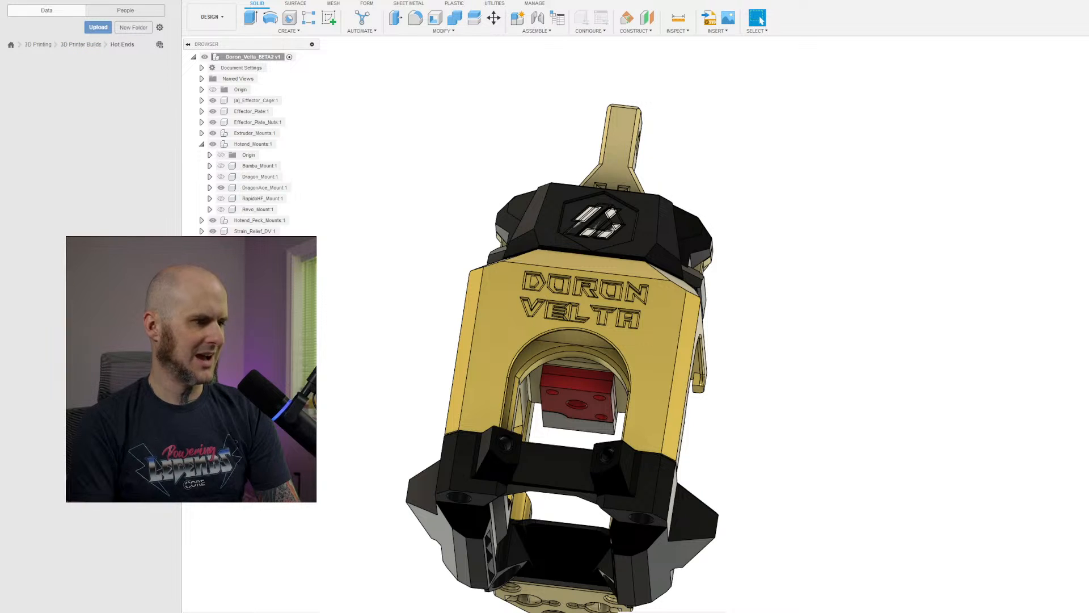
pyautogui.click(85, 366)
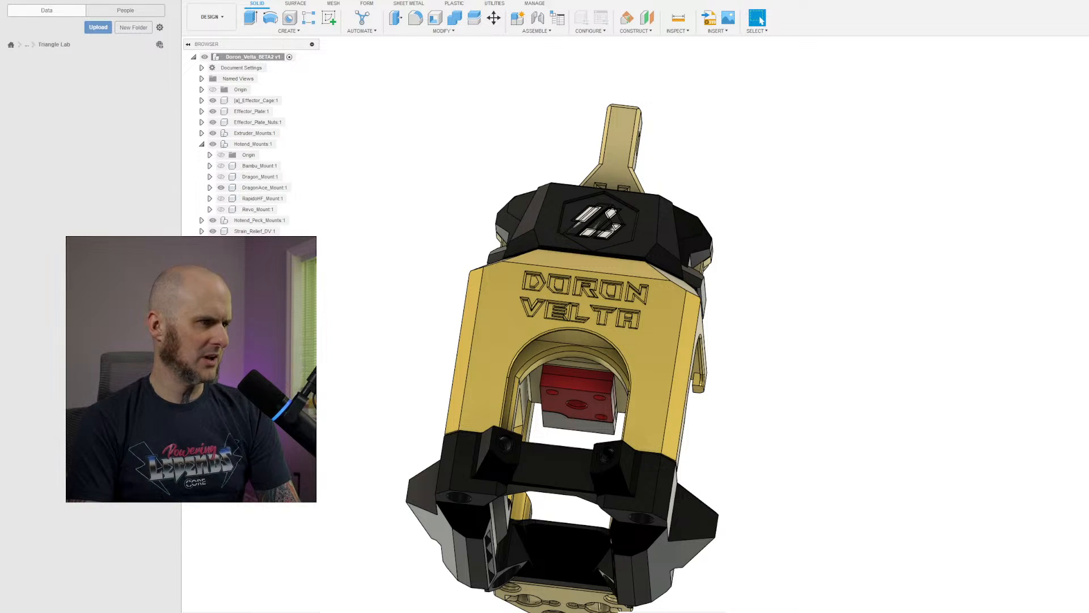
pyautogui.rightClick(69, 79)
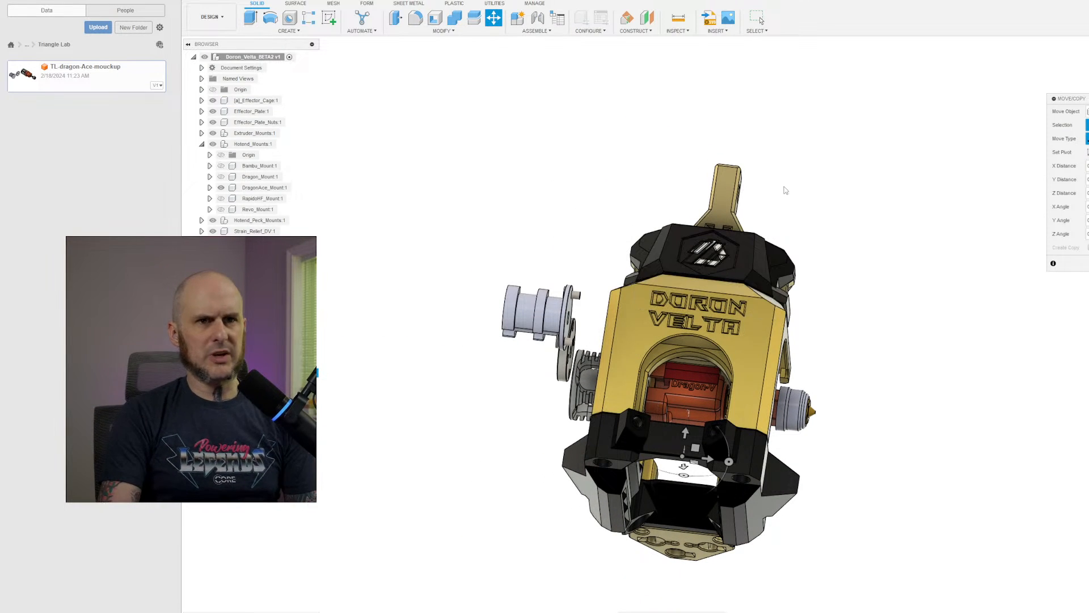
pyautogui.keyDown('shift'); pyautogui.moveTo(756, 207); pyautogui.dragTo(593, 244, button='middle'); pyautogui.keyUp('shift')
pyautogui.scroll(3, 554, 318)
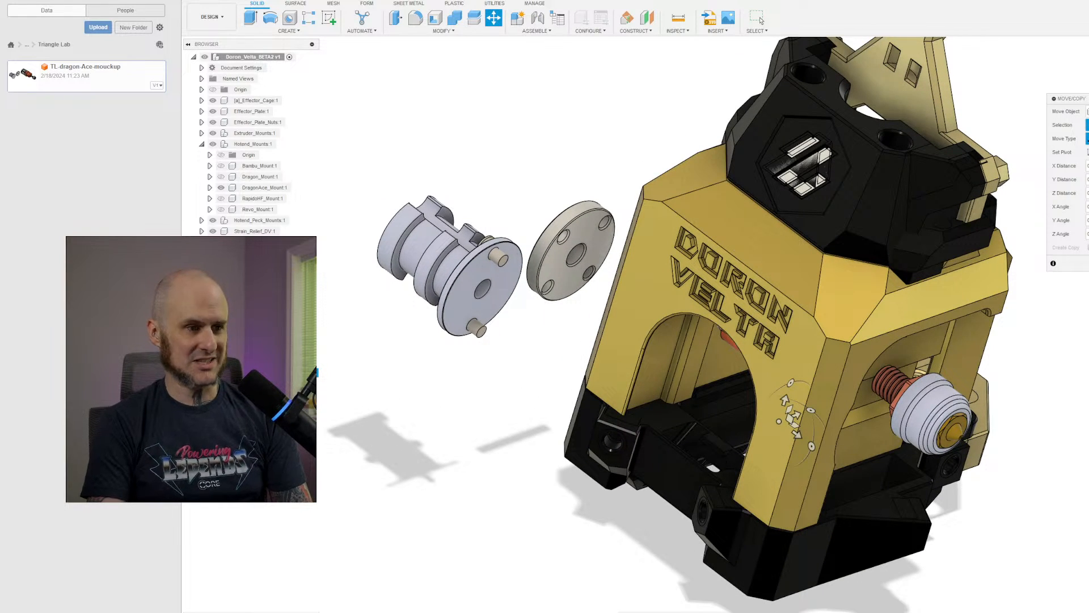
pyautogui.press('Escape')
# Hide the hotend model's extra V6, TL-dragon and rapido-V3 parts, E3D v6 HotEnd - Nozzle:2 and both countersunk screws.
pyautogui.scroll(-3, 747, 406)
pyautogui.keyDown('shift'); pyautogui.moveTo(747, 406); pyautogui.dragTo(817, 382, button='middle'); pyautogui.keyUp('shift')
pyautogui.scroll(2, 860, 379)
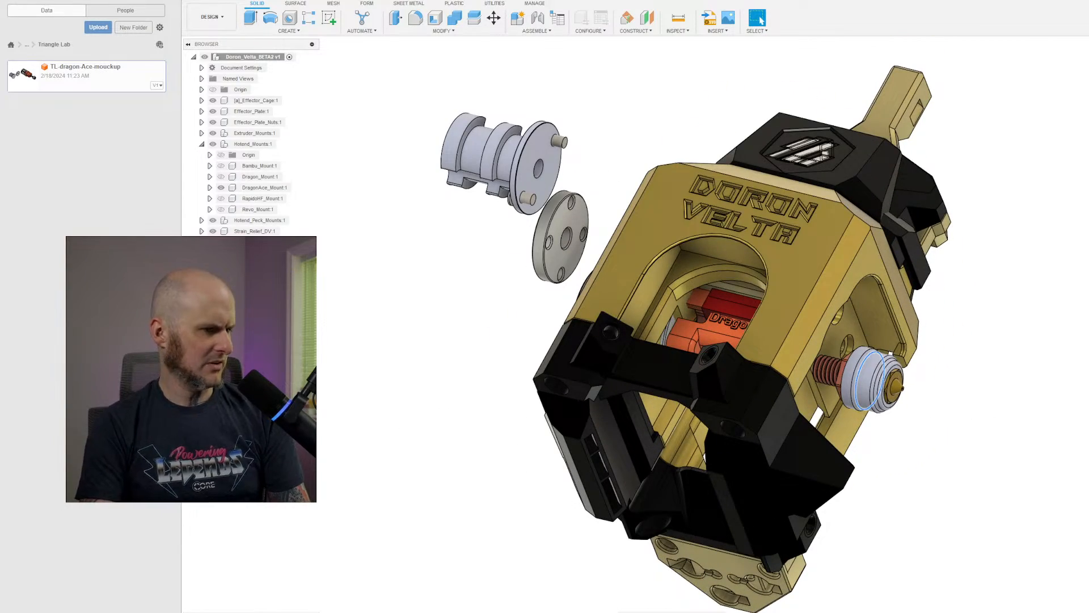
pyautogui.click(221, 504)
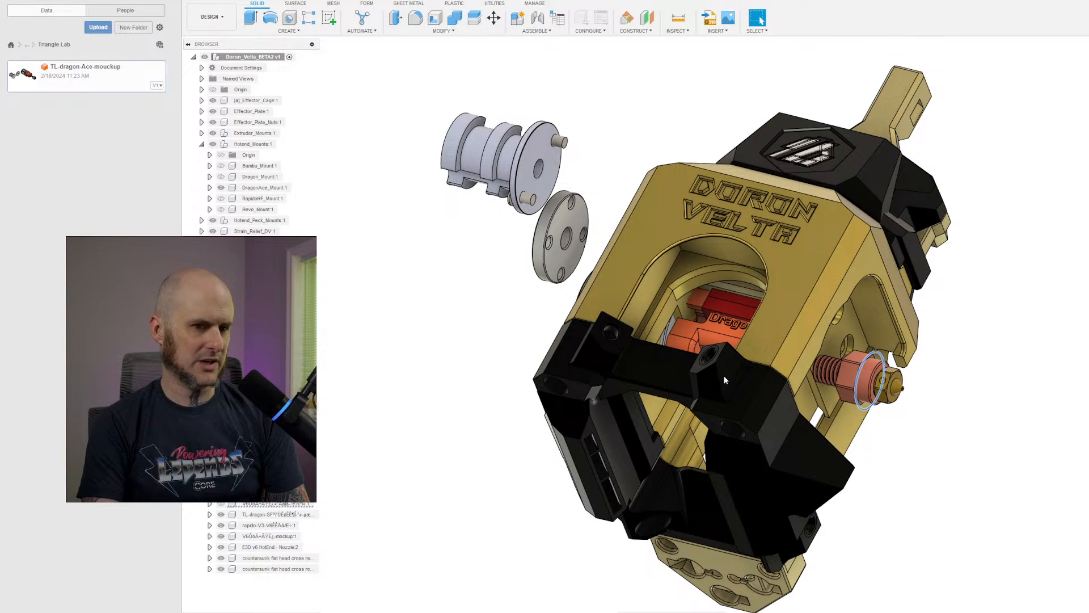
pyautogui.click(221, 547)
pyautogui.click(221, 557)
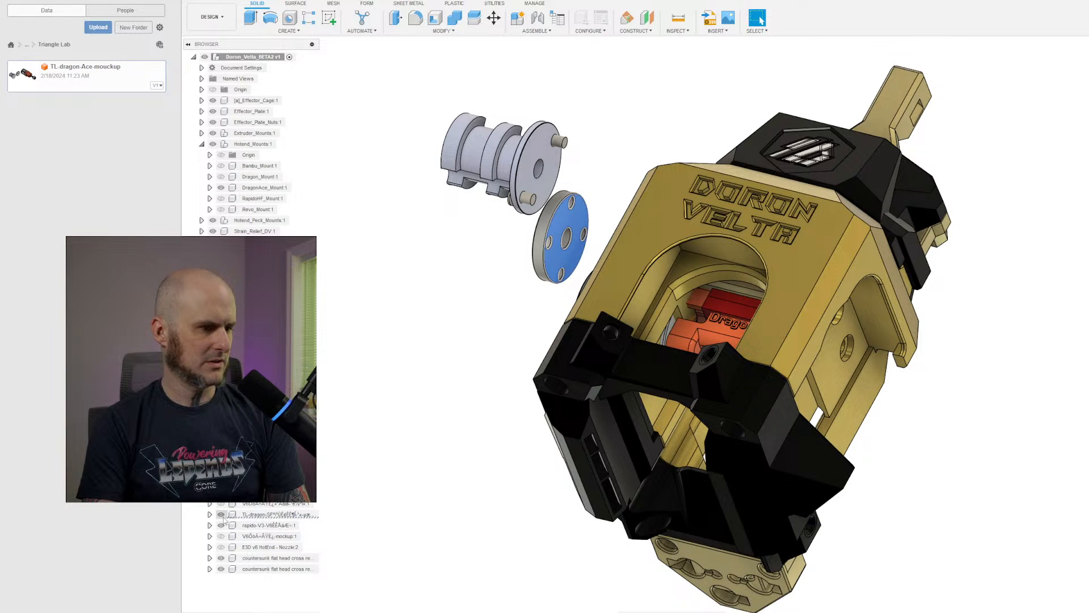
pyautogui.click(221, 514)
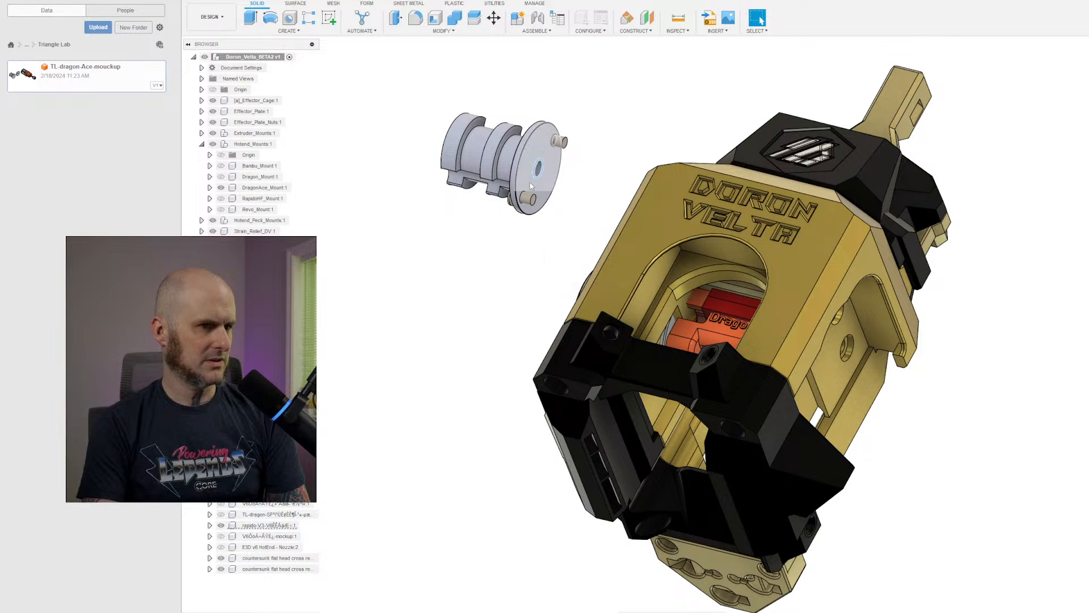
pyautogui.click(222, 525)
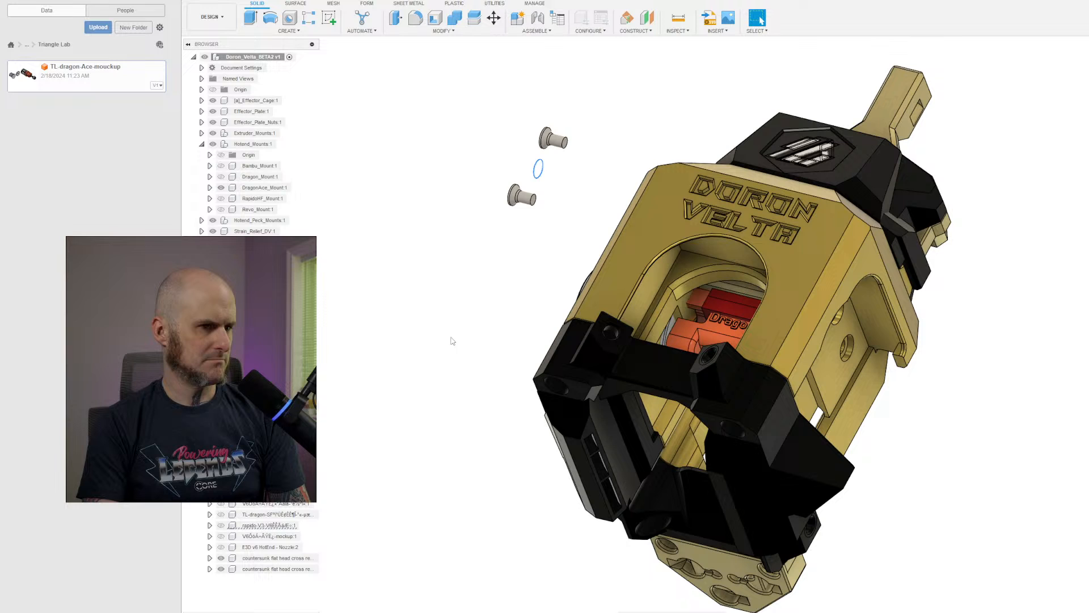
pyautogui.click(221, 558)
pyautogui.click(221, 568)
pyautogui.scroll(-2, 484, 343)
pyautogui.keyDown('shift'); pyautogui.moveTo(484, 343); pyautogui.dragTo(536, 341, button='middle'); pyautogui.keyUp('shift')
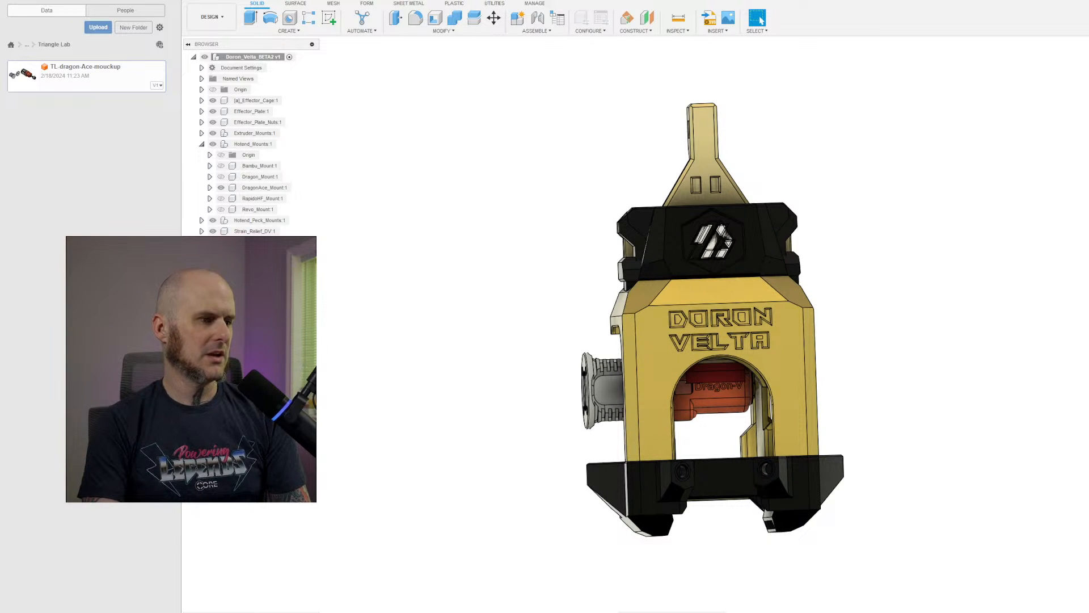
# Rotate the inserted Dragon Ace hotend 90 degrees to stand upright and move it 45 mm sideways, clear of the toolhead.
pyautogui.click(255, 372)
pyautogui.click(494, 18)
pyautogui.moveTo(717, 506)
pyautogui.mouseDown()
pyautogui.moveTo(745, 489)
pyautogui.moveTo(717, 505)
pyautogui.mouseUp()
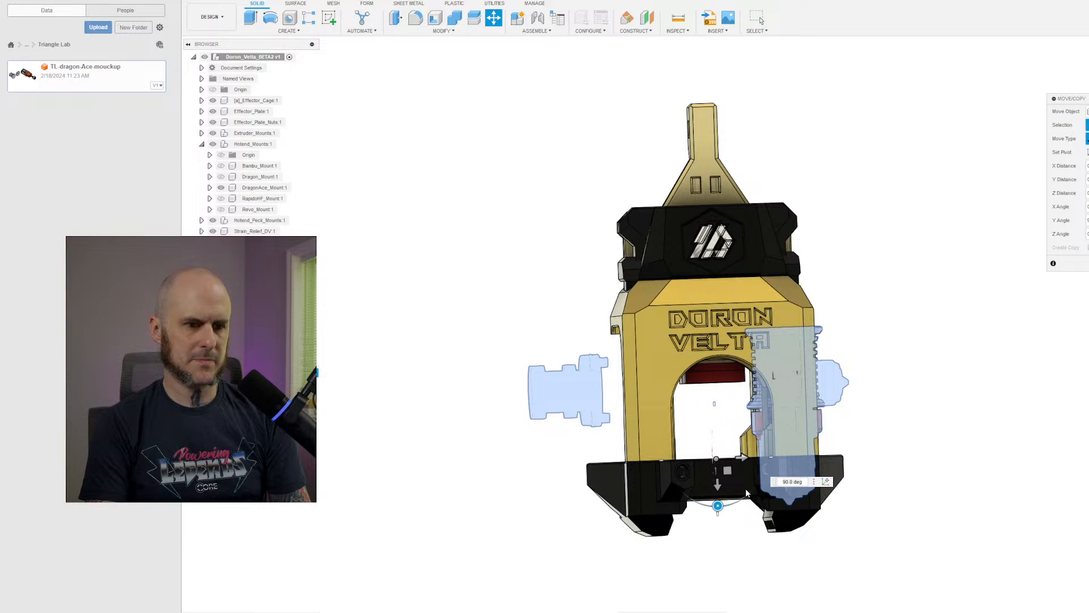
pyautogui.moveTo(741, 457); pyautogui.dragTo(897, 454)
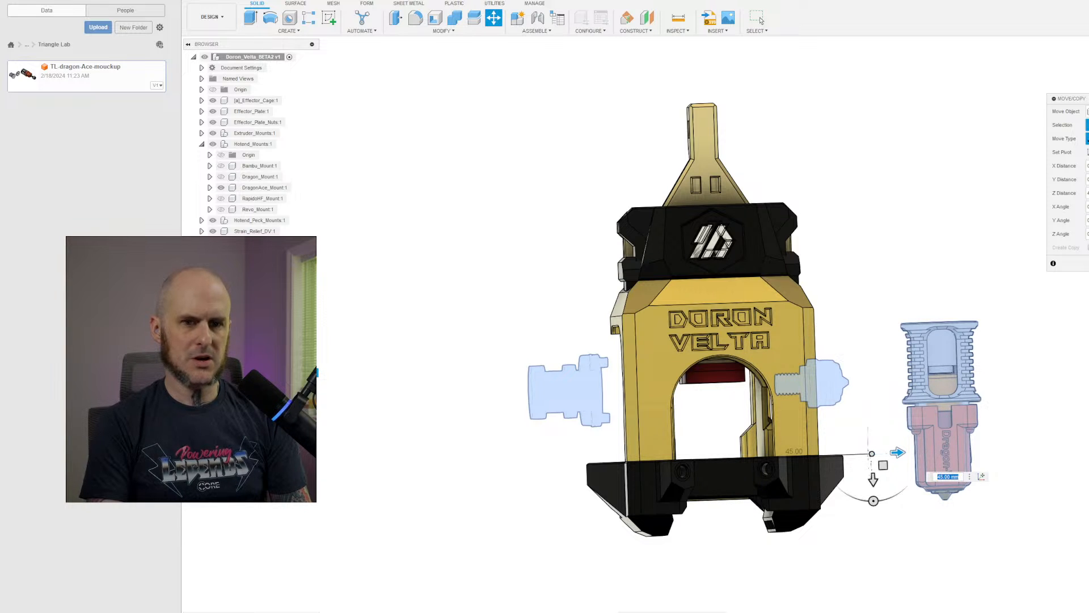
pyautogui.click(1085, 263)
# Examine the Dragon Ace hotend up close, hiding its orange silicone sock to inspect the heater block and showing it again.
pyautogui.keyDown('shift'); pyautogui.moveTo(980, 269); pyautogui.dragTo(851, 187, button='middle'); pyautogui.keyUp('shift')
pyautogui.scroll(2, 785, 268)
pyautogui.scroll(-3, 787, 272)
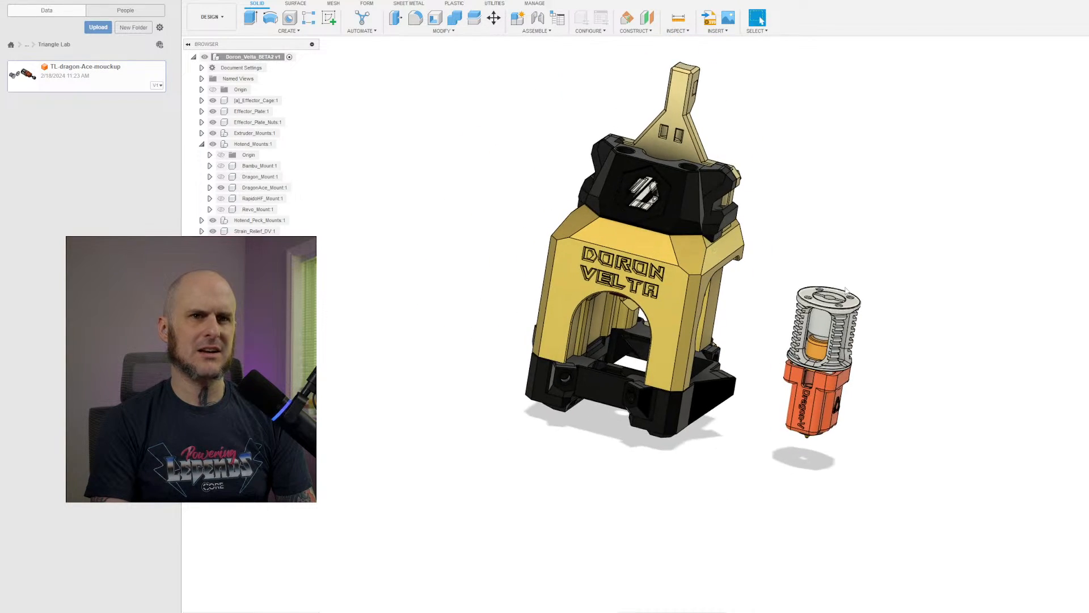
pyautogui.scroll(3, 859, 166)
pyautogui.scroll(2, 862, 227)
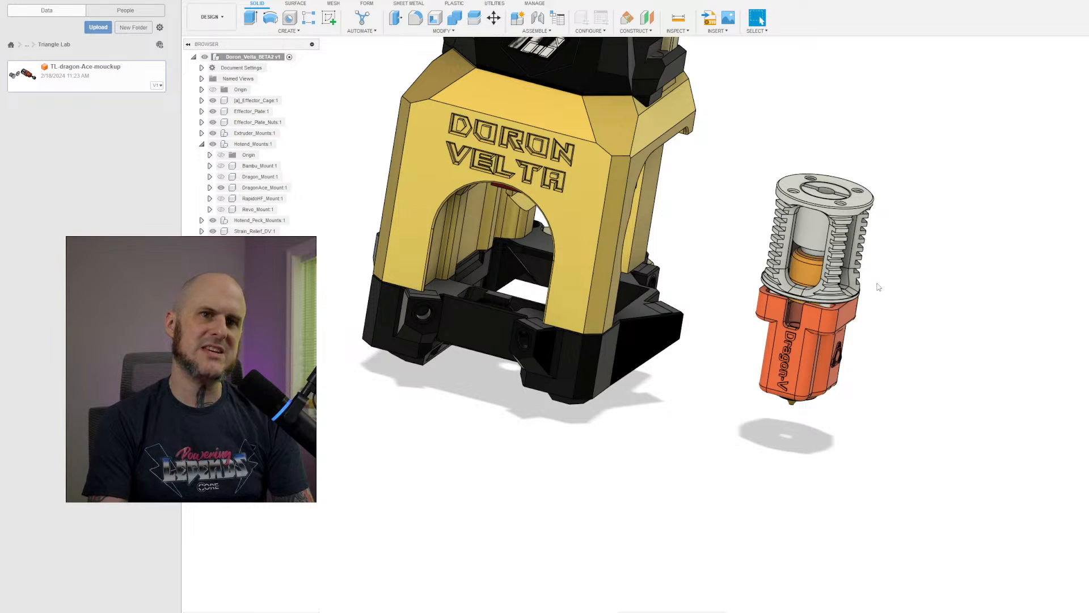
pyautogui.scroll(2, 879, 287)
pyautogui.scroll(3, 763, 422)
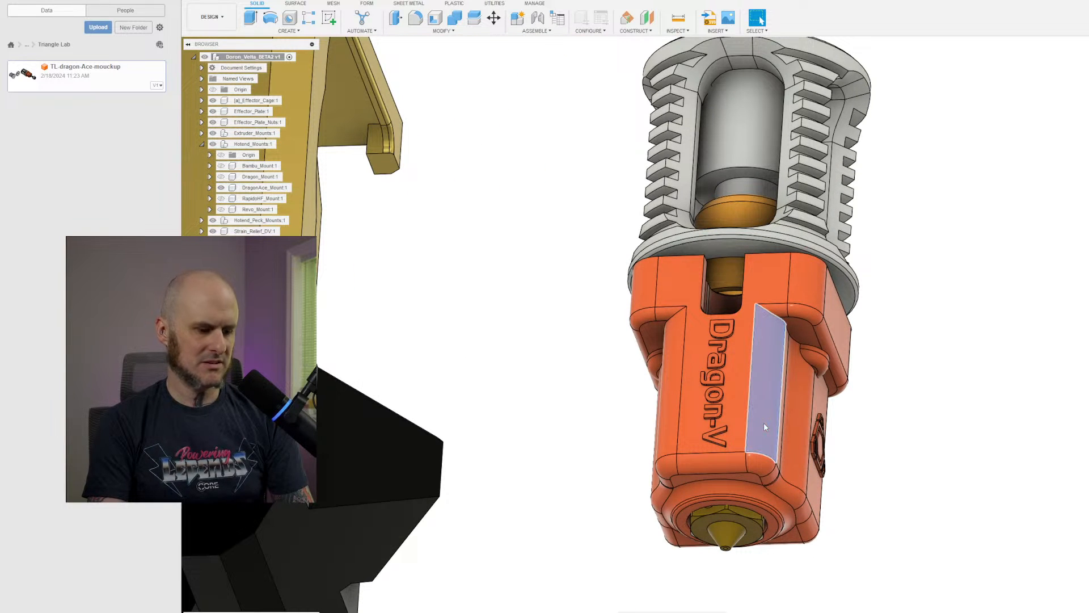
pyautogui.click(764, 423)
pyautogui.press('v')
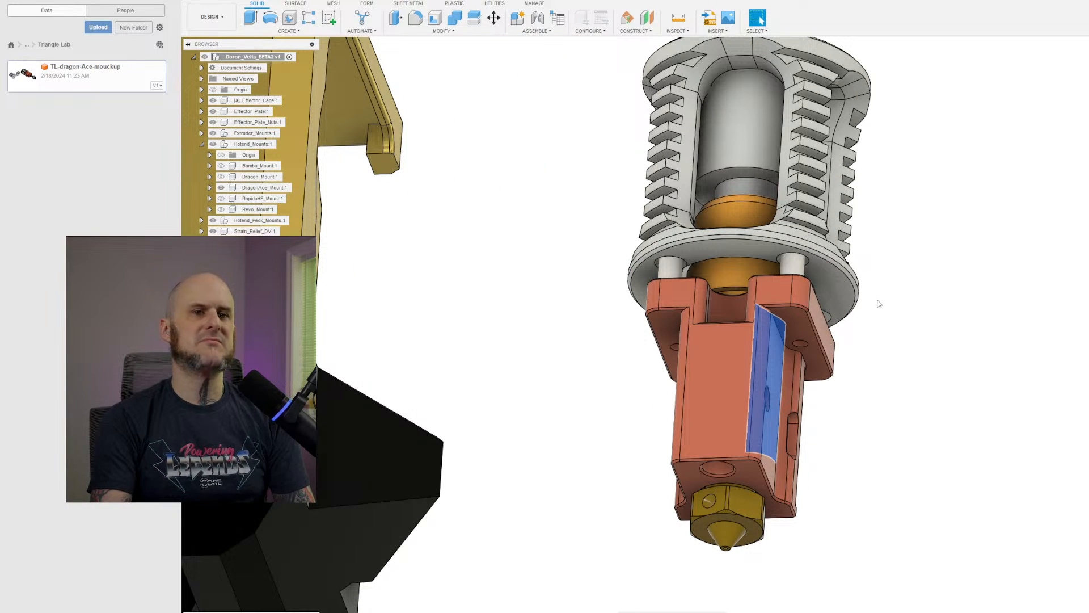
pyautogui.press('v')
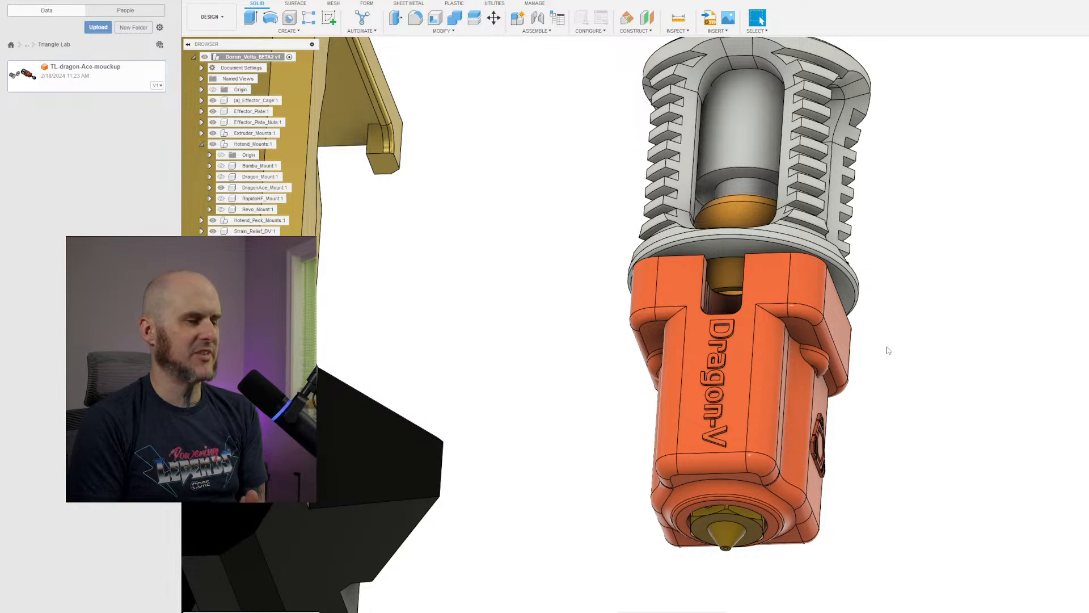
pyautogui.moveTo(937, 312); pyautogui.dragTo(872, 285, button='middle')
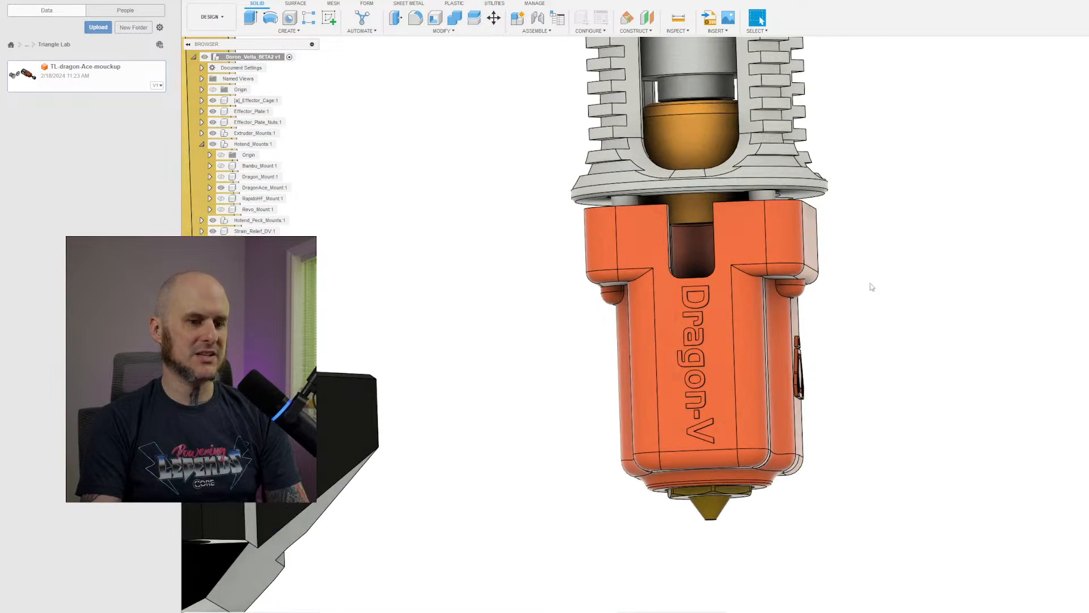
pyautogui.click(757, 240)
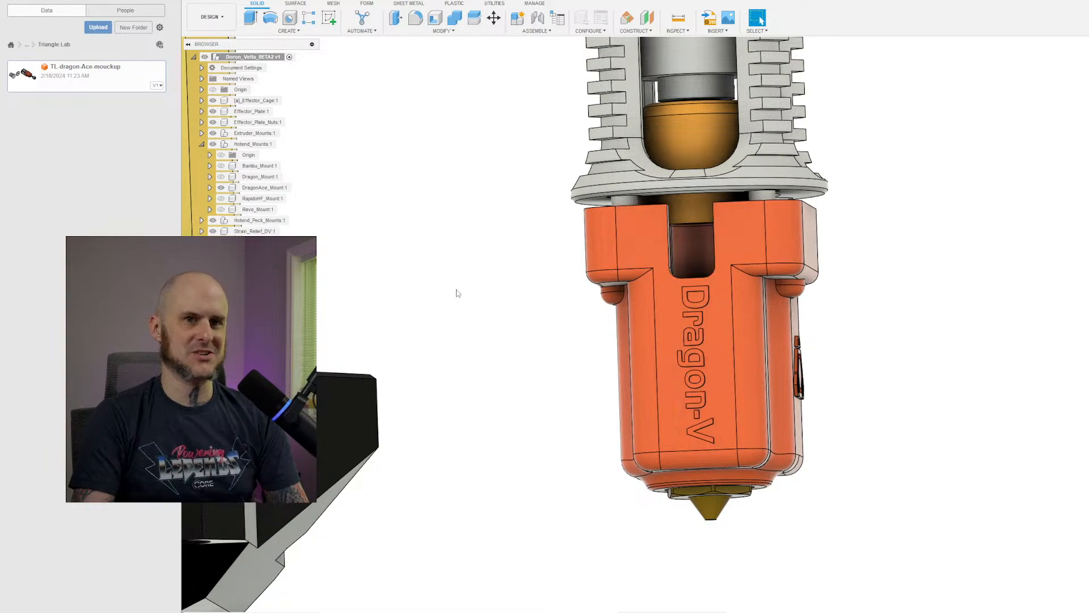
# Try to align the centre of the hotend's heatsink top with the centre hole in the red DragonAce mount.
pyautogui.keyDown('shift'); pyautogui.moveTo(704, 249); pyautogui.dragTo(680, 323, button='middle'); pyautogui.keyUp('shift')
pyautogui.scroll(-4, 684, 266)
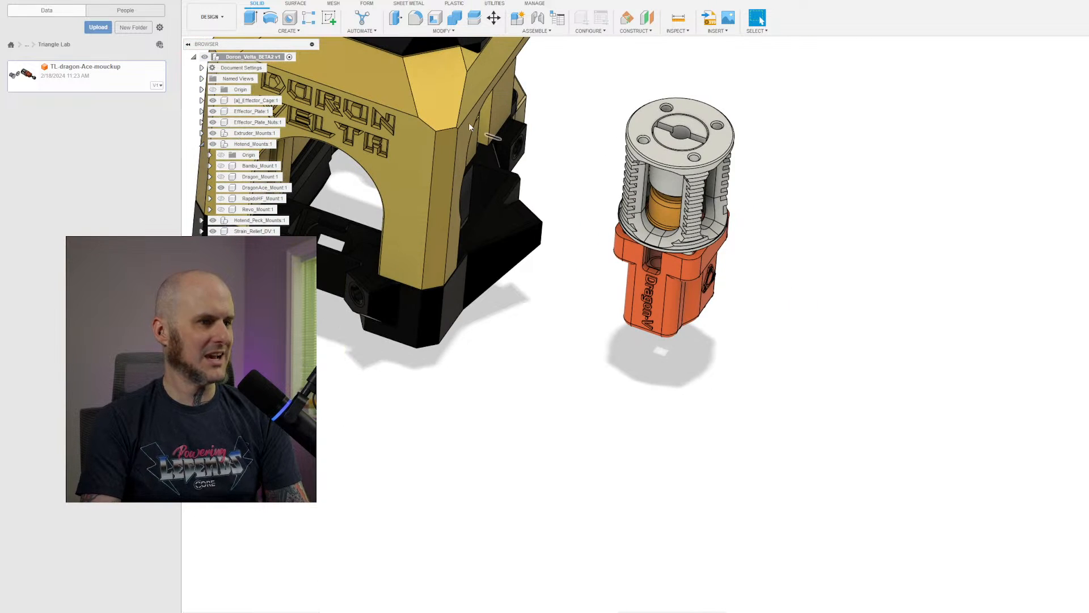
pyautogui.click(443, 31)
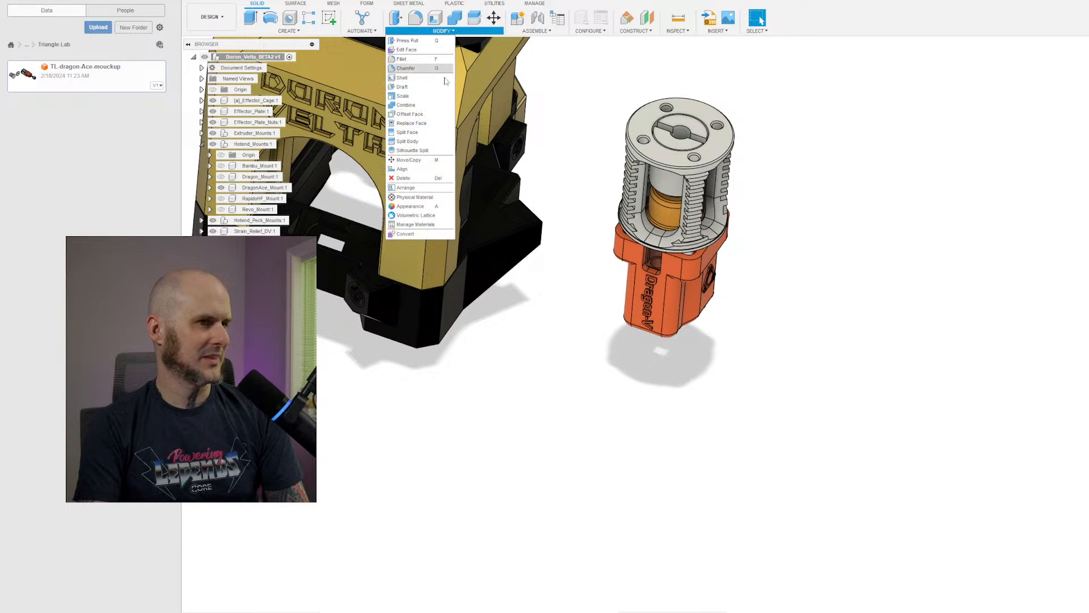
pyautogui.click(425, 169)
pyautogui.scroll(3, 698, 142)
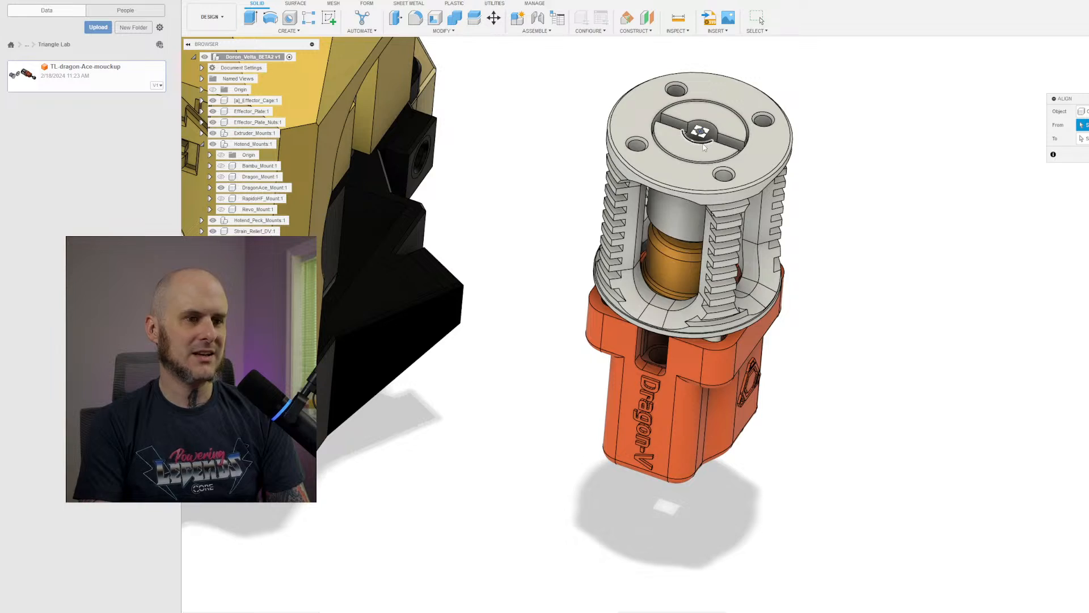
pyautogui.click(729, 147)
pyautogui.scroll(-4, 726, 241)
pyautogui.keyDown('shift'); pyautogui.moveTo(464, 290); pyautogui.dragTo(454, 210, button='middle'); pyautogui.keyUp('shift')
pyautogui.scroll(5, 405, 325)
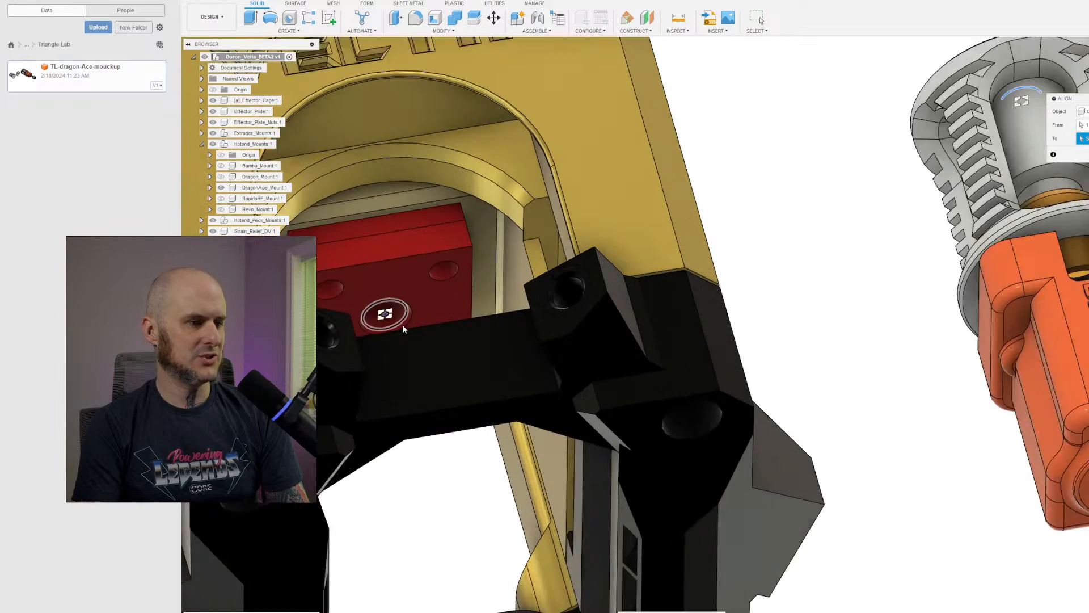
pyautogui.click(412, 324)
pyautogui.scroll(-5, 414, 324)
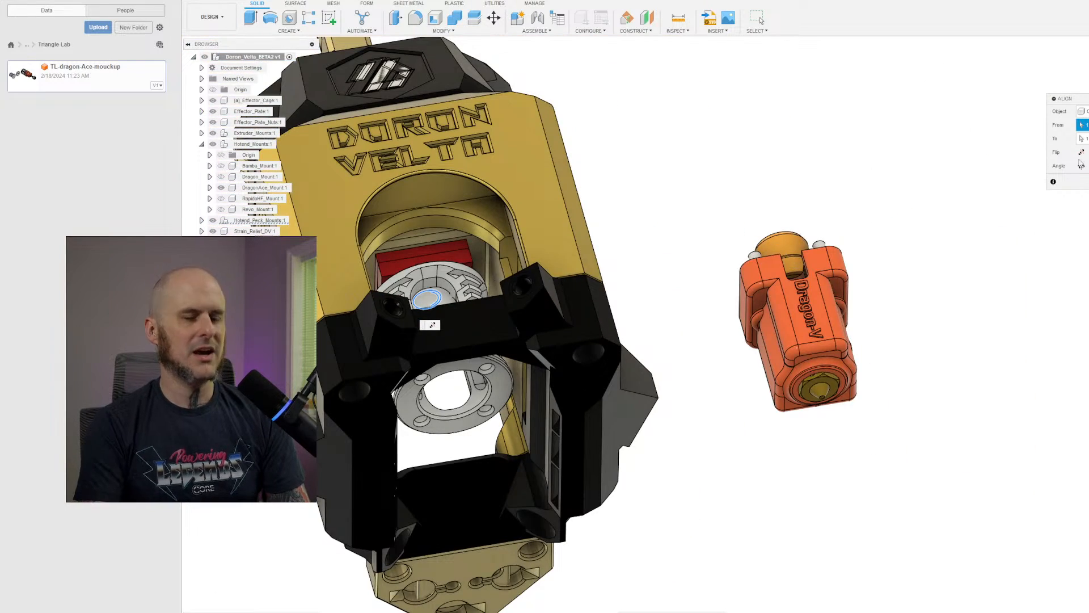
pyautogui.click(758, 18)
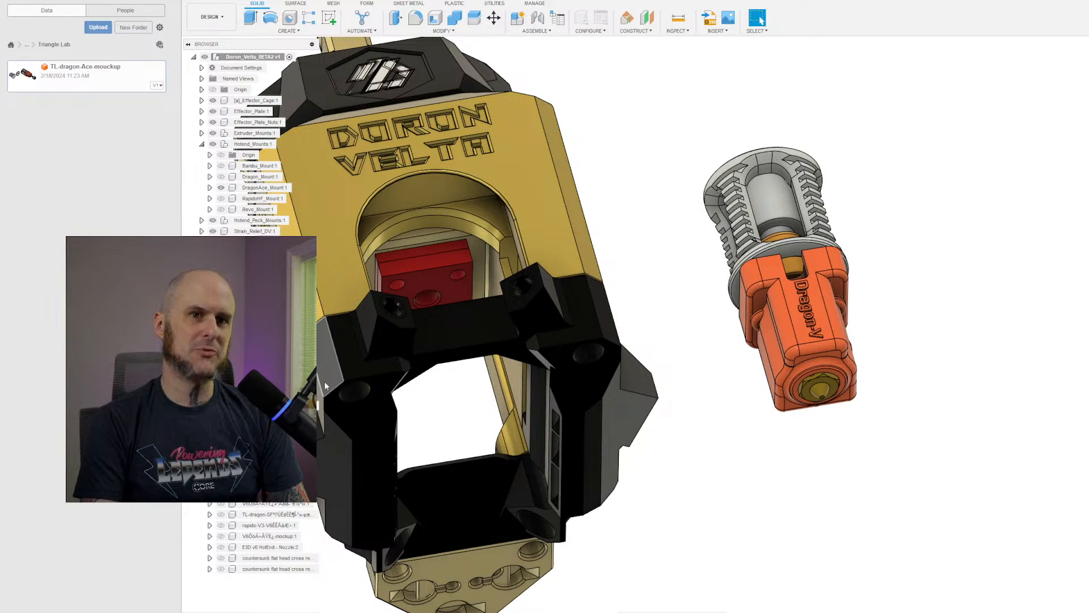
# Join all components of the inserted hotend model in a rigid group, including the hidden ones.
pyautogui.keyDown('shift'); pyautogui.click(277, 569); pyautogui.keyUp('shift')
pyautogui.rightClick(276, 568)
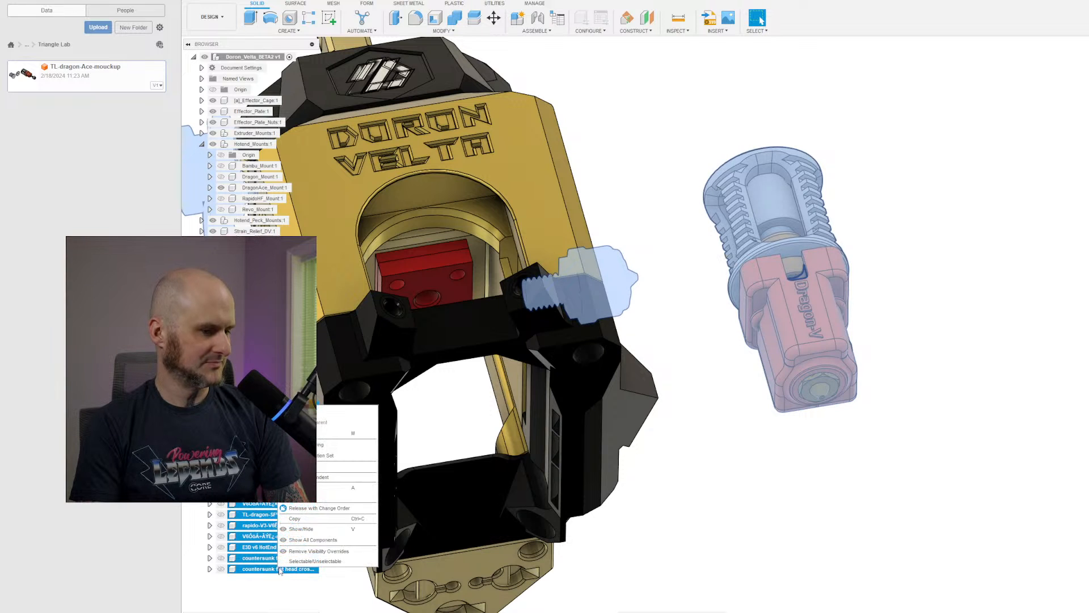
pyautogui.click(321, 478)
pyautogui.keyDown('shift'); pyautogui.moveTo(938, 430); pyautogui.dragTo(775, 211, button='middle'); pyautogui.keyUp('shift')
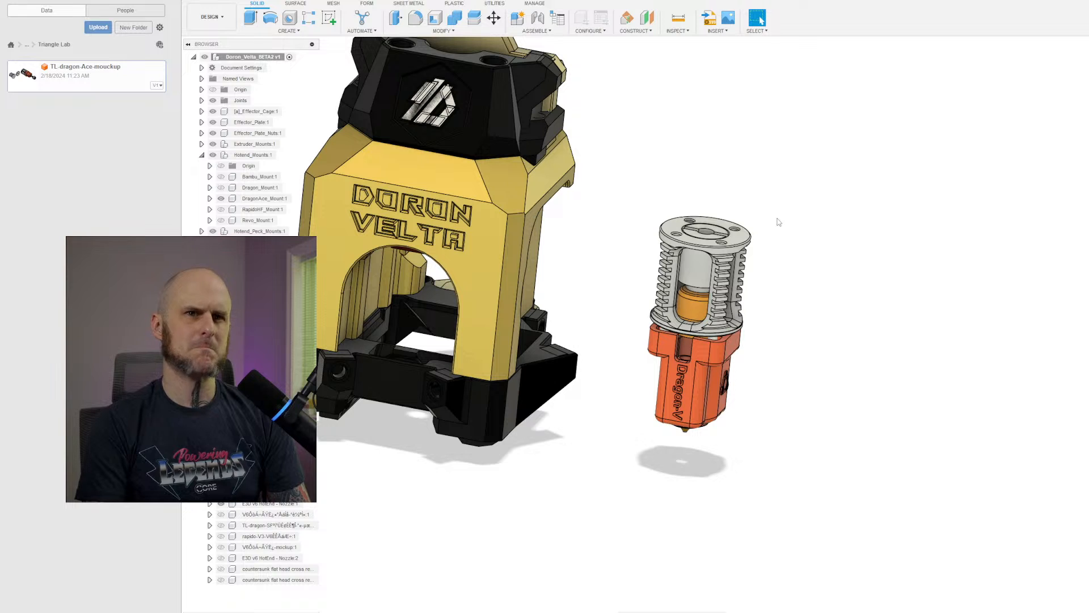
# Locate the orange silicone sock's component in the model tree and examine the top of the hotend's heatsink.
pyautogui.scroll(2, 763, 249)
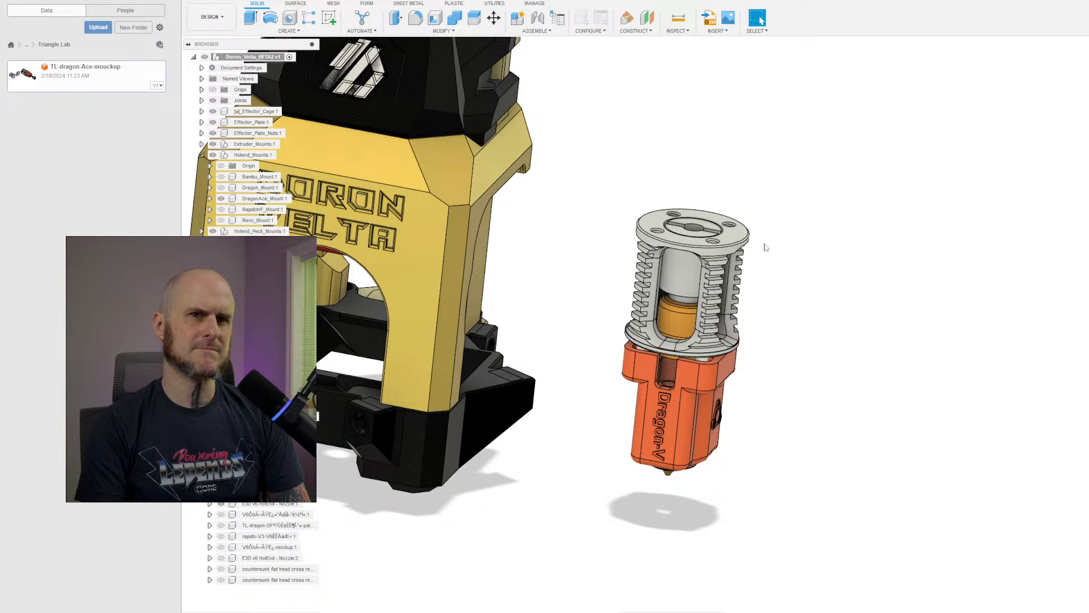
pyautogui.rightClick(681, 386)
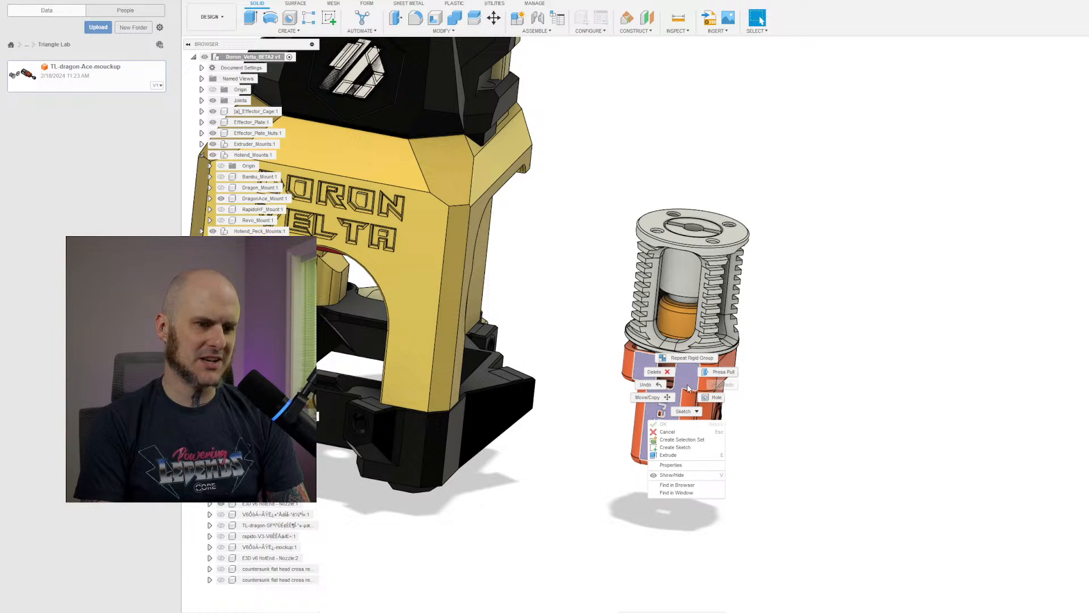
pyautogui.click(676, 485)
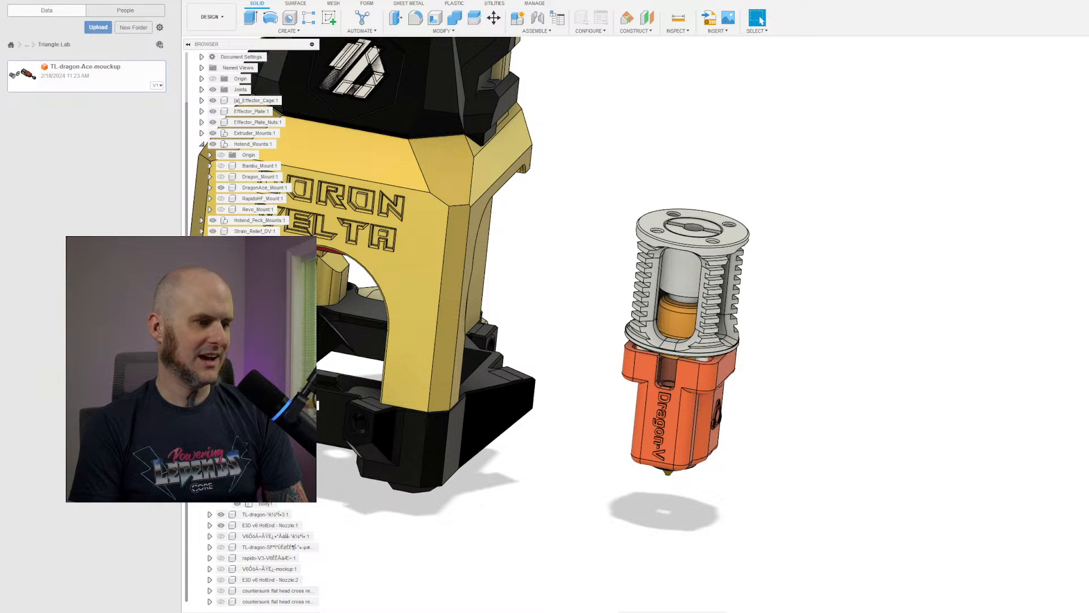
pyautogui.click(210, 471)
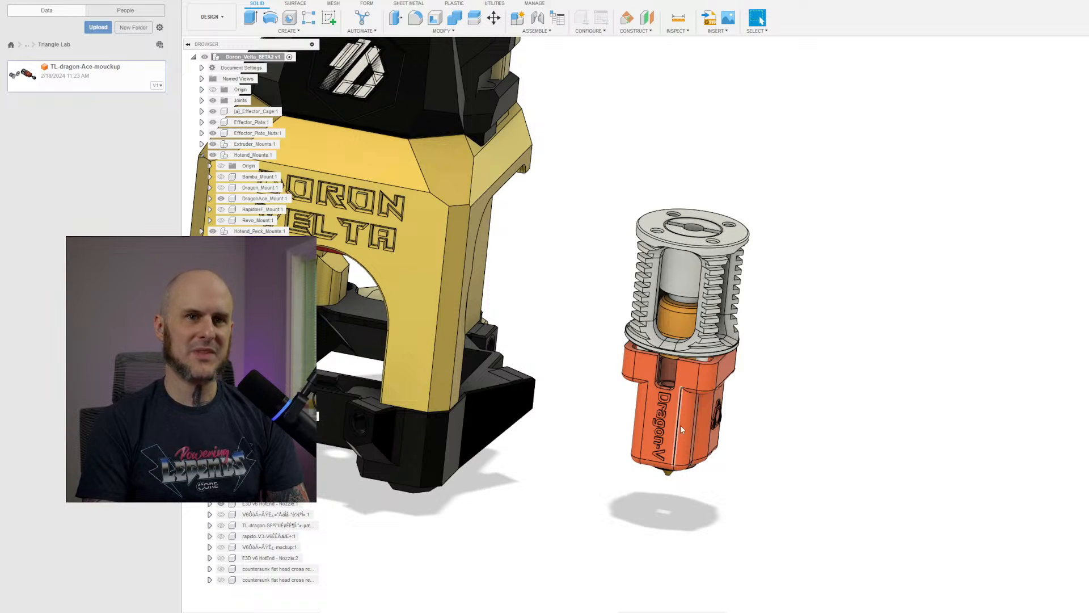
pyautogui.scroll(-2, 747, 247)
pyautogui.scroll(3, 723, 244)
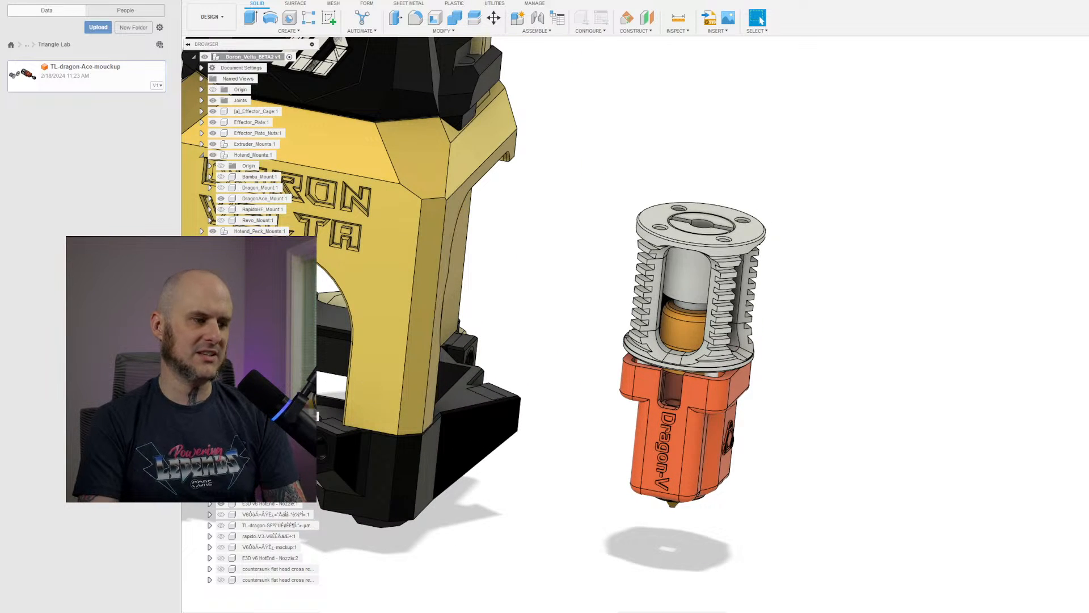
pyautogui.scroll(-3, 664, 301)
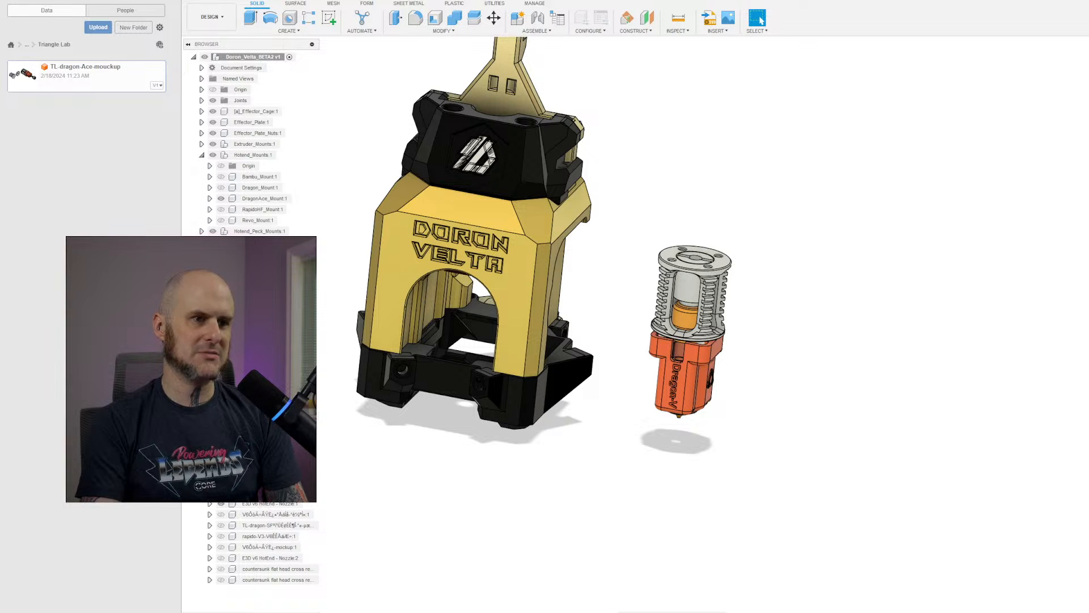
pyautogui.scroll(4, 693, 213)
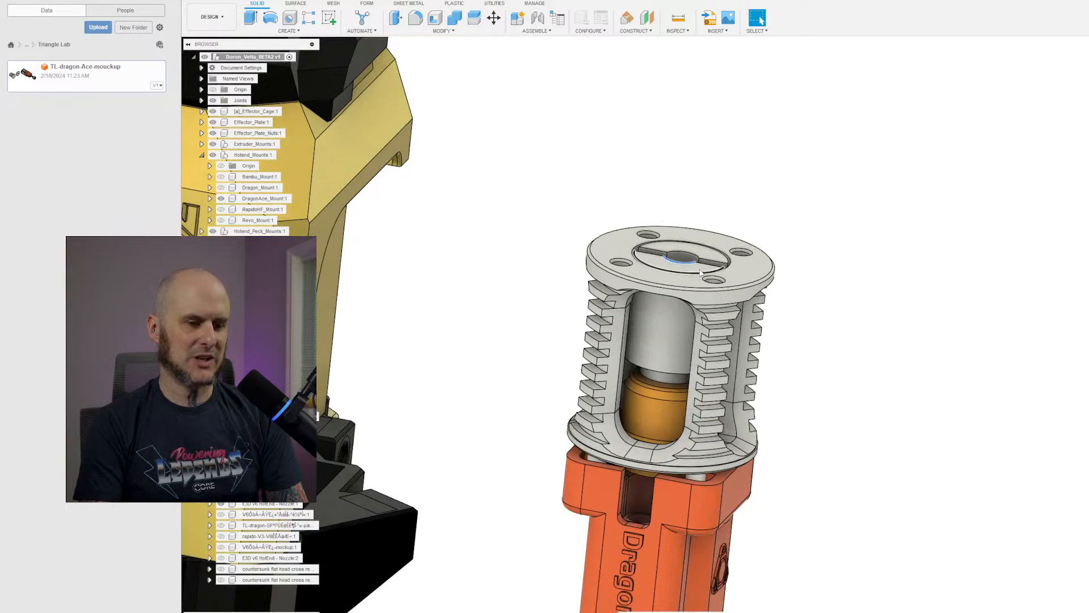
pyautogui.scroll(-3, 693, 213)
# Try to align the centre of the hotend's heatsink top with the centre hole in the underside of the red mount.
pyautogui.click(448, 31)
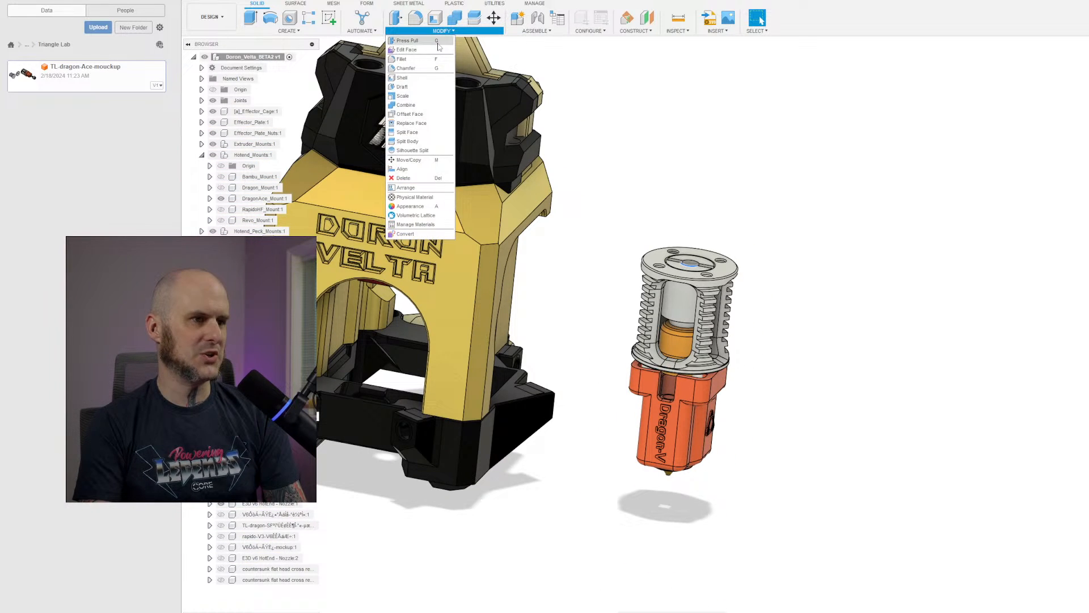
pyautogui.click(419, 170)
pyautogui.scroll(3, 754, 275)
pyautogui.scroll(3, 633, 265)
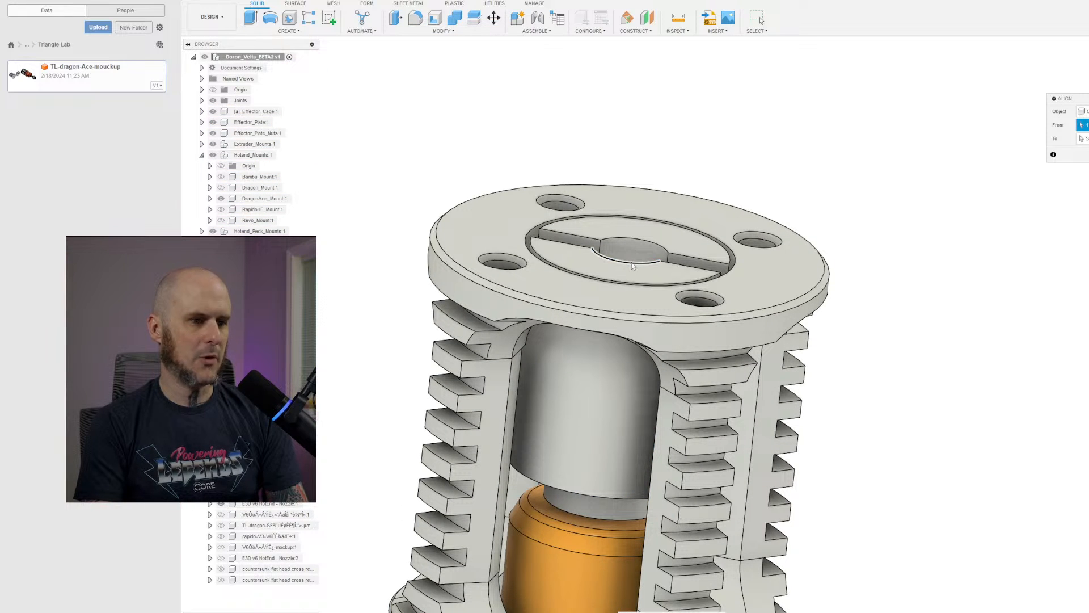
pyautogui.click(633, 265)
pyautogui.scroll(-5, 633, 266)
pyautogui.keyDown('shift'); pyautogui.moveTo(513, 310); pyautogui.dragTo(518, 292, button='middle'); pyautogui.keyUp('shift')
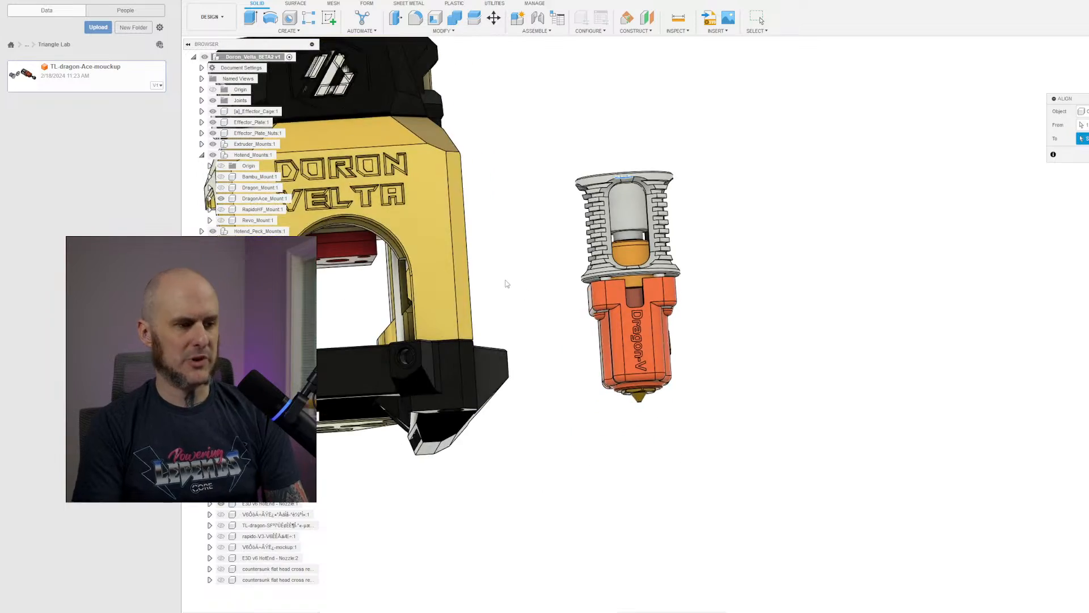
pyautogui.scroll(8, 360, 266)
pyautogui.click(360, 267)
pyautogui.scroll(-6, 360, 267)
pyautogui.keyDown('shift'); pyautogui.moveTo(584, 267); pyautogui.dragTo(692, 311, button='middle'); pyautogui.keyUp('shift')
pyautogui.scroll(10, 554, 344)
pyautogui.keyDown('shift'); pyautogui.moveTo(555, 346); pyautogui.dragTo(522, 332, button='middle'); pyautogui.keyUp('shift')
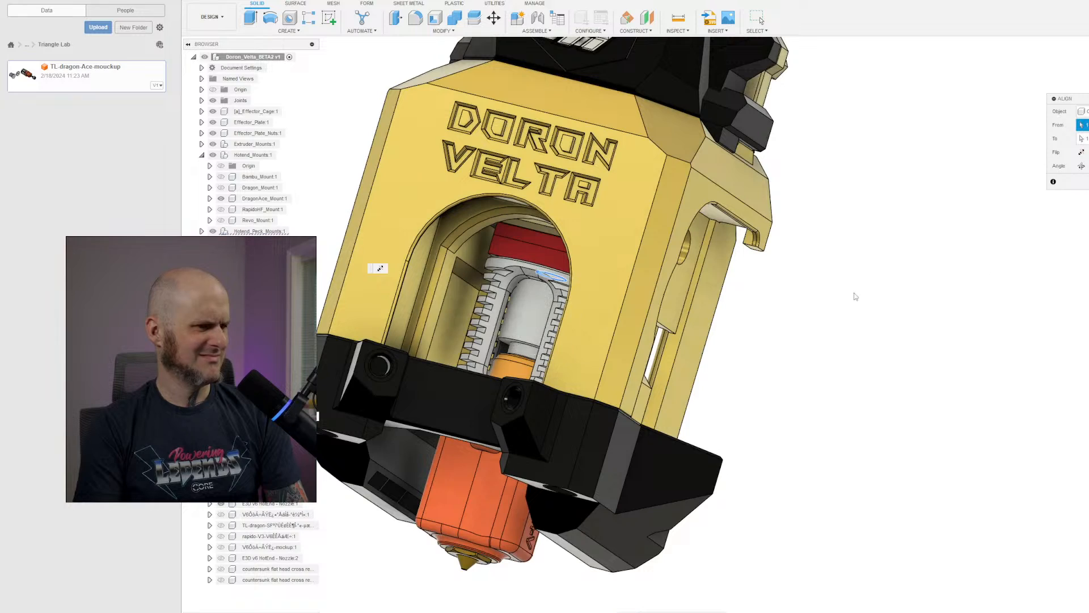
pyautogui.press('Escape')
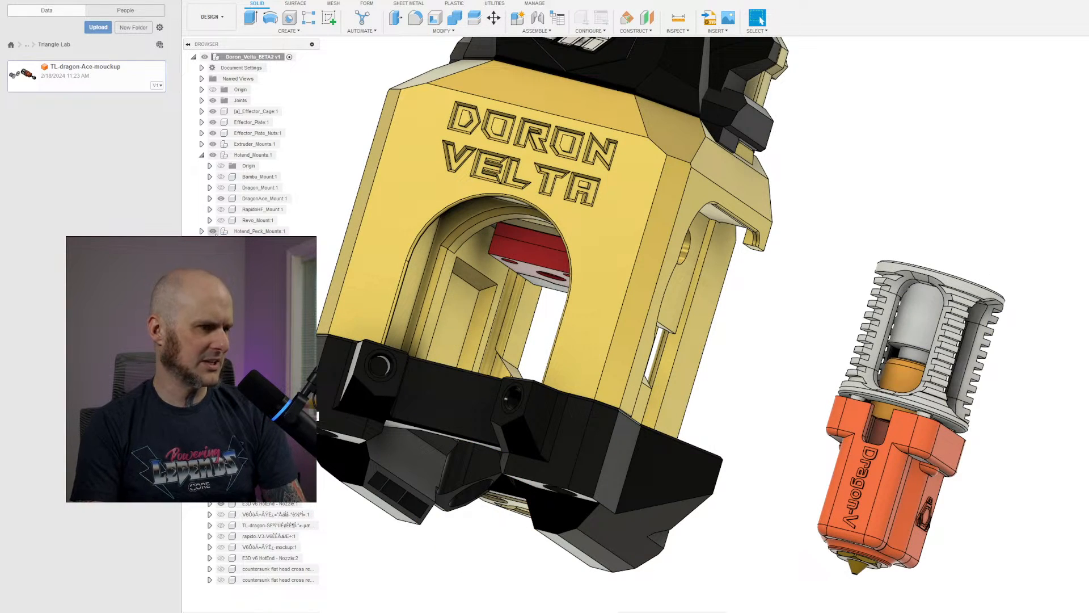
# Hide the Hotend_Peck_Mounts component and check the mounting plate exposed inside the toolhead.
pyautogui.click(213, 231)
pyautogui.scroll(-1, 793, 295)
pyautogui.keyDown('shift'); pyautogui.moveTo(594, 286); pyautogui.dragTo(606, 262, button='middle'); pyautogui.keyUp('shift')
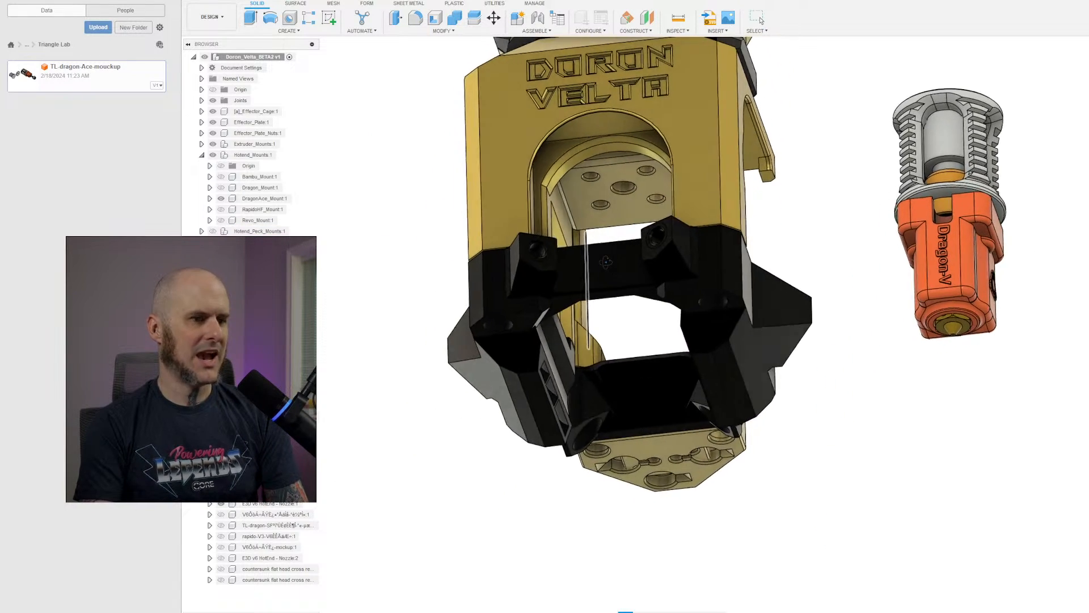
pyautogui.scroll(1, 606, 262)
pyautogui.scroll(-1, 864, 151)
pyautogui.keyDown('shift'); pyautogui.moveTo(864, 152); pyautogui.dragTo(777, 200, button='middle'); pyautogui.keyUp('shift')
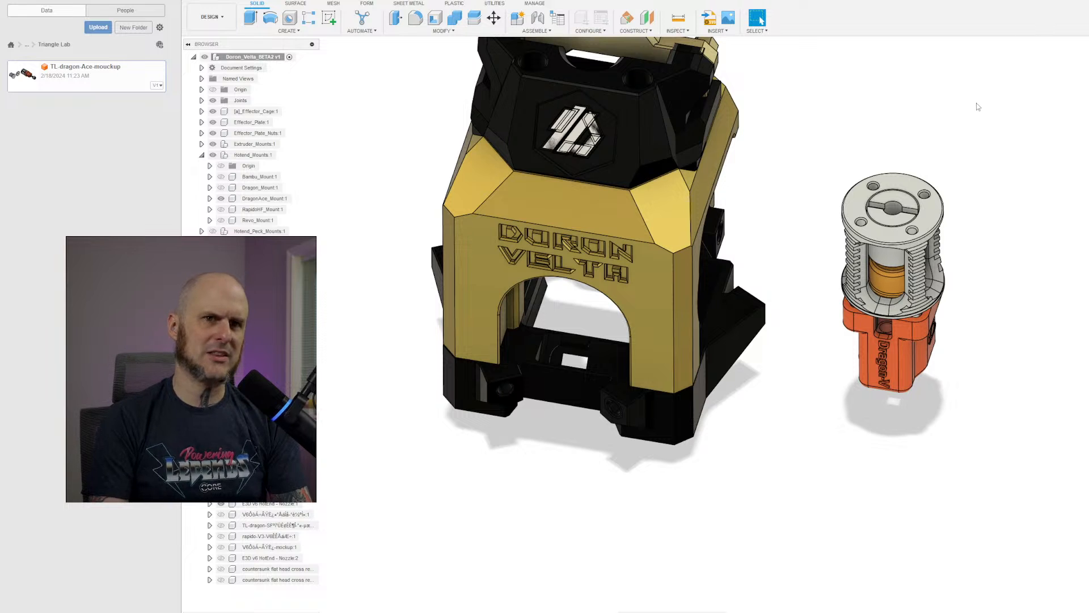
# Put every component of the TL-dragon-Ace-mouckup hotend, including the hidden ones, in a rigid group.
pyautogui.click(443, 30)
pyautogui.click(406, 69)
pyautogui.click(273, 416)
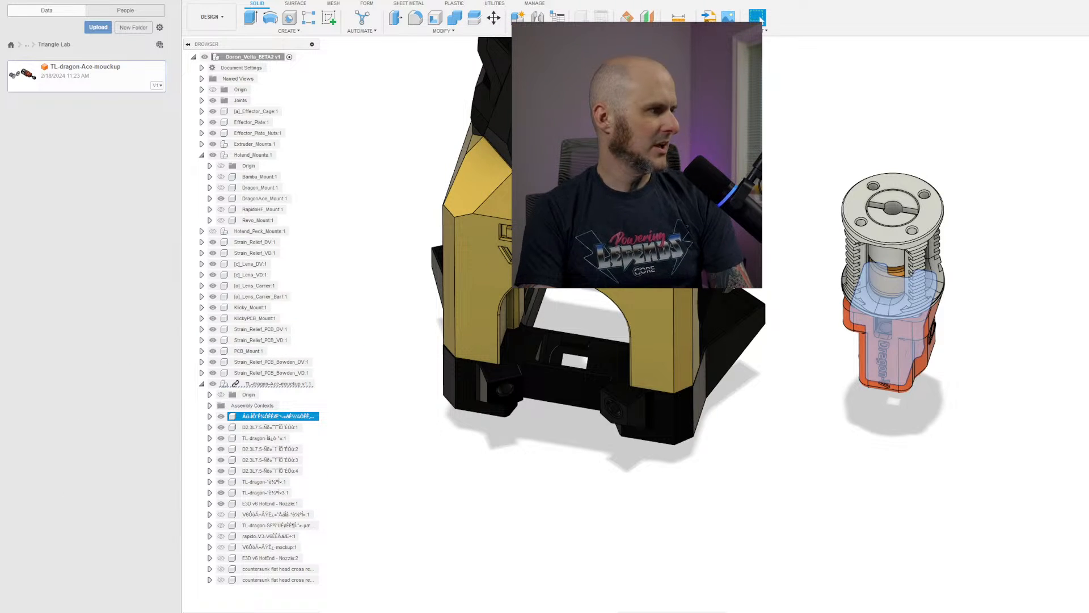
pyautogui.keyDown('shift'); pyautogui.click(278, 579); pyautogui.keyUp('shift')
pyautogui.rightClick(286, 493)
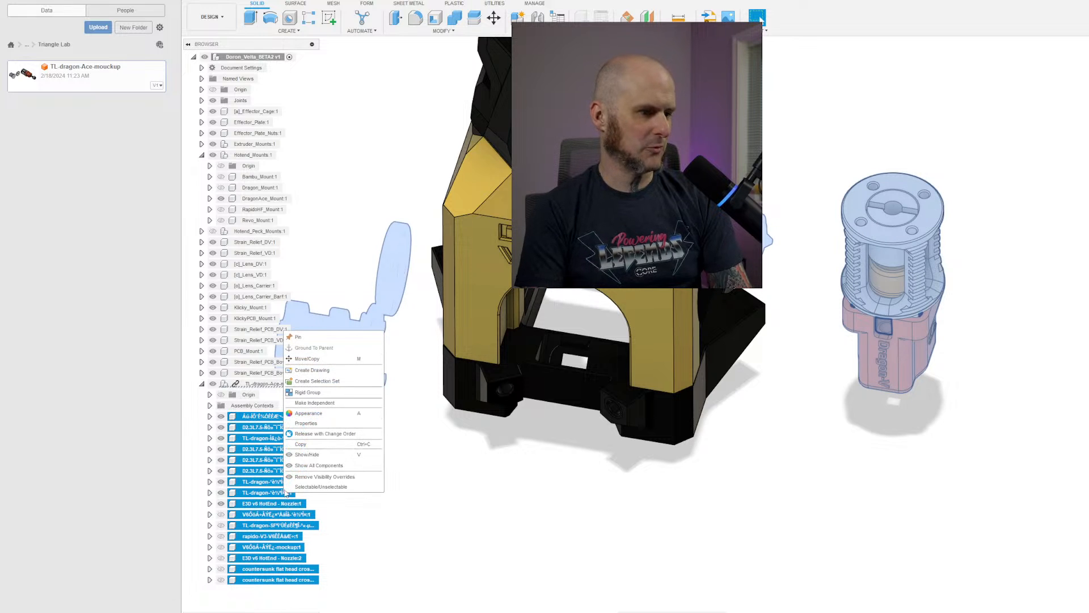
pyautogui.click(307, 392)
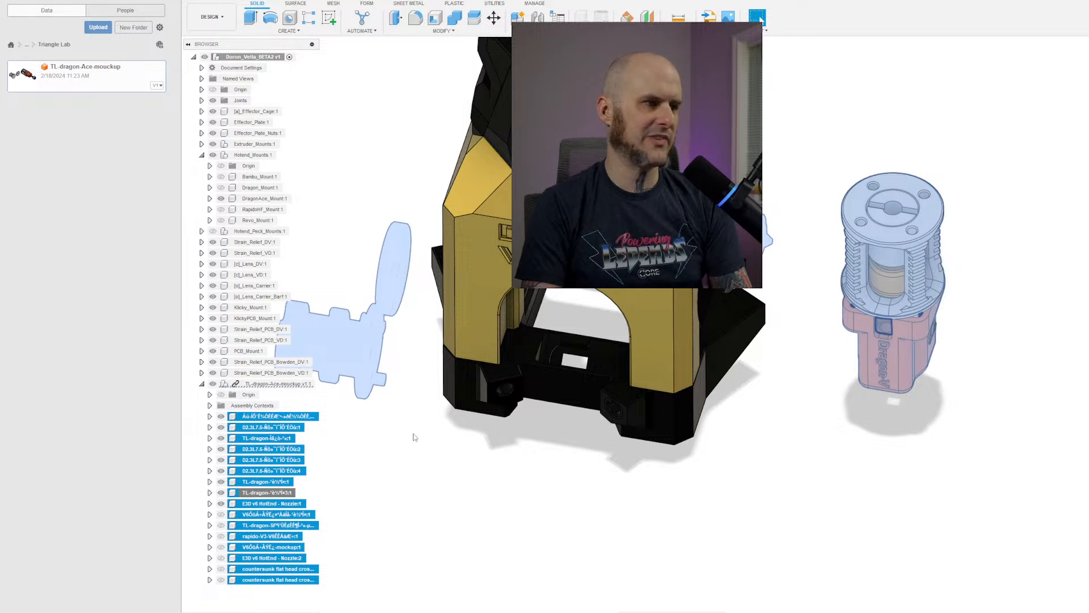
pyautogui.click(475, 467)
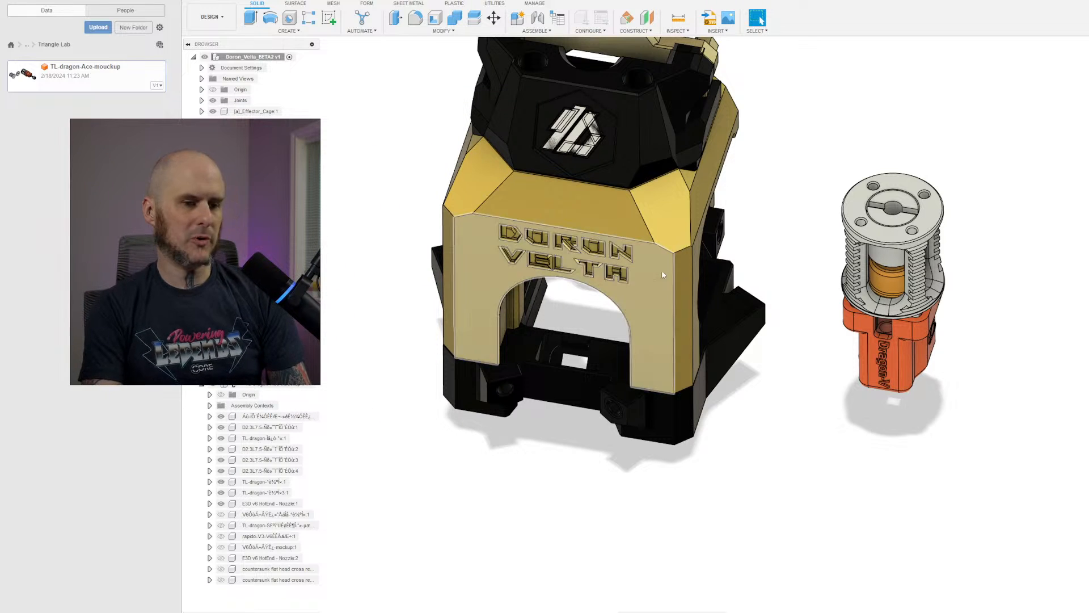
# Align the centre hole in the hotend's heatsink top with the centre hole in the mounting plate's underside inside the toolhead.
pyautogui.click(427, 32)
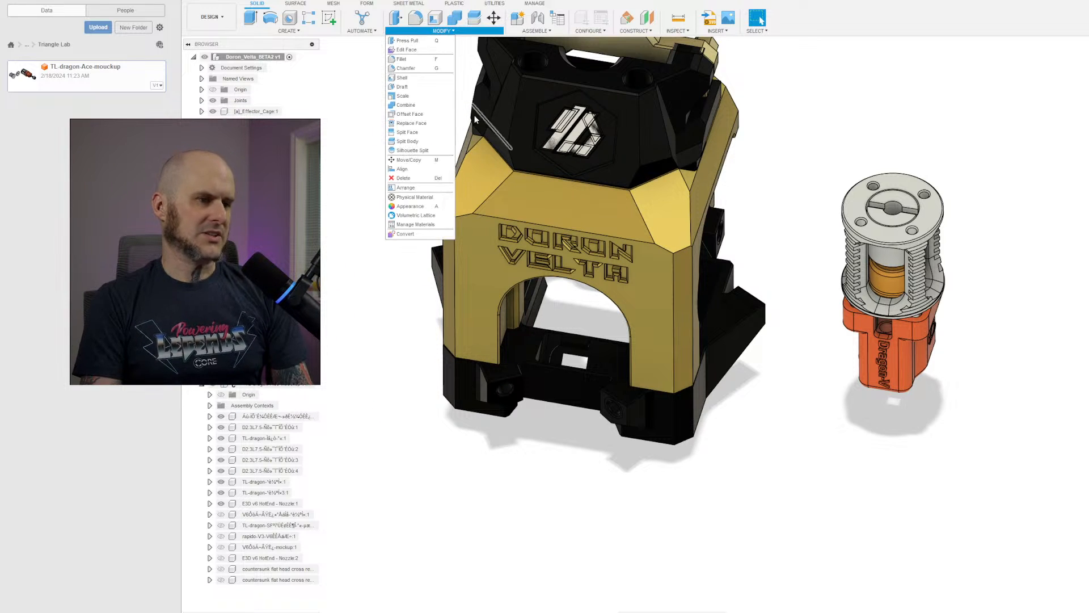
pyautogui.click(423, 169)
pyautogui.scroll(3, 845, 235)
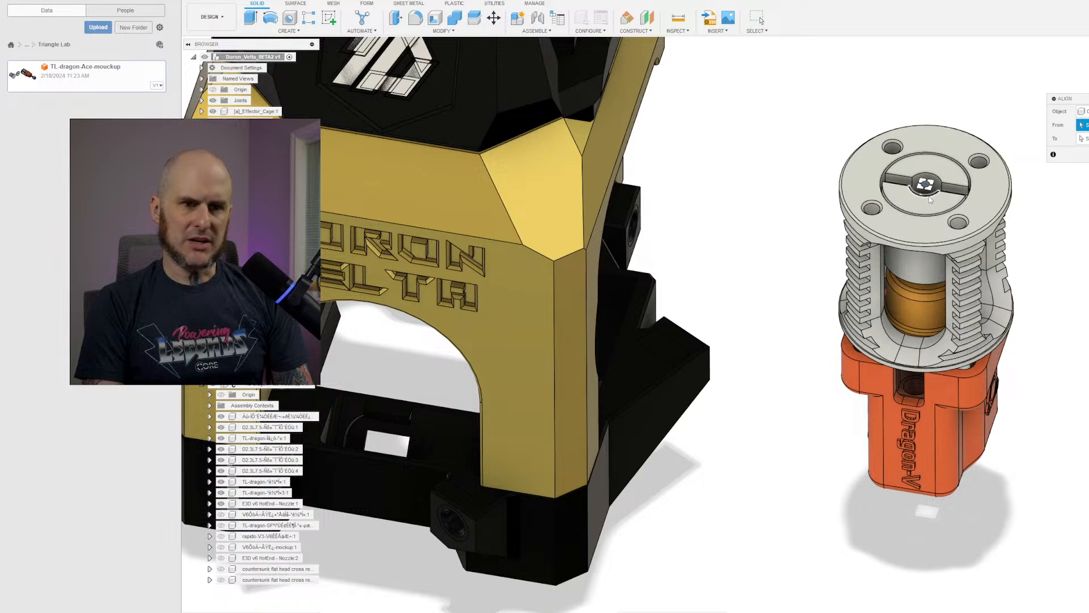
pyautogui.scroll(-3, 856, 218)
pyautogui.keyDown('shift'); pyautogui.moveTo(629, 386); pyautogui.dragTo(654, 264, button='middle'); pyautogui.keyUp('shift')
pyautogui.scroll(4, 643, 263)
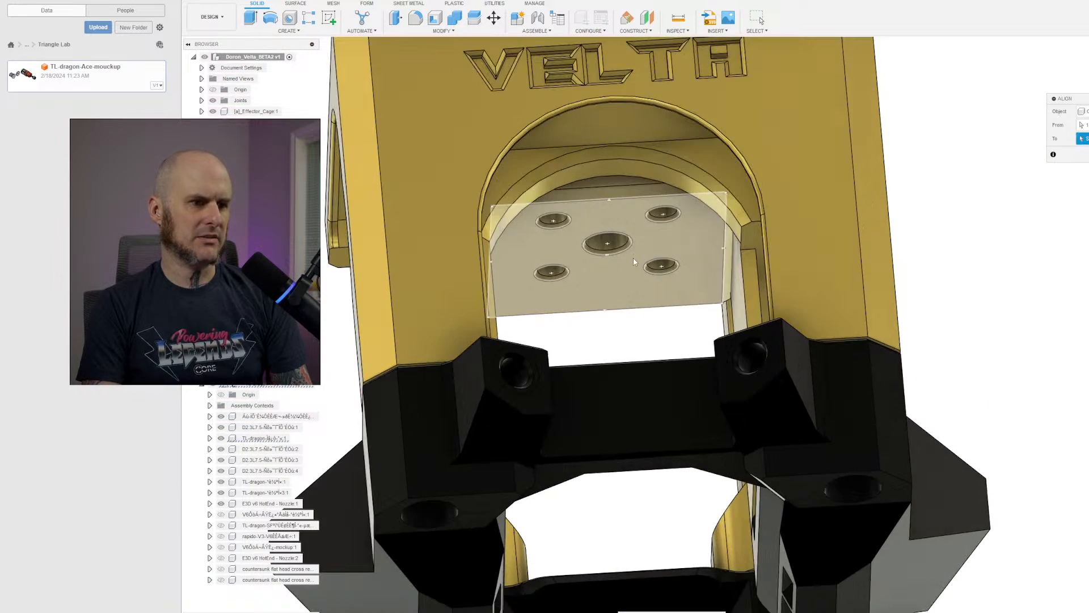
pyautogui.click(626, 250)
pyautogui.scroll(-4, 626, 250)
pyautogui.keyDown('shift'); pyautogui.moveTo(868, 142); pyautogui.dragTo(885, 241, button='middle'); pyautogui.keyUp('shift')
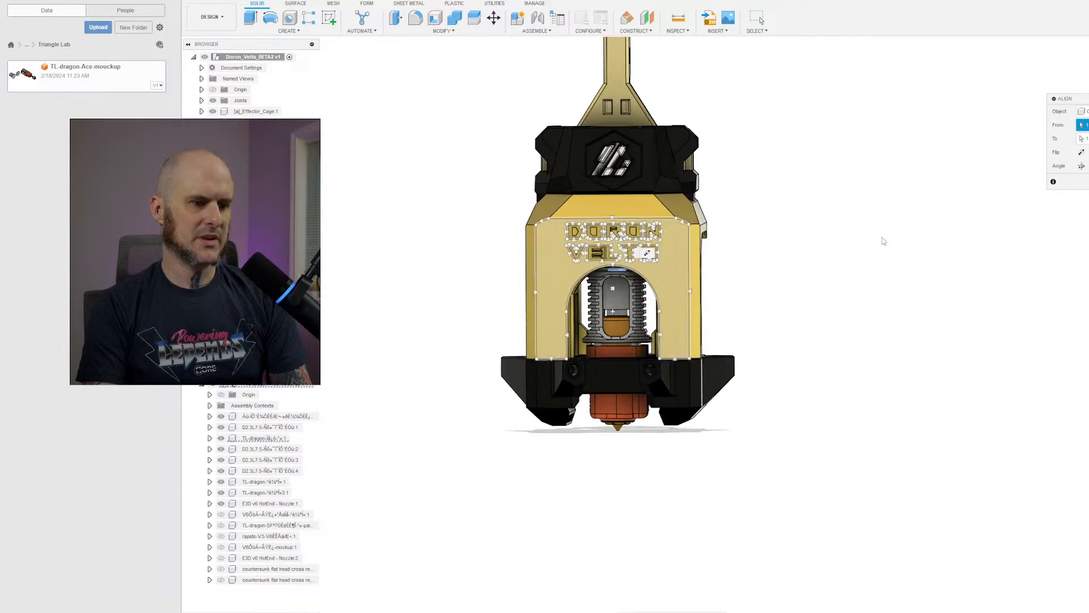
pyautogui.click(758, 18)
# Examine how the hotend sits in the toolhead from the front and side, including the nozzle below the black base.
pyautogui.scroll(1, 697, 389)
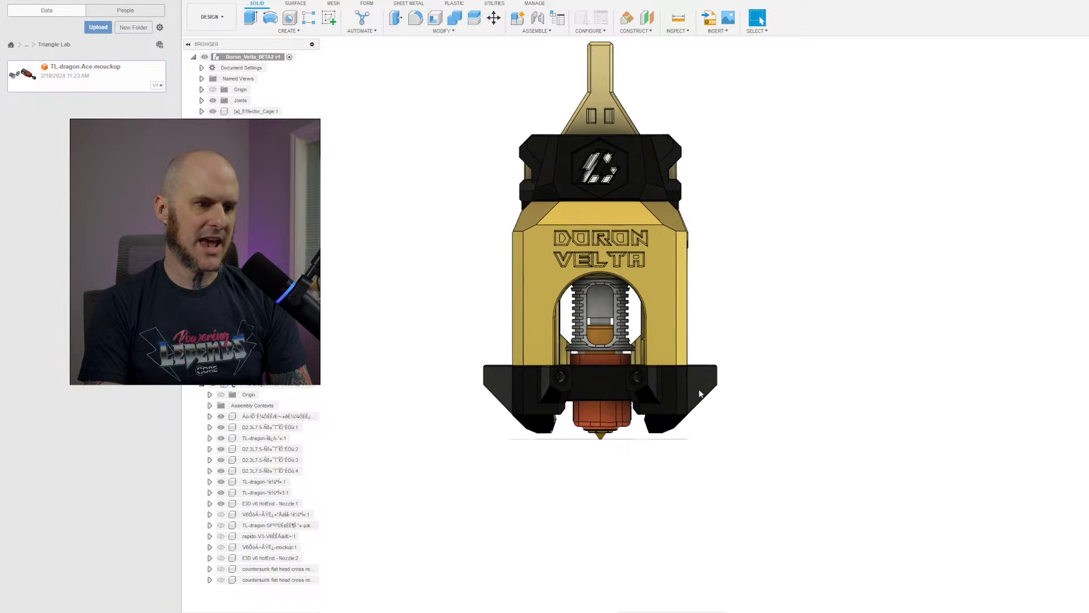
pyautogui.scroll(3, 601, 457)
pyautogui.scroll(-2, 624, 450)
pyautogui.keyDown('shift'); pyautogui.moveTo(637, 458); pyautogui.dragTo(611, 460, button='middle'); pyautogui.keyUp('shift')
pyautogui.scroll(3, 643, 417)
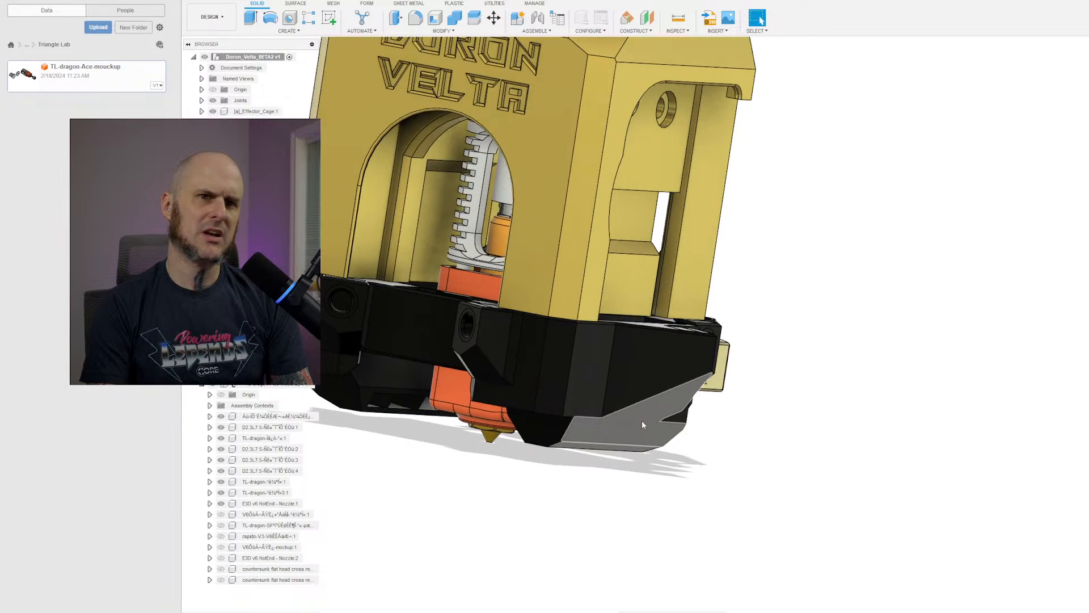
pyautogui.scroll(-2, 649, 421)
pyautogui.scroll(1, 646, 373)
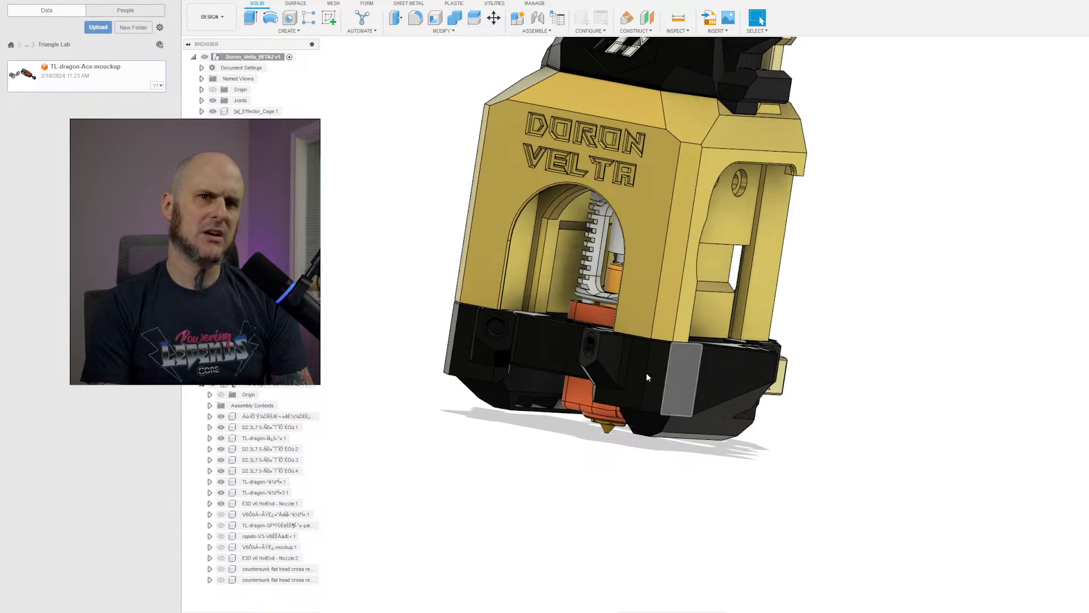
pyautogui.rightClick(268, 387)
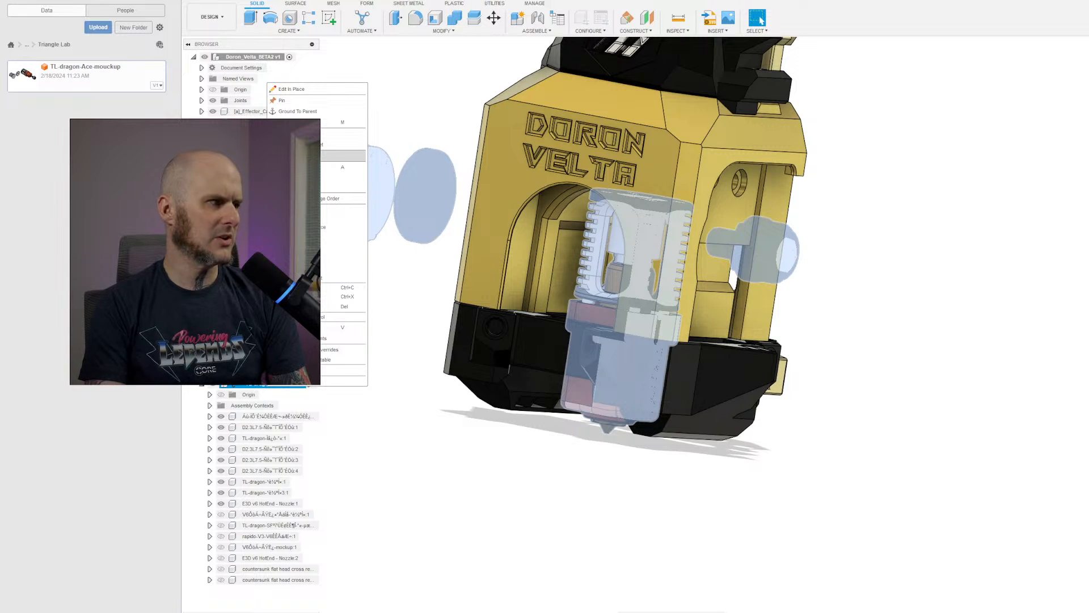
pyautogui.click(989, 373)
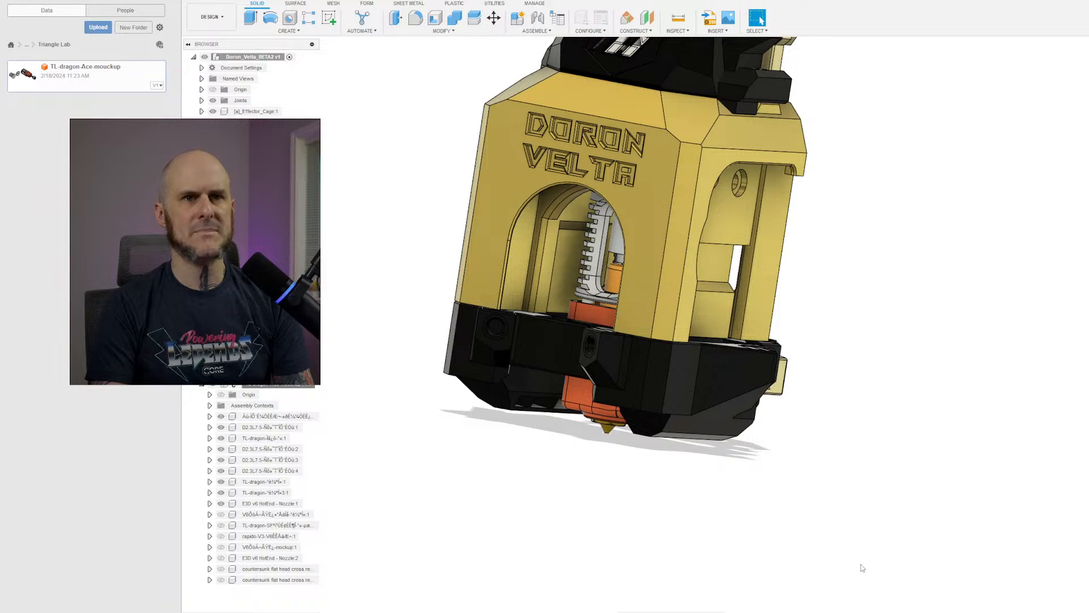
# Inspect the heatsink and the heat break through the arched opening in the front of the toolhead.
pyautogui.keyDown('shift'); pyautogui.moveTo(862, 569); pyautogui.dragTo(874, 583, button='middle'); pyautogui.keyUp('shift')
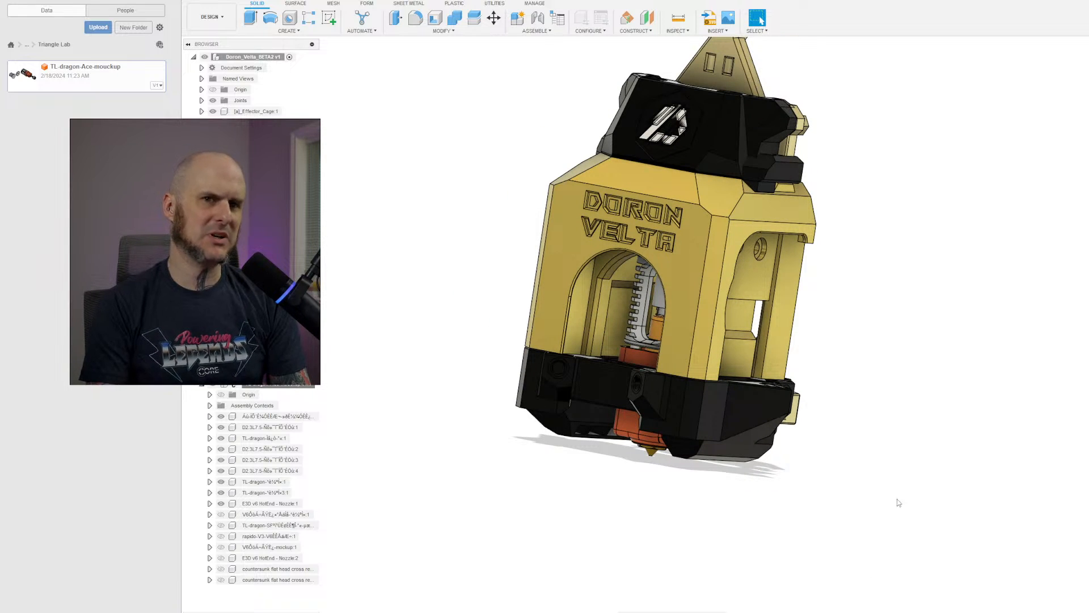
pyautogui.keyDown('shift'); pyautogui.moveTo(853, 433); pyautogui.dragTo(778, 361, button='middle'); pyautogui.keyUp('shift')
pyautogui.scroll(2, 829, 344)
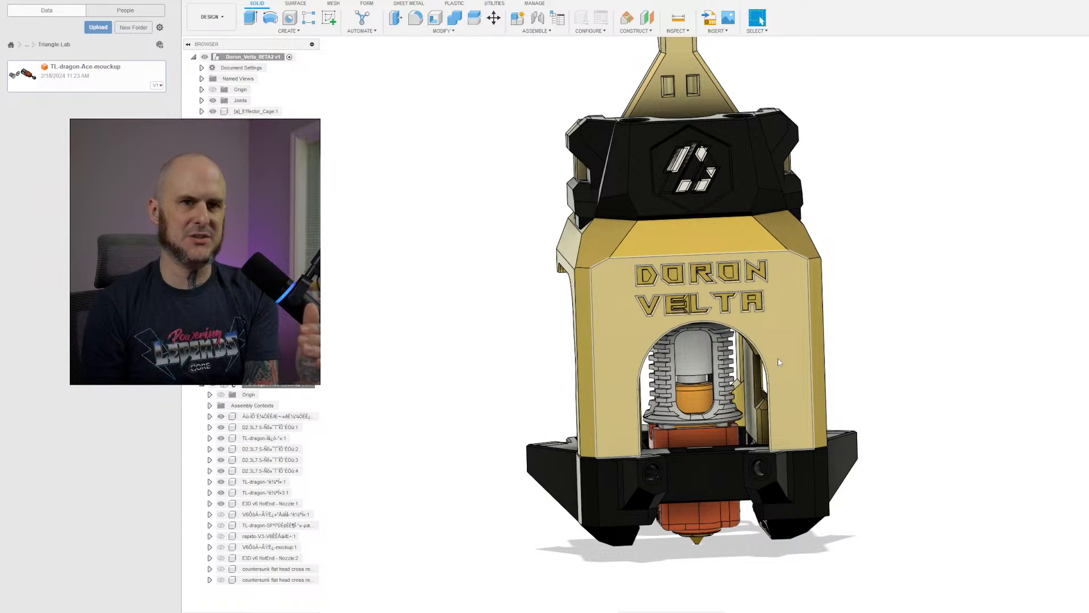
pyautogui.scroll(3, 737, 374)
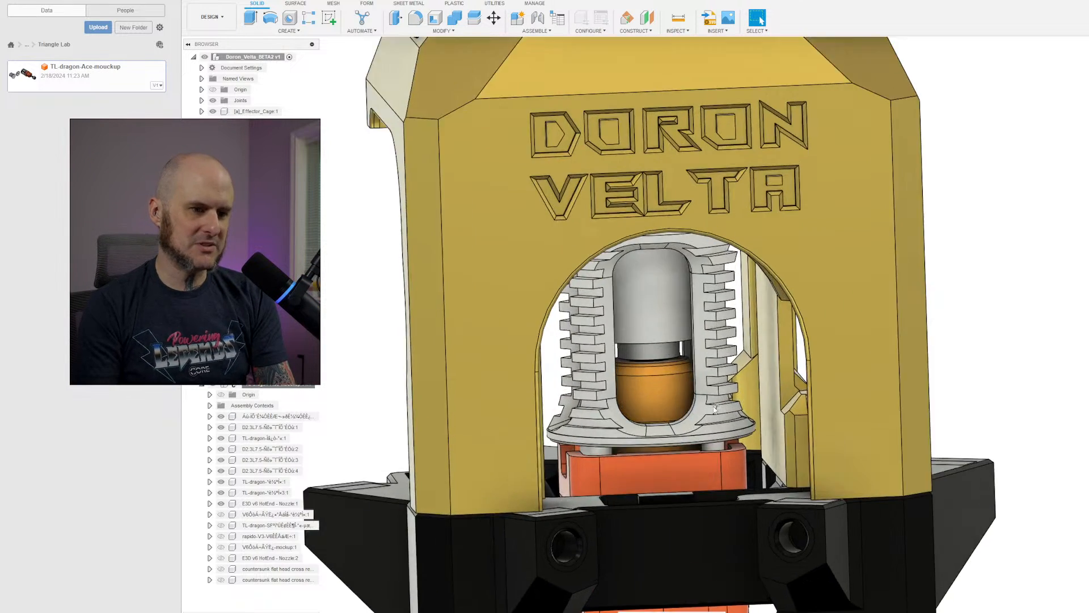
pyautogui.click(654, 370)
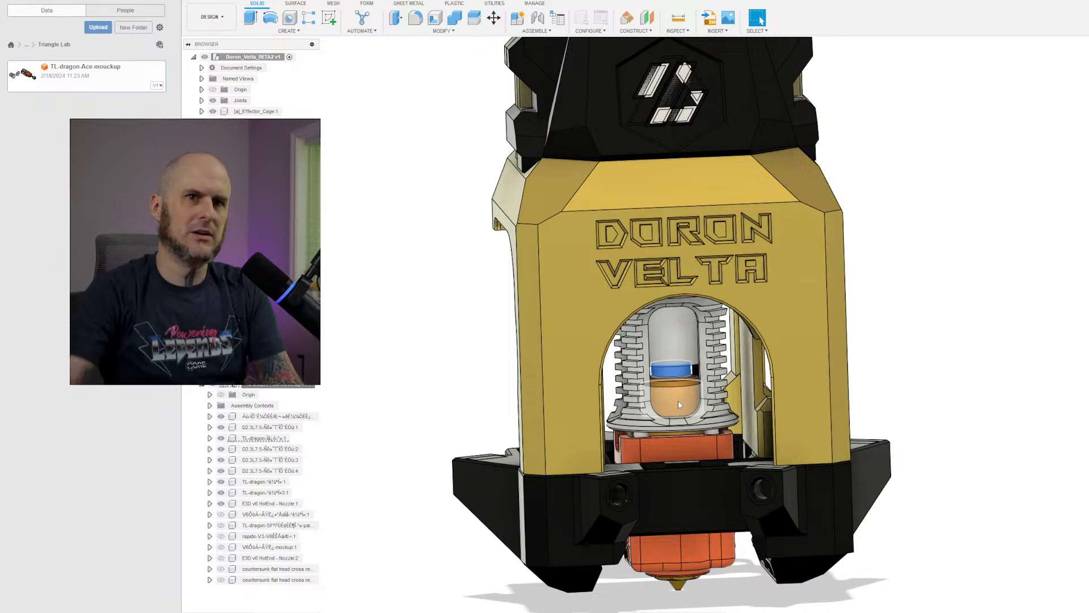
pyautogui.click(985, 246)
pyautogui.scroll(-3, 965, 265)
pyautogui.moveTo(961, 270); pyautogui.dragTo(868, 306, button='middle')
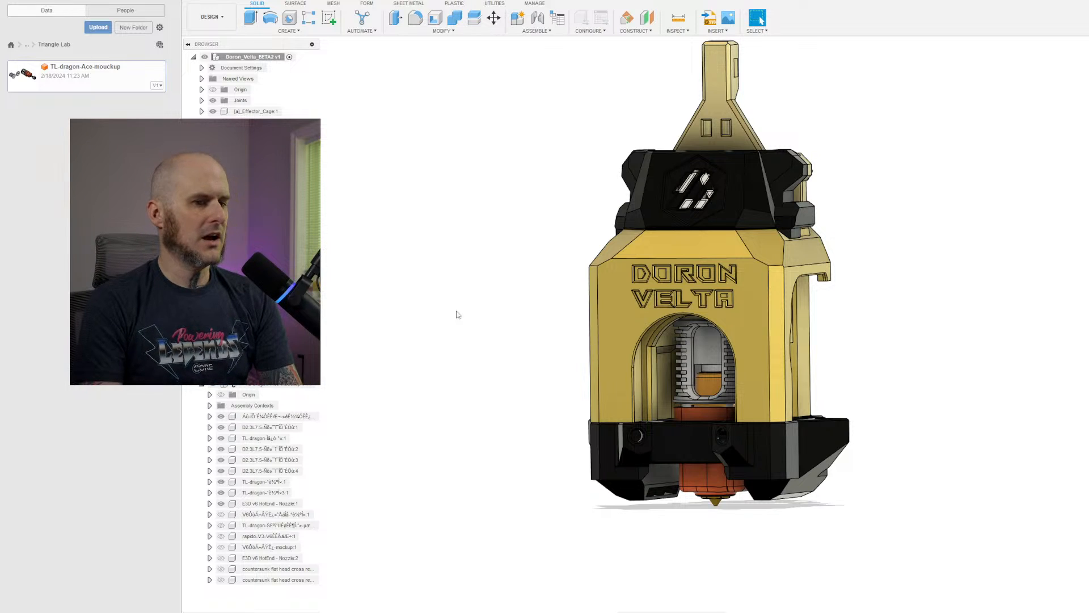
# Examine the black front panel around the logo and the DORON VELTA lettering above the arch up close.
pyautogui.scroll(-2, 467, 314)
pyautogui.keyDown('shift'); pyautogui.moveTo(466, 275); pyautogui.dragTo(477, 288, button='middle'); pyautogui.keyUp('shift')
pyautogui.scroll(5, 720, 255)
pyautogui.click(694, 175)
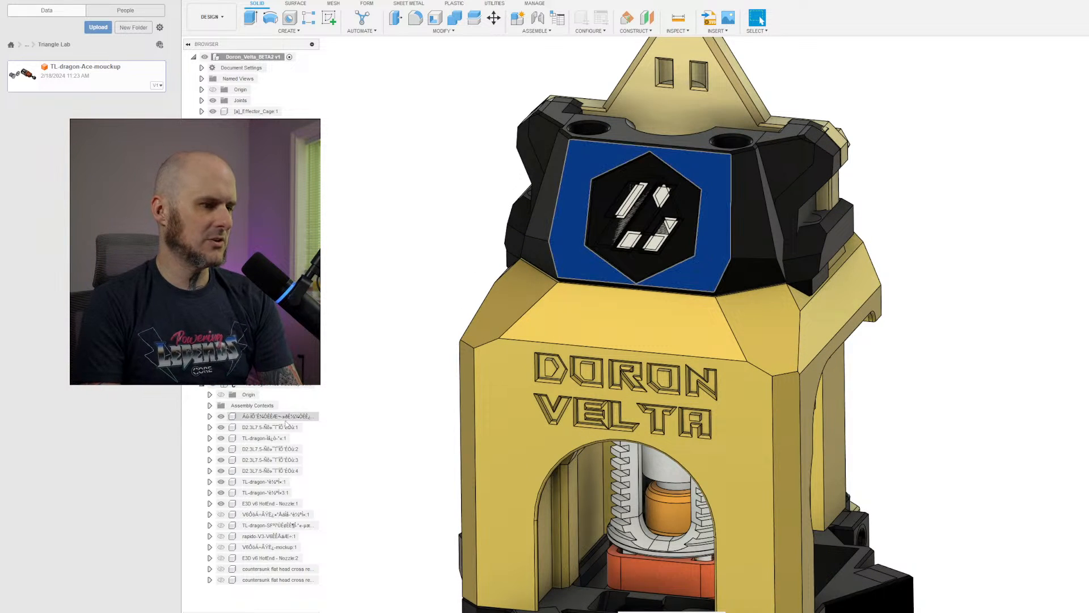
pyautogui.click(220, 387)
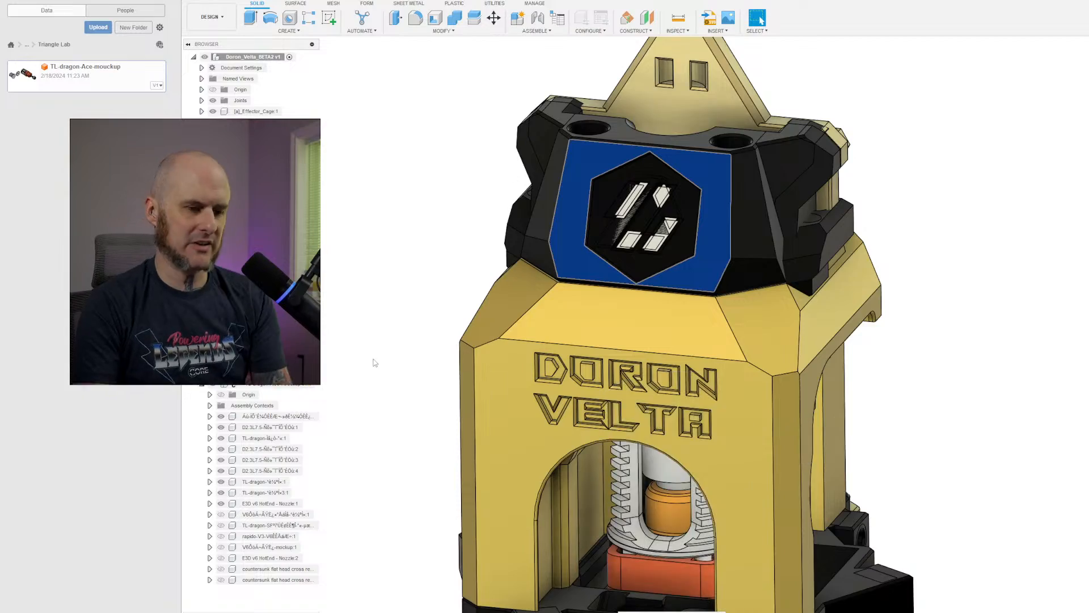
pyautogui.scroll(-4, 440, 362)
pyautogui.moveTo(603, 369)
pyautogui.keyDown('shift'); pyautogui.mouseDown(button='middle')
pyautogui.moveTo(605, 406)
pyautogui.moveTo(599, 385)
pyautogui.mouseUp(button='middle'); pyautogui.keyUp('shift')
pyautogui.scroll(10, 598, 382)
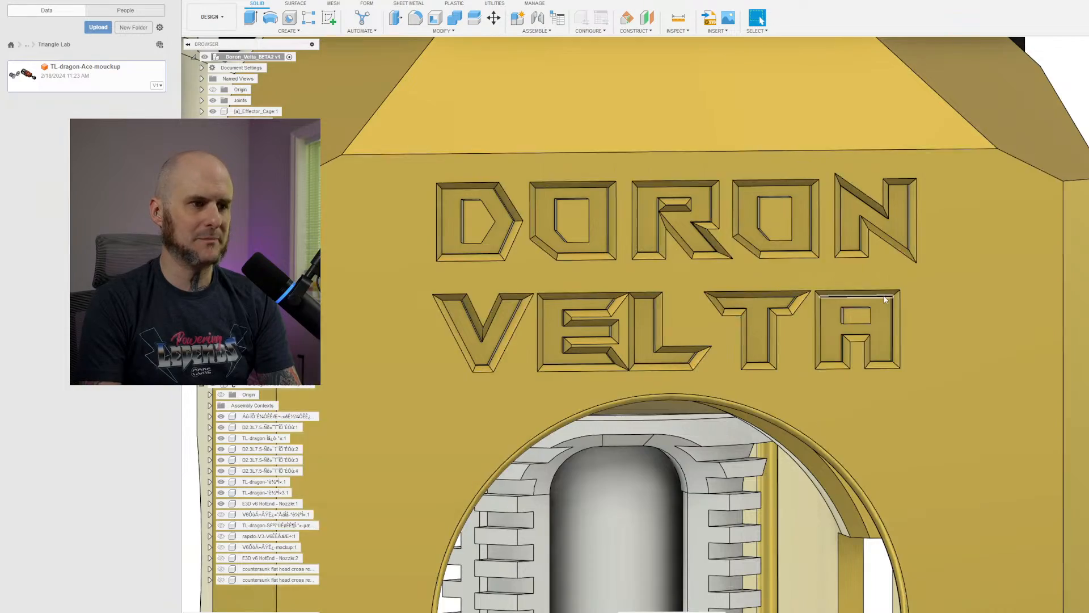
# Collapse the hotend component and hide the black front housing and the yellow rear plate above the toolhead.
pyautogui.scroll(-5, 877, 317)
pyautogui.keyDown('shift'); pyautogui.moveTo(872, 324); pyautogui.dragTo(811, 163, button='middle'); pyautogui.keyUp('shift')
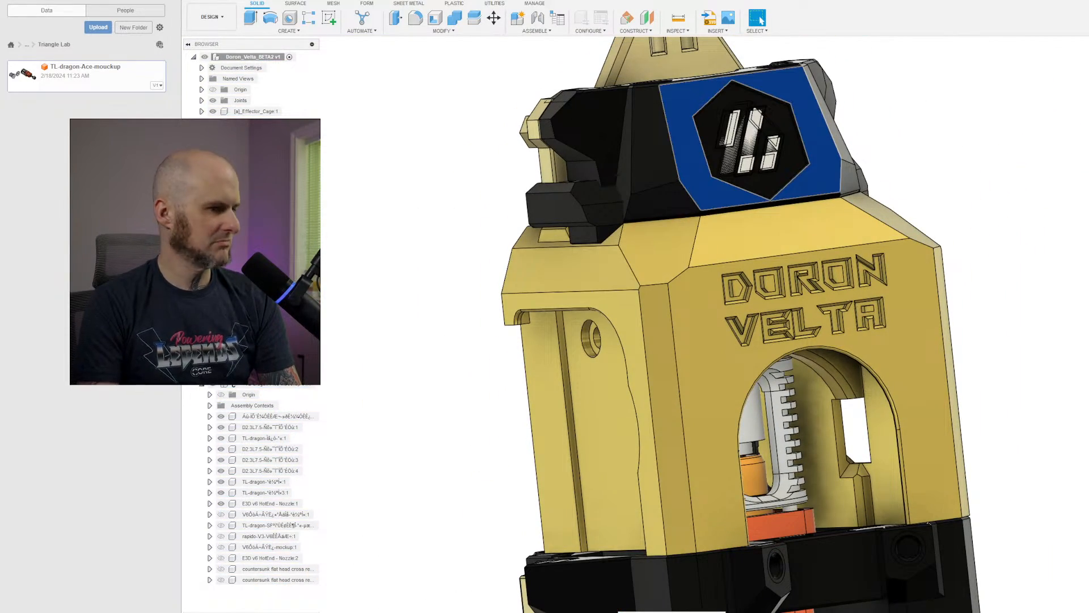
pyautogui.click(202, 384)
pyautogui.click(406, 348)
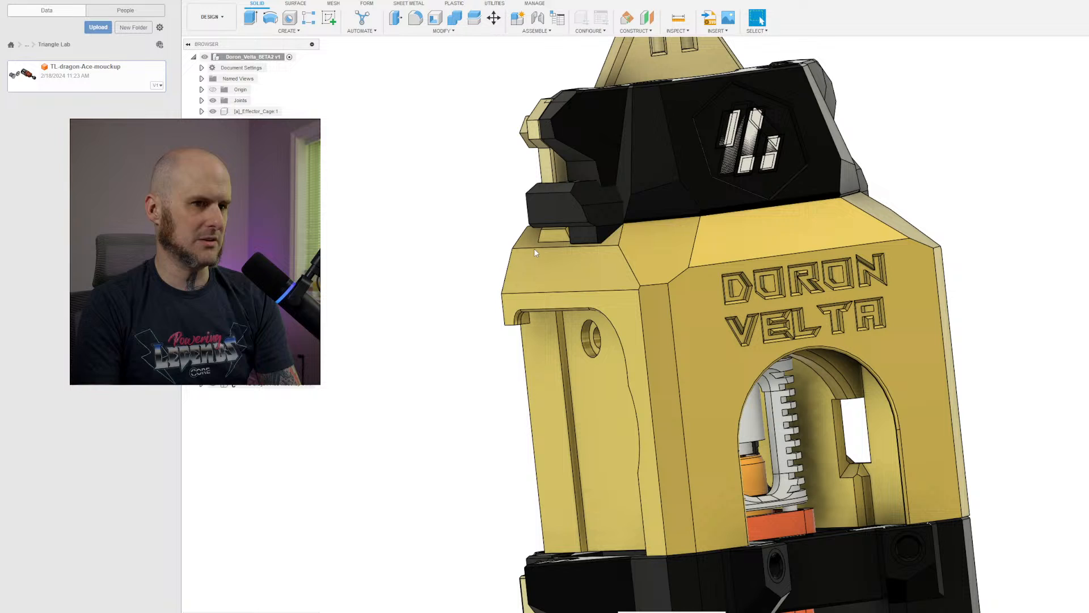
pyautogui.click(649, 131)
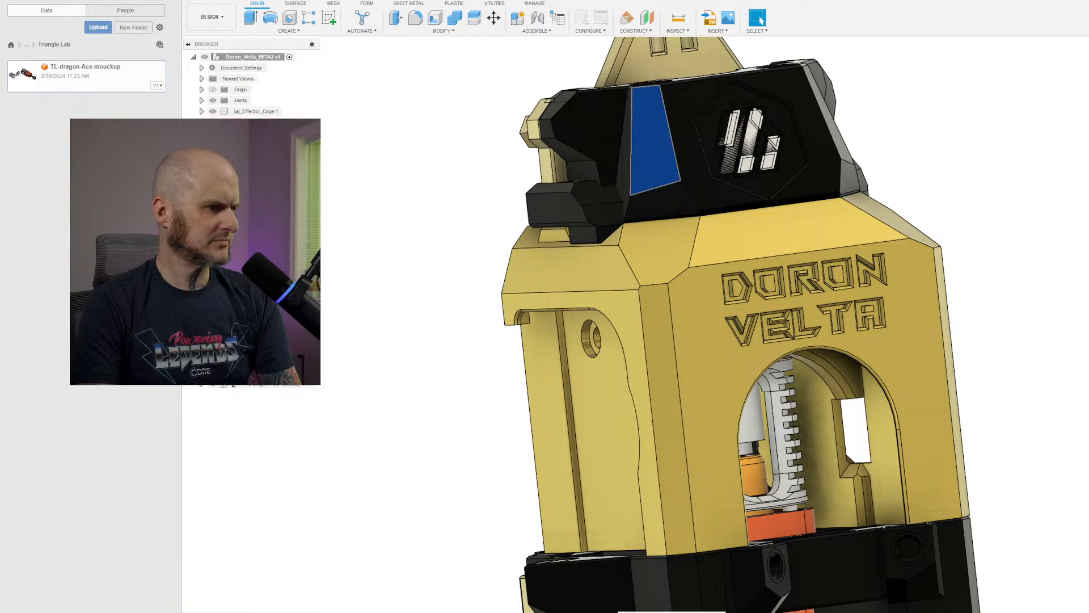
pyautogui.click(717, 152)
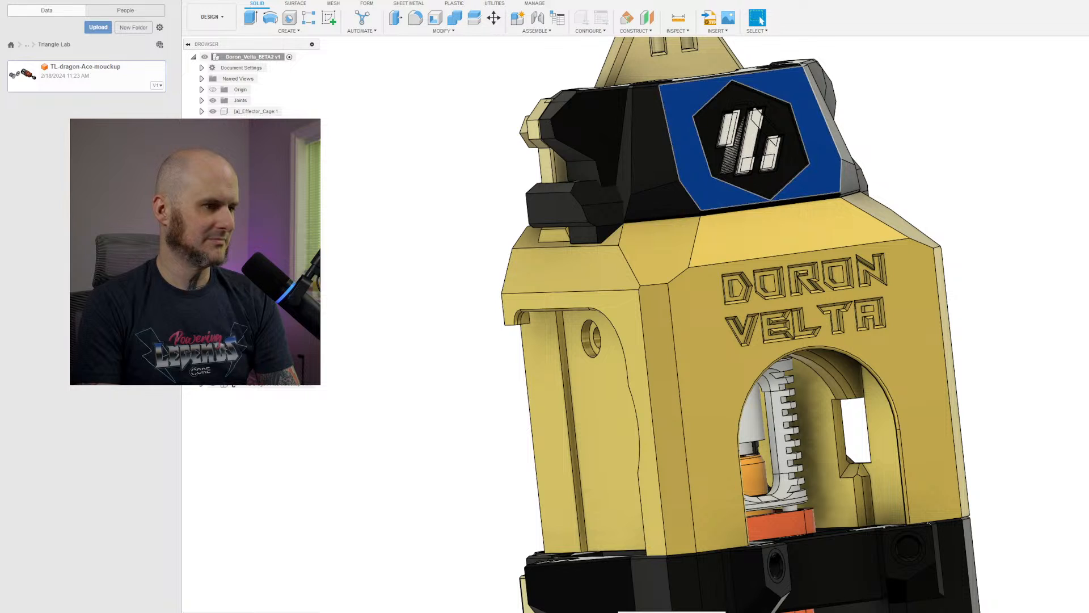
pyautogui.click(464, 260)
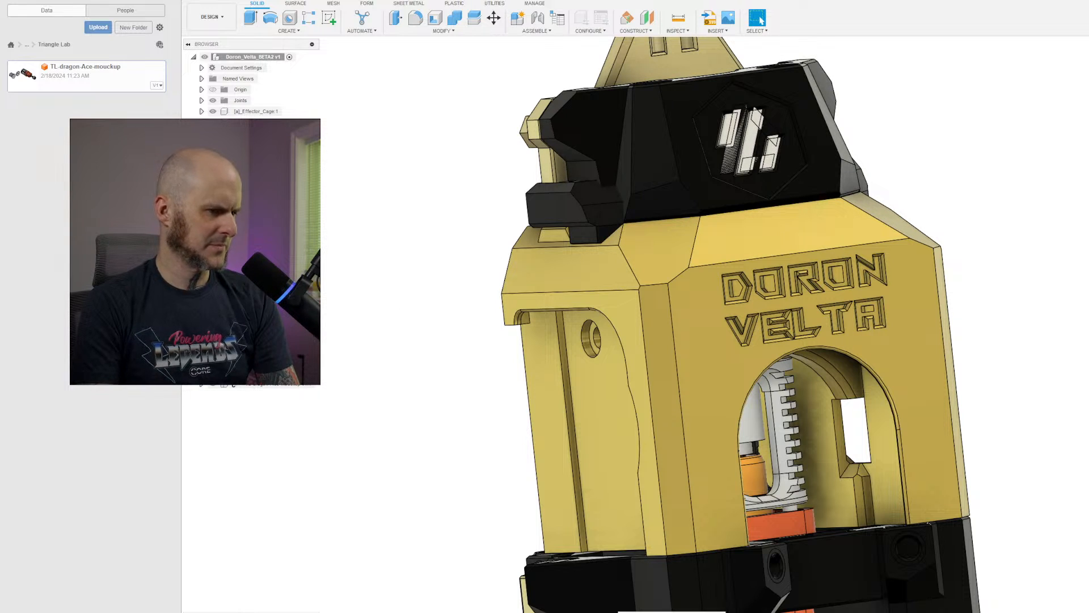
pyautogui.press('v')
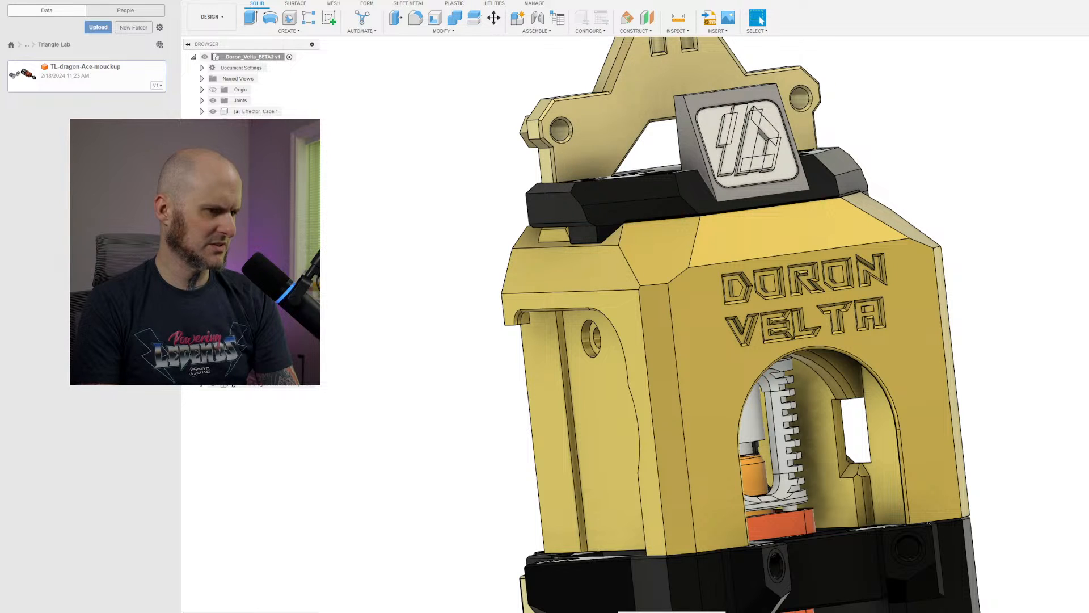
pyautogui.press('v')
pyautogui.scroll(-2, 752, 148)
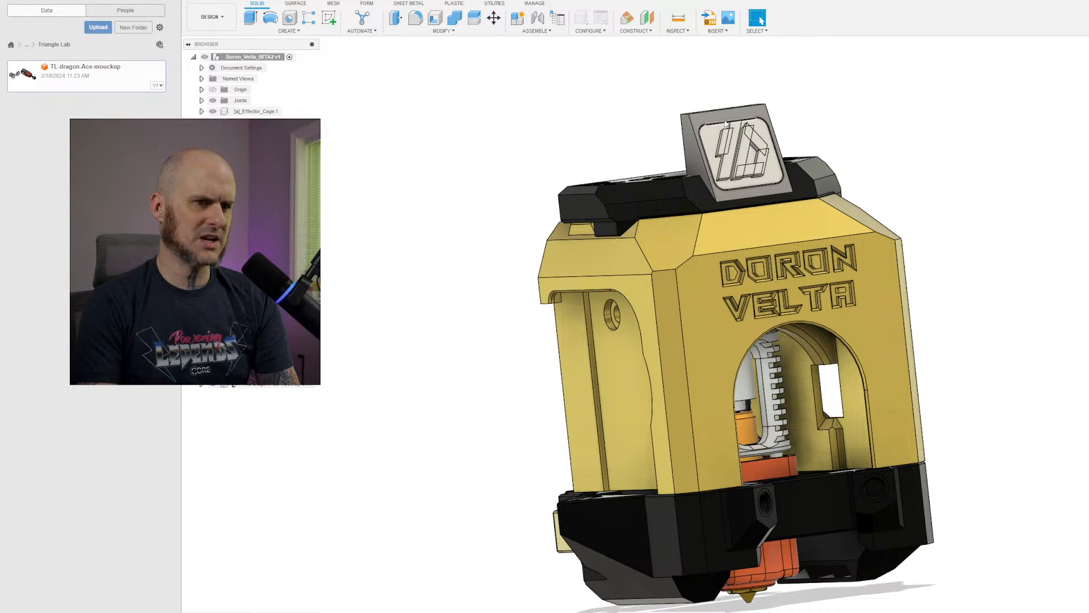
# Hide the overlapping strokes on the badge above the lettering and examine the badge and the toolhead's front.
pyautogui.click(728, 181)
pyautogui.click(611, 136)
pyautogui.scroll(2, 611, 135)
pyautogui.keyDown('shift'); pyautogui.moveTo(841, 114); pyautogui.dragTo(687, 344, button='middle'); pyautogui.keyUp('shift')
pyautogui.scroll(1, 806, 156)
pyautogui.scroll(-3, 667, 379)
pyautogui.scroll(2, 687, 344)
pyautogui.scroll(1, 687, 344)
pyautogui.scroll(-5, 626, 352)
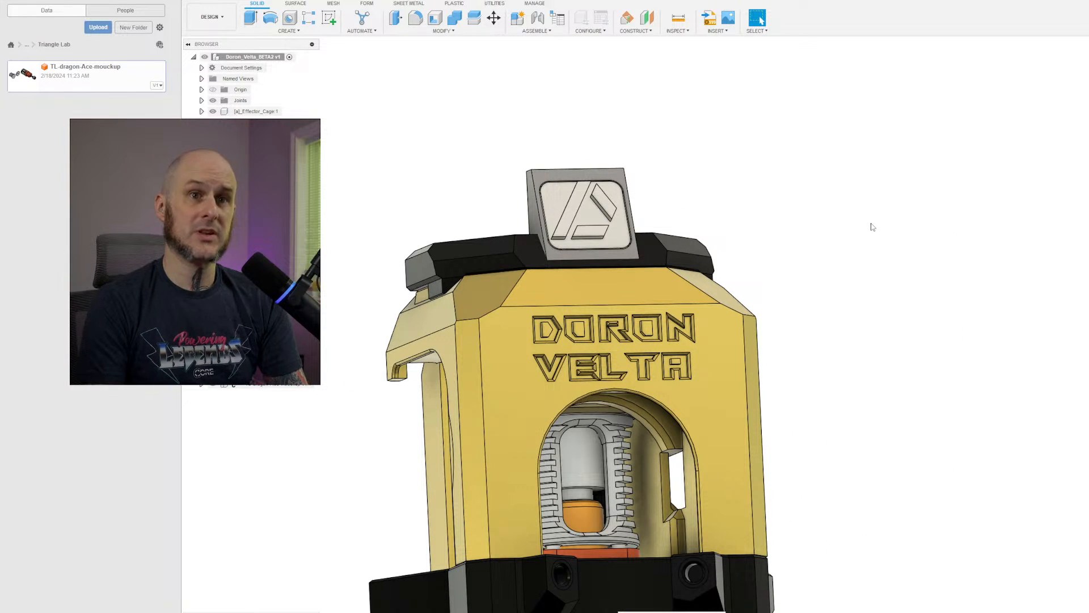
pyautogui.scroll(2, 754, 218)
pyautogui.scroll(-3, 649, 294)
pyautogui.keyDown('shift'); pyautogui.moveTo(649, 294); pyautogui.dragTo(690, 263, button='middle'); pyautogui.keyUp('shift')
pyautogui.scroll(2, 688, 287)
pyautogui.scroll(-2, 678, 289)
pyautogui.keyDown('shift'); pyautogui.moveTo(663, 300); pyautogui.dragTo(691, 273, button='middle'); pyautogui.keyUp('shift')
pyautogui.scroll(4, 711, 137)
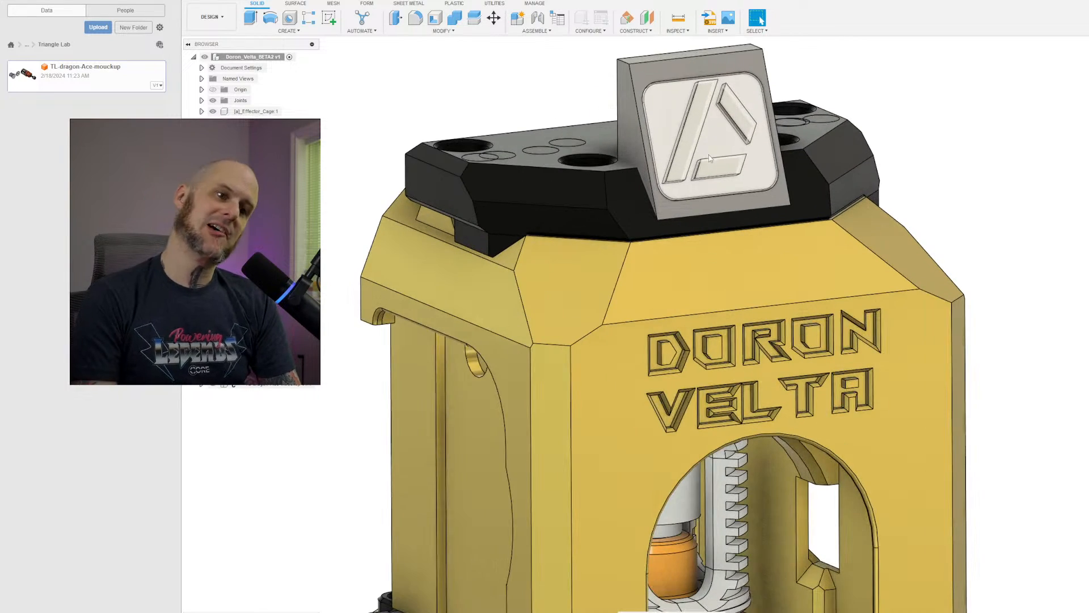
# Hide the white logo plate, the grey backing with its hexagonal insert and the badge block above the lettering.
pyautogui.click(709, 136)
pyautogui.press('v')
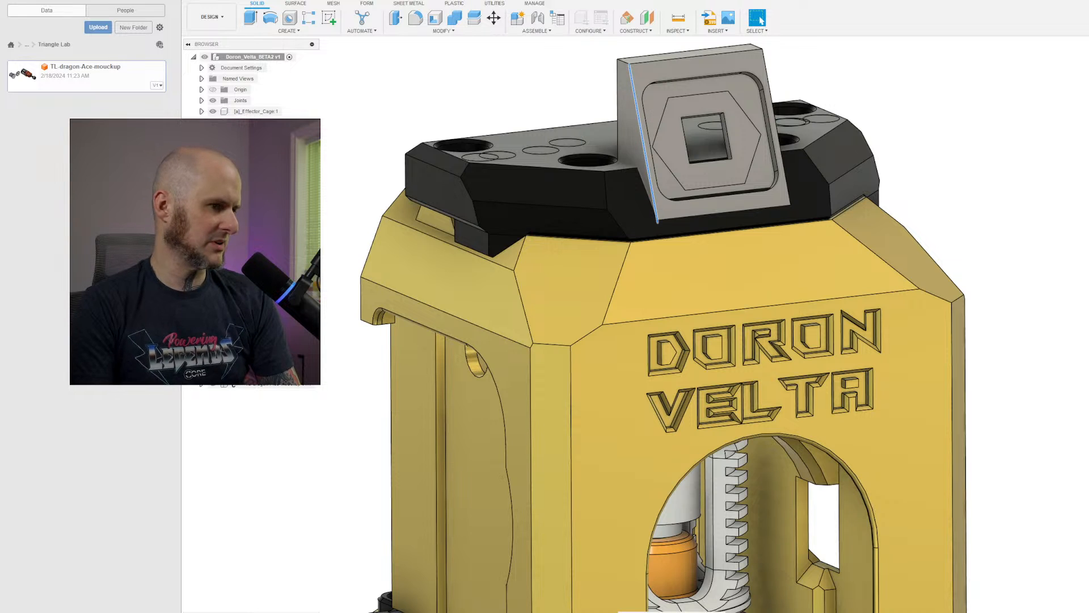
pyautogui.press('v')
pyautogui.click(653, 122)
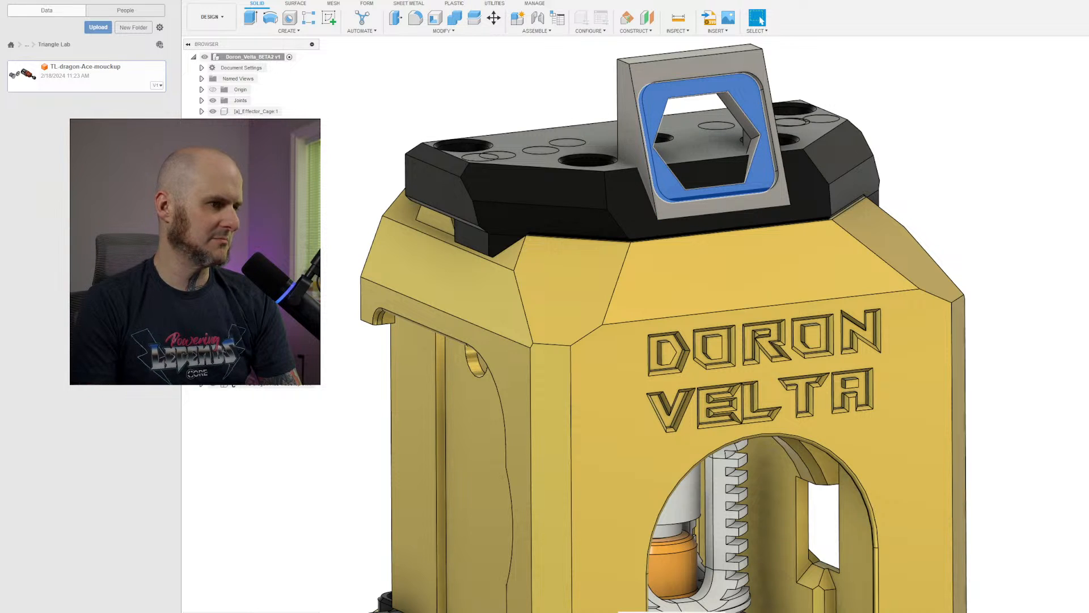
pyautogui.press('v')
pyautogui.click(625, 102)
# Hide the black plate on top of the yellow effector cage.
pyautogui.scroll(-2, 494, 198)
pyautogui.keyDown('shift'); pyautogui.moveTo(495, 198); pyautogui.dragTo(534, 213, button='middle'); pyautogui.keyUp('shift')
pyautogui.scroll(-2, 566, 246)
pyautogui.keyDown('shift'); pyautogui.moveTo(566, 246); pyautogui.dragTo(692, 178, button='middle'); pyautogui.keyUp('shift')
pyautogui.scroll(3, 817, 170)
pyautogui.scroll(-3, 583, 279)
pyautogui.click(527, 255)
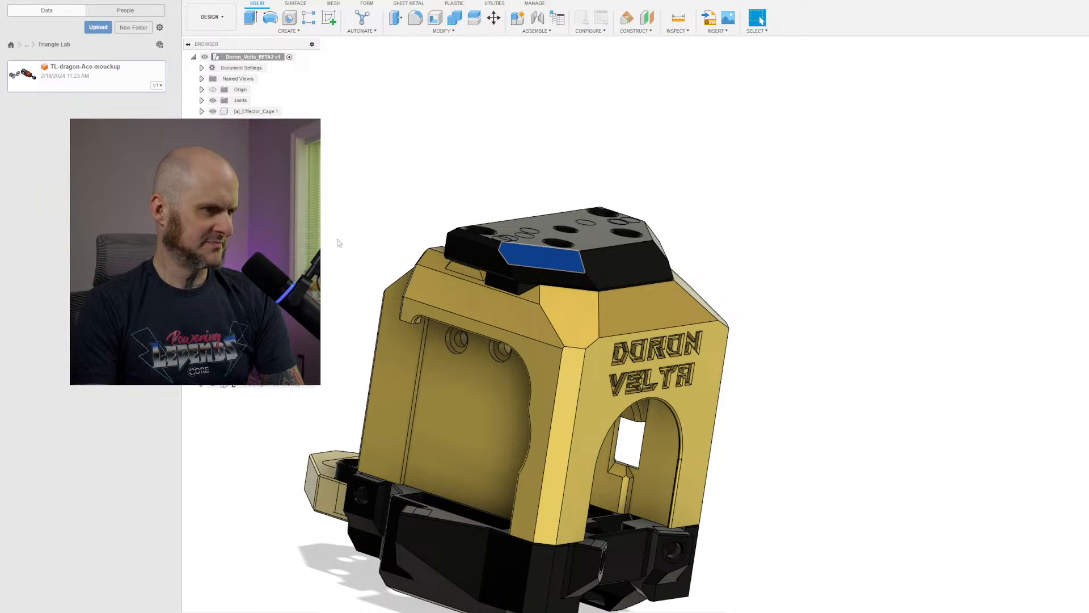
pyautogui.press('Escape')
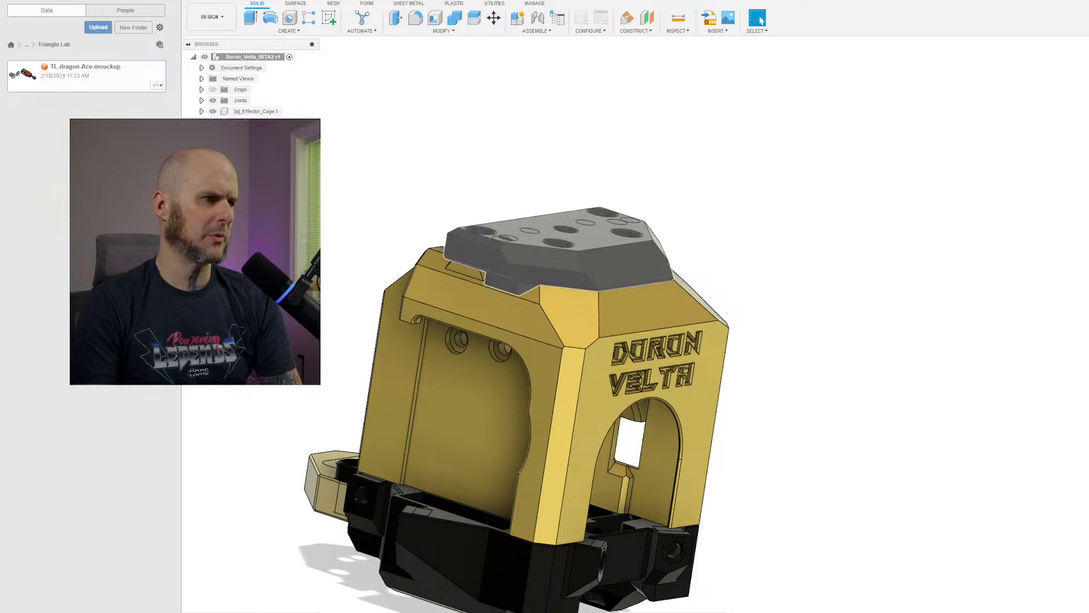
pyautogui.press('v')
# Delete the recessed faces of the letter D in DORON on the front of the effector cage.
pyautogui.keyDown('shift'); pyautogui.moveTo(635, 227); pyautogui.dragTo(657, 309, button='middle'); pyautogui.keyUp('shift')
pyautogui.scroll(5, 676, 363)
pyautogui.scroll(-3, 702, 411)
pyautogui.scroll(5, 657, 308)
pyautogui.scroll(3, 596, 324)
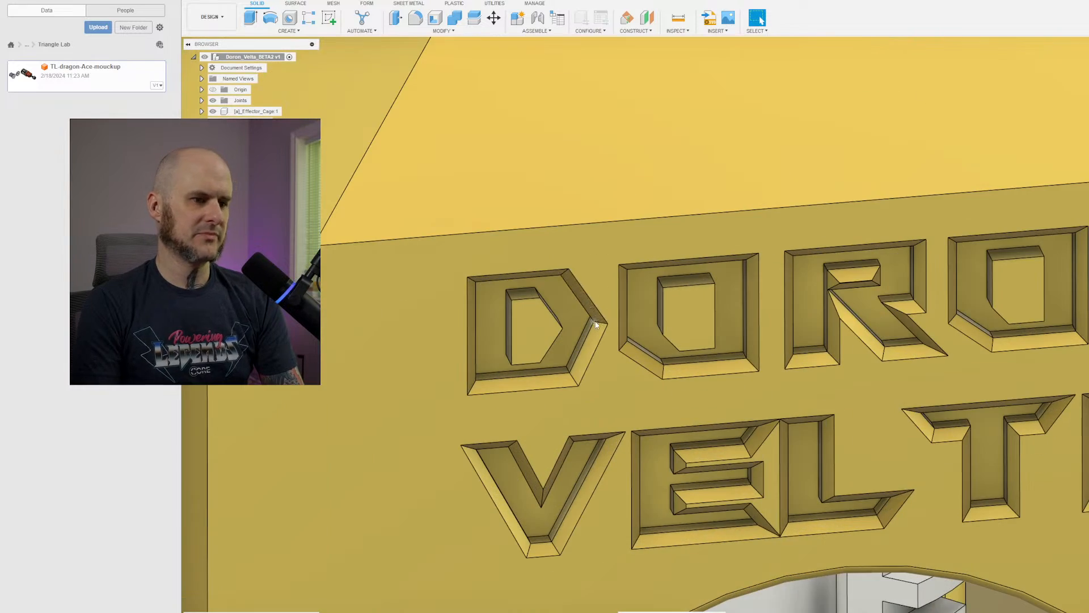
pyautogui.scroll(2, 572, 291)
pyautogui.keyDown('shift'); pyautogui.moveTo(572, 291); pyautogui.dragTo(567, 255, button='middle'); pyautogui.keyUp('shift')
pyautogui.click(539, 254)
pyautogui.keyDown('ctrl'); pyautogui.click(420, 296); pyautogui.keyUp('ctrl')
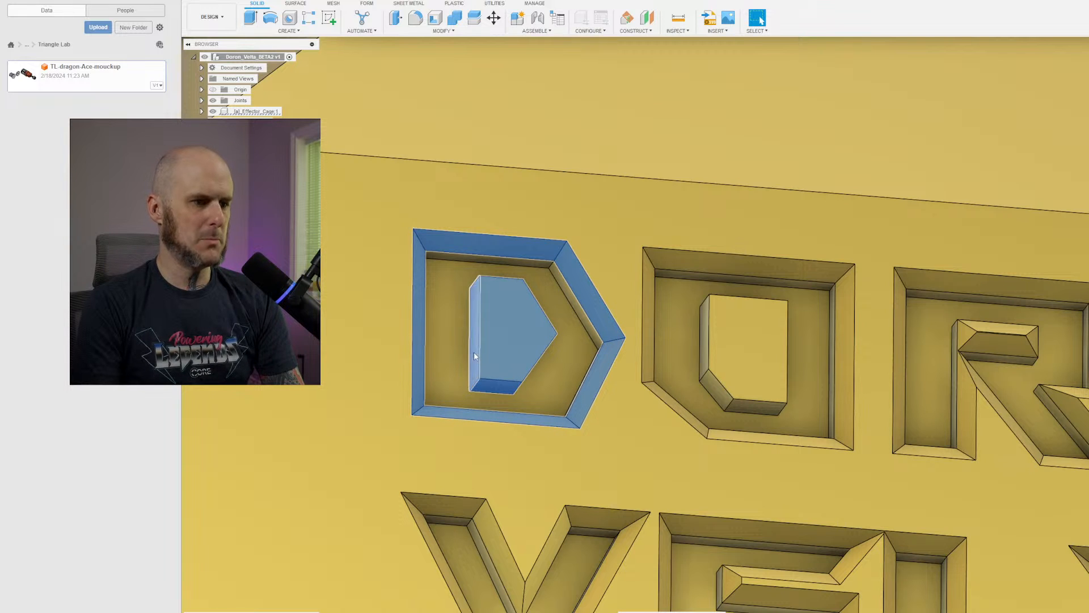
pyautogui.press('Delete')
pyautogui.press('Delete')
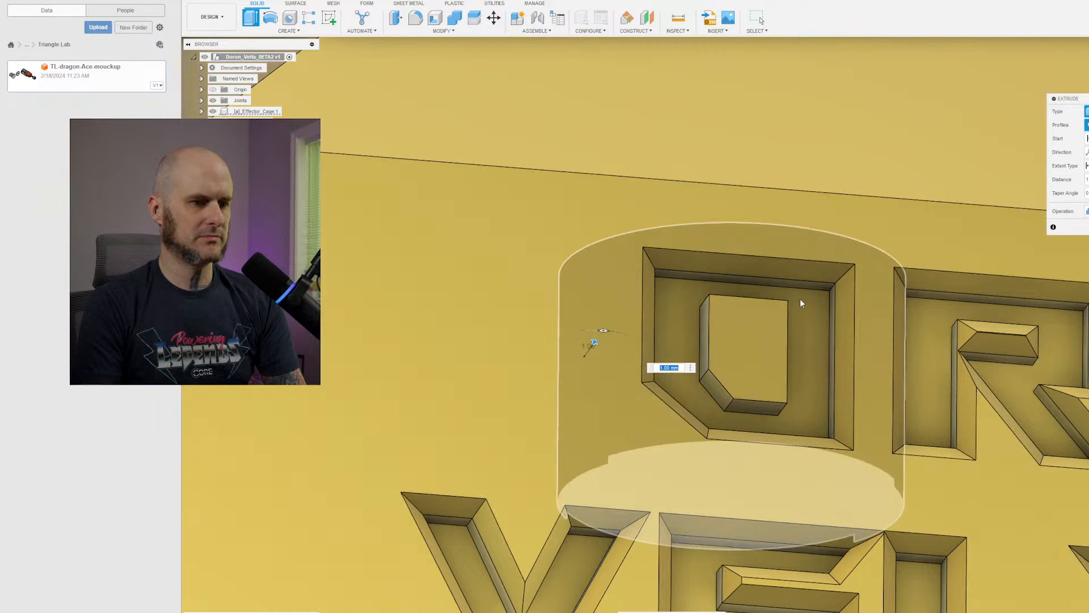
pyautogui.keyDown('shift'); pyautogui.moveTo(591, 346); pyautogui.dragTo(761, 386, button='middle'); pyautogui.keyUp('shift')
pyautogui.scroll(3, 763, 389)
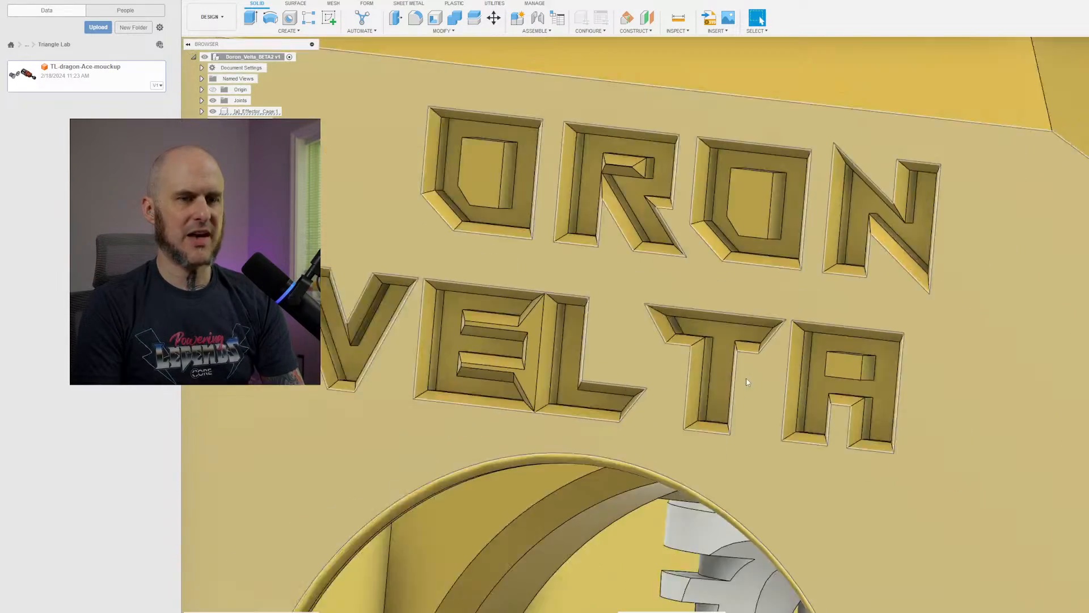
# Examine the effector cage from above and from the front corner, including the altered lettering and the mounting holes.
pyautogui.scroll(-5, 762, 388)
pyautogui.keyDown('shift'); pyautogui.moveTo(762, 388); pyautogui.dragTo(550, 304, button='middle'); pyautogui.keyUp('shift')
pyautogui.scroll(-4, 710, 321)
pyautogui.scroll(-3, 631, 267)
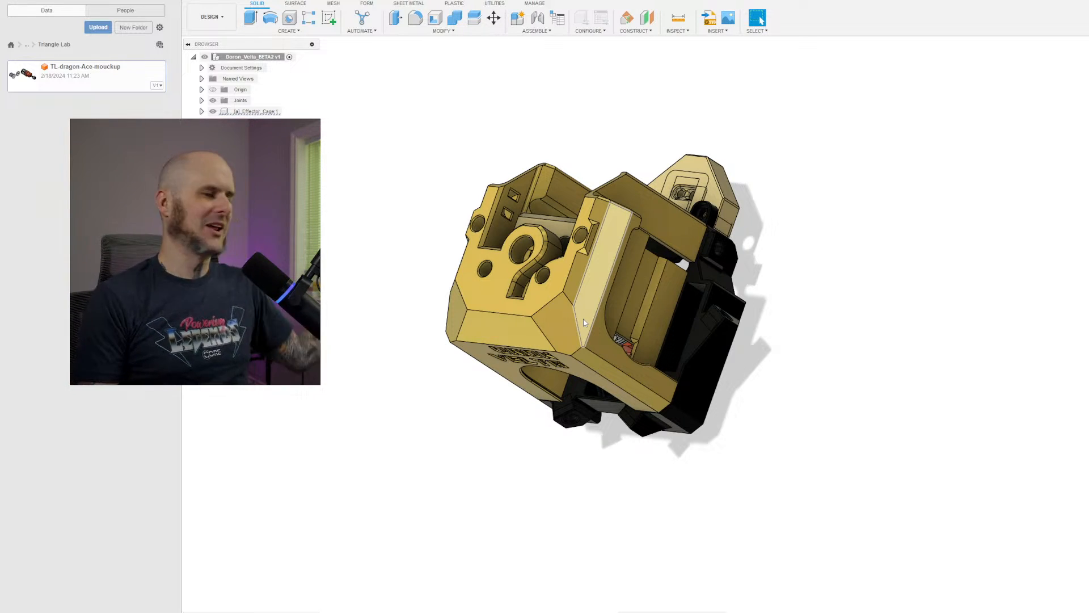
pyautogui.scroll(2, 636, 266)
pyautogui.keyDown('shift'); pyautogui.moveTo(633, 244); pyautogui.dragTo(655, 224, button='middle'); pyautogui.keyUp('shift')
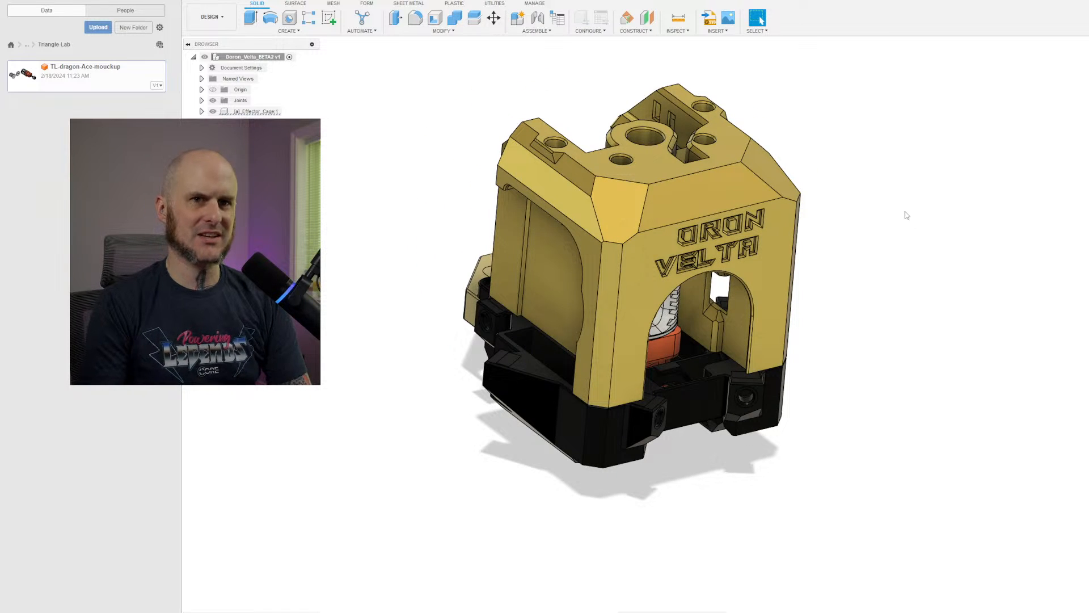
pyautogui.moveTo(923, 200); pyautogui.dragTo(897, 239, button='middle')
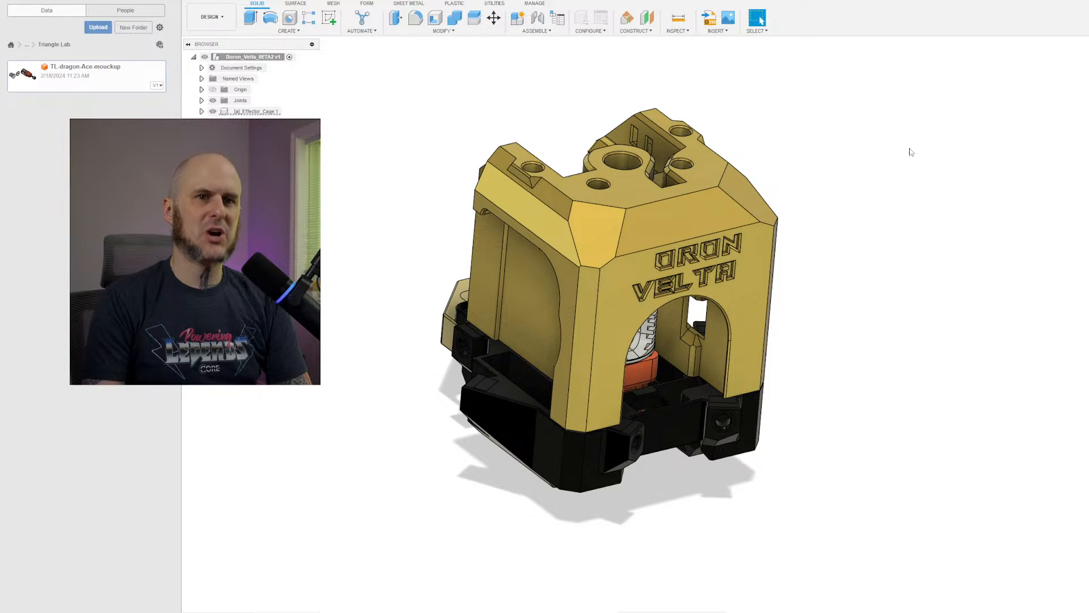
pyautogui.scroll(2, 810, 299)
pyautogui.scroll(-2, 794, 318)
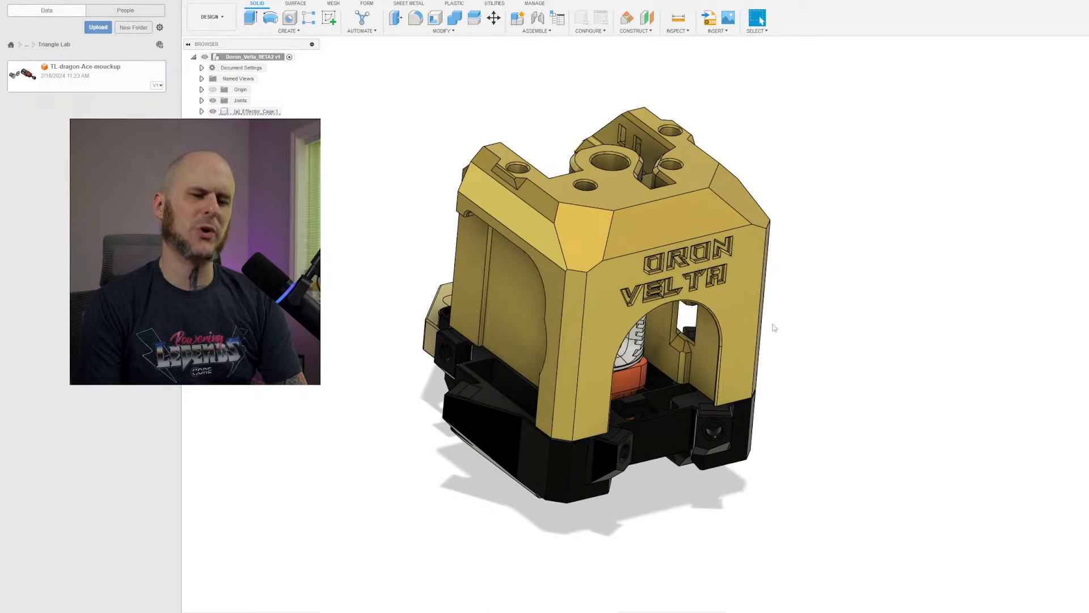
# Measure the effector cage's front face and examine the cage from the front and sides, including its openings.
pyautogui.press('i')
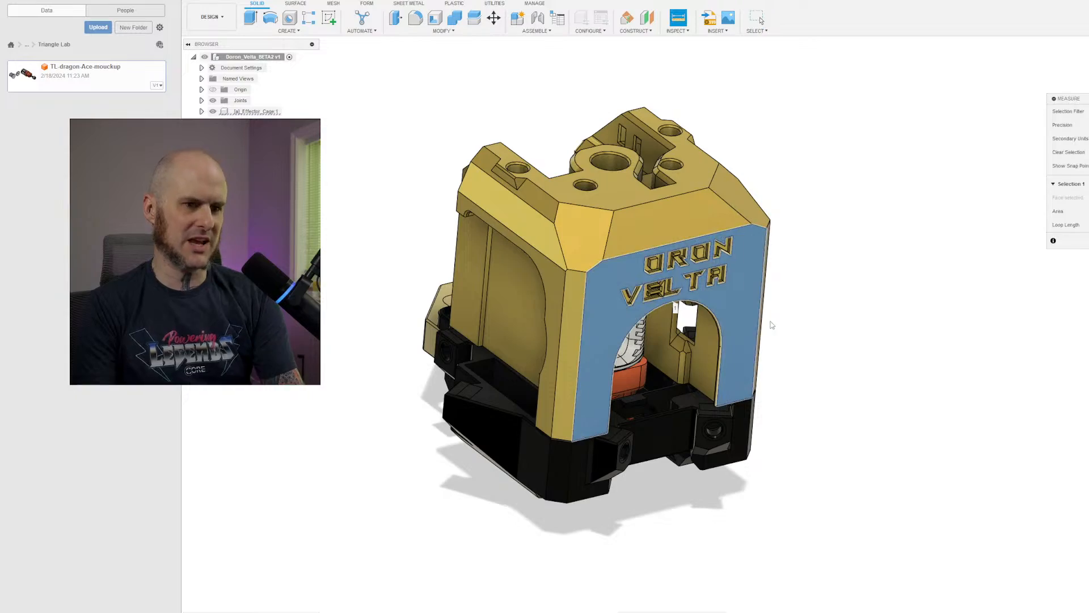
pyautogui.keyDown('shift'); pyautogui.moveTo(748, 336); pyautogui.dragTo(511, 327, button='middle'); pyautogui.keyUp('shift')
pyautogui.scroll(1, 399, 306)
pyautogui.click(412, 312)
pyautogui.keyDown('shift'); pyautogui.moveTo(411, 312); pyautogui.dragTo(499, 321, button='middle'); pyautogui.keyUp('shift')
pyautogui.scroll(3, 389, 328)
pyautogui.scroll(2, 394, 326)
pyautogui.keyDown('shift'); pyautogui.moveTo(394, 326); pyautogui.dragTo(613, 351, button='middle'); pyautogui.keyUp('shift')
pyautogui.click(686, 375)
pyautogui.scroll(-2, 825, 397)
pyautogui.keyDown('shift'); pyautogui.moveTo(824, 397); pyautogui.dragTo(586, 271, button='middle'); pyautogui.keyUp('shift')
pyautogui.click(826, 380)
pyautogui.scroll(-1, 637, 318)
pyautogui.keyDown('shift'); pyautogui.moveTo(637, 318); pyautogui.dragTo(840, 287, button='middle'); pyautogui.keyUp('shift')
pyautogui.click(1011, 304)
pyautogui.scroll(-1, 785, 353)
pyautogui.keyDown('shift'); pyautogui.moveTo(786, 354); pyautogui.dragTo(720, 326, button='middle'); pyautogui.keyUp('shift')
pyautogui.scroll(1, 719, 326)
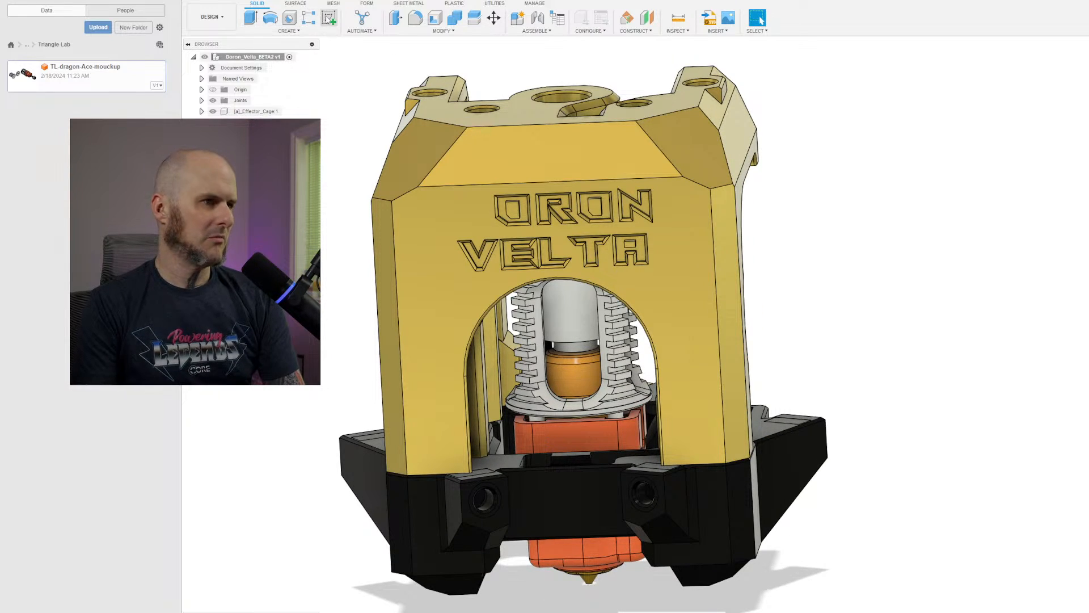
# Sketch a horizontal construction line across the cage's narrow front corner face and offset it 6 mm to both sides.
pyautogui.click(328, 18)
pyautogui.click(735, 320)
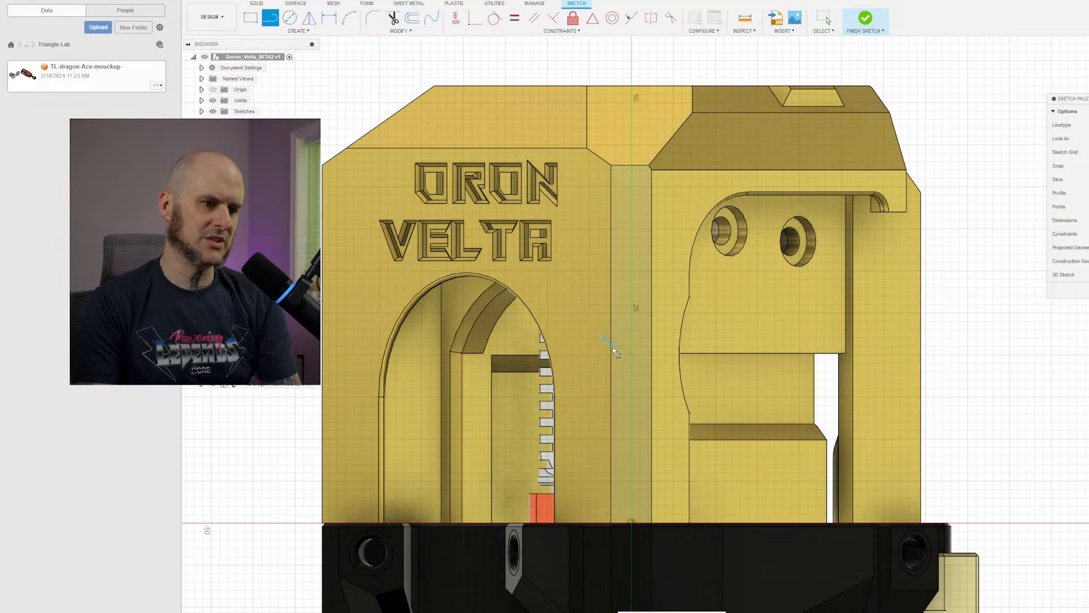
pyautogui.click(612, 307)
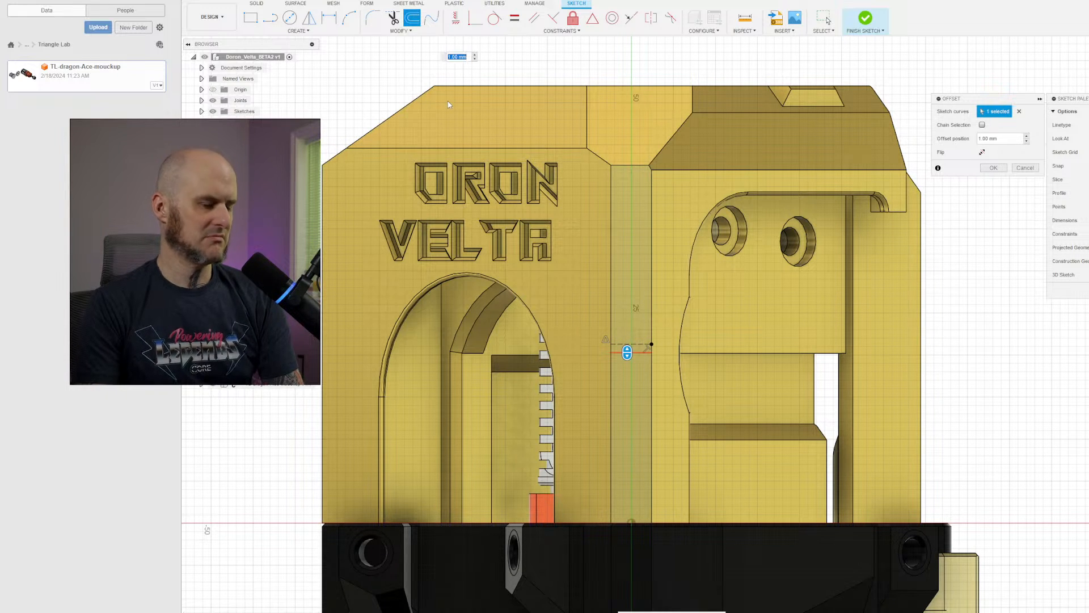
pyautogui.write('6')
pyautogui.press('Return')
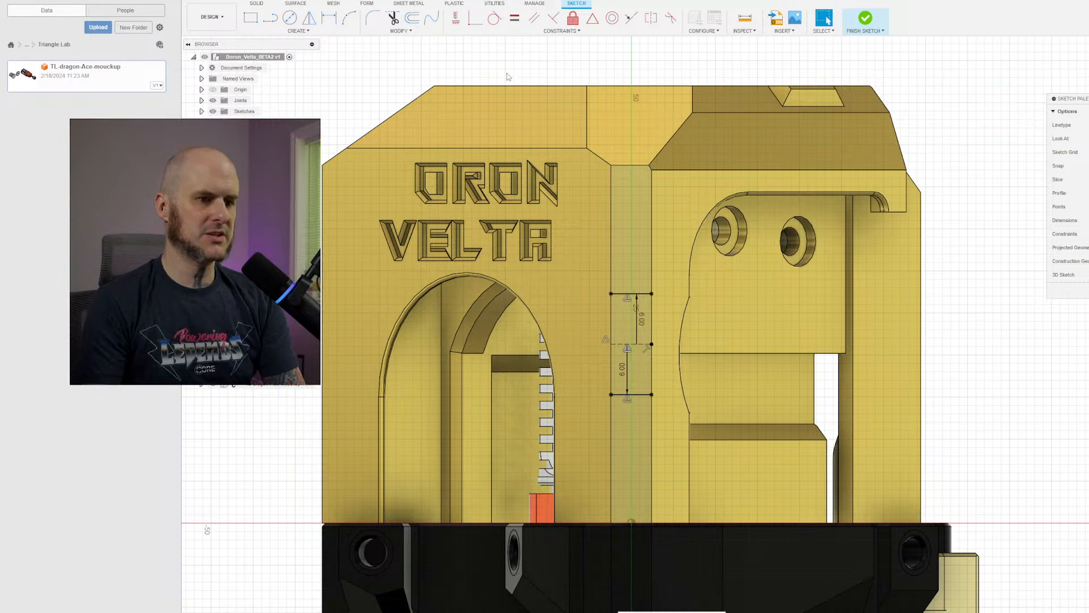
# Extrude the sketched rectangle on the corner face by -5 mm to cut a notch into the cage.
pyautogui.press('e')
pyautogui.click(640, 318)
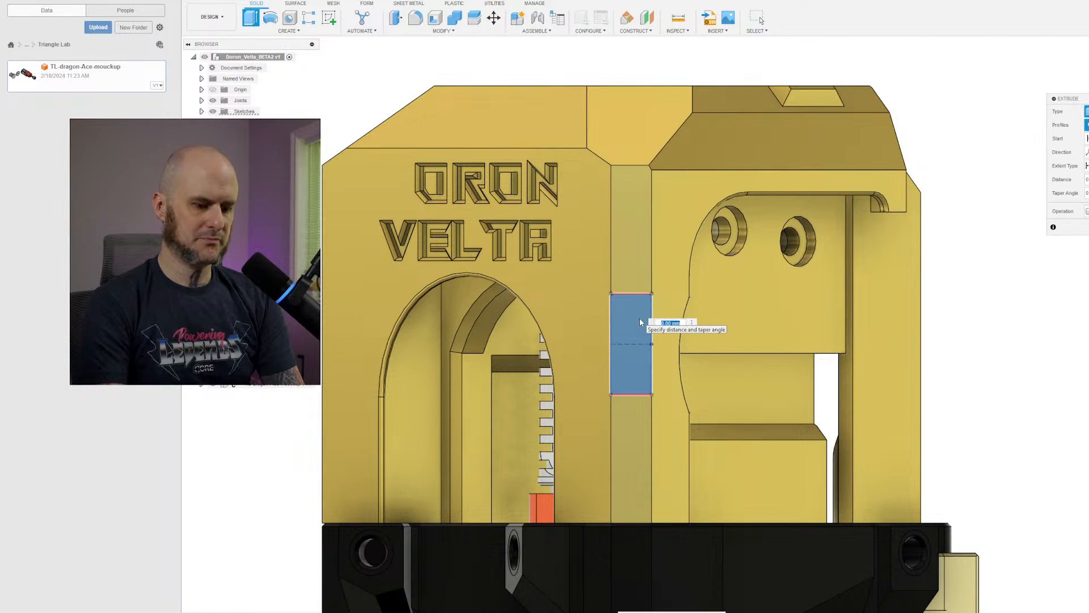
pyautogui.write('-5')
pyautogui.press('Return')
pyautogui.keyDown('shift'); pyautogui.moveTo(639, 317); pyautogui.dragTo(658, 261, button='middle'); pyautogui.keyUp('shift')
pyautogui.scroll(3, 748, 114)
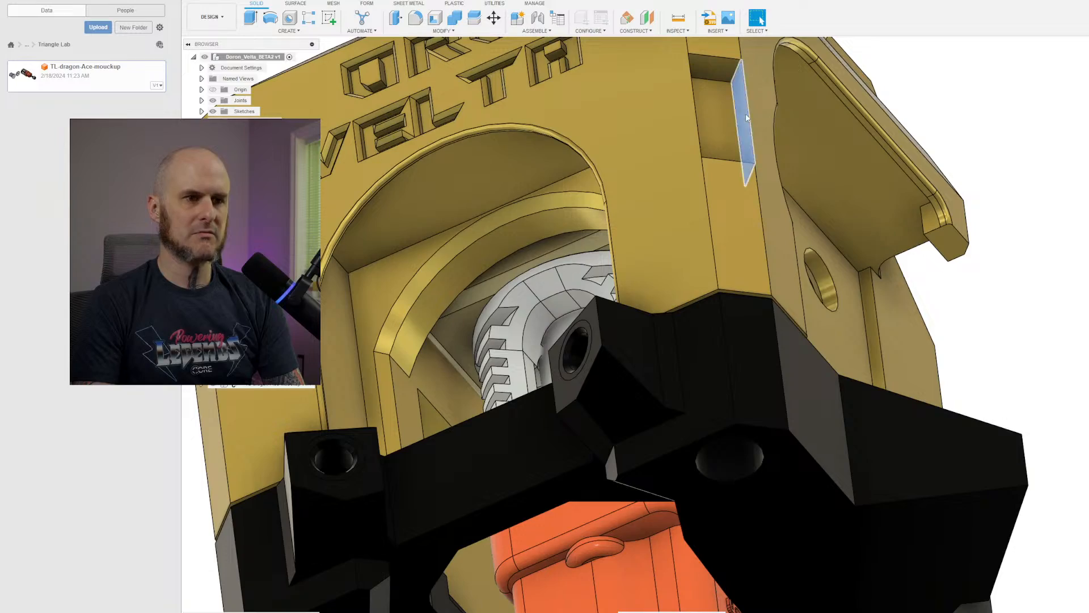
# Chamfer the upper and lower edges of the corner notch to give it sloped ends.
pyautogui.keyDown('shift'); pyautogui.moveTo(745, 114); pyautogui.dragTo(730, 337, button='middle'); pyautogui.keyUp('shift')
pyautogui.press('c')
pyautogui.click(728, 74)
pyautogui.scroll(2, 736, 249)
pyautogui.scroll(1, 736, 248)
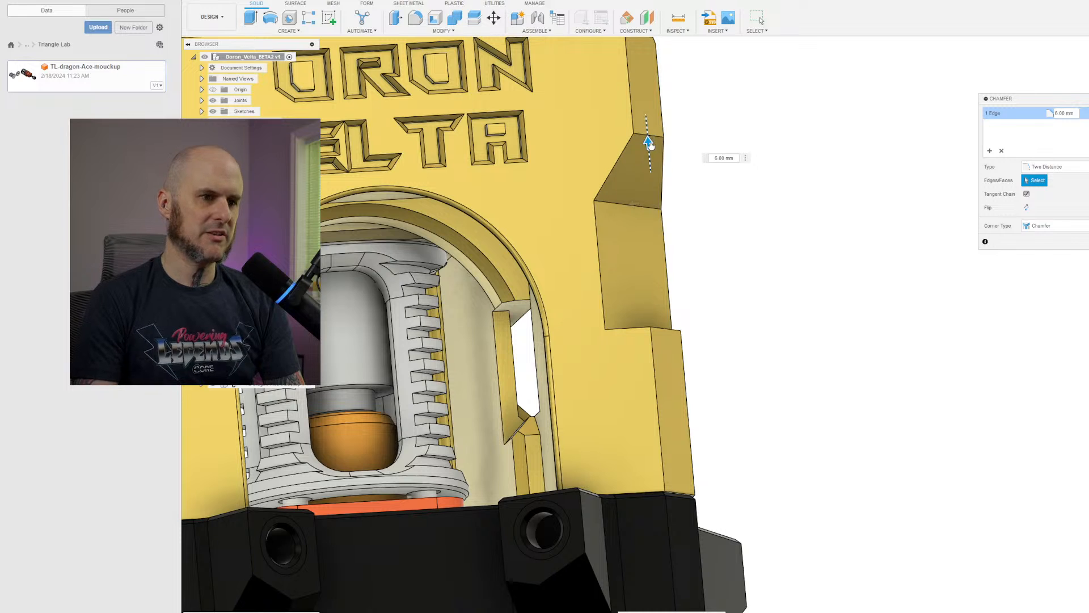
pyautogui.press('Return')
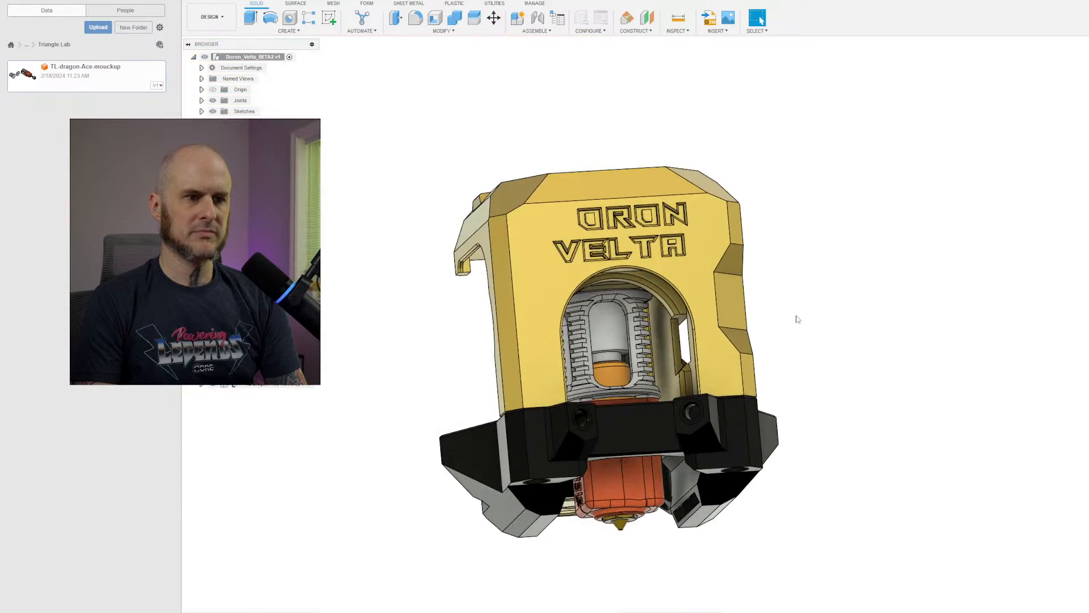
# Measure the distance between the cage's outer front face and the inner wall face behind the lettering.
pyautogui.moveTo(795, 316)
pyautogui.keyDown('shift'); pyautogui.mouseDown(button='middle')
pyautogui.moveTo(788, 341)
pyautogui.moveTo(805, 334)
pyautogui.moveTo(793, 327)
pyautogui.mouseUp(button='middle'); pyautogui.keyUp('shift')
pyautogui.scroll(2, 755, 314)
pyautogui.keyDown('shift'); pyautogui.moveTo(723, 317); pyautogui.dragTo(851, 276, button='middle'); pyautogui.keyUp('shift')
pyautogui.scroll(1, 785, 296)
pyautogui.click(784, 296)
pyautogui.scroll(-3, 784, 296)
pyautogui.press('i')
pyautogui.click(776, 302)
pyautogui.keyDown('shift'); pyautogui.moveTo(551, 327); pyautogui.dragTo(543, 335, button='middle'); pyautogui.keyUp('shift')
pyautogui.scroll(1, 542, 334)
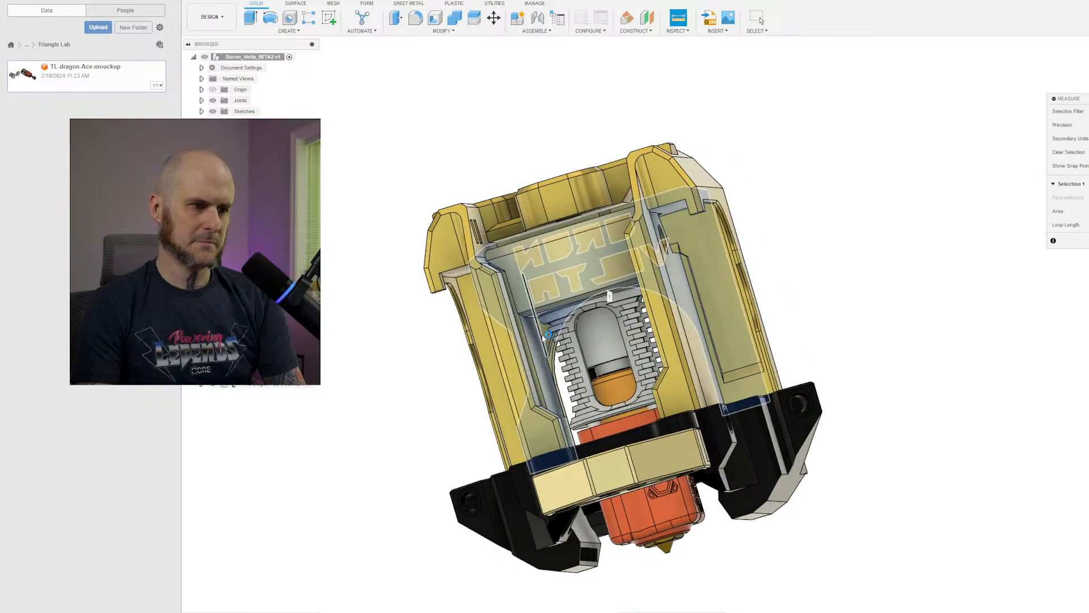
pyautogui.scroll(4, 546, 337)
pyautogui.click(537, 322)
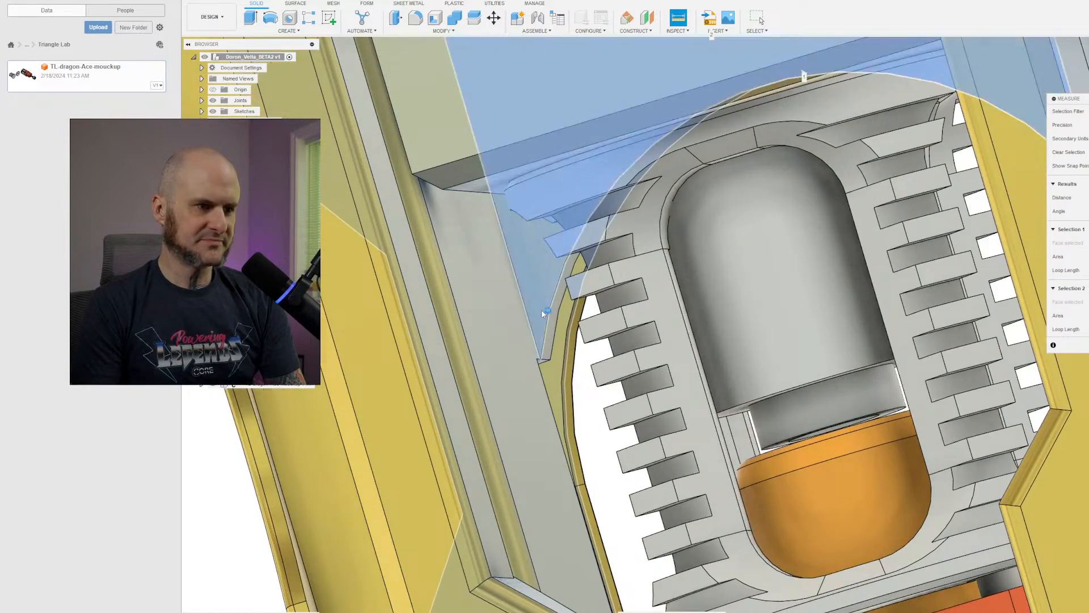
# Examine the hotend's heater block from below and the notched cage corner from the front, closing the measurement.
pyautogui.scroll(-4, 543, 318)
pyautogui.keyDown('shift'); pyautogui.moveTo(549, 311); pyautogui.dragTo(466, 337, button='middle'); pyautogui.keyUp('shift')
pyautogui.keyDown('shift'); pyautogui.moveTo(888, 319); pyautogui.dragTo(895, 129, button='middle'); pyautogui.keyUp('shift')
pyautogui.scroll(6, 717, 450)
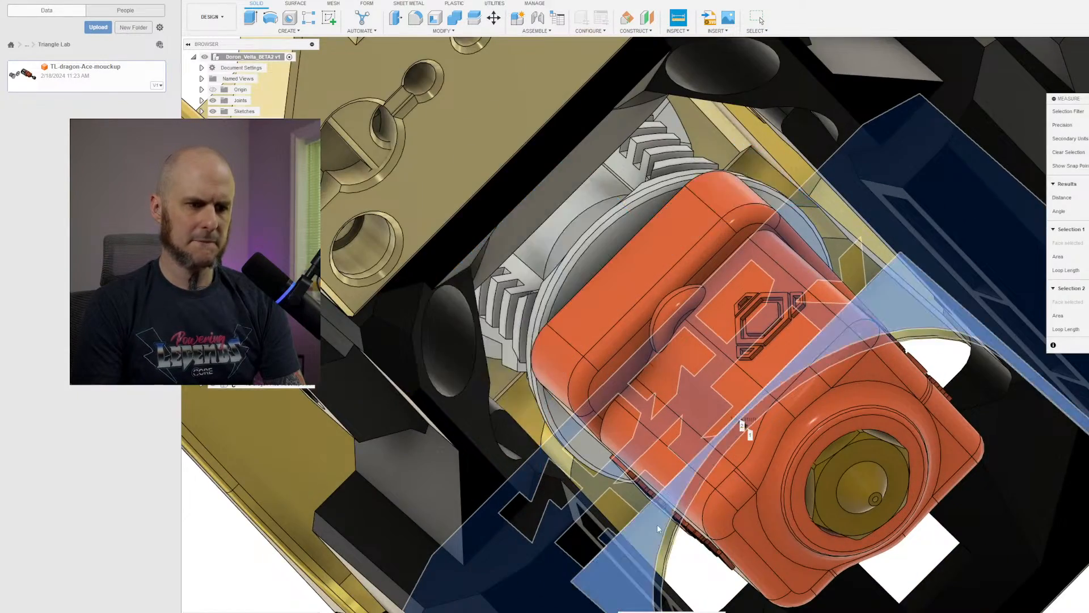
pyautogui.scroll(-8, 658, 533)
pyautogui.keyDown('shift'); pyautogui.moveTo(757, 427); pyautogui.dragTo(892, 350, button='middle'); pyautogui.keyUp('shift')
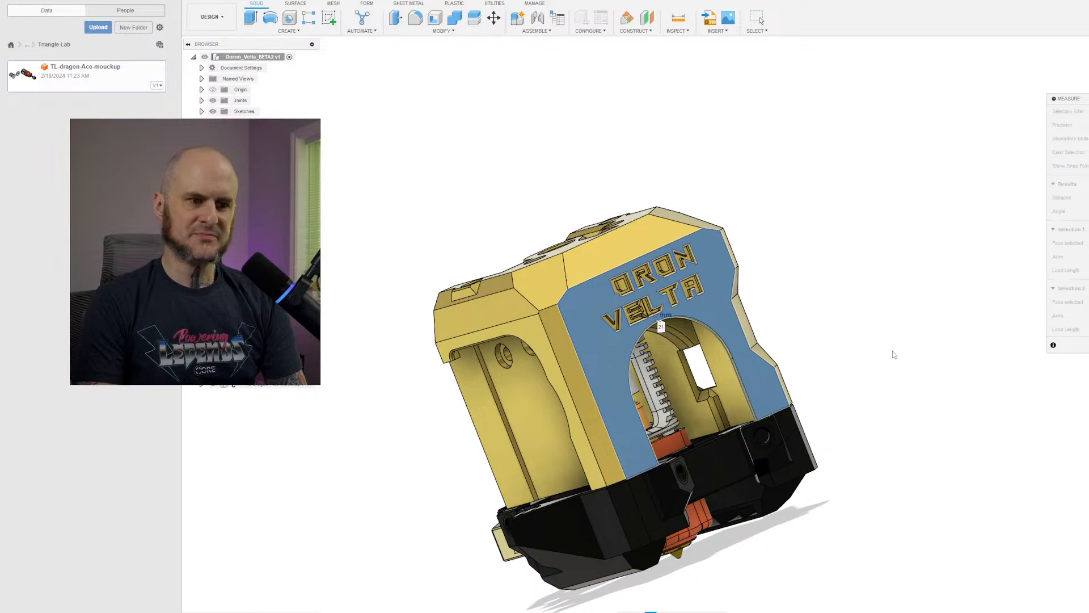
pyautogui.click(760, 20)
pyautogui.keyDown('shift'); pyautogui.moveTo(797, 346); pyautogui.dragTo(759, 335, button='middle'); pyautogui.keyUp('shift')
pyautogui.keyDown('shift'); pyautogui.moveTo(790, 291); pyautogui.dragTo(658, 309, button='middle'); pyautogui.keyUp('shift')
pyautogui.scroll(3, 694, 330)
pyautogui.scroll(-3, 643, 325)
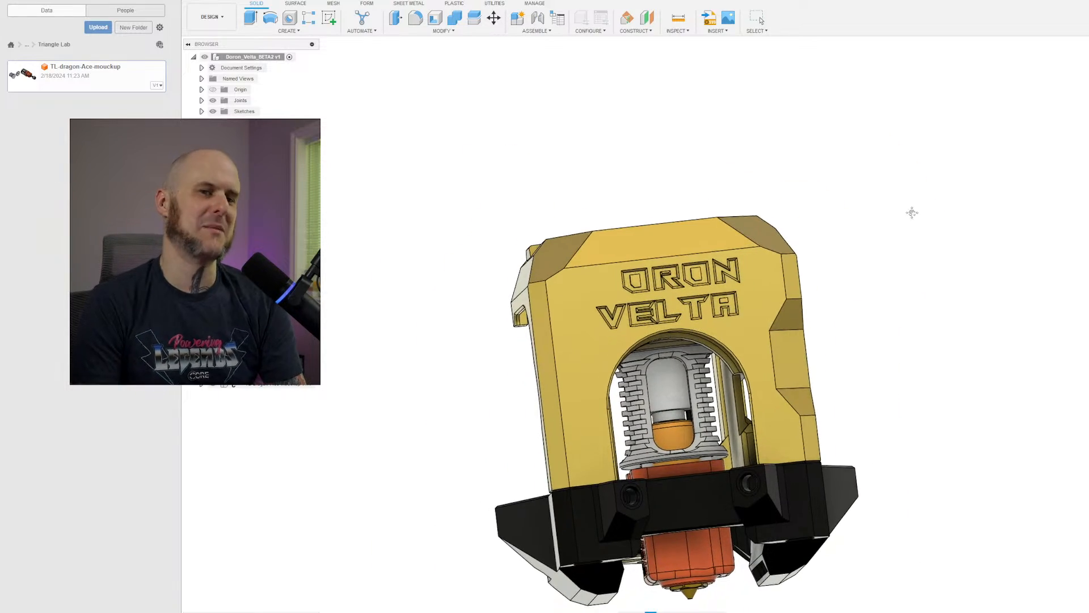
# Examine the notched cage corner, both cage sides and the hotend's clearance behind the front arch.
pyautogui.keyDown('shift'); pyautogui.moveTo(912, 211); pyautogui.dragTo(922, 239, button='middle'); pyautogui.keyUp('shift')
pyautogui.keyDown('shift'); pyautogui.moveTo(915, 291); pyautogui.dragTo(826, 343, button='middle'); pyautogui.keyUp('shift')
pyautogui.scroll(4, 826, 343)
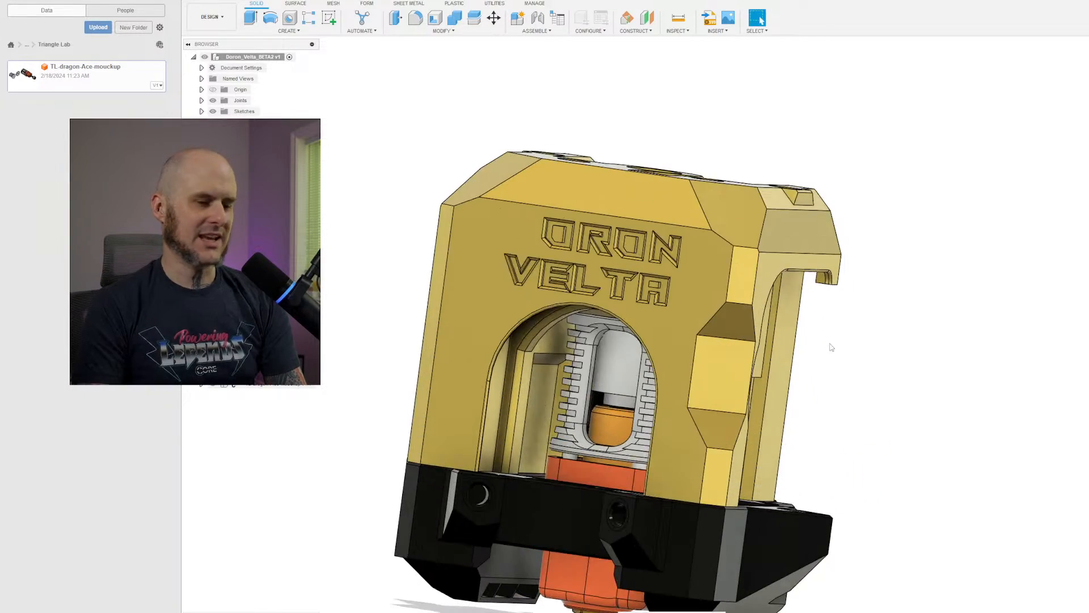
pyautogui.scroll(-2, 735, 354)
pyautogui.keyDown('shift'); pyautogui.moveTo(713, 389); pyautogui.dragTo(732, 366, button='middle'); pyautogui.keyUp('shift')
pyautogui.scroll(3, 834, 406)
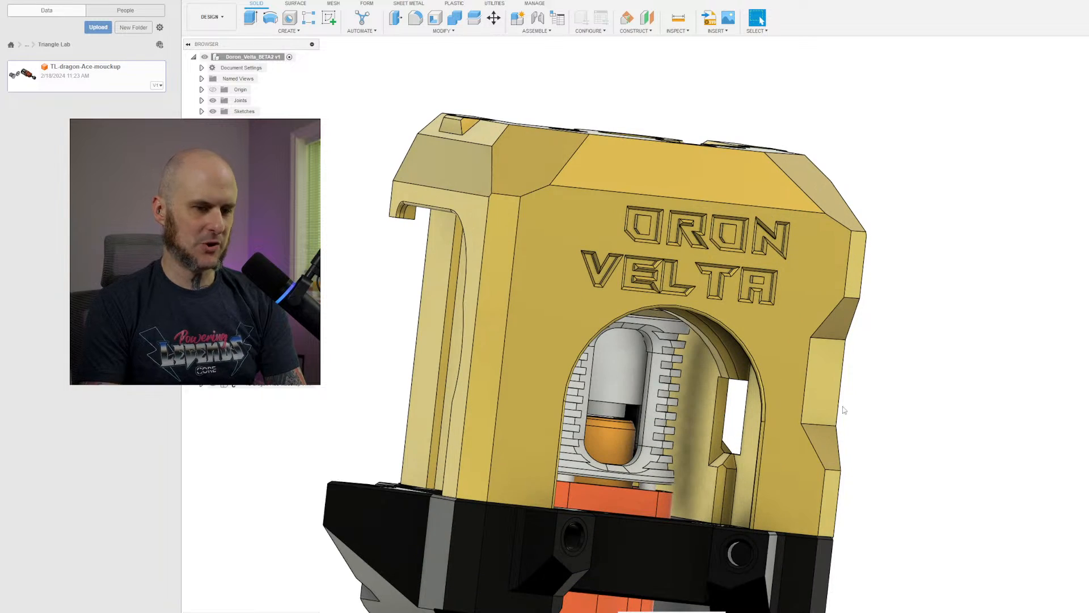
pyautogui.scroll(-2, 856, 347)
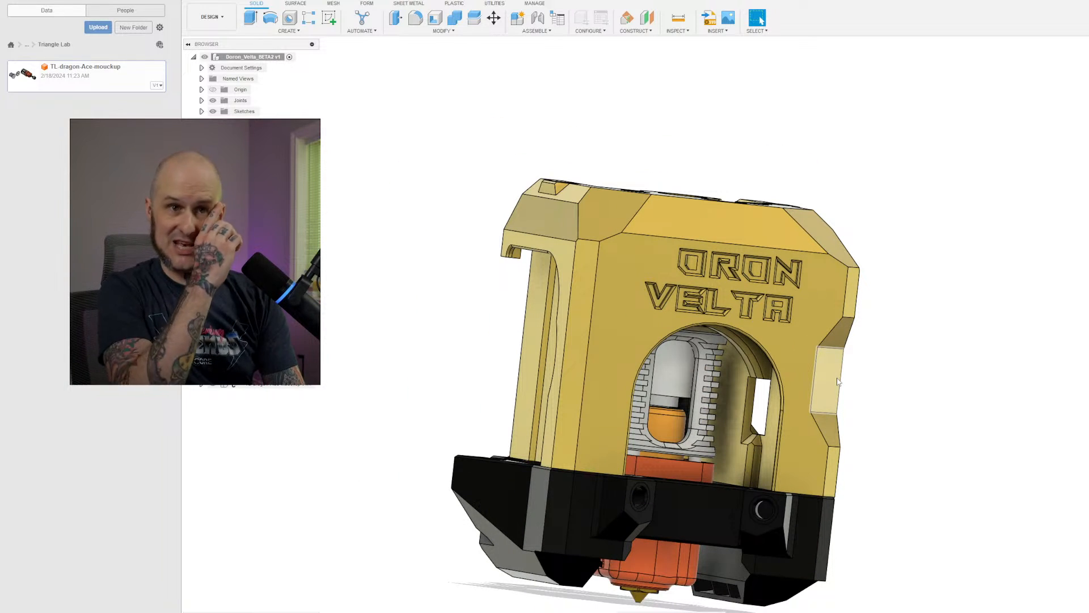
pyautogui.keyDown('shift'); pyautogui.moveTo(822, 371); pyautogui.dragTo(804, 389, button='middle'); pyautogui.keyUp('shift')
pyautogui.keyDown('shift'); pyautogui.moveTo(639, 372); pyautogui.dragTo(802, 300, button='middle'); pyautogui.keyUp('shift')
pyautogui.scroll(3, 802, 300)
pyautogui.scroll(-2, 698, 440)
pyautogui.keyDown('shift'); pyautogui.moveTo(698, 440); pyautogui.dragTo(716, 397, button='middle'); pyautogui.keyUp('shift')
pyautogui.keyDown('shift'); pyautogui.moveTo(641, 286); pyautogui.dragTo(624, 420, button='middle'); pyautogui.keyUp('shift')
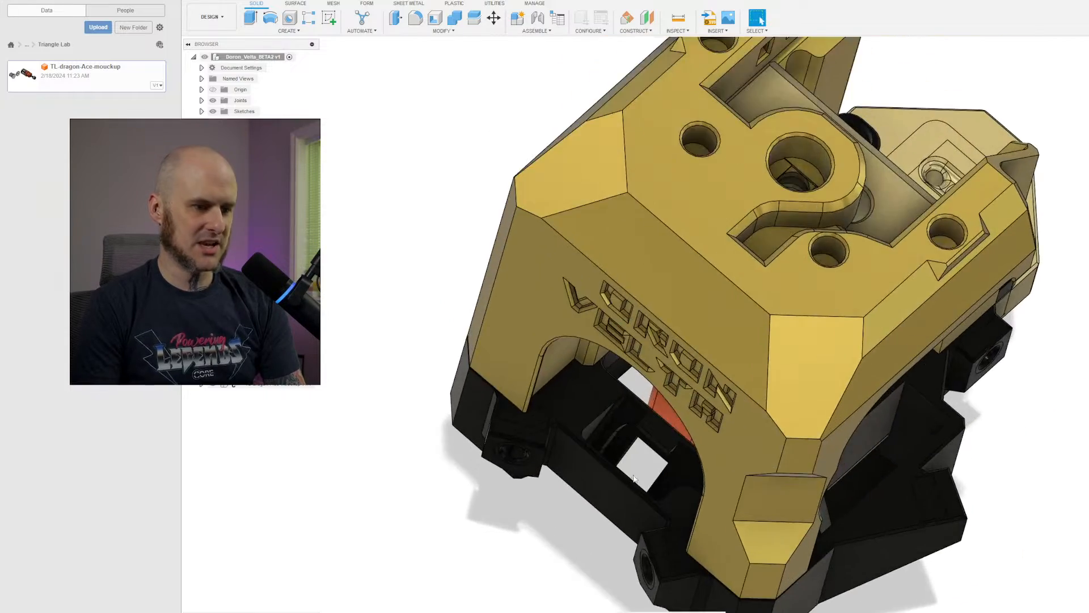
# Examine the assembled toolhead from the front and inspect the engraved lettering above the arch up close.
pyautogui.scroll(3, 621, 437)
pyautogui.scroll(-4, 655, 409)
pyautogui.keyDown('shift'); pyautogui.moveTo(647, 418); pyautogui.dragTo(830, 343, button='middle'); pyautogui.keyUp('shift')
pyautogui.scroll(-2, 744, 346)
pyautogui.keyDown('shift'); pyautogui.moveTo(757, 331); pyautogui.dragTo(701, 320, button='middle'); pyautogui.keyUp('shift')
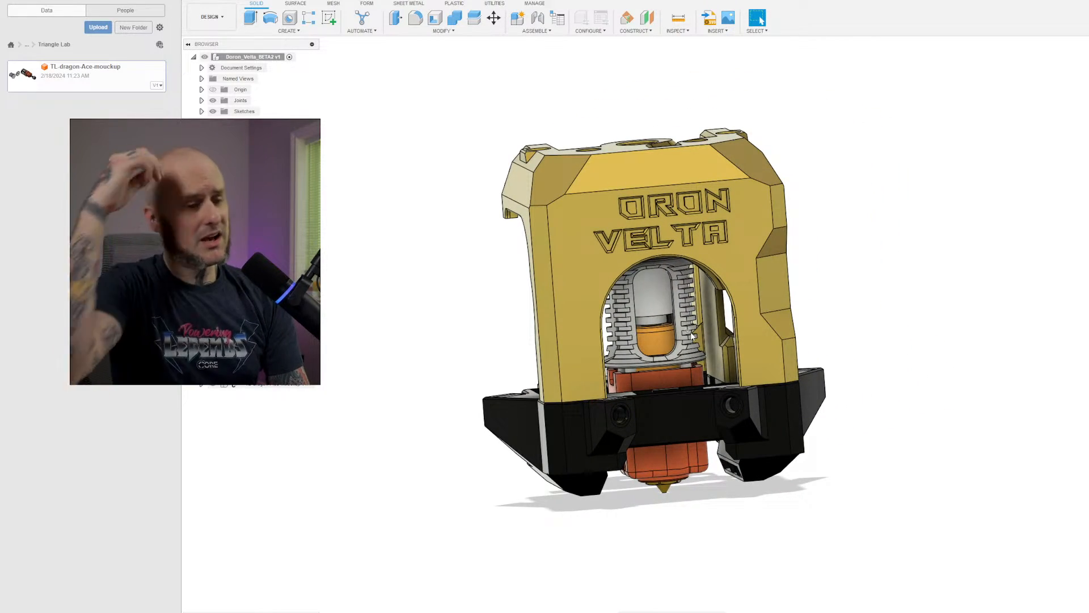
pyautogui.scroll(-2, 664, 295)
pyautogui.scroll(3, 652, 196)
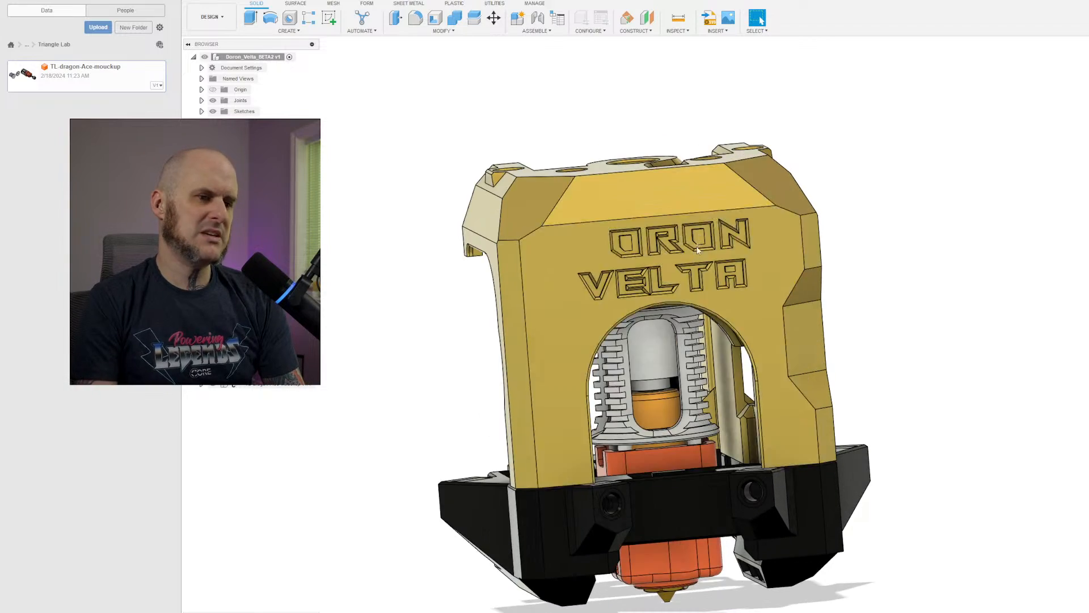
pyautogui.scroll(-2, 653, 195)
pyautogui.keyDown('shift'); pyautogui.moveTo(678, 233); pyautogui.dragTo(666, 205, button='middle'); pyautogui.keyUp('shift')
pyautogui.scroll(8, 652, 215)
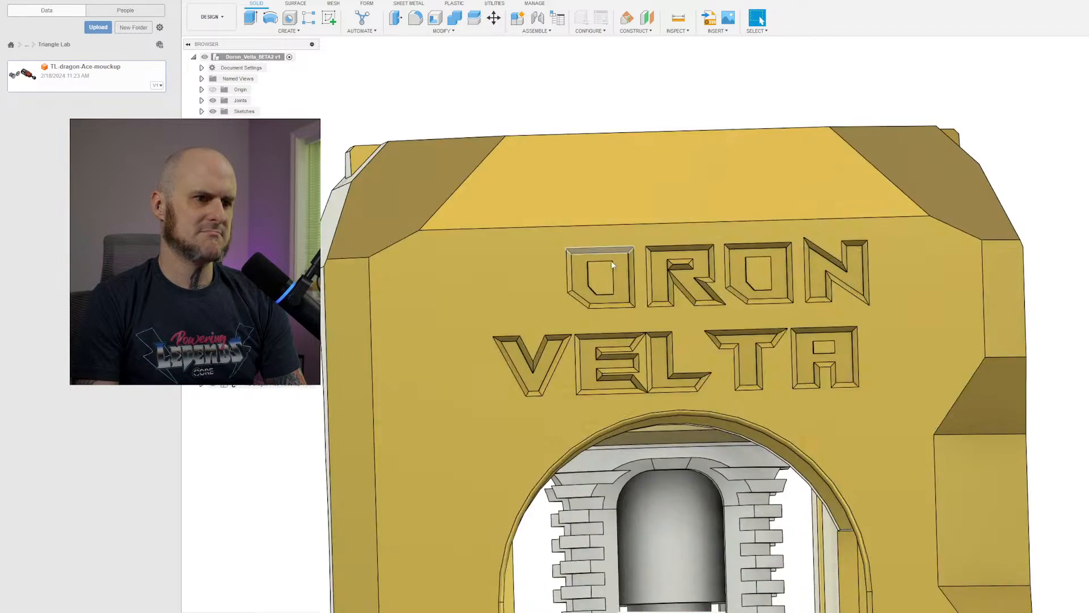
pyautogui.scroll(-10, 577, 271)
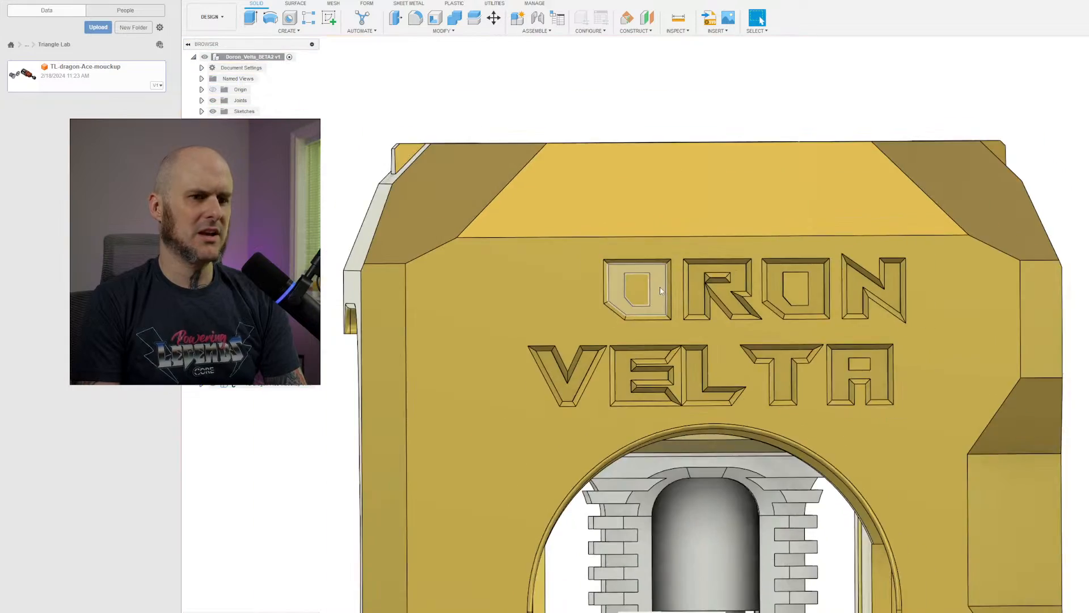
pyautogui.scroll(-3, 847, 296)
# Examine the screw holes and the round hotend mount on the cage's top face up close.
pyautogui.keyDown('shift'); pyautogui.moveTo(754, 306); pyautogui.dragTo(708, 298, button='middle'); pyautogui.keyUp('shift')
pyautogui.scroll(2, 709, 299)
pyautogui.scroll(-3, 710, 299)
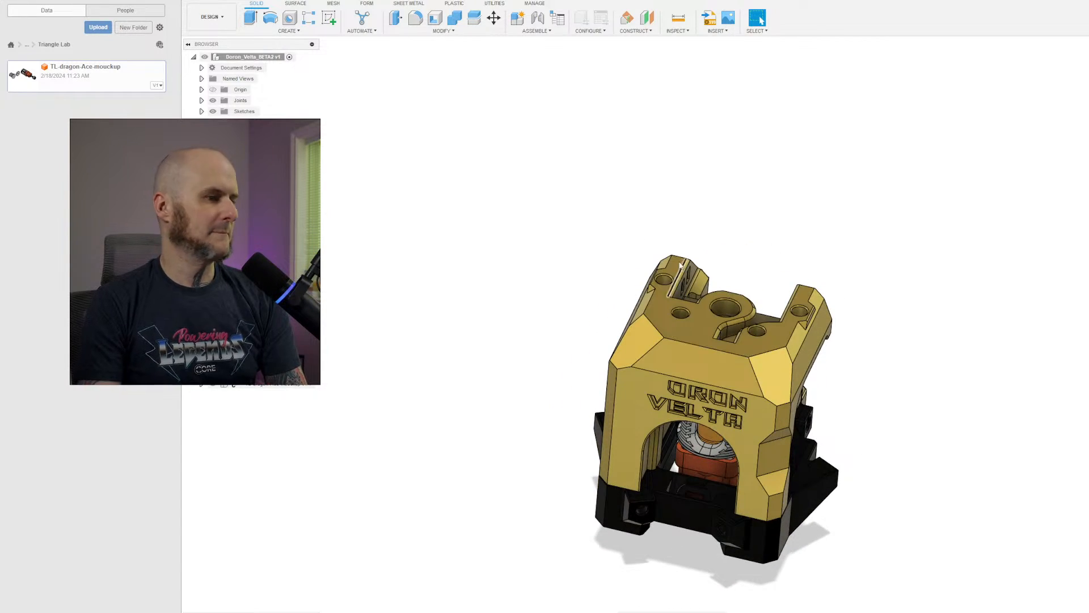
pyautogui.scroll(3, 734, 284)
pyautogui.moveTo(655, 312)
pyautogui.keyDown('shift'); pyautogui.mouseDown(button='middle')
pyautogui.moveTo(629, 385)
pyautogui.moveTo(659, 335)
pyautogui.moveTo(595, 370)
pyautogui.moveTo(656, 338)
pyautogui.moveTo(650, 321)
pyautogui.mouseUp(button='middle'); pyautogui.keyUp('shift')
pyautogui.scroll(3, 647, 327)
pyautogui.scroll(-3, 647, 350)
pyautogui.keyDown('shift'); pyautogui.moveTo(461, 252); pyautogui.dragTo(545, 420, button='middle'); pyautogui.keyUp('shift')
pyautogui.scroll(5, 551, 425)
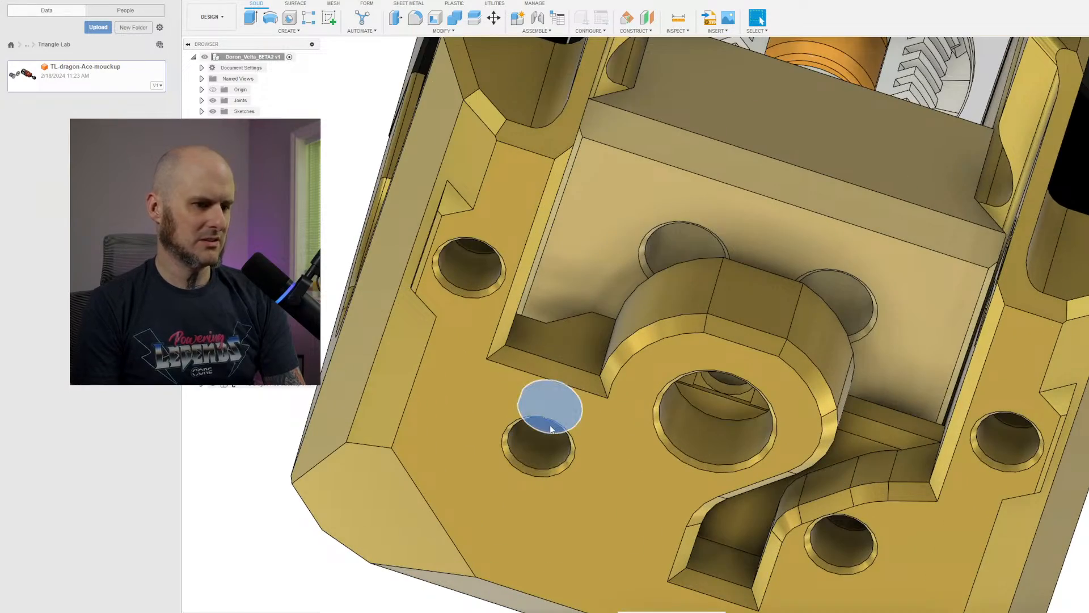
# Measure between the circular face inside the small screw hole and the cage's top face, closing the measurement.
pyautogui.press('i')
pyautogui.click(552, 429)
pyautogui.keyDown('shift'); pyautogui.moveTo(551, 434); pyautogui.dragTo(533, 382, button='middle'); pyautogui.keyUp('shift')
pyautogui.scroll(10, 539, 440)
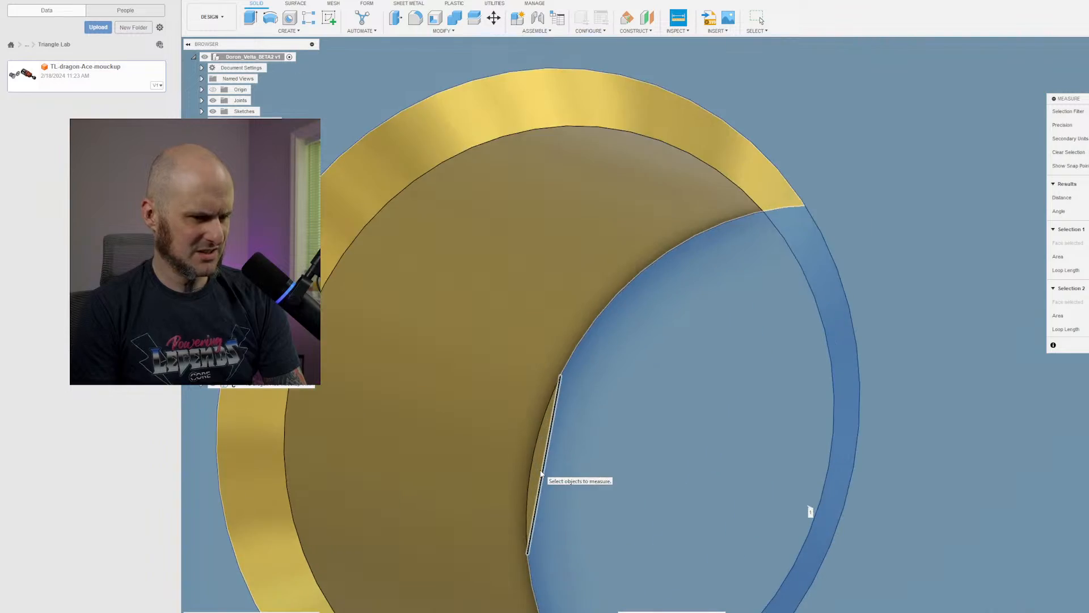
pyautogui.press('Escape')
pyautogui.scroll(5, 486, 461)
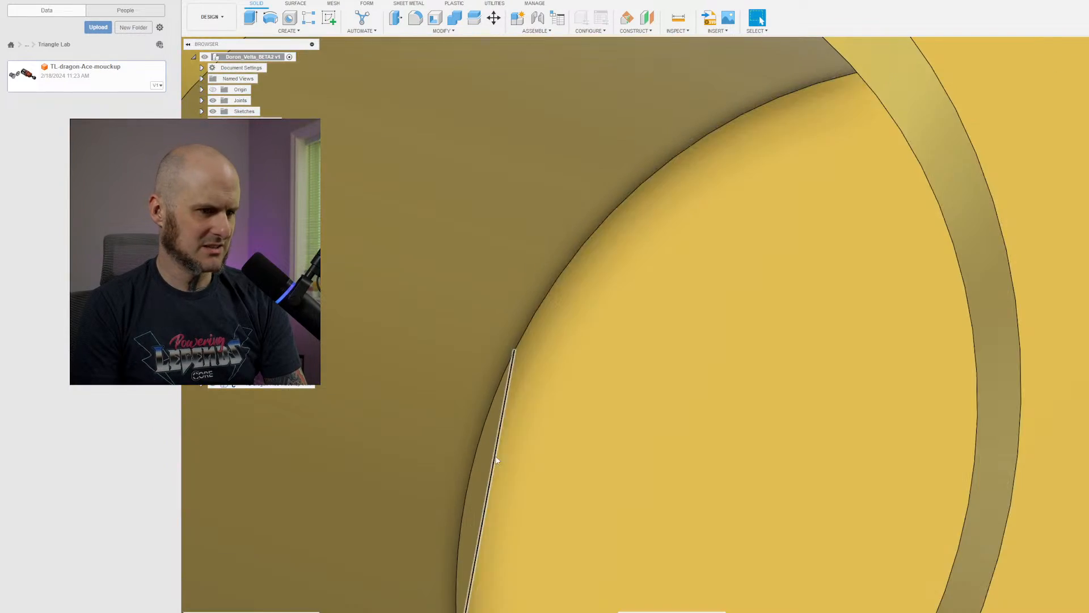
pyautogui.scroll(-15, 485, 461)
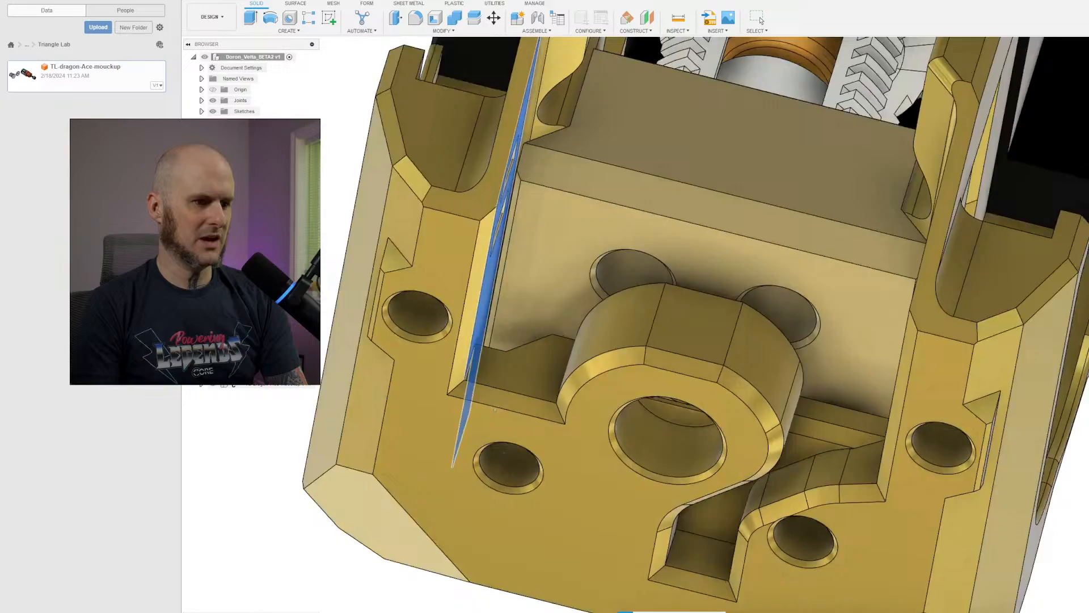
# Examine the small recess at the cage's inner wall and the top face, clearing the face selection.
pyautogui.moveTo(495, 409)
pyautogui.keyDown('shift'); pyautogui.mouseDown(button='middle')
pyautogui.moveTo(479, 493)
pyautogui.moveTo(491, 391)
pyautogui.mouseUp(button='middle'); pyautogui.keyUp('shift')
pyautogui.scroll(5, 489, 397)
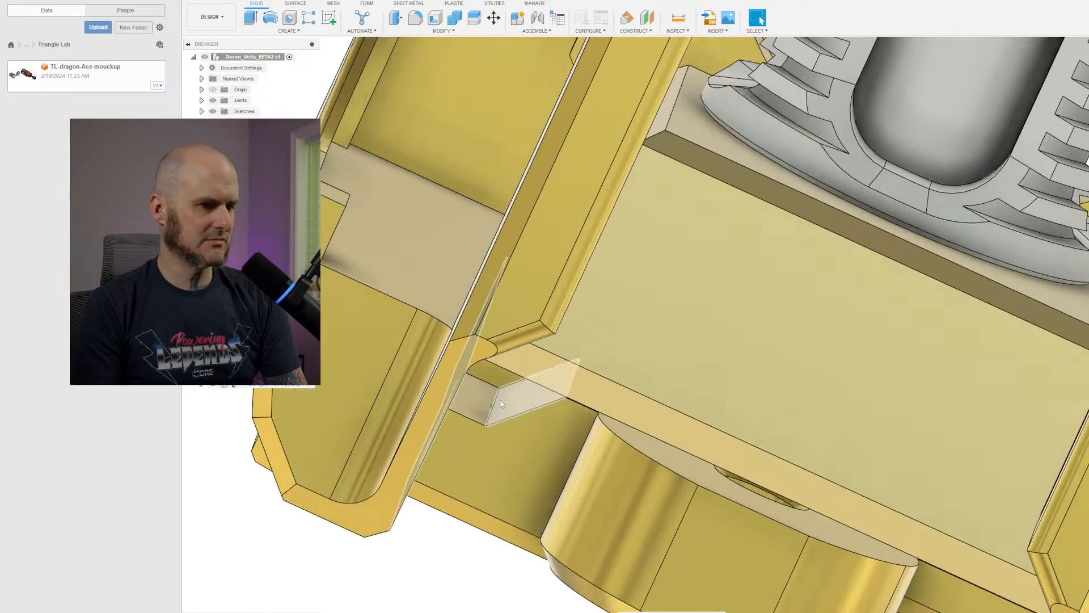
pyautogui.scroll(5, 489, 404)
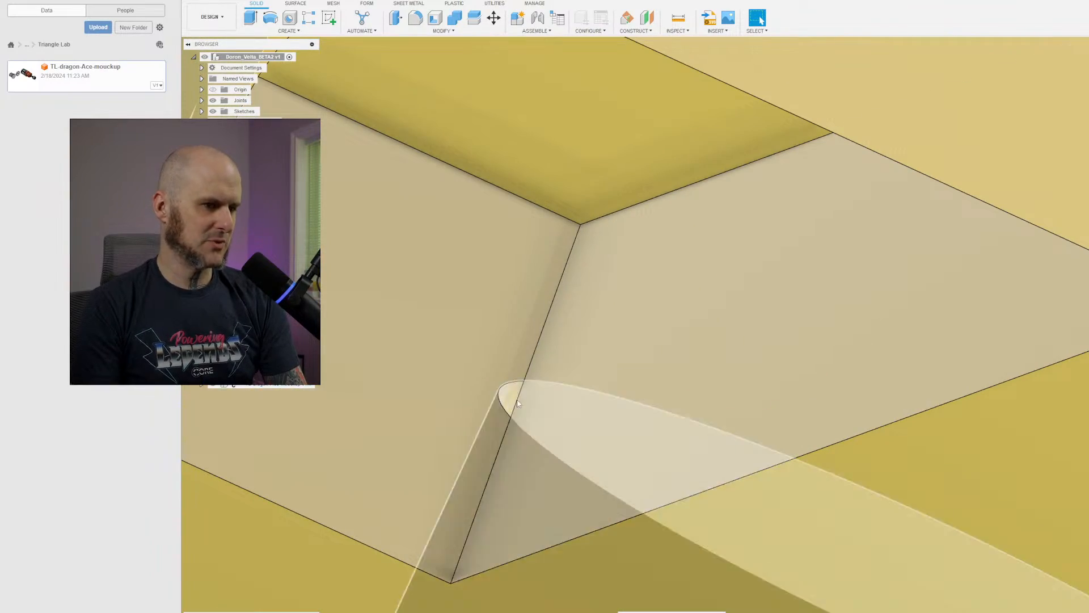
pyautogui.scroll(-5, 512, 407)
pyautogui.scroll(-5, 542, 382)
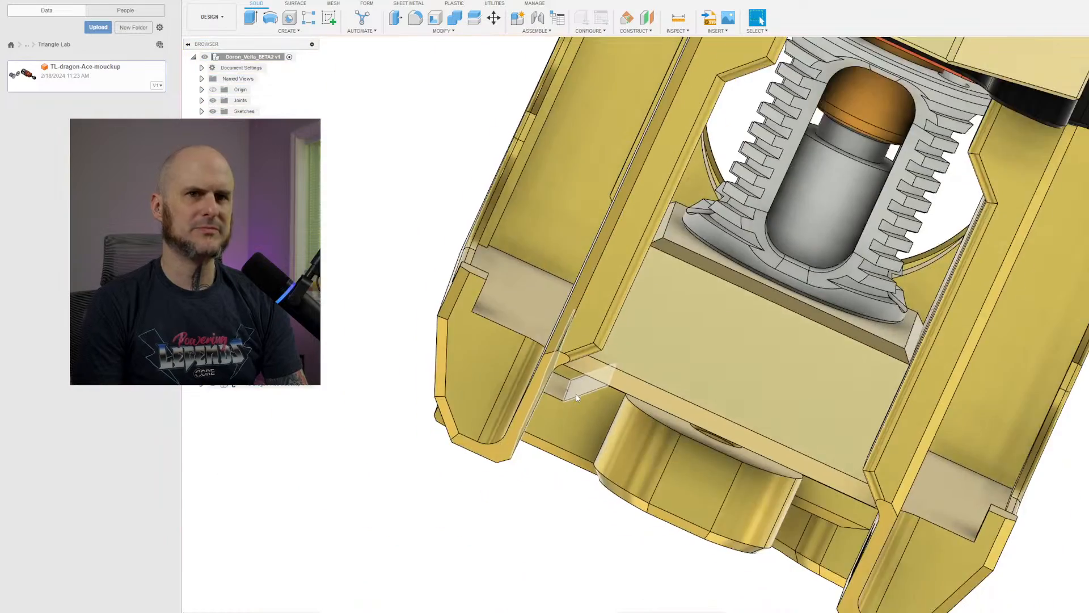
pyautogui.keyDown('shift'); pyautogui.moveTo(576, 394); pyautogui.dragTo(610, 267, button='middle'); pyautogui.keyUp('shift')
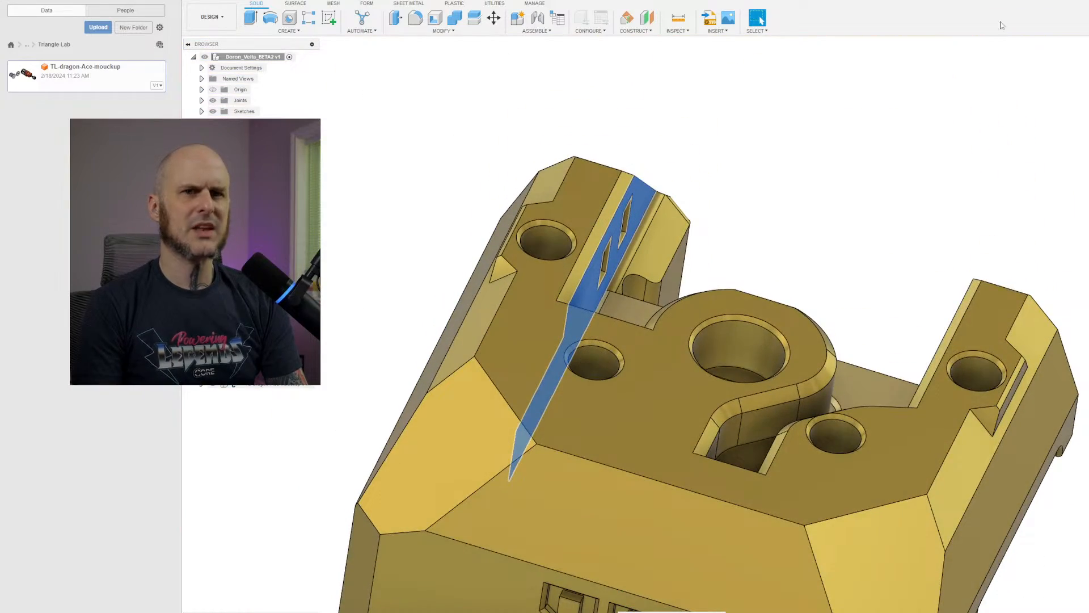
pyautogui.moveTo(866, 264); pyautogui.dragTo(807, 138, button='middle')
pyautogui.click(800, 162)
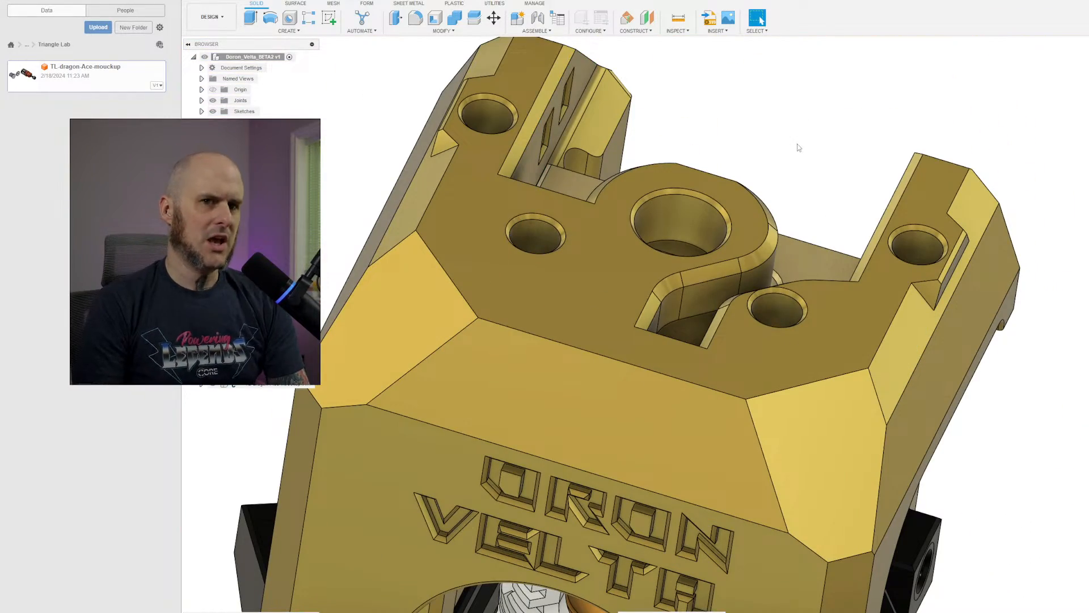
pyautogui.scroll(-4, 792, 144)
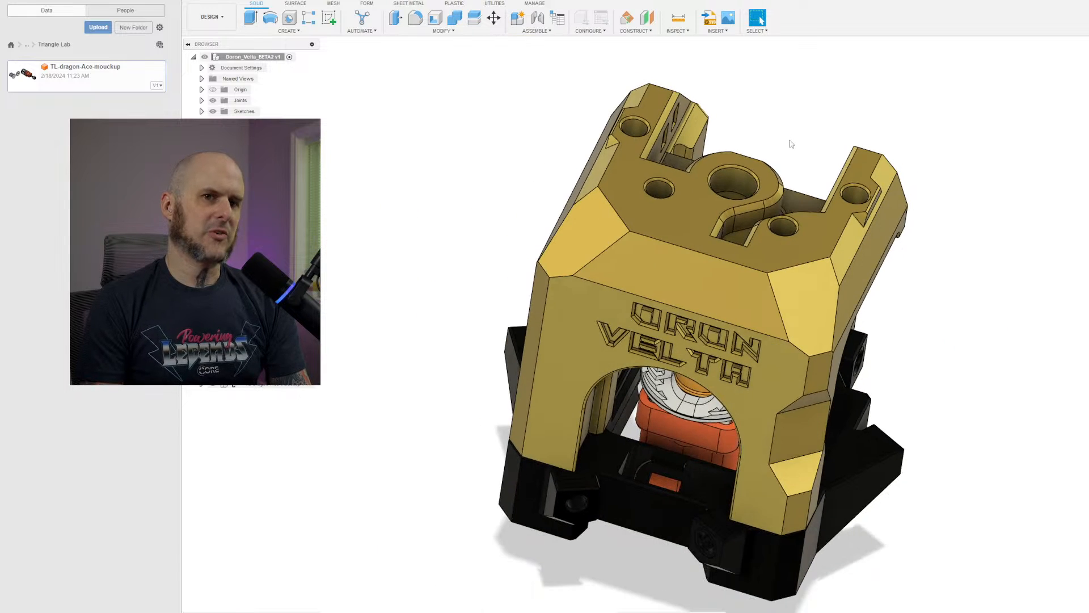
pyautogui.scroll(-2, 782, 147)
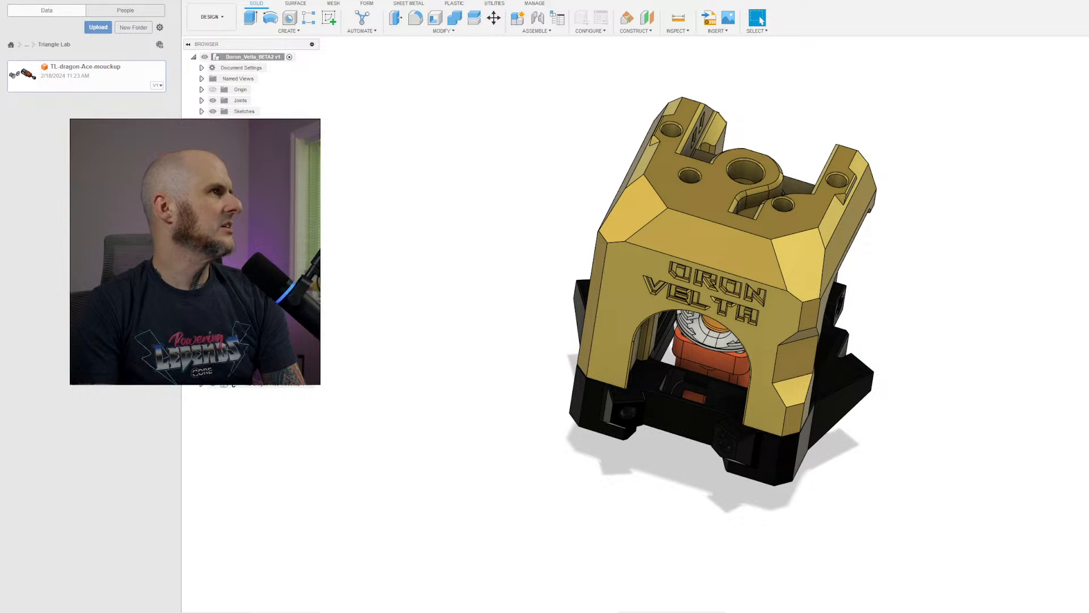
# Switch to the browser and review the AliExpress printer kit's description images, from the hotend and carbon rods to the overall printer.
pyautogui.moveTo(1088, 196); pyautogui.dragTo(740, 196)
pyautogui.doubleClick(740, 195)
pyautogui.scroll(4, 513, 404)
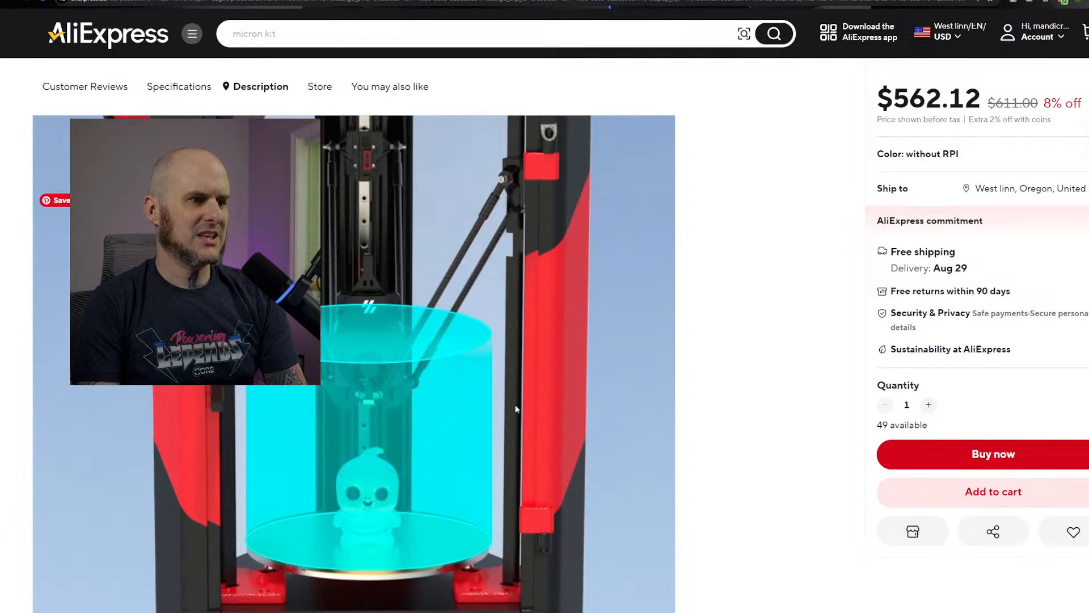
pyautogui.scroll(5, 514, 405)
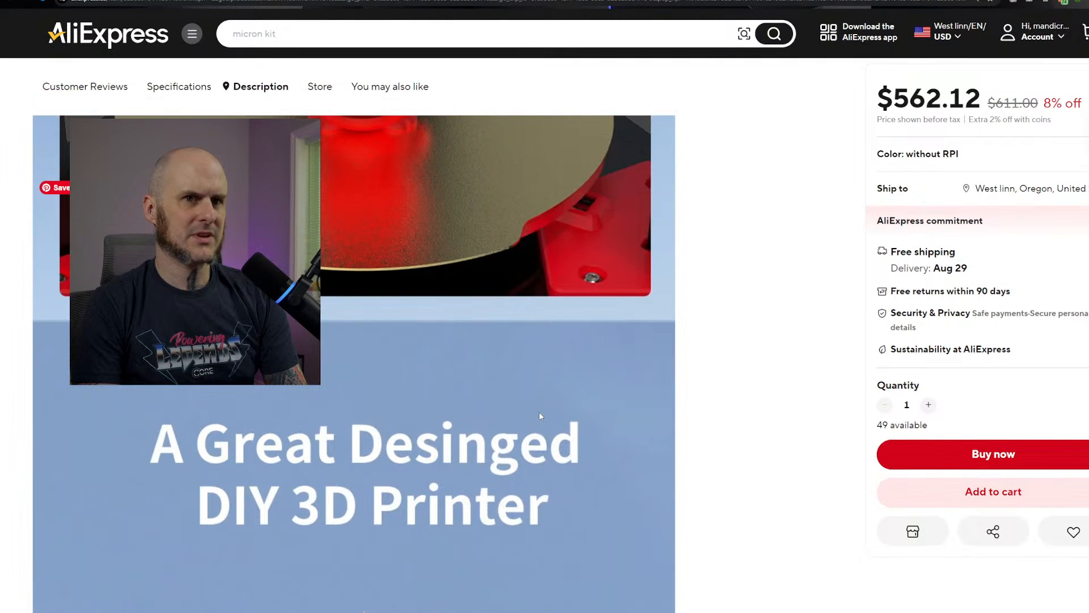
pyautogui.scroll(3, 539, 415)
pyautogui.scroll(3, 573, 398)
pyautogui.scroll(5, 573, 398)
pyautogui.keyDown('ctrl'); pyautogui.scroll(-3, 624, 428); pyautogui.keyUp('ctrl')
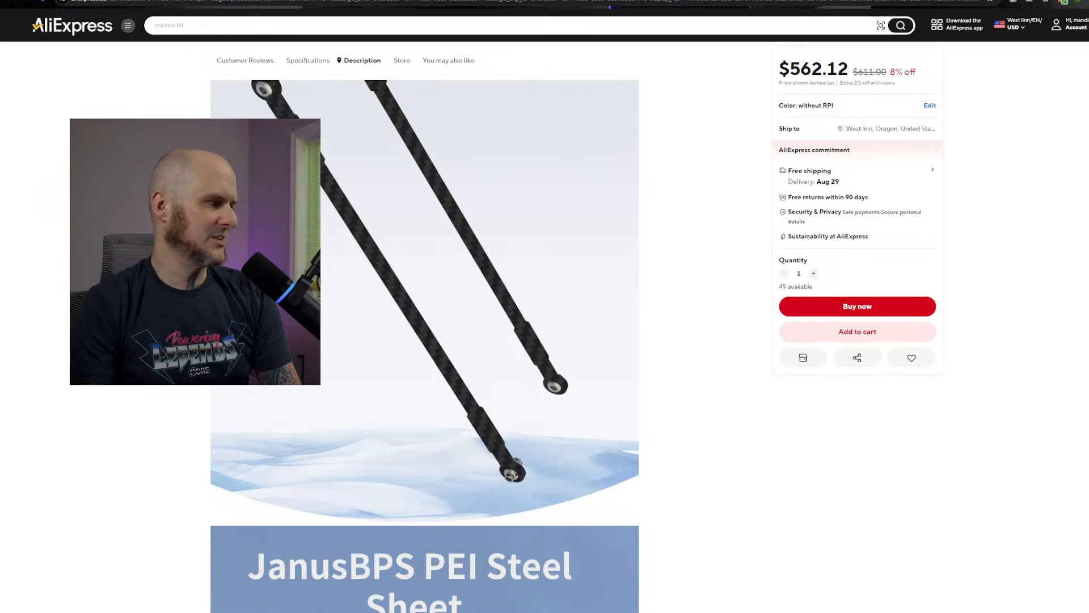
pyautogui.scroll(10, 571, 317)
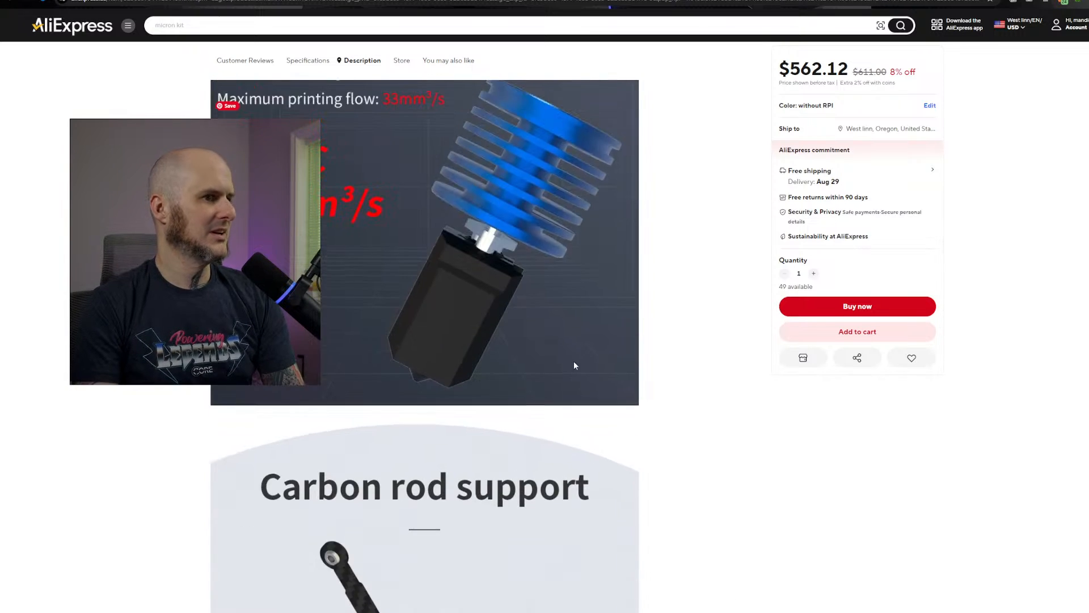
pyautogui.scroll(15, 580, 356)
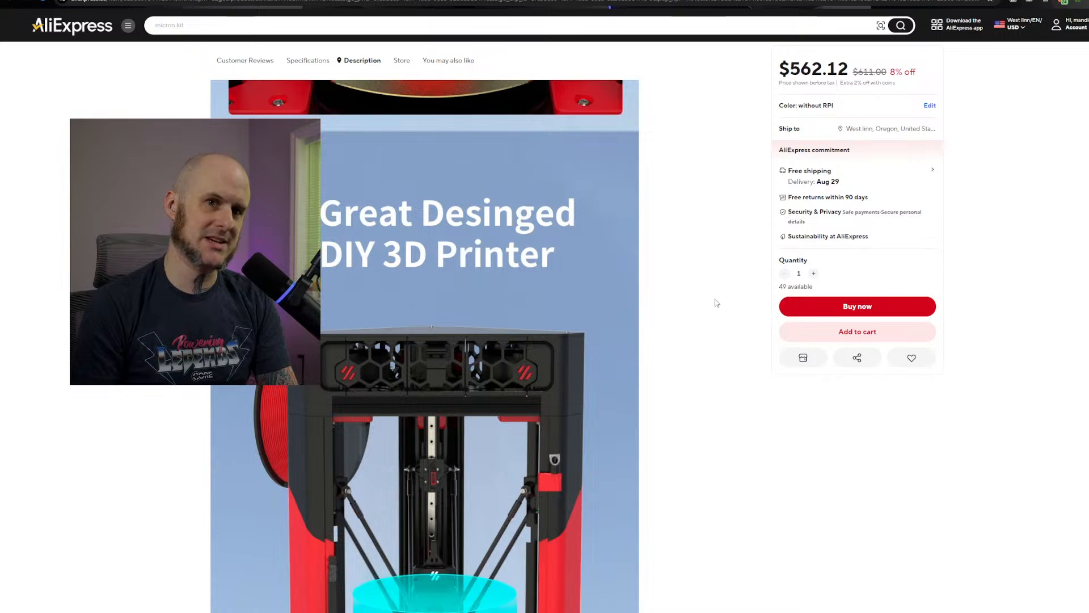
pyautogui.scroll(-2, 722, 276)
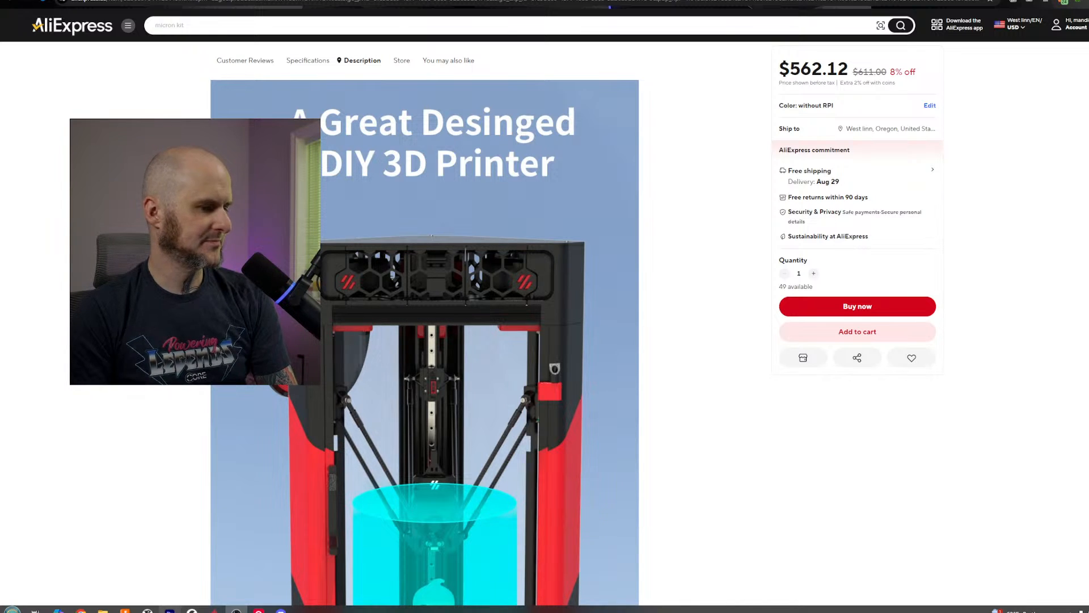
# Switch back to Fusion 360 and examine the toolhead's side profile, corner notch and front face.
pyautogui.click(125, 609)
pyautogui.scroll(-1, 693, 384)
pyautogui.keyDown('shift'); pyautogui.moveTo(692, 378); pyautogui.dragTo(817, 221, button='middle'); pyautogui.keyUp('shift')
pyautogui.scroll(3, 825, 216)
pyautogui.scroll(-3, 743, 284)
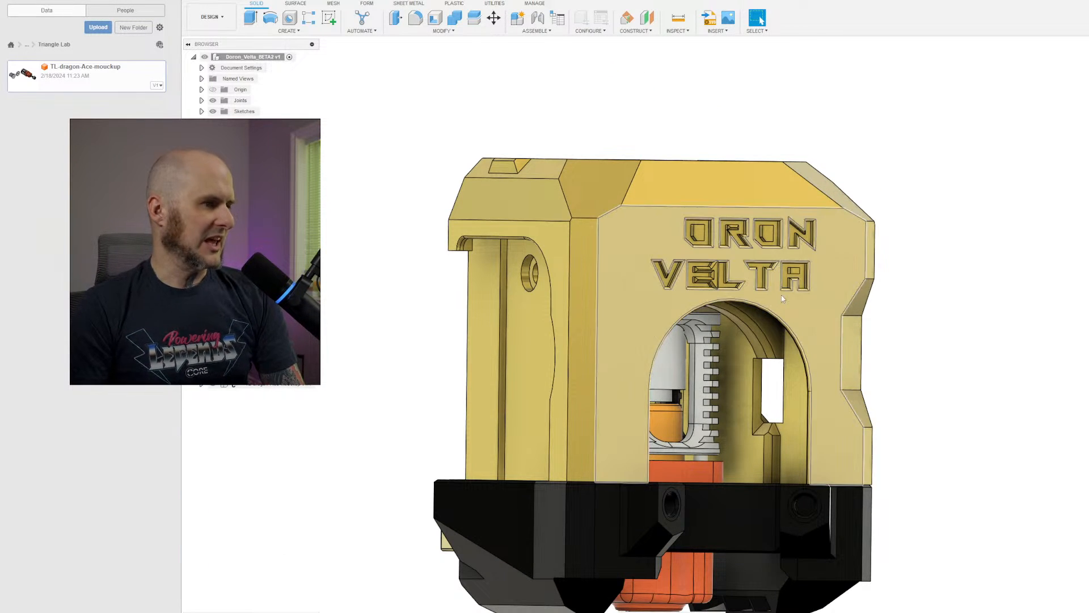
pyautogui.keyDown('shift'); pyautogui.moveTo(743, 284); pyautogui.dragTo(826, 312, button='middle'); pyautogui.keyUp('shift')
pyautogui.scroll(3, 897, 328)
pyautogui.keyDown('shift'); pyautogui.moveTo(897, 328); pyautogui.dragTo(831, 305, button='middle'); pyautogui.keyUp('shift')
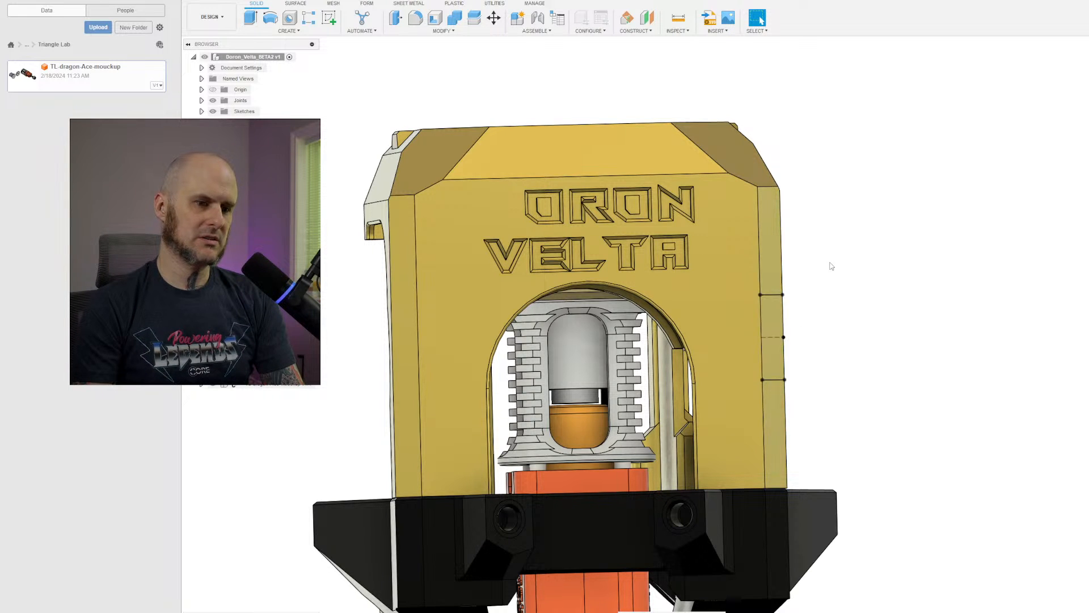
# Undo the remaining sketch work for the corner notch on the effector cage.
pyautogui.click(773, 318)
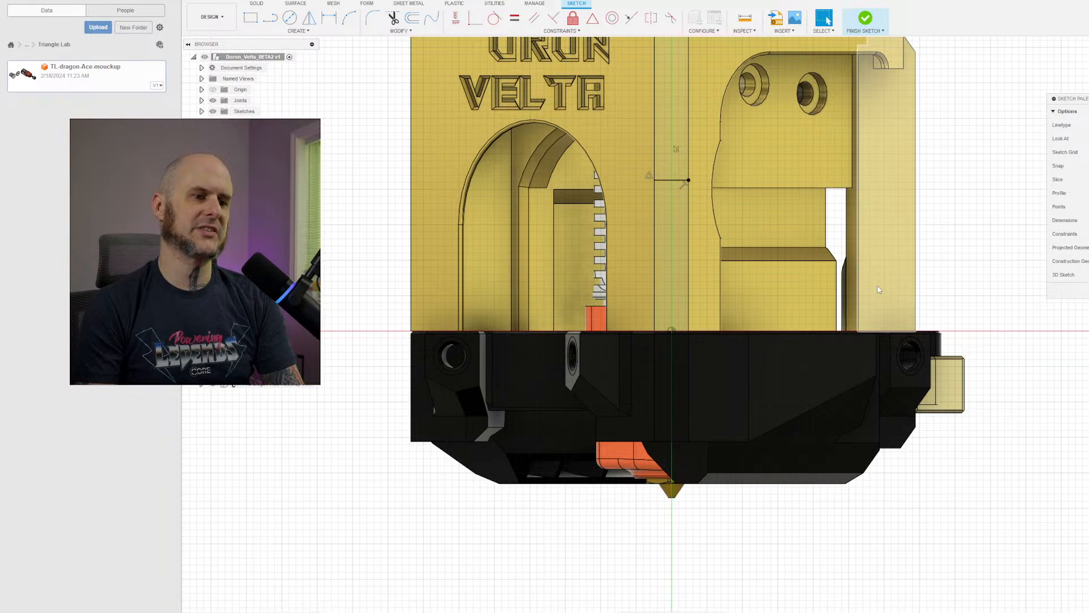
pyautogui.hotkey('ctrl', 'z')
pyautogui.scroll(-2, 781, 274)
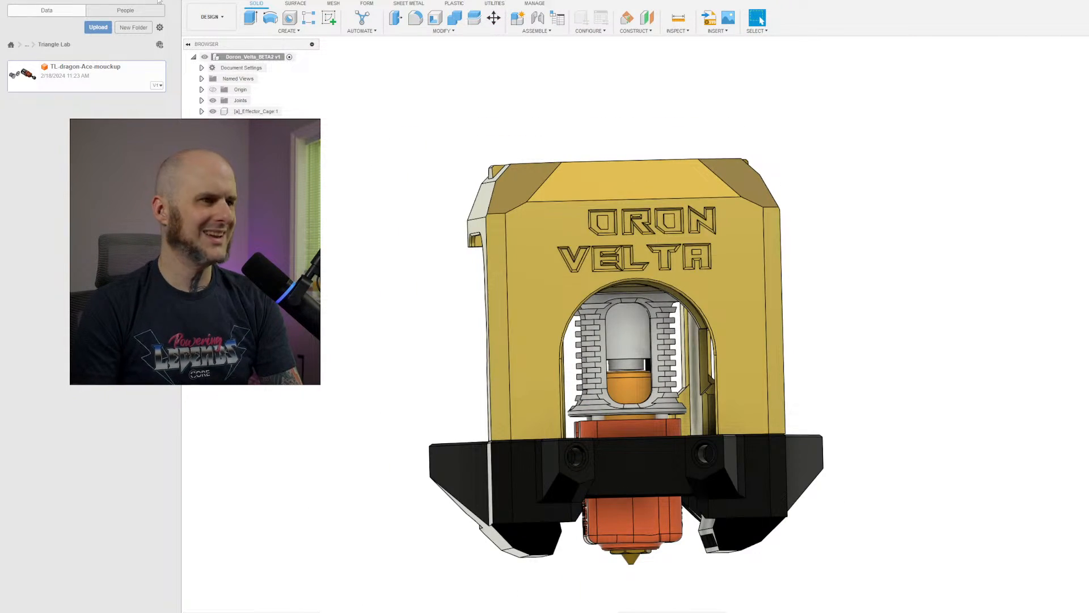
# Redo the undone sketch creation and the operations that follow it on the cage corner.
pyautogui.click(254, 1)
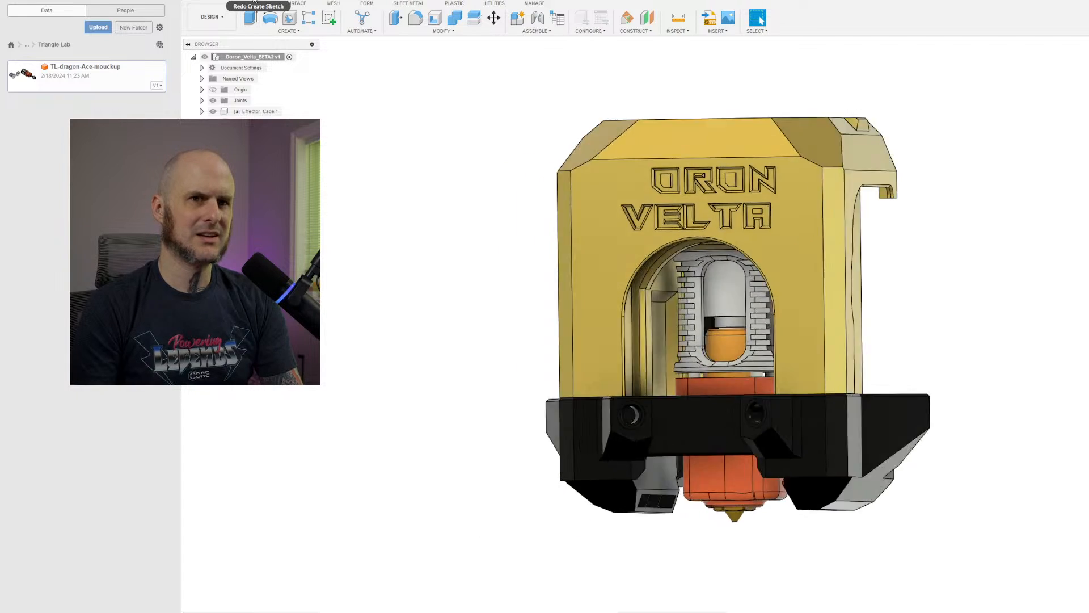
pyautogui.click(254, 1)
pyautogui.click(253, 1)
pyautogui.click(254, 1)
pyautogui.click(254, 1)
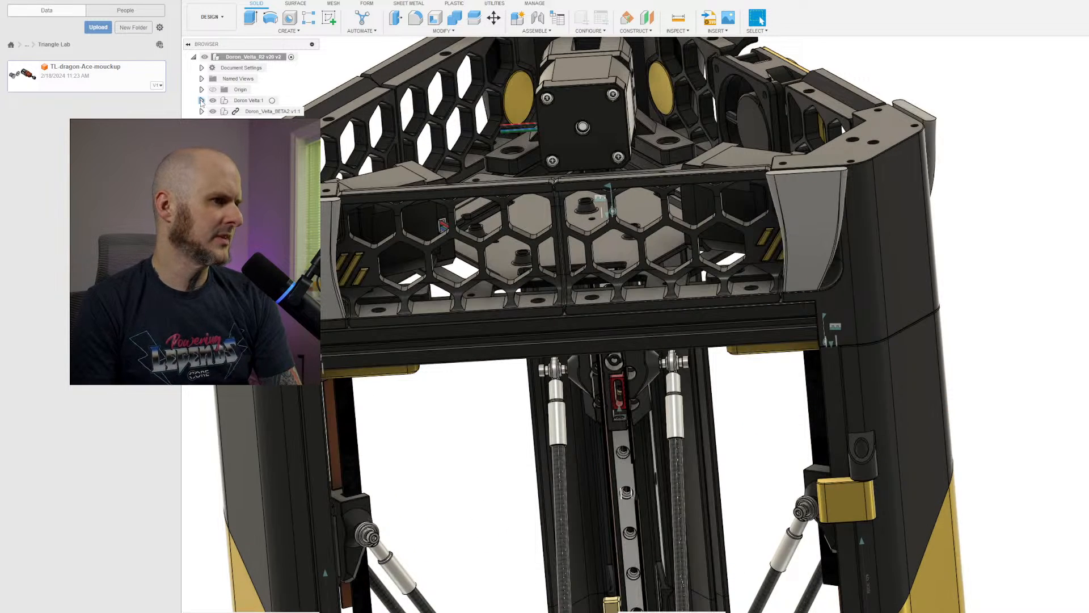
# Expand the Doron Velta component in the full printer design and examine the frame, arms and toolhead.
pyautogui.click(201, 100)
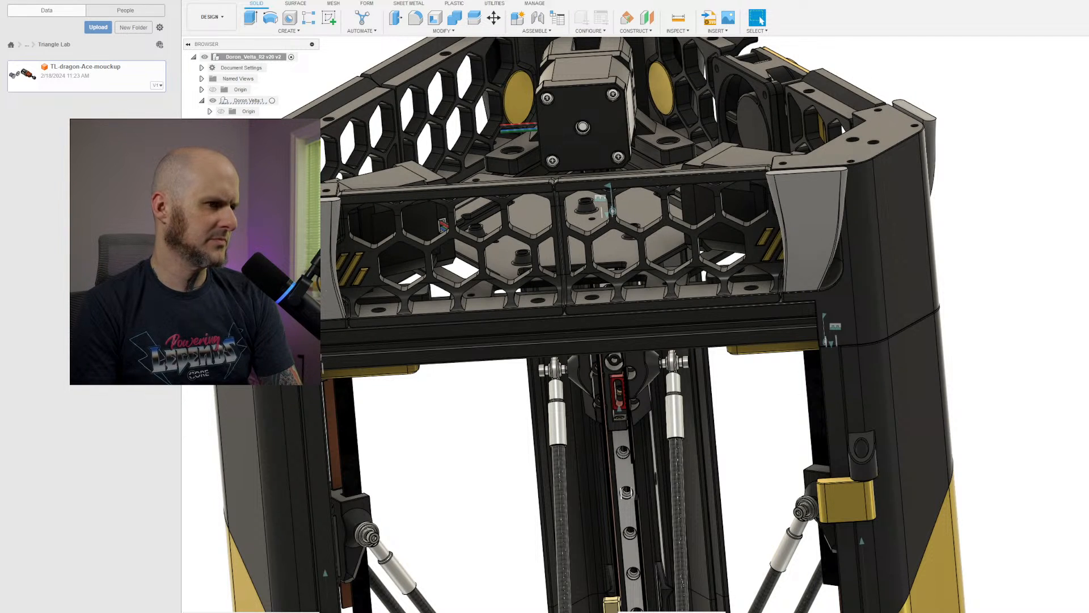
pyautogui.scroll(-2, 1039, 246)
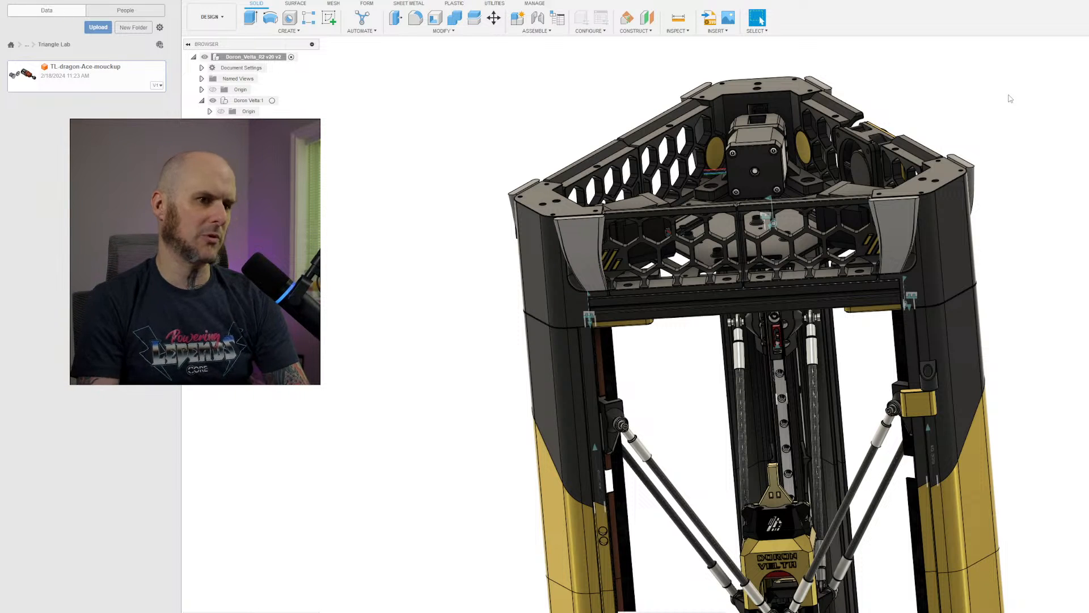
pyautogui.moveTo(780, 293); pyautogui.dragTo(685, 307, button='middle')
pyautogui.scroll(-1, 672, 301)
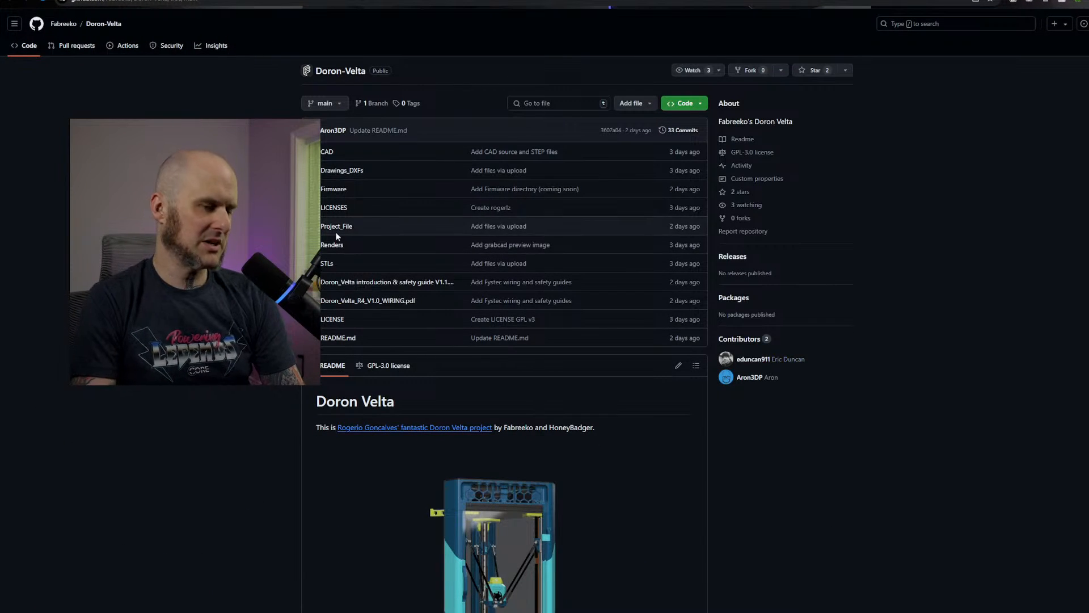
# Download the Doron_Velta-2024.08.step.7z archive from the repository's CAD folder and return to the repository's main page.
pyautogui.scroll(-10, 336, 236)
pyautogui.scroll(10, 355, 174)
pyautogui.click(327, 152)
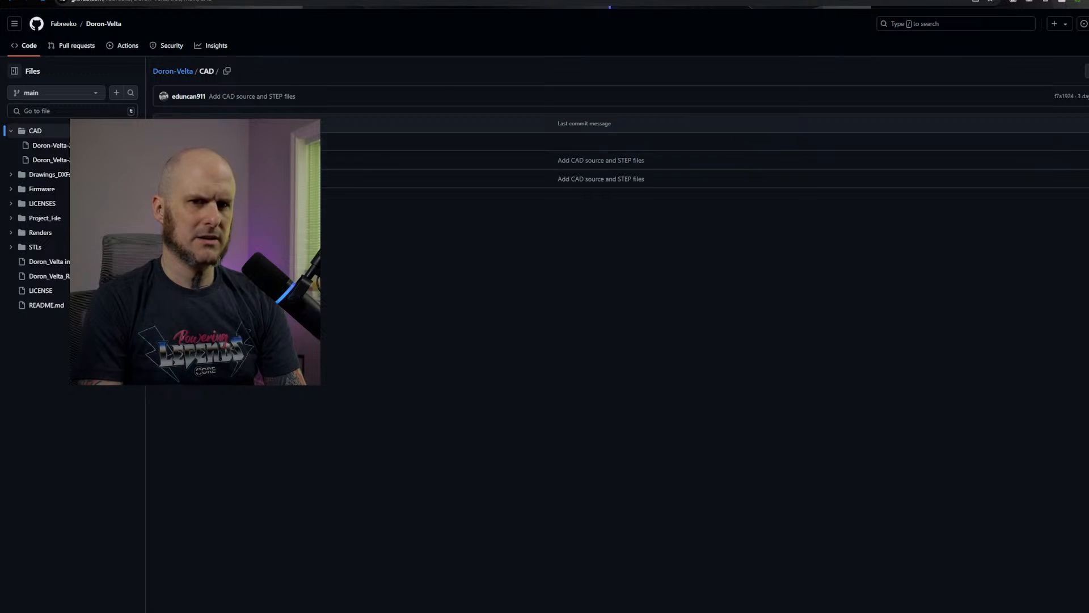
pyautogui.click(1004, 179)
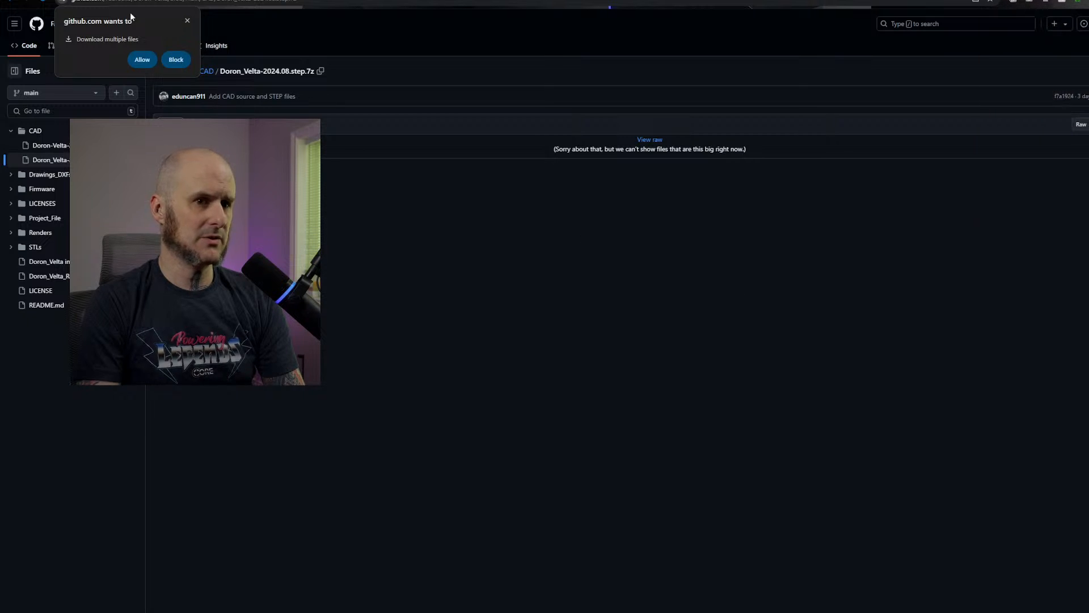
pyautogui.click(188, 21)
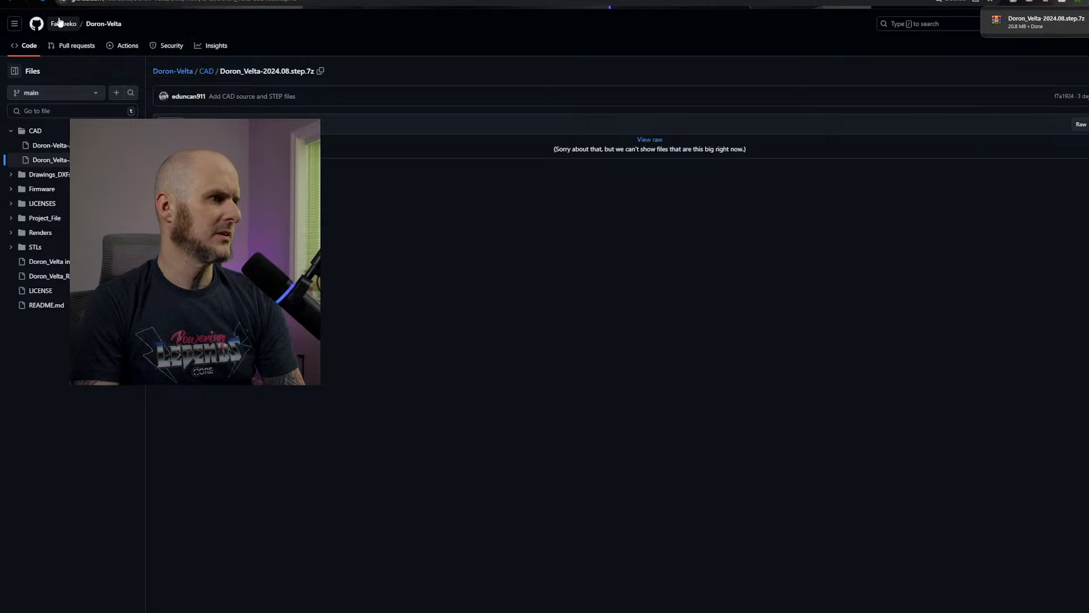
pyautogui.click(13, 3)
pyautogui.click(12, 3)
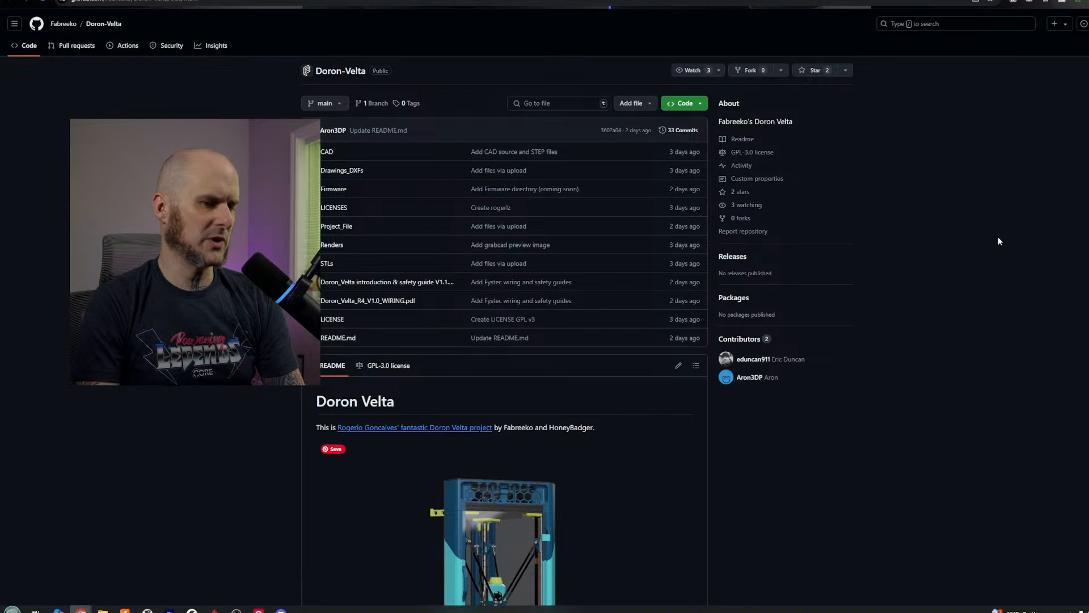
# Switch to Fusion 360 and examine the full printer's frame, arms, toolhead and bed from several angles.
pyautogui.moveTo(236, 611)
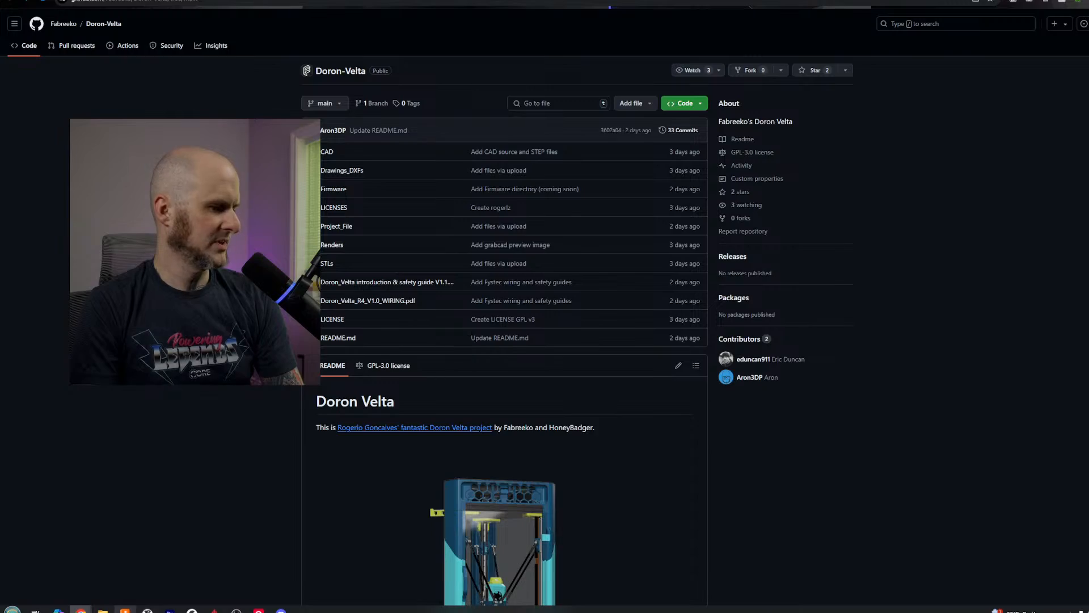
pyautogui.click(125, 610)
pyautogui.scroll(-3, 566, 413)
pyautogui.keyDown('shift'); pyautogui.moveTo(567, 414); pyautogui.dragTo(433, 308, button='middle'); pyautogui.keyUp('shift')
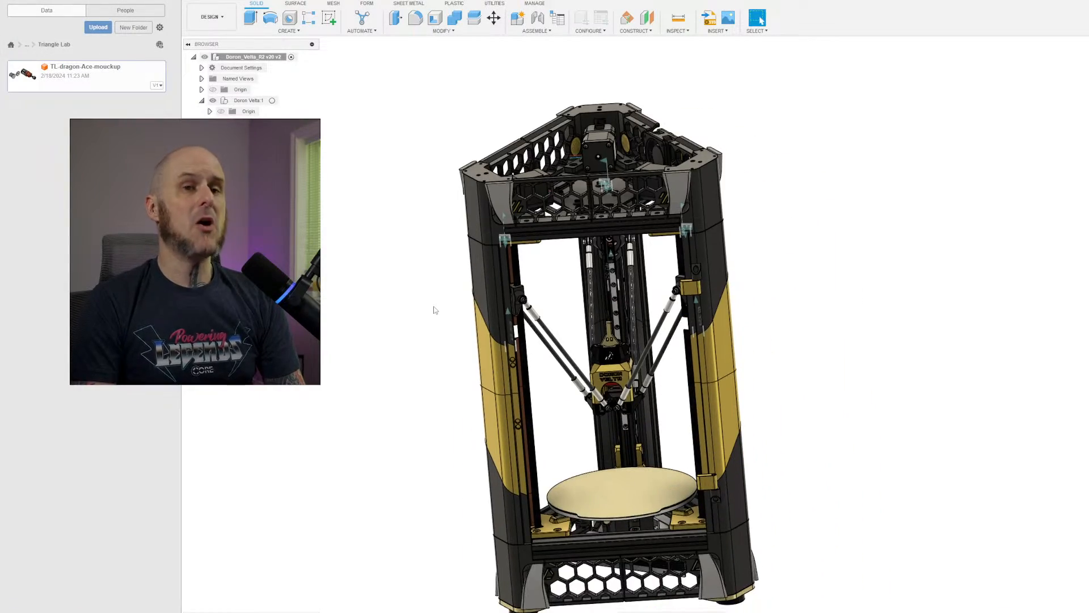
pyautogui.moveTo(448, 345)
pyautogui.keyDown('shift'); pyautogui.mouseDown(button='middle')
pyautogui.moveTo(462, 309)
pyautogui.moveTo(450, 304)
pyautogui.moveTo(435, 314)
pyautogui.moveTo(443, 323)
pyautogui.moveTo(474, 326)
pyautogui.moveTo(458, 337)
pyautogui.mouseUp(button='middle'); pyautogui.keyUp('shift')
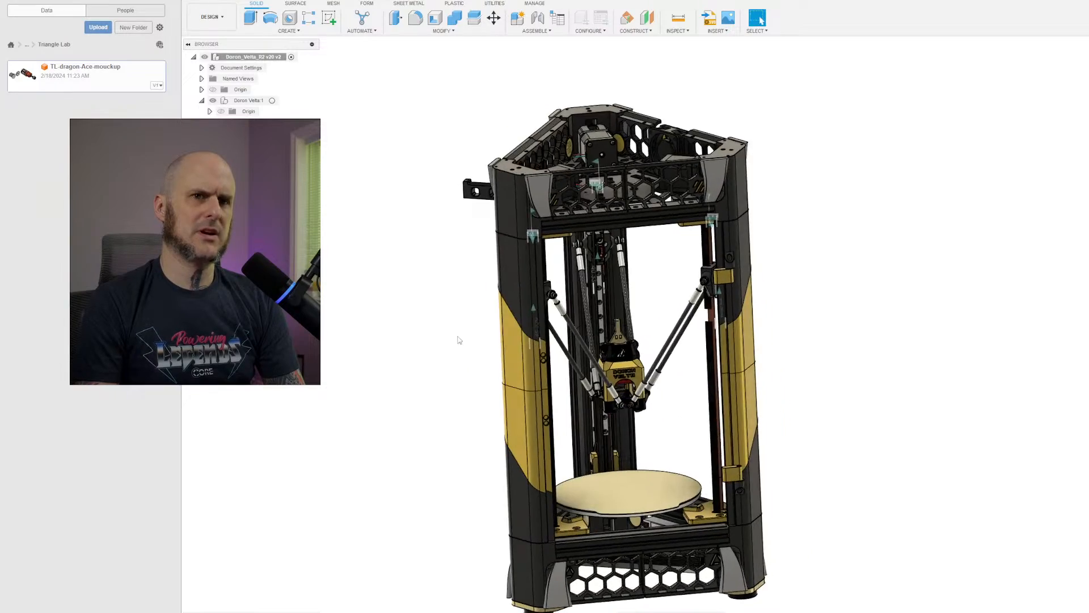
pyautogui.moveTo(762, 310); pyautogui.dragTo(752, 283, button='middle')
pyautogui.scroll(-1, 762, 310)
pyautogui.keyDown('shift'); pyautogui.moveTo(834, 293); pyautogui.dragTo(873, 236, button='middle'); pyautogui.keyUp('shift')
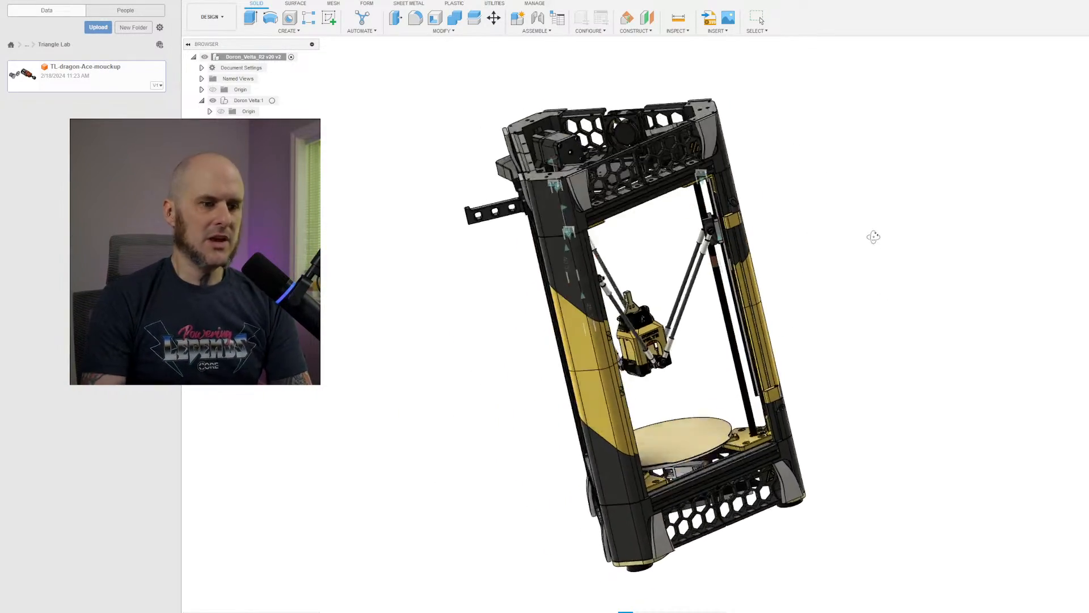
pyautogui.scroll(4, 824, 275)
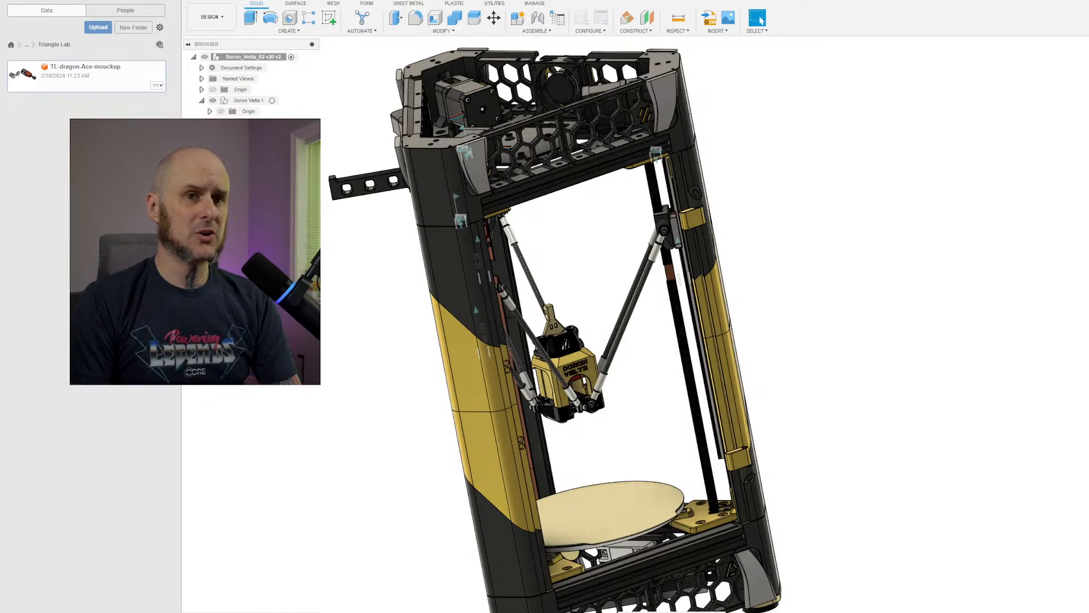
pyautogui.keyDown('shift'); pyautogui.moveTo(851, 190); pyautogui.dragTo(682, 389, button='middle'); pyautogui.keyUp('shift')
pyautogui.scroll(4, 683, 388)
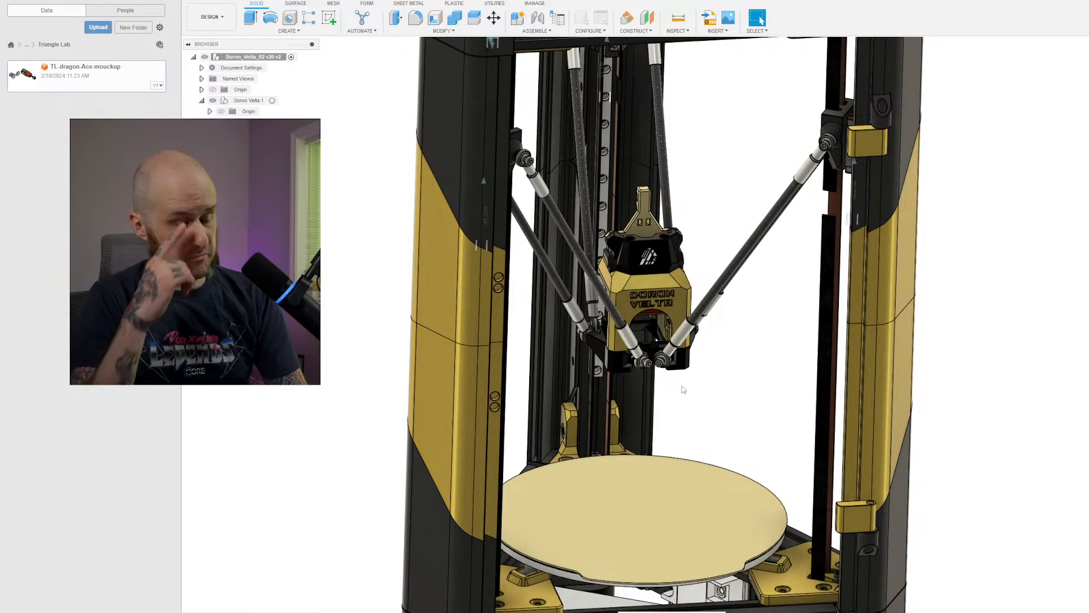
pyautogui.scroll(-5, 684, 390)
pyautogui.moveTo(648, 374)
pyautogui.keyDown('shift'); pyautogui.mouseDown(button='middle')
pyautogui.moveTo(630, 363)
pyautogui.moveTo(656, 365)
pyautogui.mouseUp(button='middle'); pyautogui.keyUp('shift')
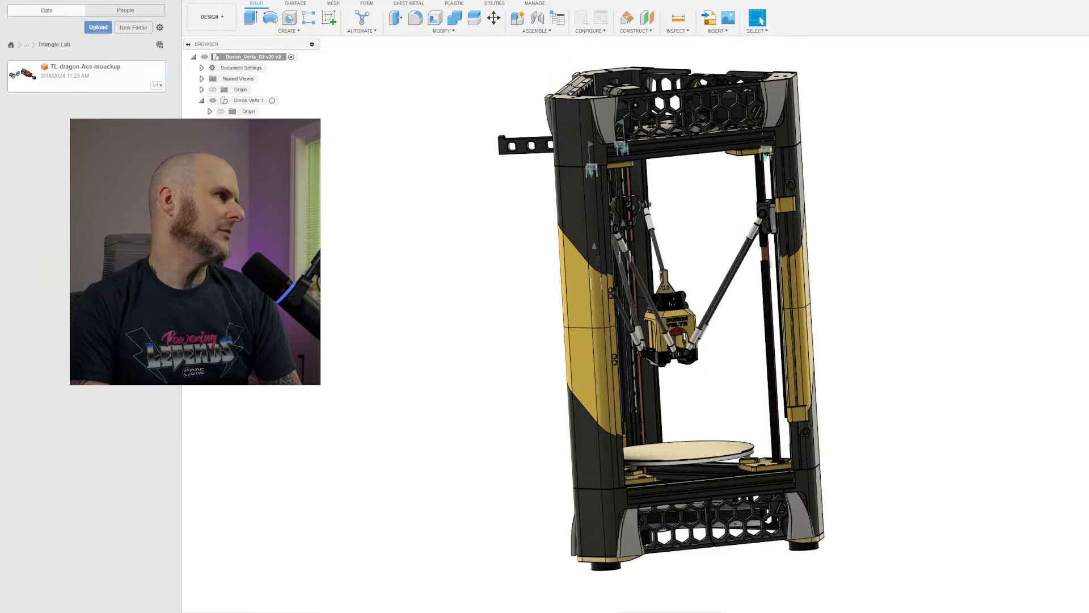
# Switch to the Cookiecad store in the browser and open the Dark Magic PLA filament from the PLA Elixir range.
pyautogui.moveTo(0, 158); pyautogui.dragTo(707, 161)
pyautogui.doubleClick(765, 165)
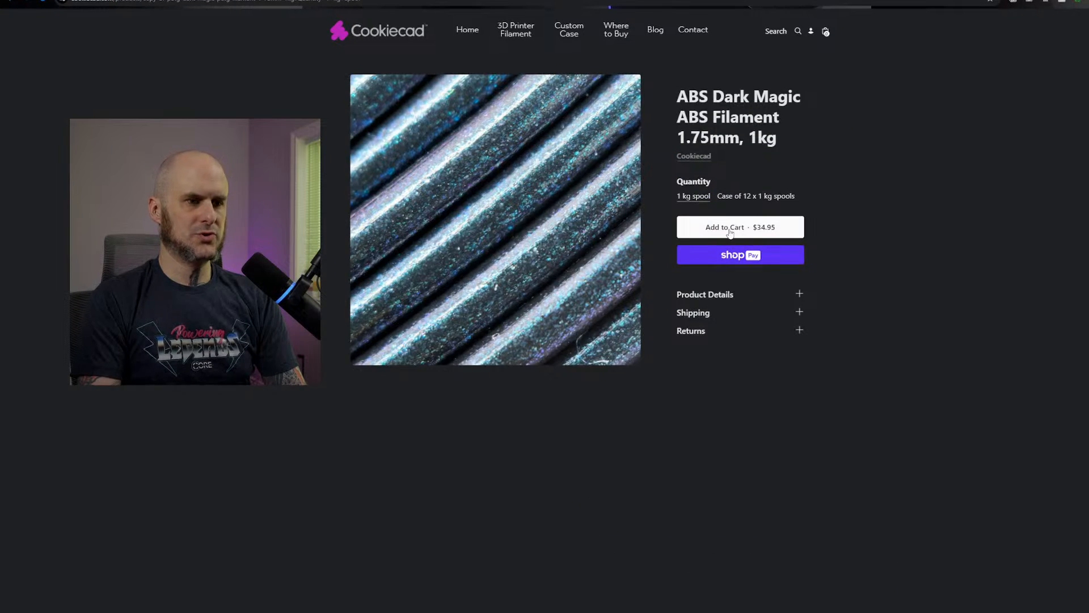
pyautogui.keyDown('ctrl'); pyautogui.scroll(3, 547, 345); pyautogui.keyUp('ctrl')
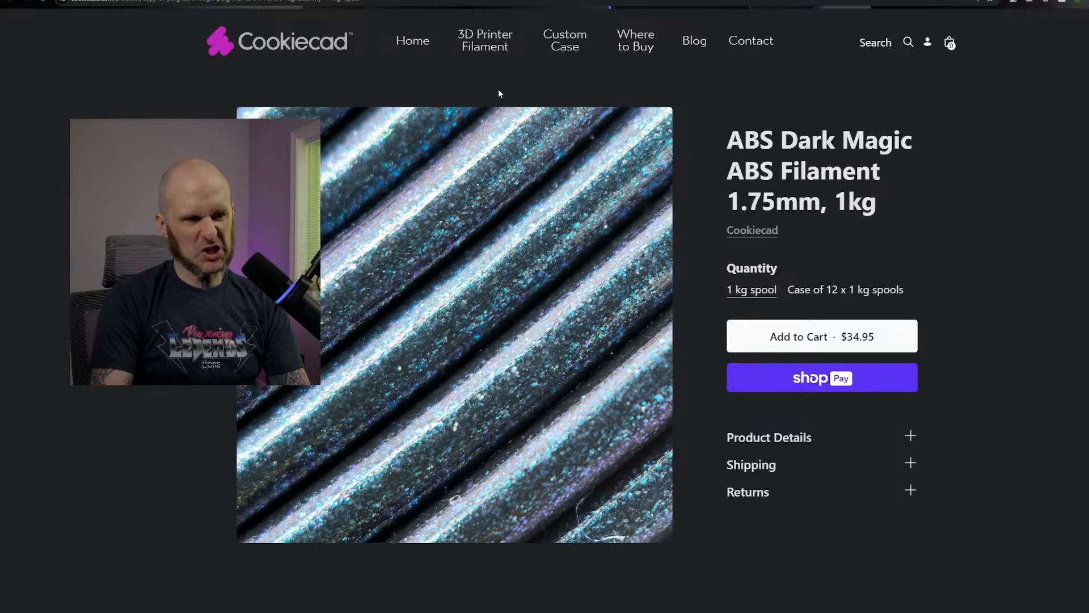
pyautogui.click(488, 47)
pyautogui.scroll(-5, 655, 394)
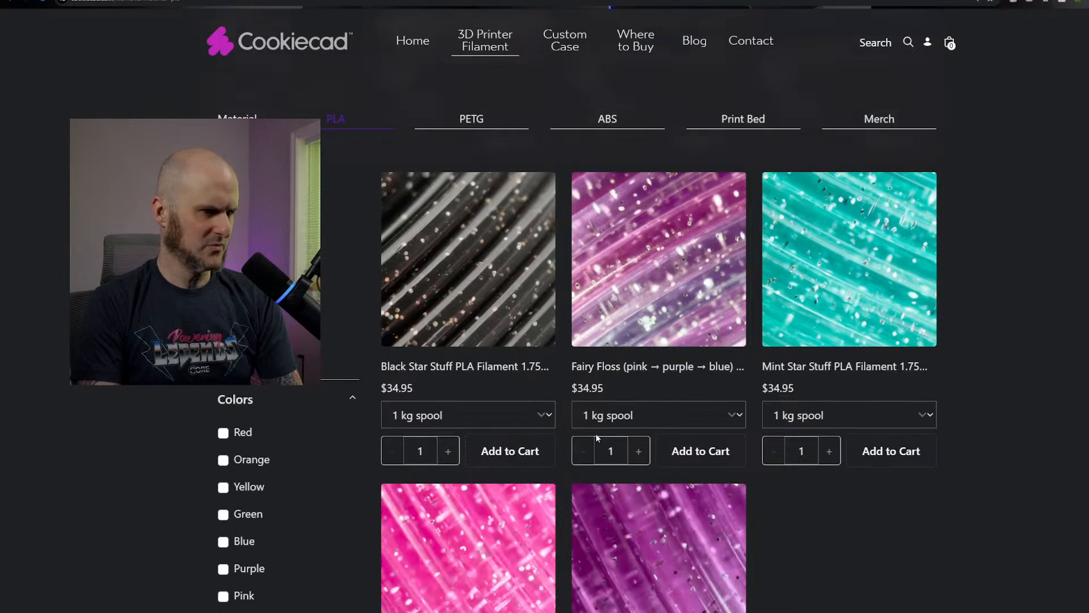
pyautogui.scroll(-8, 652, 450)
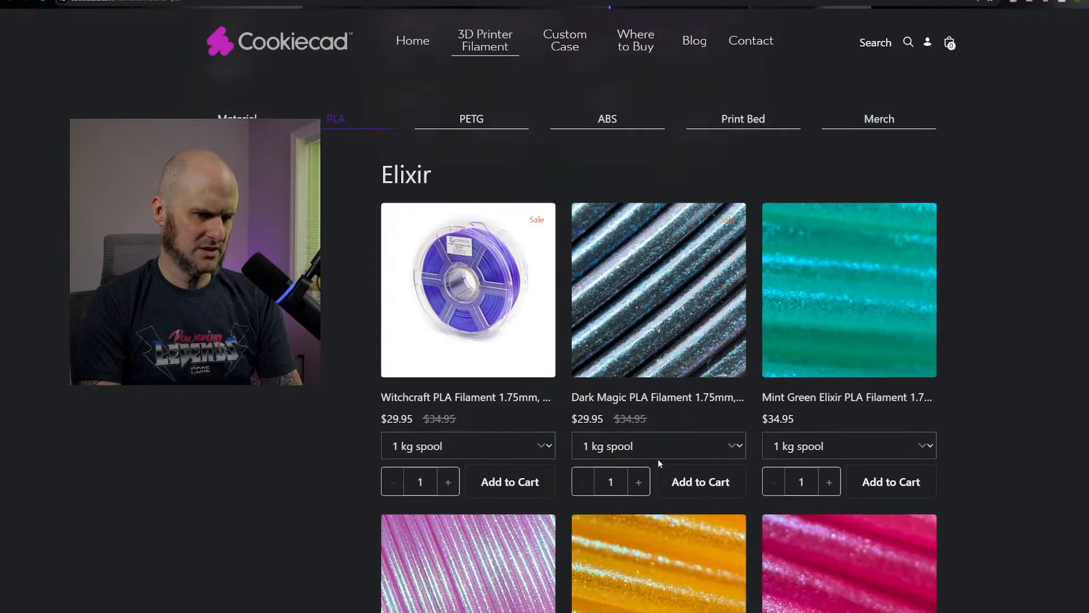
pyautogui.click(680, 336)
# Examine the Dark Magic PLA filament's product photos and related products.
pyautogui.scroll(-2, 465, 100)
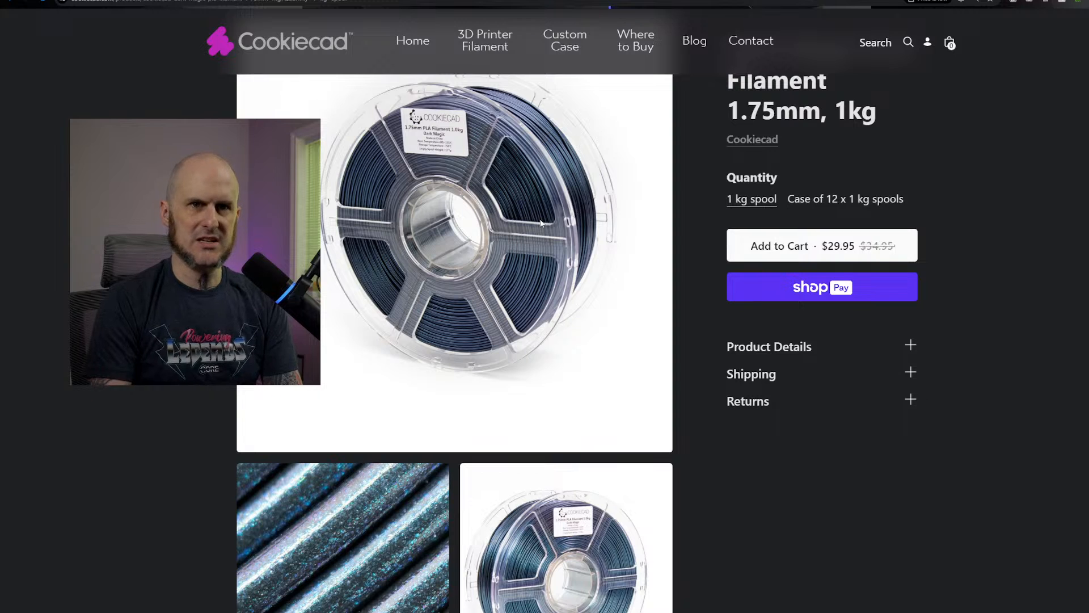
pyautogui.scroll(1, 637, 272)
pyautogui.scroll(1, 573, 289)
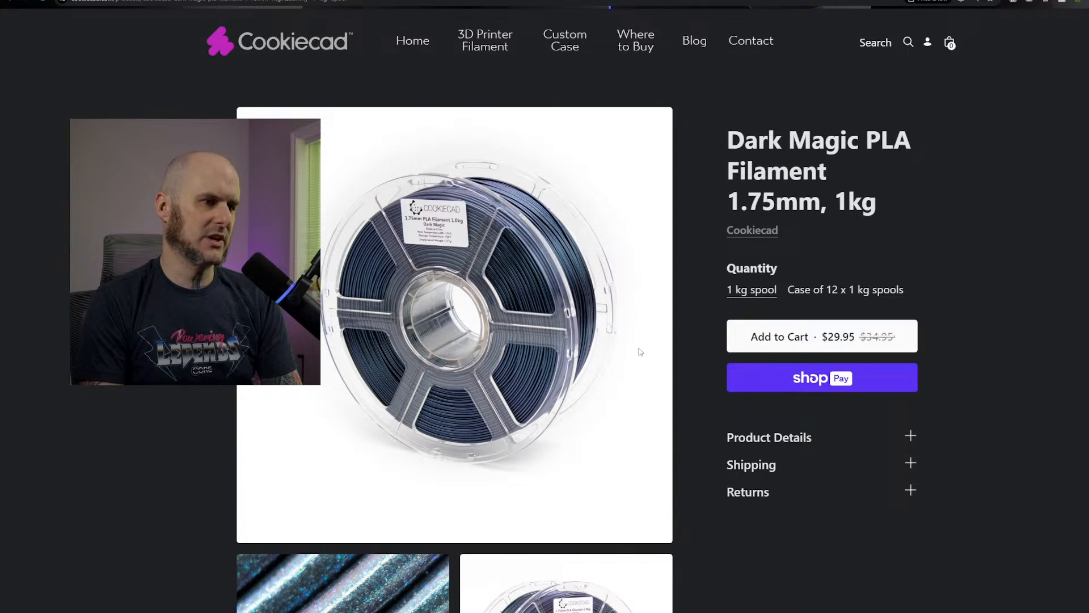
pyautogui.scroll(-2, 593, 354)
pyautogui.scroll(2, 598, 360)
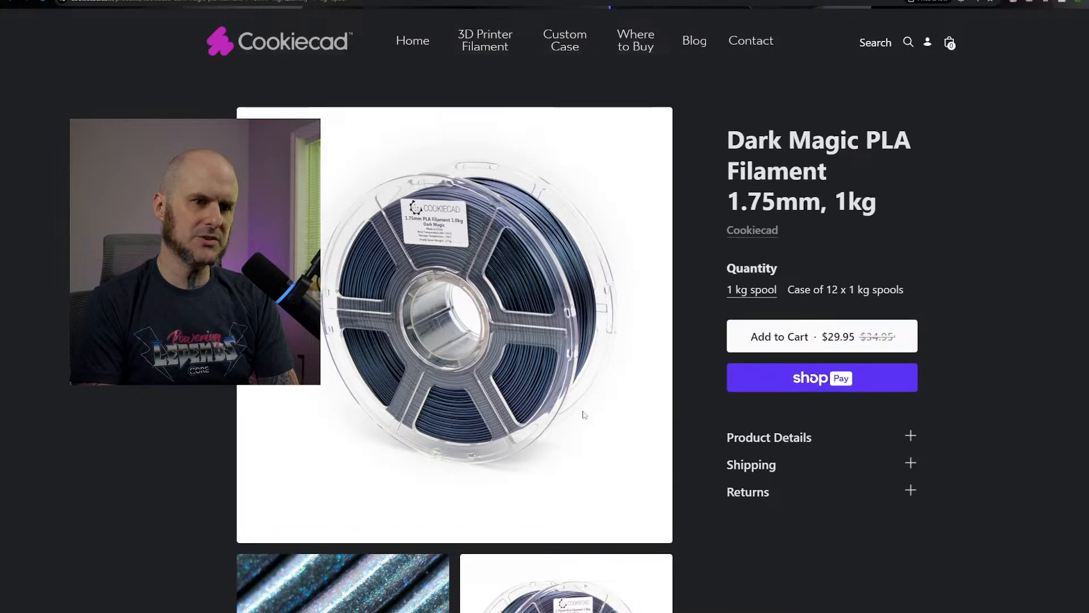
pyautogui.scroll(-5, 581, 390)
pyautogui.scroll(-2, 583, 418)
pyautogui.scroll(-1, 599, 417)
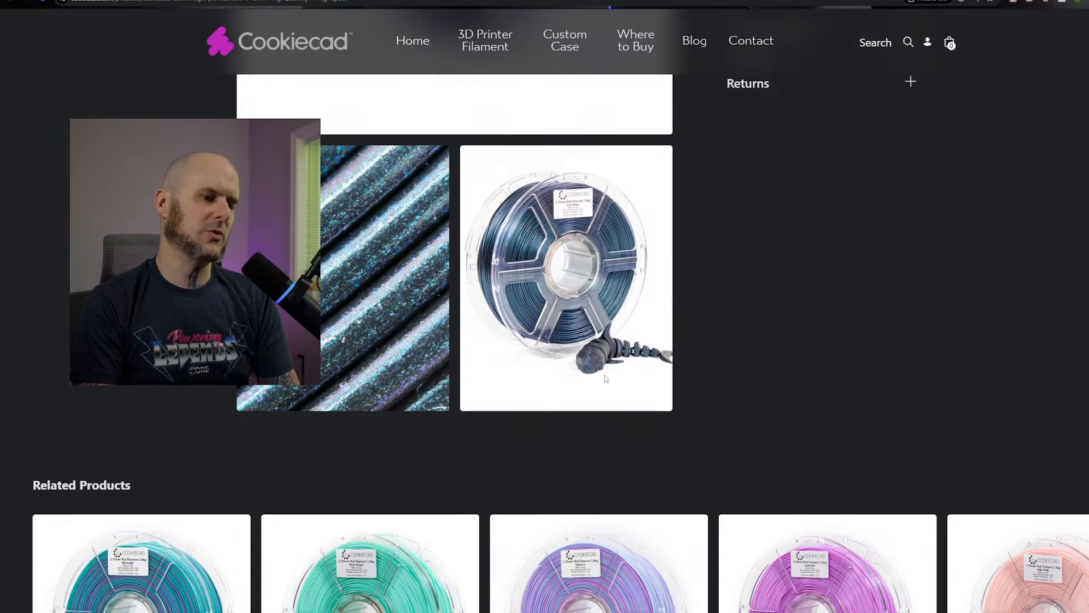
pyautogui.scroll(6, 606, 379)
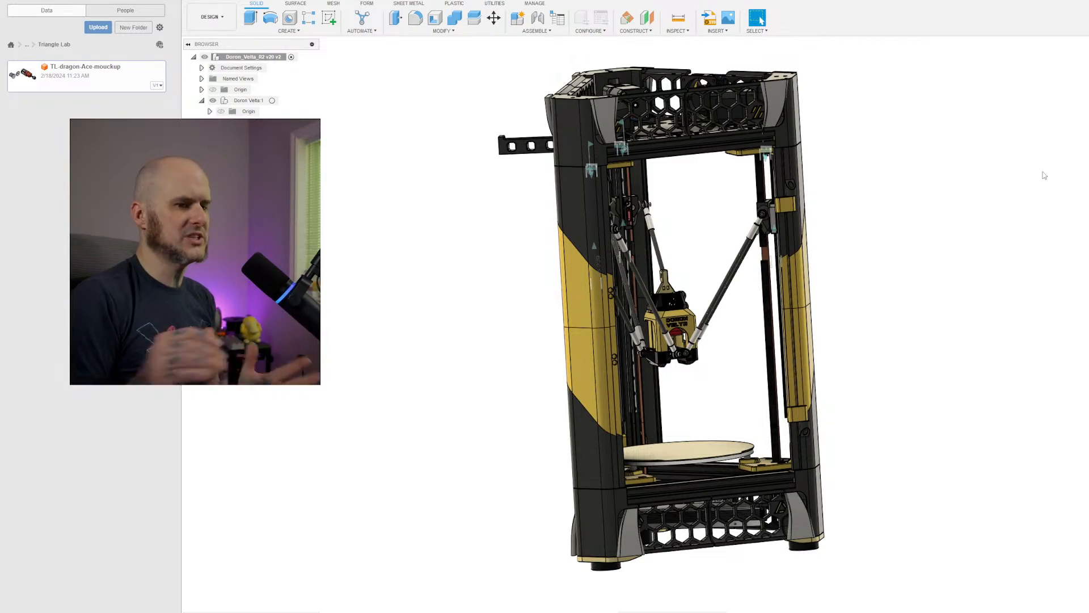
# Switch back to Fusion 360 and examine the toolhead and arms up close, followed by the whole printer.
pyautogui.scroll(10, 641, 339)
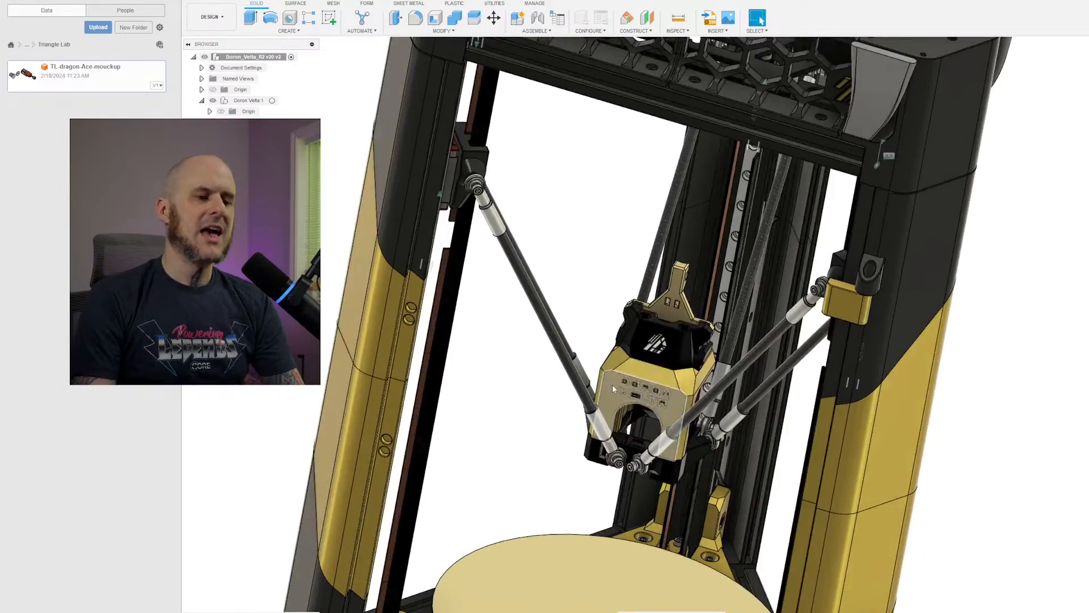
pyautogui.scroll(3, 603, 393)
pyautogui.keyDown('shift'); pyautogui.moveTo(619, 355); pyautogui.dragTo(705, 342, button='middle'); pyautogui.keyUp('shift')
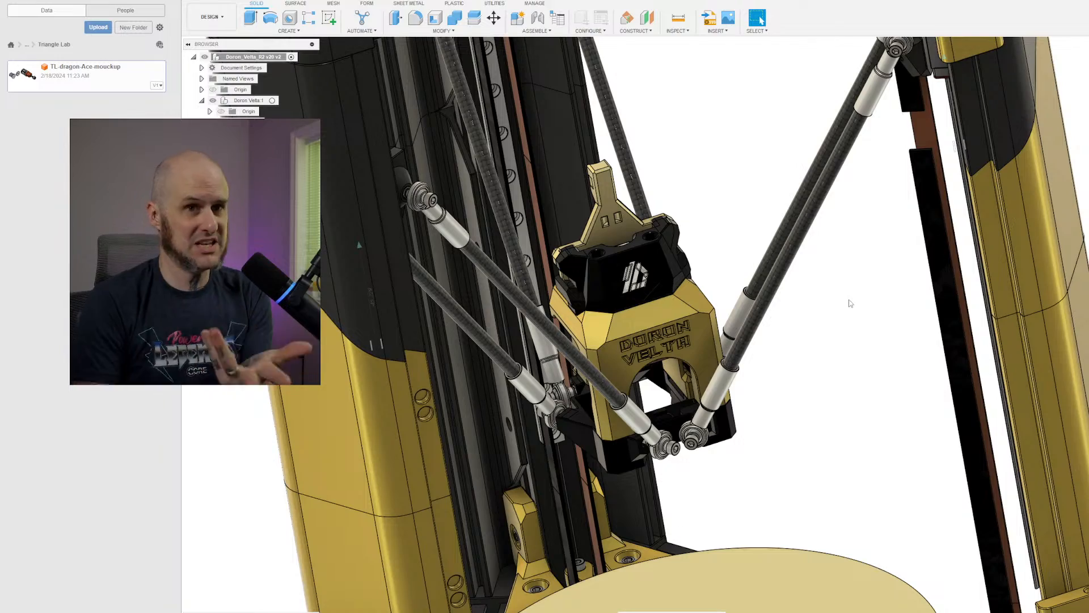
pyautogui.scroll(-10, 828, 270)
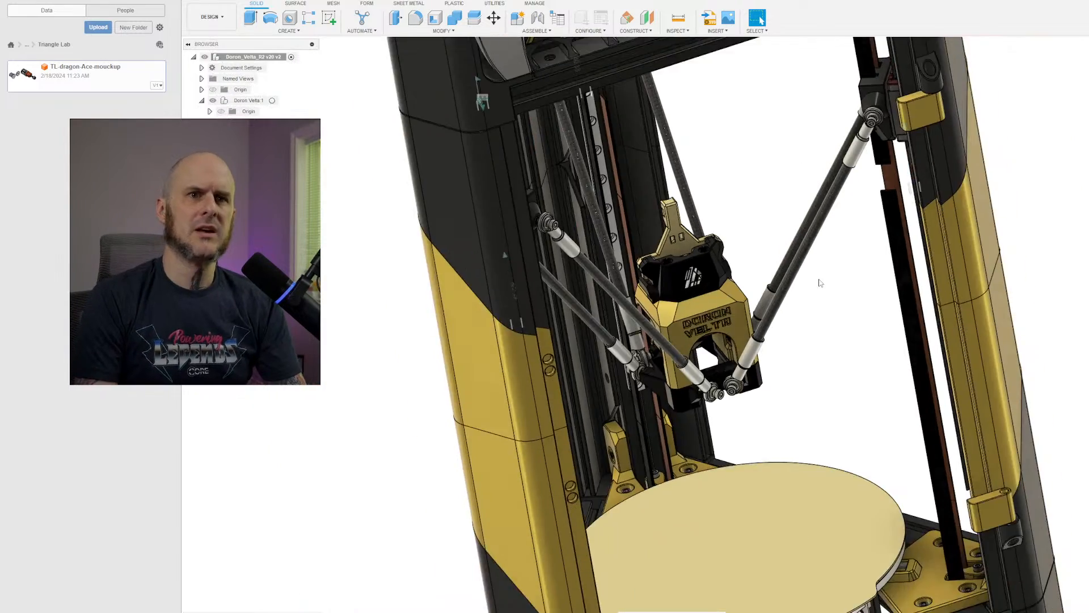
pyautogui.keyDown('shift'); pyautogui.moveTo(761, 307); pyautogui.dragTo(779, 273, button='middle'); pyautogui.keyUp('shift')
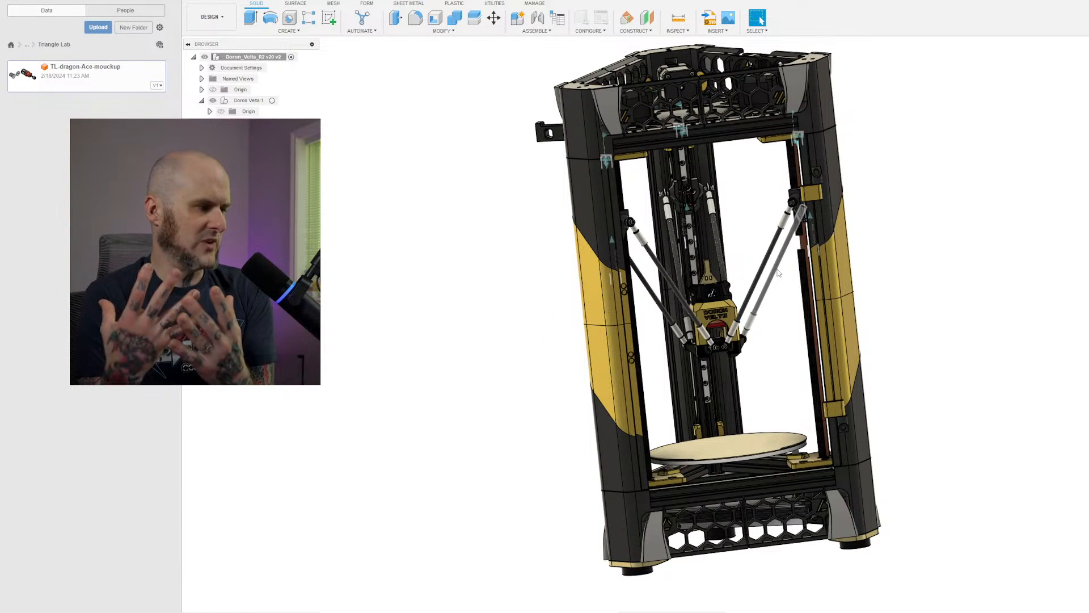
pyautogui.moveTo(281, 611)
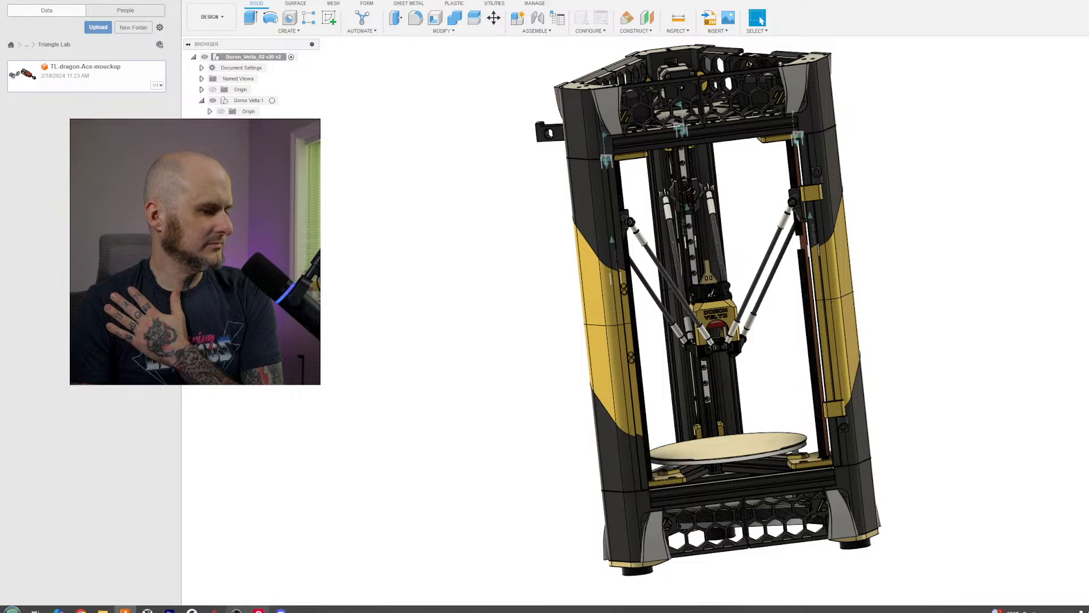
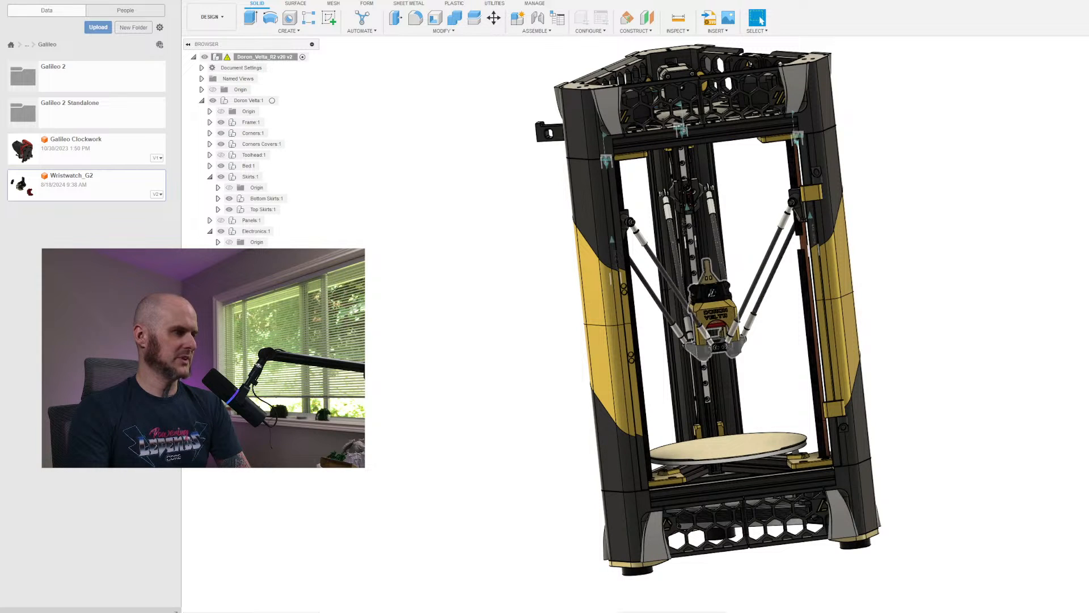
# Update the linked toolhead component in the full printer assembly to its latest version.
pyautogui.rightClick(237, 363)
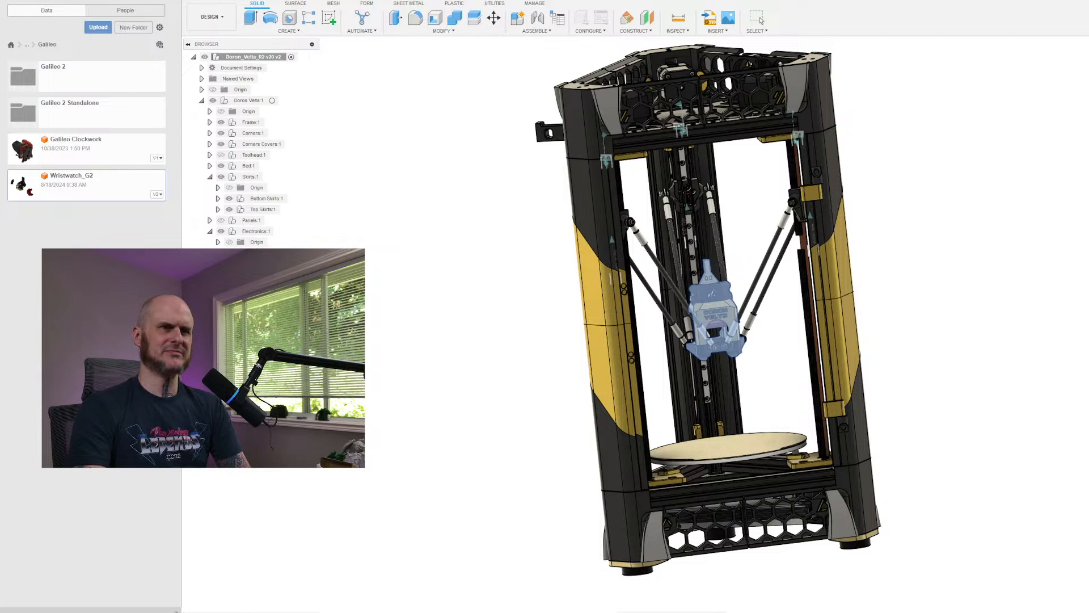
pyautogui.click(758, 18)
pyautogui.scroll(2, 819, 297)
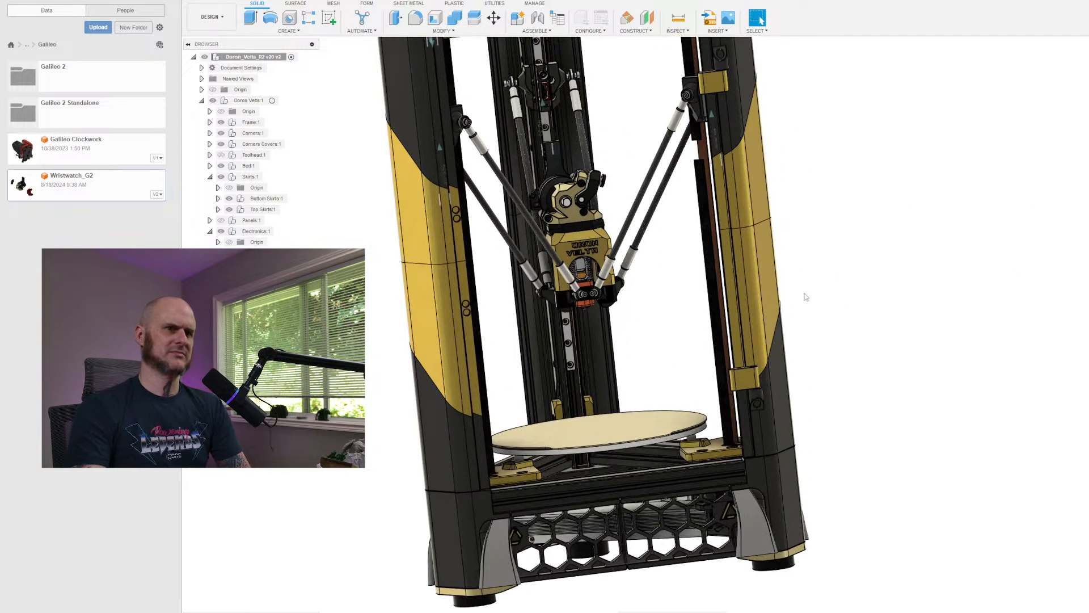
pyautogui.scroll(2, 713, 297)
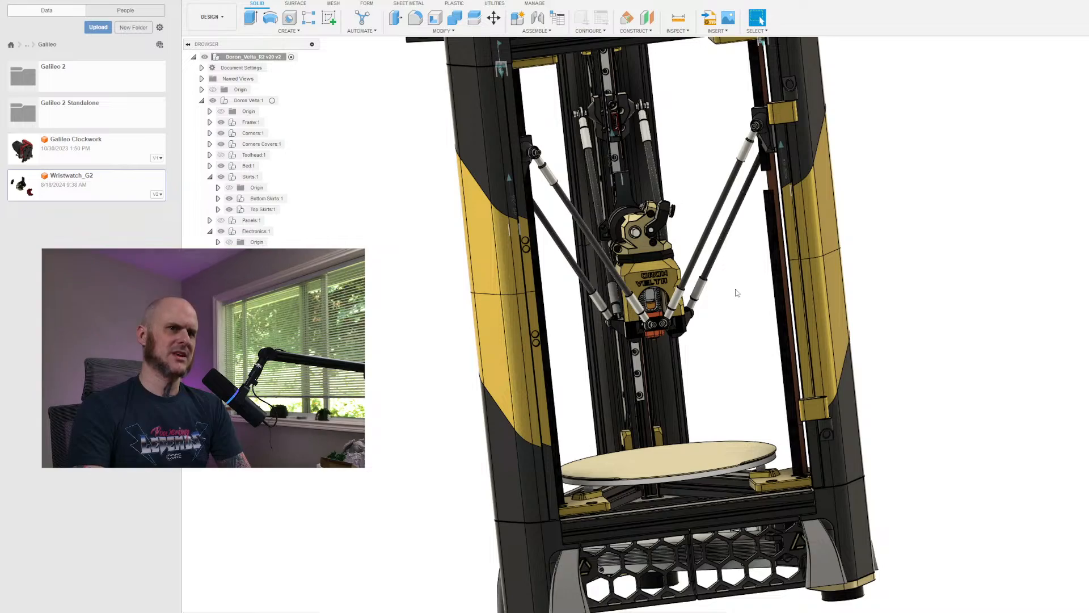
# Examine the updated toolhead and its extruder between the arms inside the printer frame from several angles.
pyautogui.keyDown('shift'); pyautogui.moveTo(746, 277); pyautogui.dragTo(639, 199, button='middle'); pyautogui.keyUp('shift')
pyautogui.scroll(2, 726, 244)
pyautogui.scroll(-2, 668, 241)
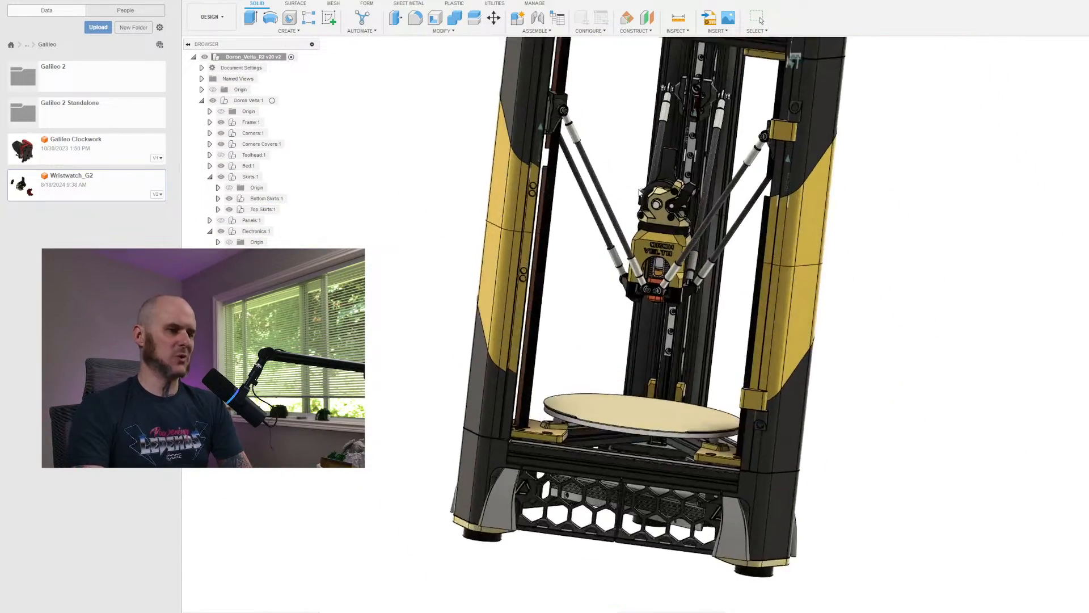
pyautogui.scroll(3, 641, 205)
pyautogui.scroll(-3, 675, 308)
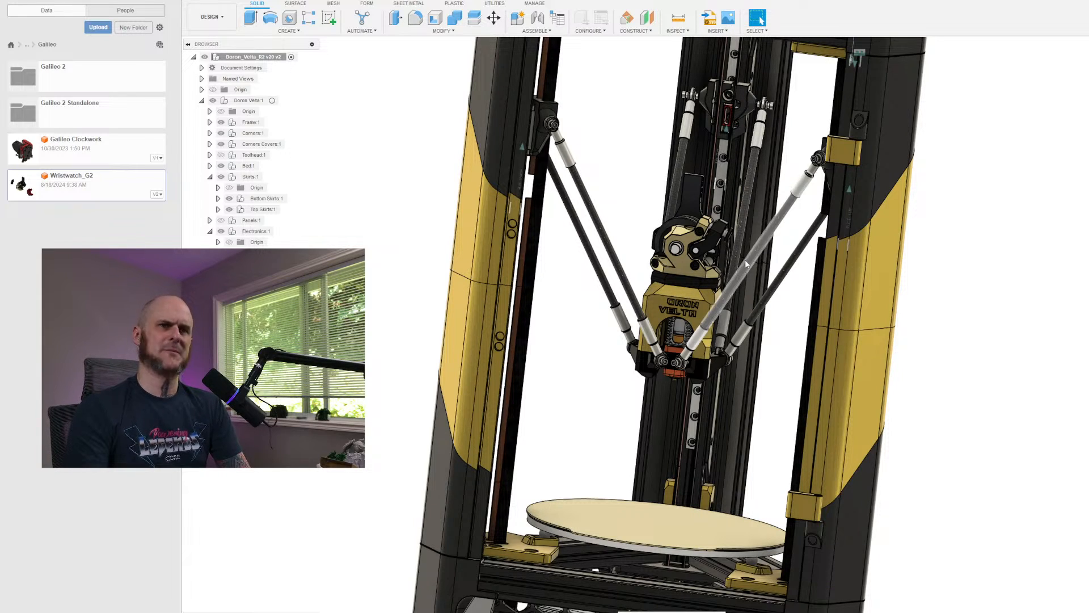
pyautogui.keyDown('shift'); pyautogui.moveTo(744, 263); pyautogui.dragTo(744, 278, button='middle'); pyautogui.keyUp('shift')
pyautogui.scroll(2, 743, 278)
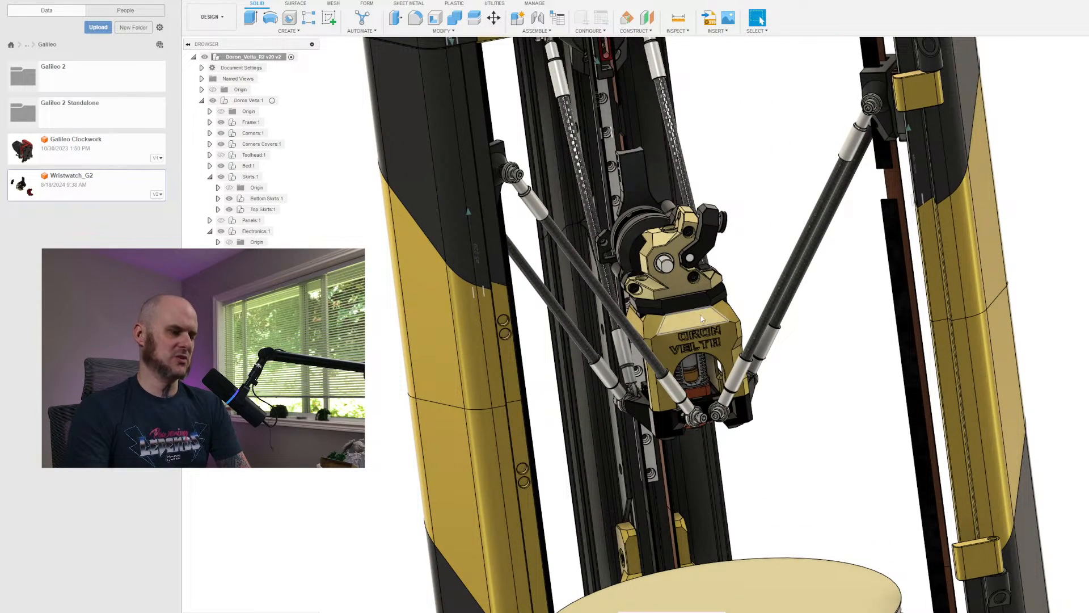
pyautogui.scroll(-6, 680, 315)
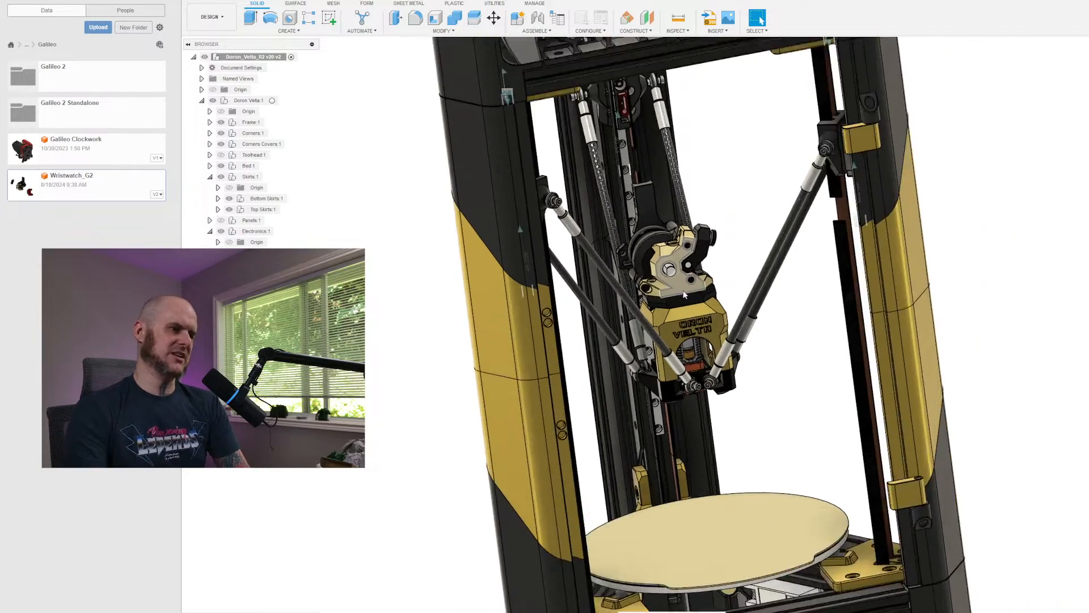
pyautogui.keyDown('shift'); pyautogui.moveTo(681, 315); pyautogui.dragTo(689, 290, button='middle'); pyautogui.keyUp('shift')
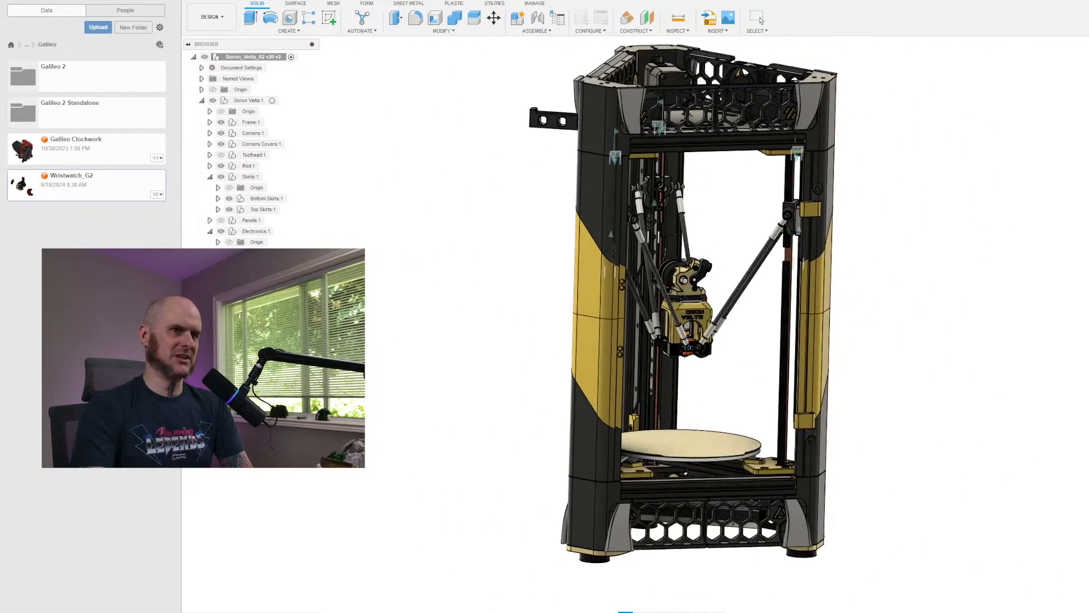
pyautogui.scroll(3, 775, 194)
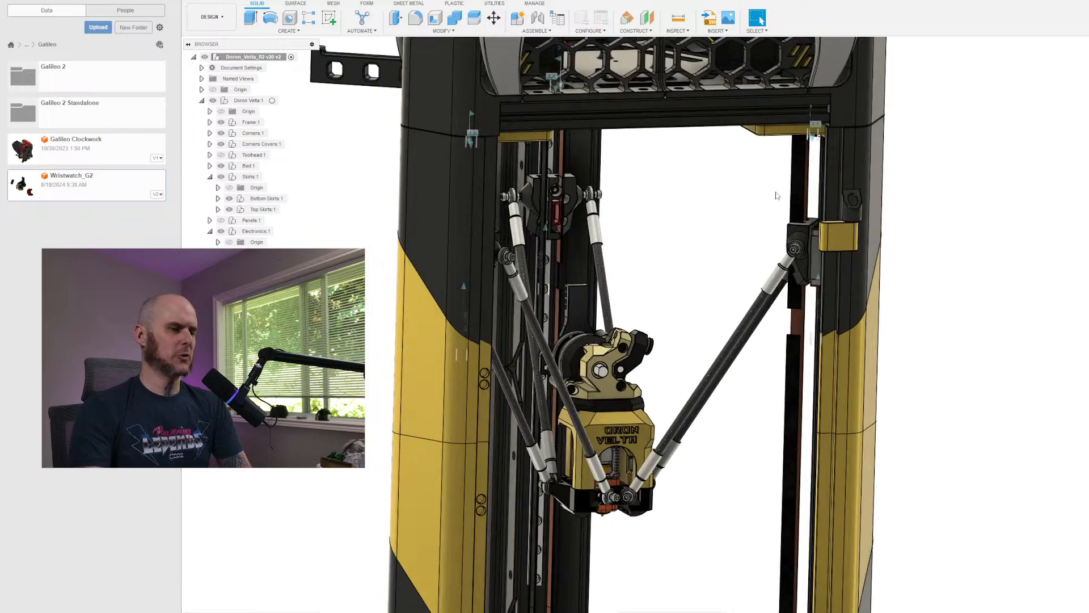
# Examine the toolhead, its arms and the printer frame up close and from above in the full assembly.
pyautogui.scroll(-3, 710, 270)
pyautogui.keyDown('shift'); pyautogui.moveTo(710, 270); pyautogui.dragTo(701, 288, button='middle'); pyautogui.keyUp('shift')
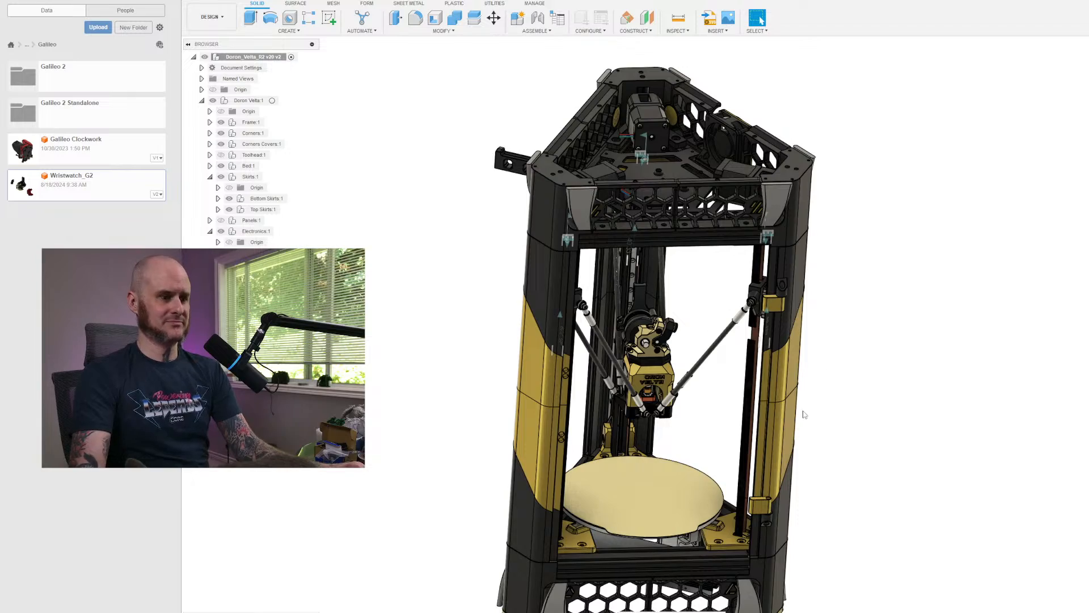
pyautogui.scroll(-2, 810, 414)
pyautogui.scroll(6, 719, 340)
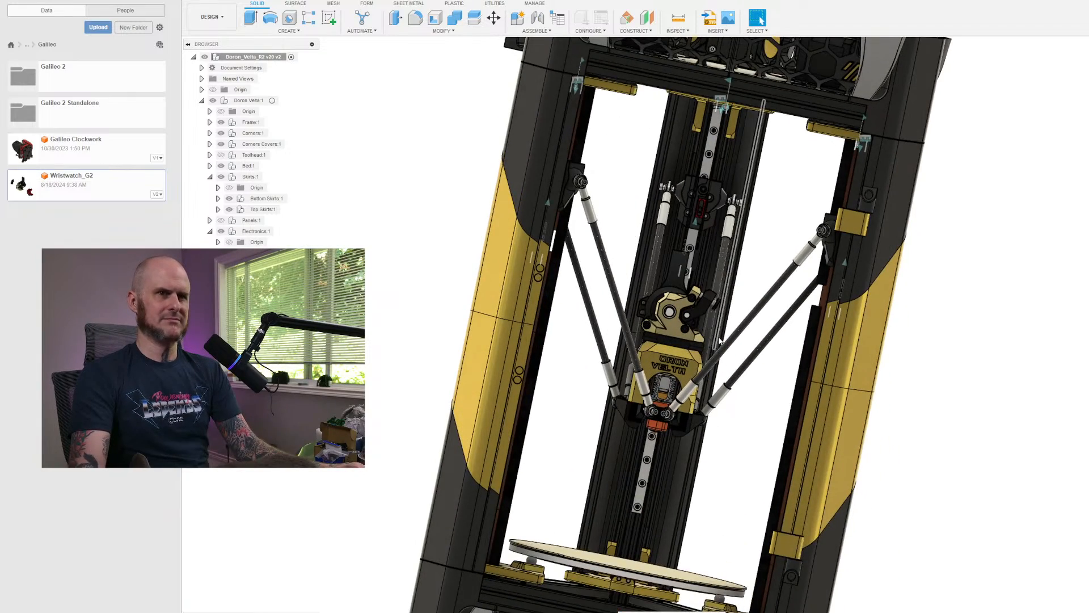
pyautogui.moveTo(719, 340); pyautogui.dragTo(680, 320, button='middle')
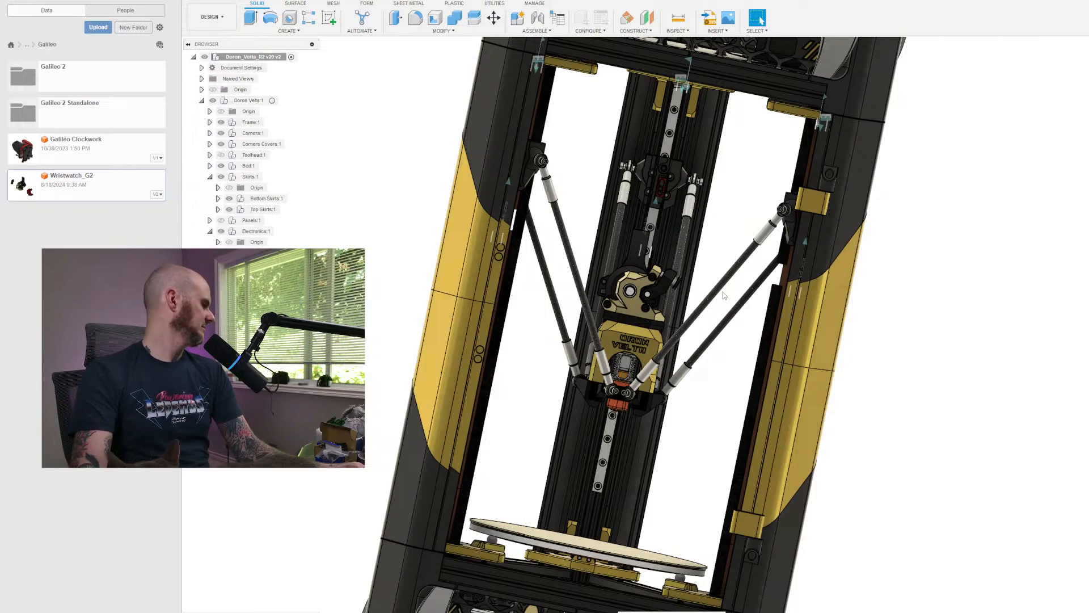
pyautogui.keyDown('shift'); pyautogui.moveTo(726, 295); pyautogui.dragTo(609, 376, button='middle'); pyautogui.keyUp('shift')
pyautogui.scroll(4, 623, 384)
pyautogui.scroll(1, 610, 376)
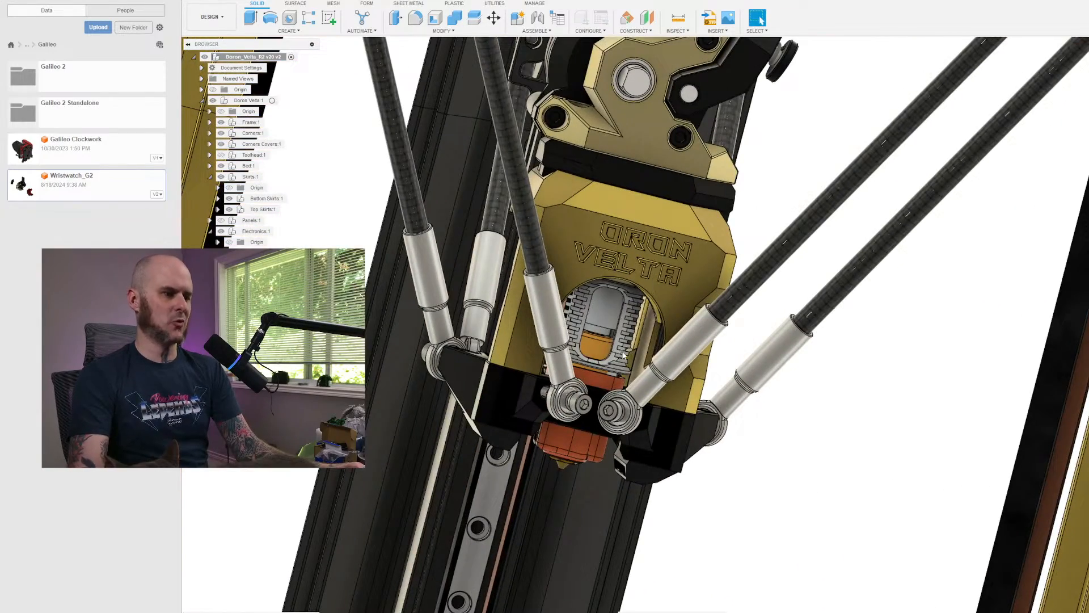
pyautogui.scroll(-4, 602, 393)
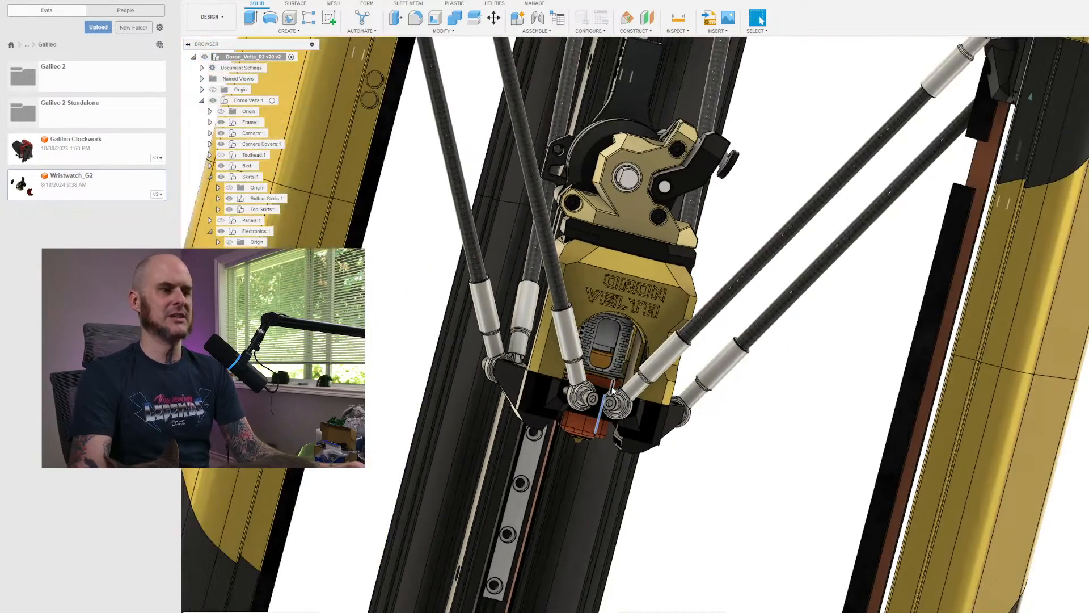
pyautogui.moveTo(739, 238); pyautogui.dragTo(667, 363, button='middle')
pyautogui.scroll(-1, 667, 363)
pyautogui.scroll(-3, 632, 362)
pyautogui.keyDown('shift'); pyautogui.moveTo(682, 240); pyautogui.dragTo(653, 289, button='middle'); pyautogui.keyUp('shift')
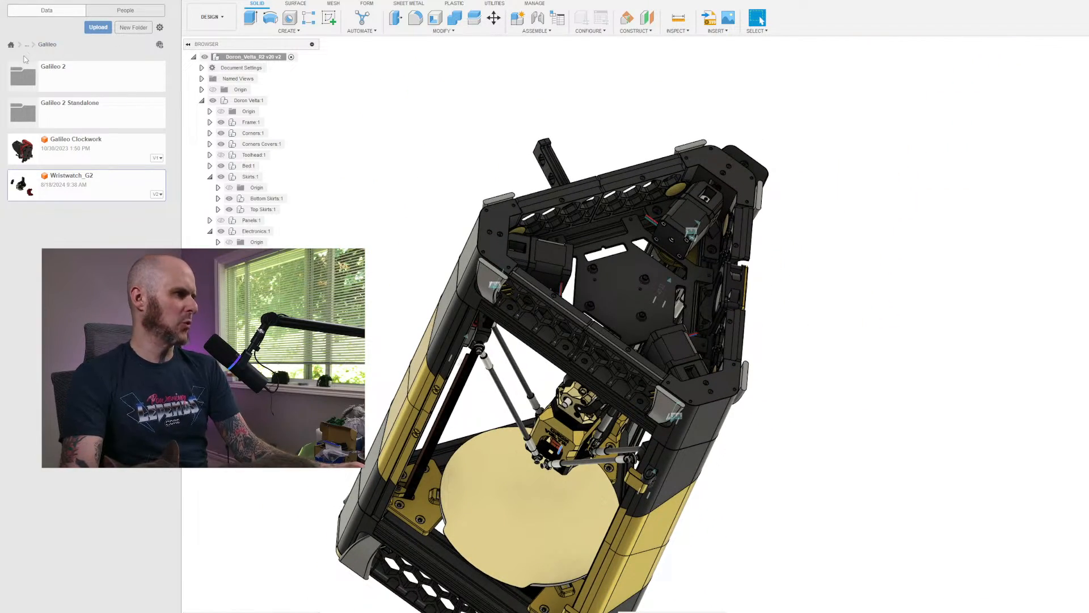
# Insert the FLY-Micro4 board from the Mellow folder under Boards & Pis into the full printer assembly.
pyautogui.click(50, 68)
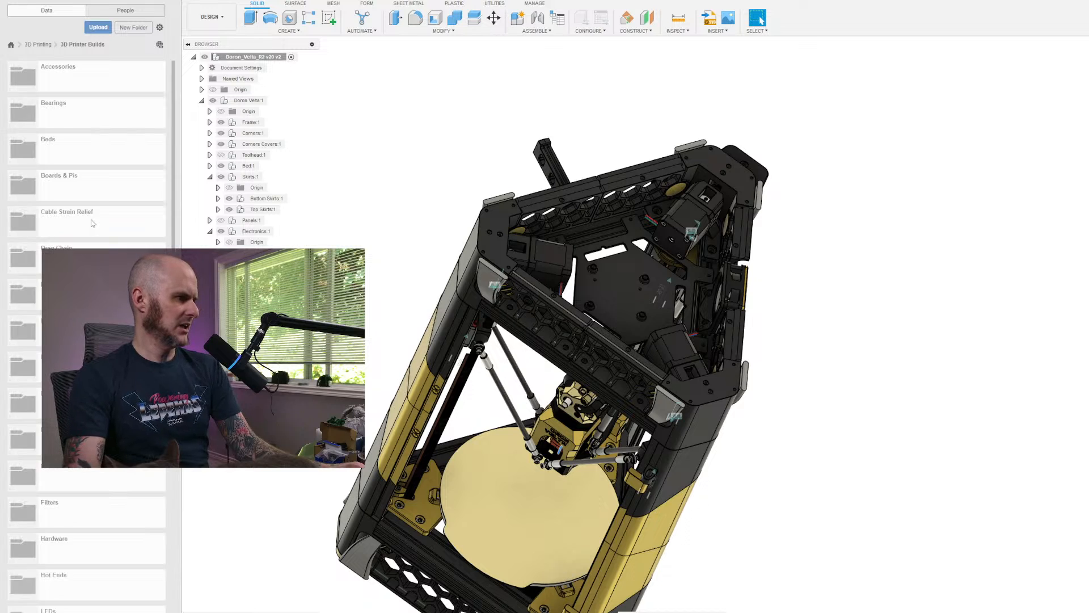
pyautogui.click(73, 194)
pyautogui.click(71, 224)
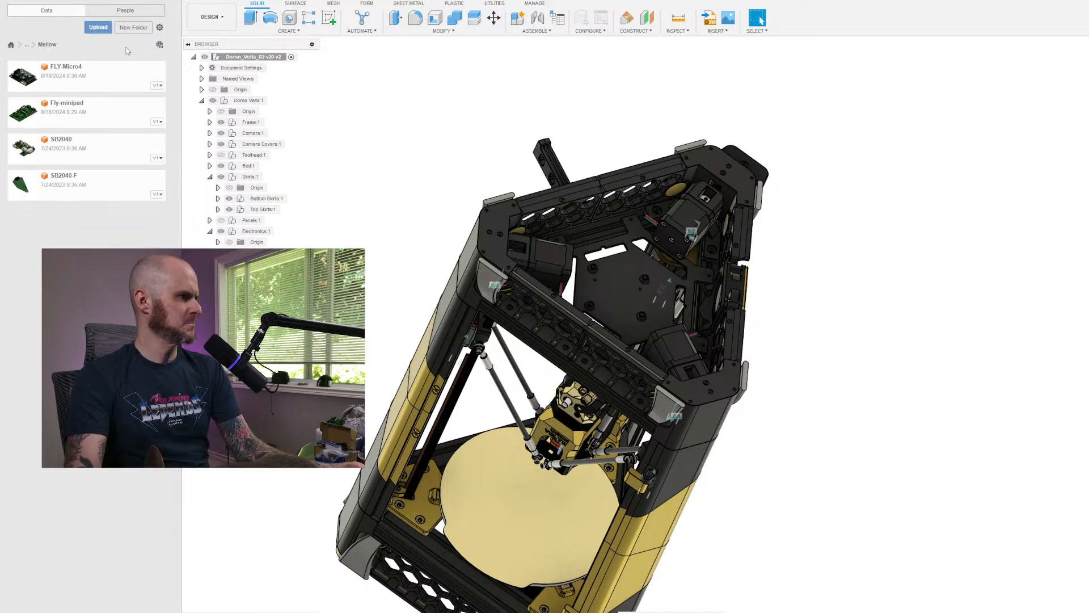
pyautogui.rightClick(84, 71)
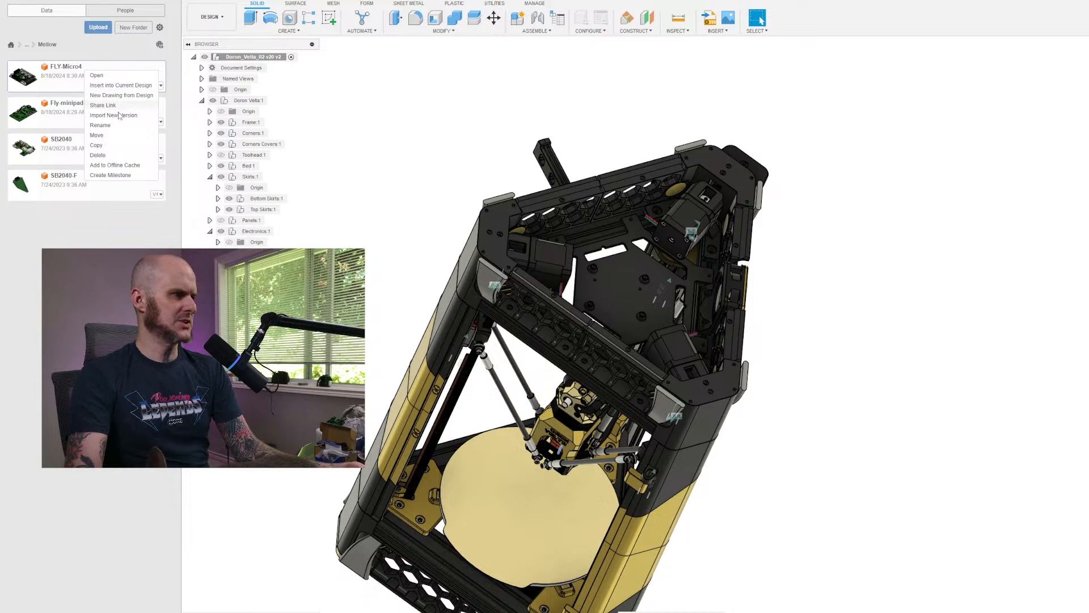
pyautogui.click(130, 86)
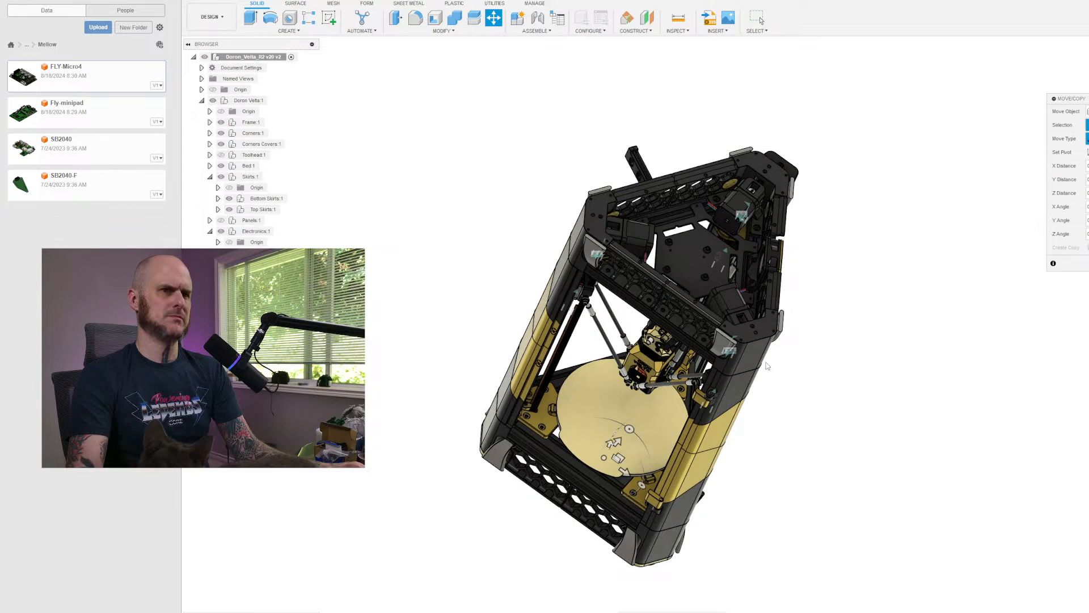
pyautogui.press('Escape')
# Switch to the toolhead design and examine the effector cage's engraved lettering, hotend opening and extruder mount from several angles.
pyautogui.keyDown('shift'); pyautogui.moveTo(683, 432); pyautogui.dragTo(686, 389, button='middle'); pyautogui.keyUp('shift')
pyautogui.scroll(5, 676, 357)
pyautogui.moveTo(704, 338)
pyautogui.keyDown('shift'); pyautogui.mouseDown(button='middle')
pyautogui.moveTo(732, 312)
pyautogui.moveTo(641, 363)
pyautogui.moveTo(726, 337)
pyautogui.moveTo(709, 341)
pyautogui.moveTo(704, 317)
pyautogui.moveTo(713, 338)
pyautogui.mouseUp(button='middle'); pyautogui.keyUp('shift')
pyautogui.scroll(4, 714, 337)
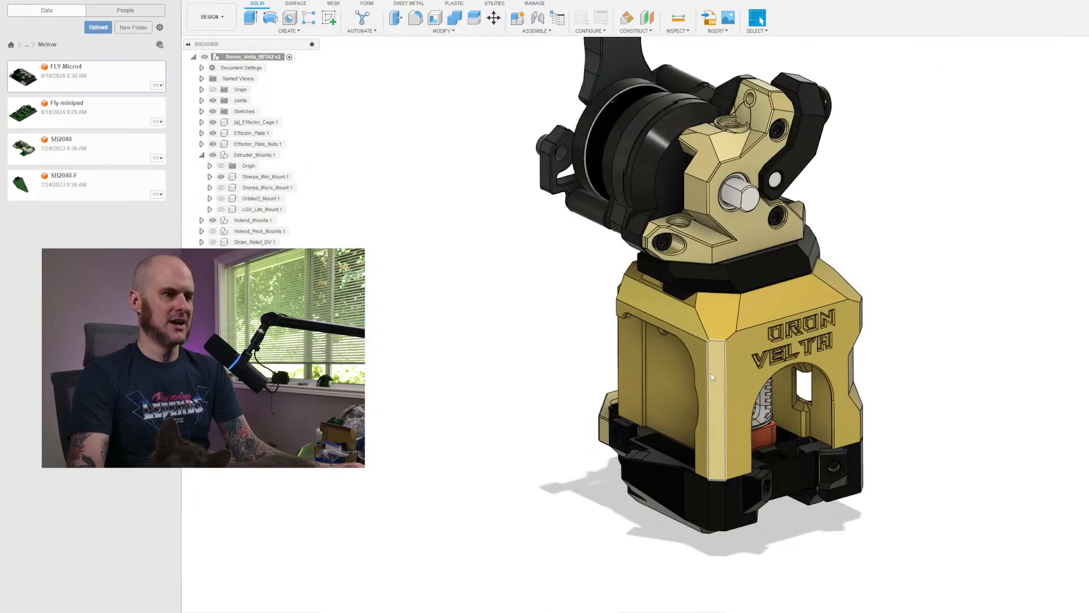
pyautogui.keyDown('shift'); pyautogui.moveTo(737, 318); pyautogui.dragTo(846, 369, button='middle'); pyautogui.keyUp('shift')
pyautogui.scroll(2, 741, 324)
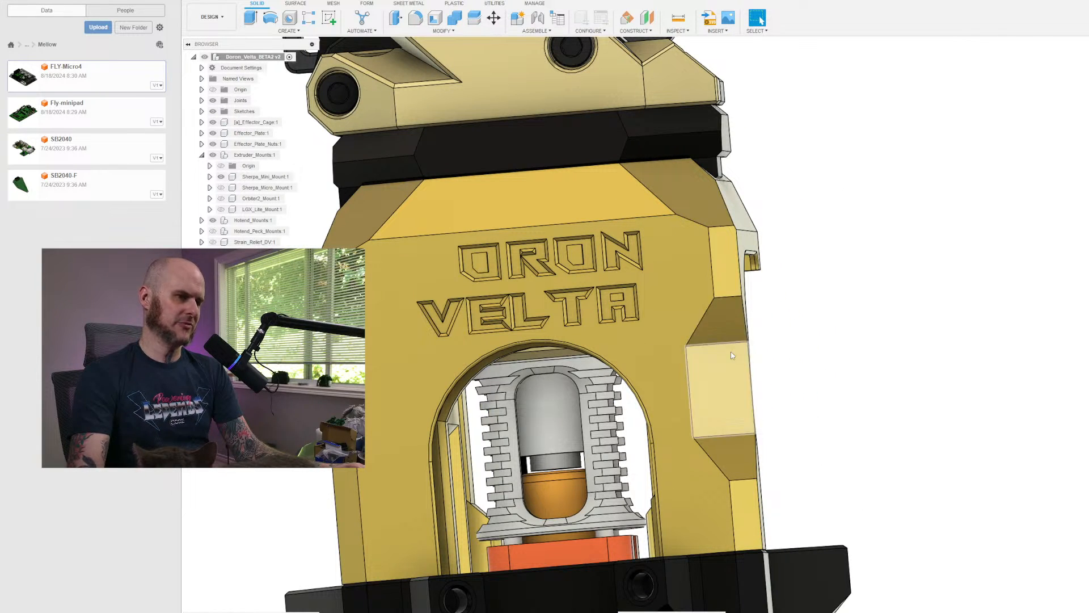
pyautogui.keyDown('shift'); pyautogui.moveTo(731, 279); pyautogui.dragTo(613, 287, button='middle'); pyautogui.keyUp('shift')
pyautogui.scroll(4, 610, 253)
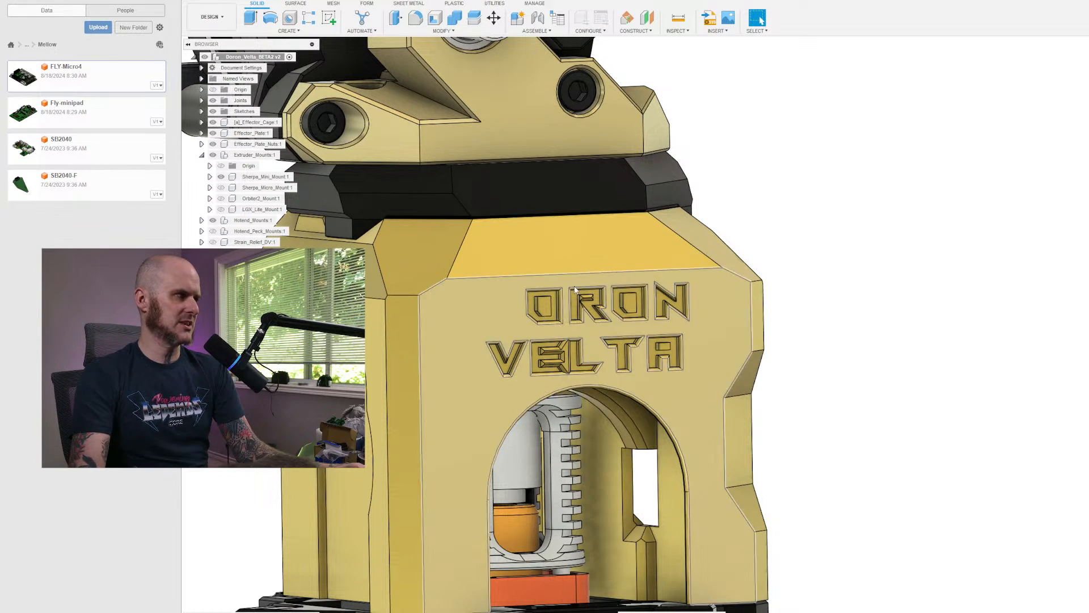
pyautogui.scroll(-4, 598, 284)
pyautogui.keyDown('shift'); pyautogui.moveTo(598, 284); pyautogui.dragTo(499, 287, button='middle'); pyautogui.keyUp('shift')
pyautogui.keyDown('shift'); pyautogui.moveTo(588, 322); pyautogui.dragTo(731, 313, button='middle'); pyautogui.keyUp('shift')
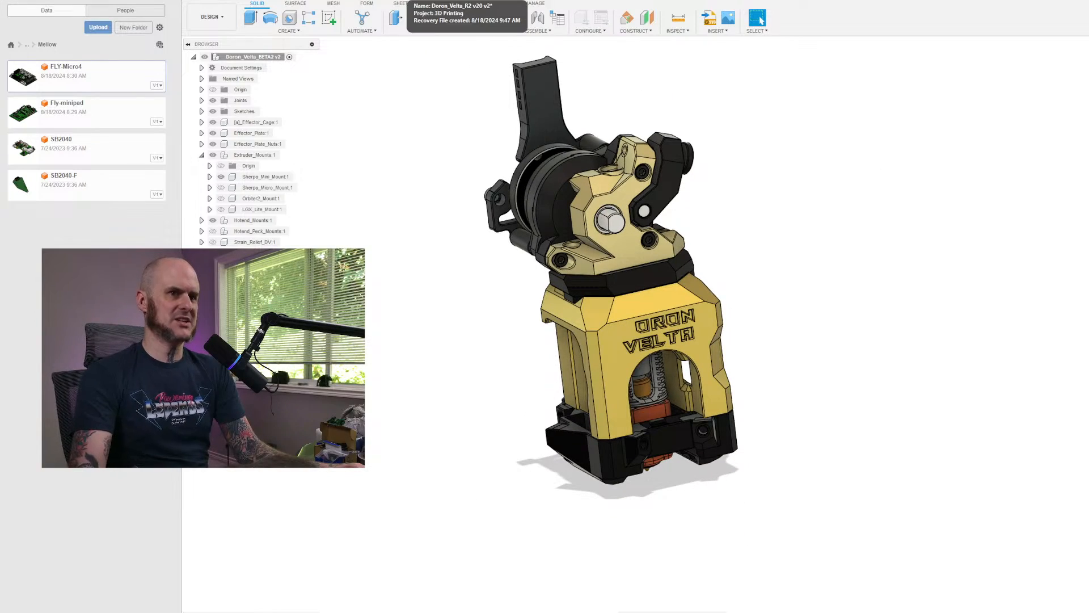
# Return to the full printer assembly and examine the toolhead inside the frame, followed by the whole printer from above.
pyautogui.click(405, 1)
pyautogui.scroll(-2, 581, 425)
pyautogui.scroll(-6, 581, 424)
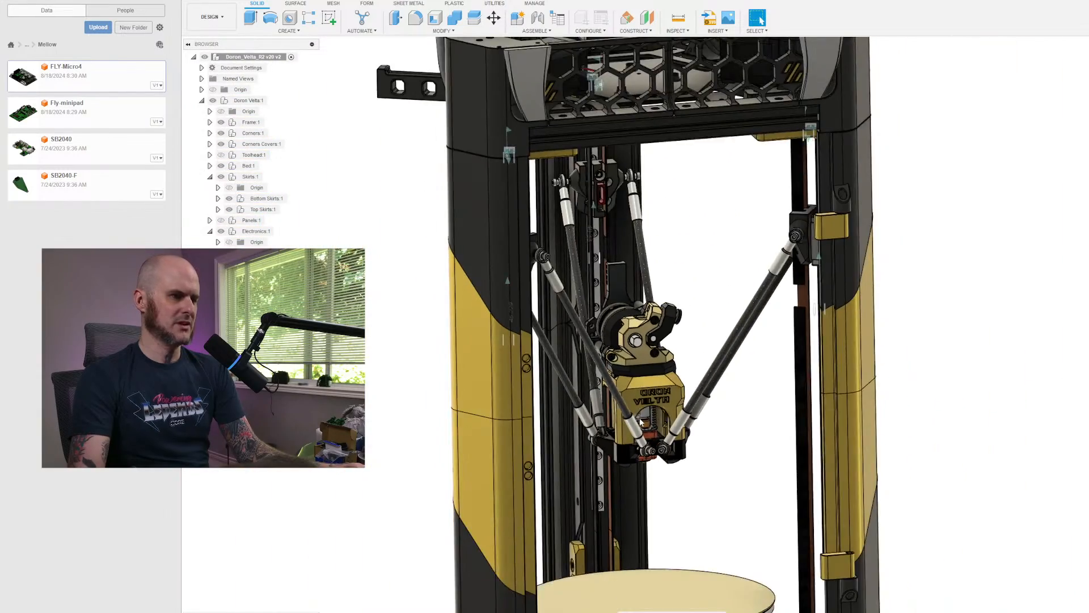
pyautogui.keyDown('shift'); pyautogui.moveTo(641, 422); pyautogui.dragTo(695, 409, button='middle'); pyautogui.keyUp('shift')
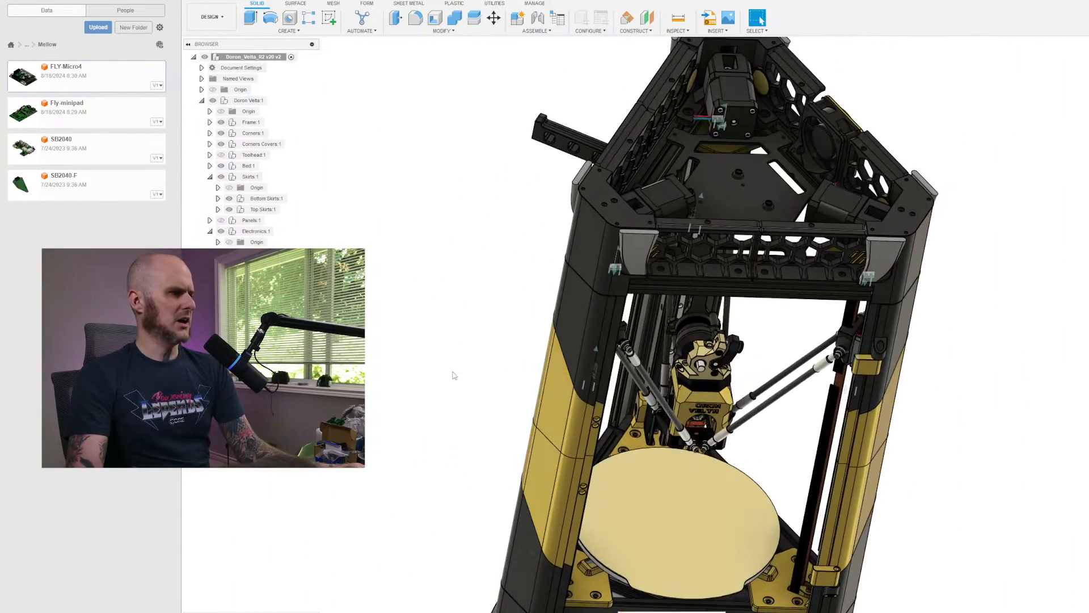
pyautogui.scroll(-3, 340, 436)
pyautogui.scroll(-3, 340, 437)
pyautogui.scroll(2, 567, 513)
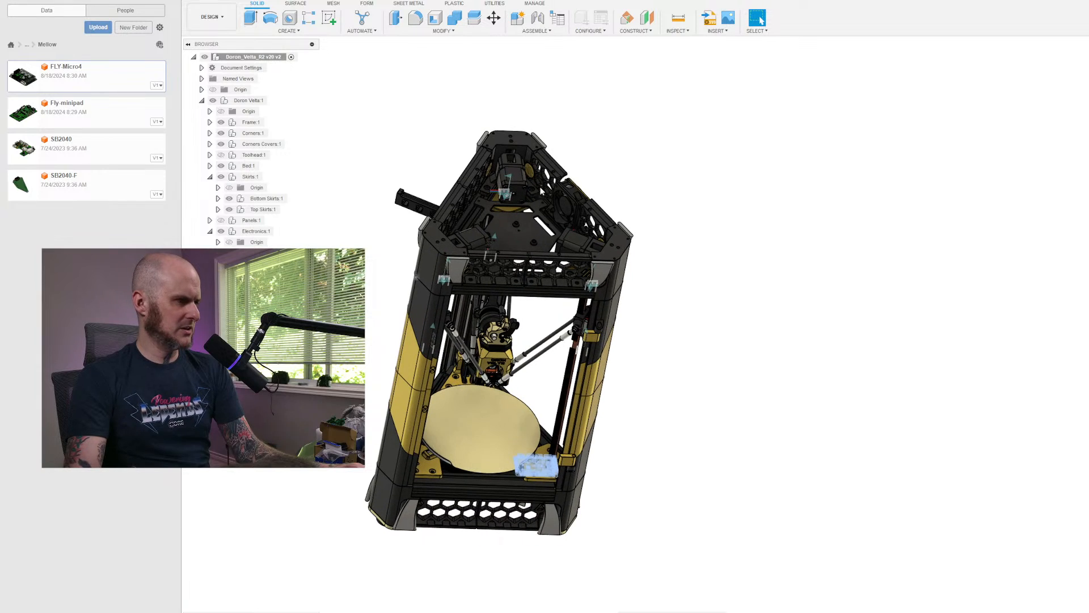
# Create a rigid group from the board component in the printer's base.
pyautogui.rightClick(257, 264)
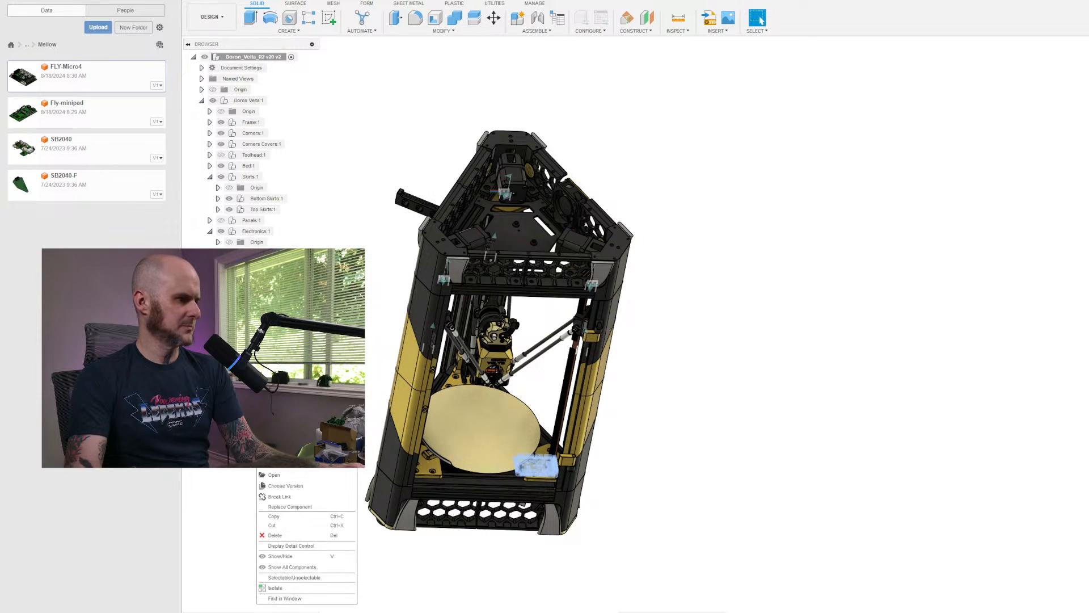
pyautogui.press('Escape')
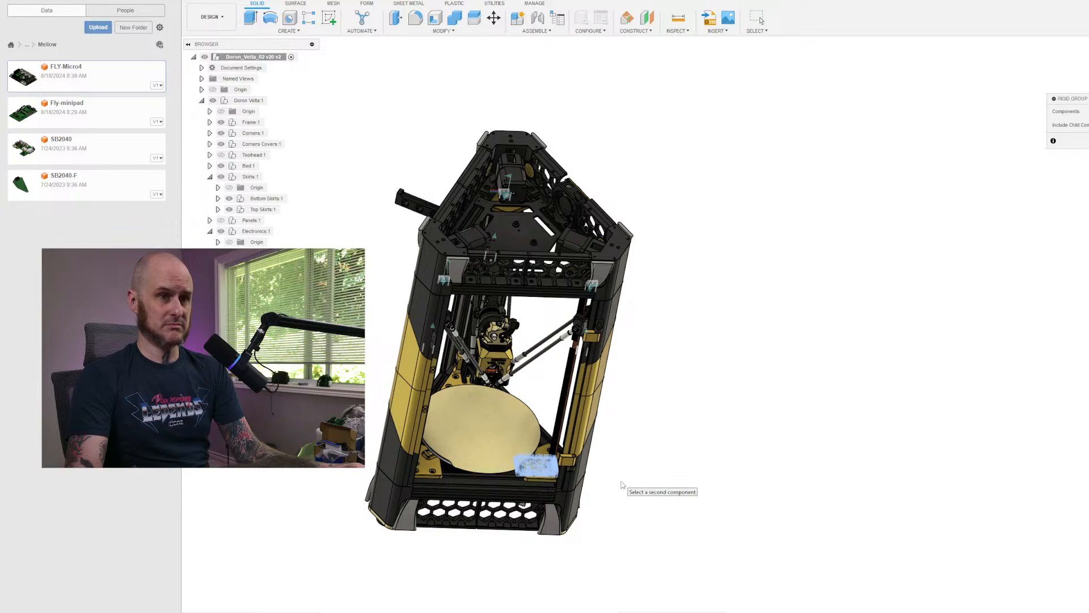
pyautogui.press('Return')
# Move the board 300 mm up and 200 mm sideways so that it sits outside the printer frame.
pyautogui.keyDown('shift'); pyautogui.moveTo(826, 308); pyautogui.dragTo(710, 329, button='middle'); pyautogui.keyUp('shift')
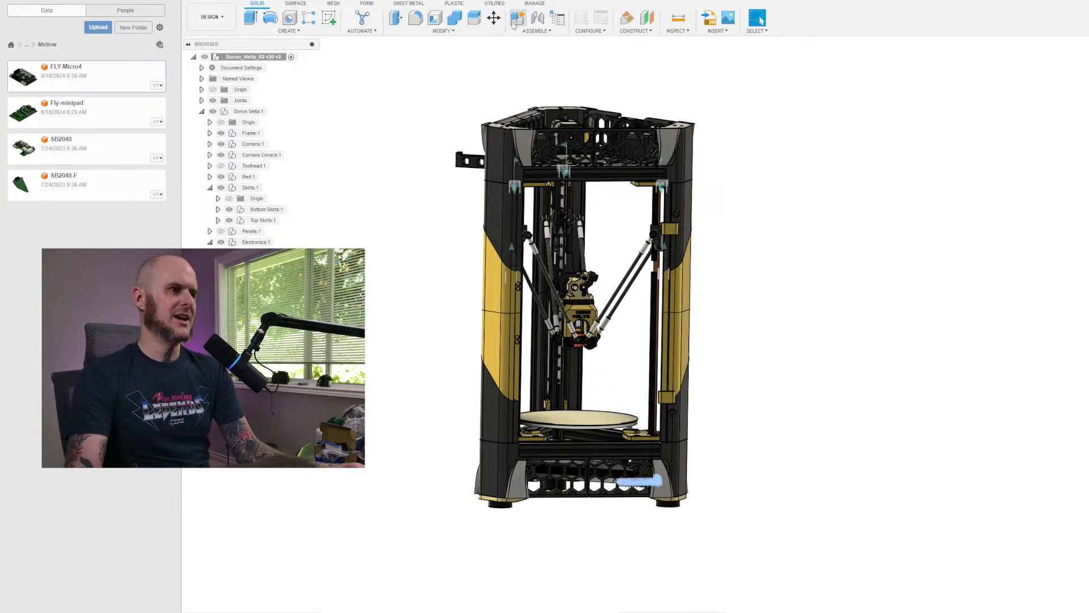
pyautogui.click(494, 19)
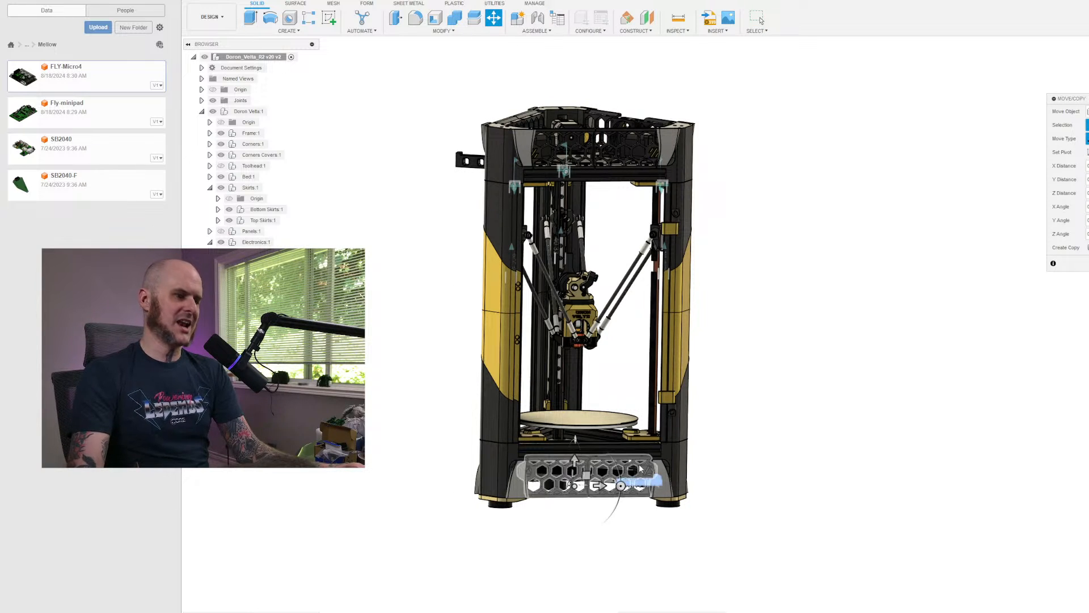
pyautogui.write('300')
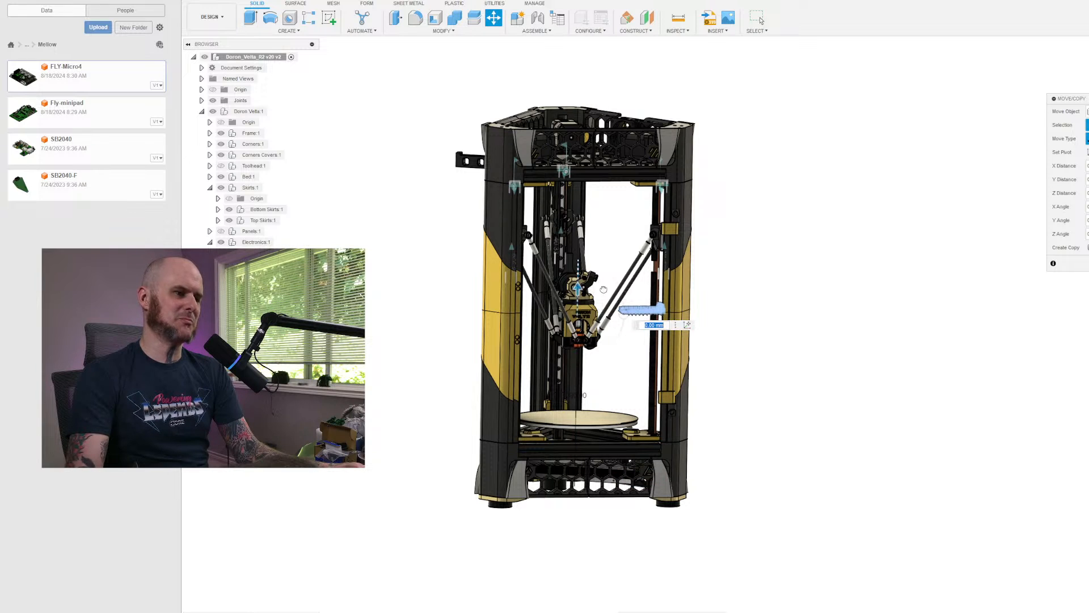
pyautogui.moveTo(720, 295); pyautogui.dragTo(860, 321)
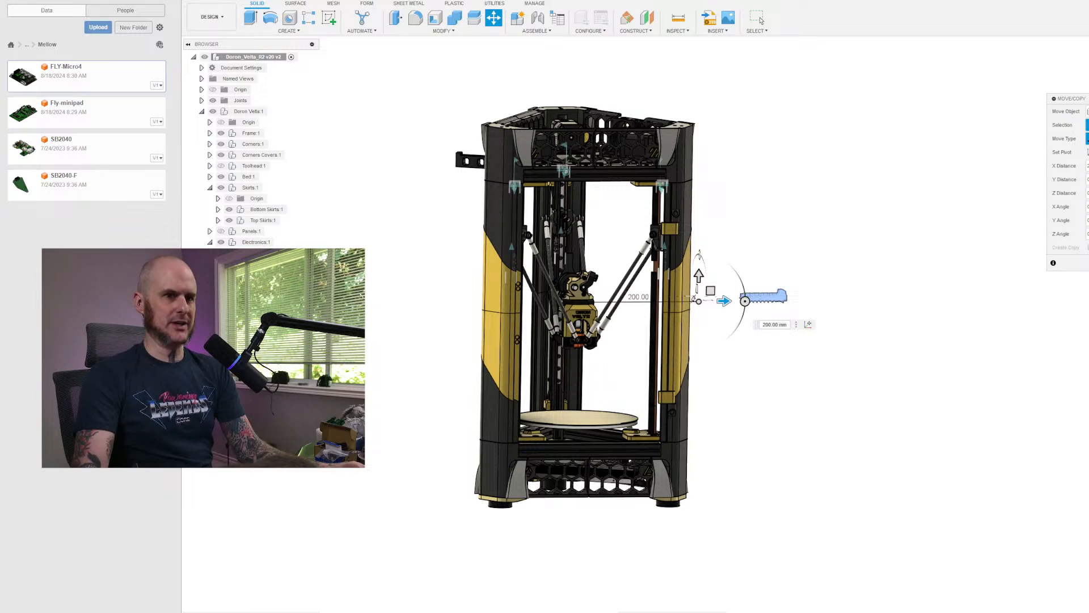
pyautogui.press('Return')
# Examine the board beside the printer along with the corner covers, frame and skirts from several sides.
pyautogui.scroll(-1, 785, 414)
pyautogui.moveTo(785, 413)
pyautogui.keyDown('shift'); pyautogui.mouseDown(button='middle')
pyautogui.moveTo(732, 375)
pyautogui.moveTo(776, 408)
pyautogui.mouseUp(button='middle'); pyautogui.keyUp('shift')
pyautogui.scroll(2, 777, 408)
pyautogui.scroll(2, 810, 428)
pyautogui.keyDown('shift'); pyautogui.moveTo(733, 358); pyautogui.dragTo(843, 388, button='middle'); pyautogui.keyUp('shift')
pyautogui.scroll(2, 840, 374)
pyautogui.scroll(-3, 849, 371)
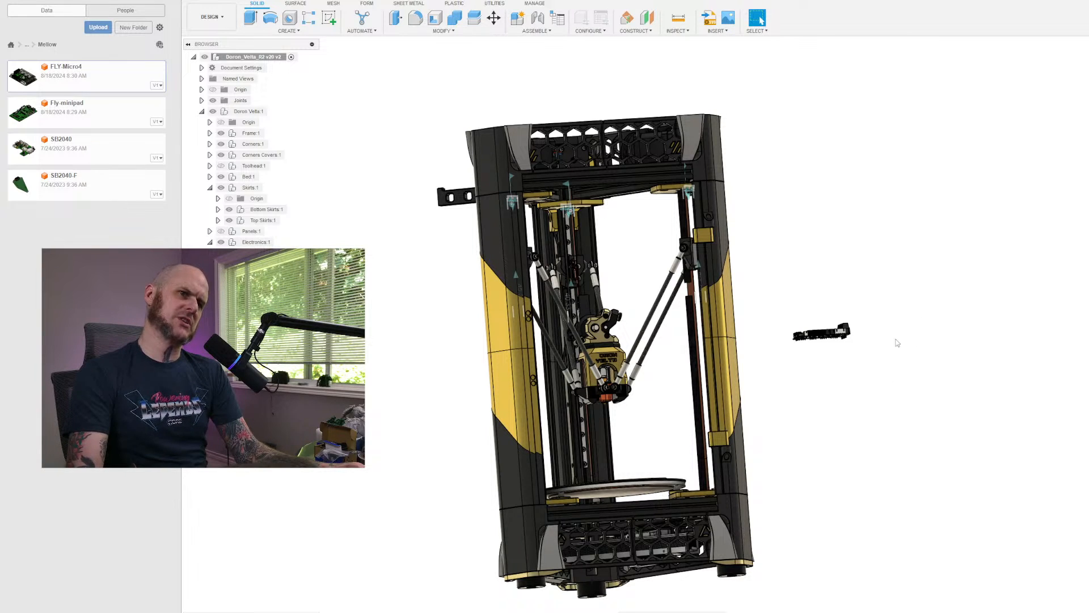
pyautogui.keyDown('shift'); pyautogui.moveTo(901, 298); pyautogui.dragTo(652, 386, button='middle'); pyautogui.keyUp('shift')
pyautogui.scroll(10, 586, 426)
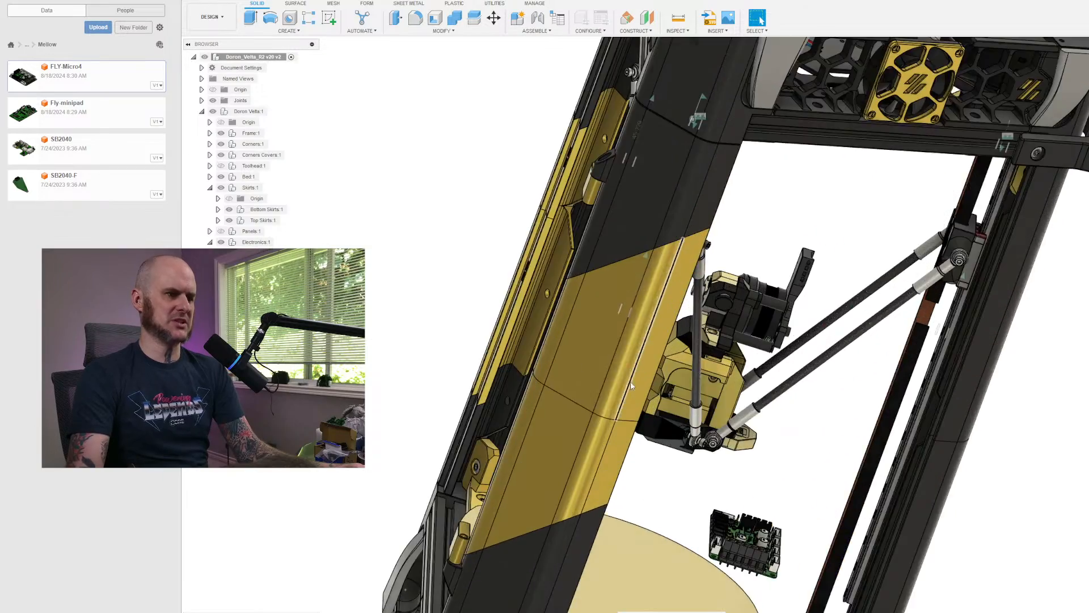
pyautogui.scroll(-10, 586, 425)
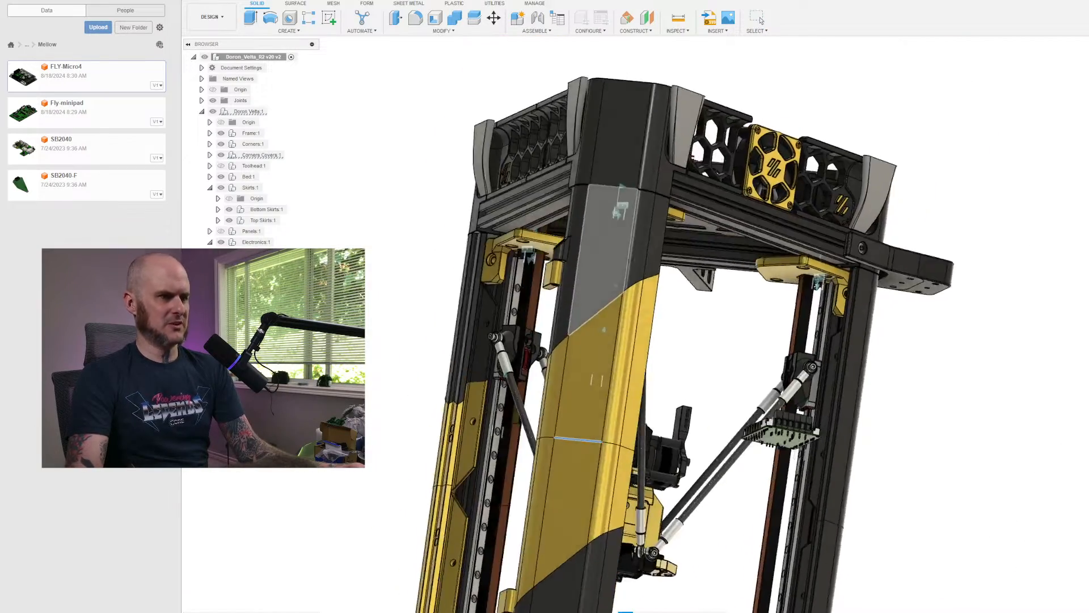
pyautogui.scroll(-2, 644, 275)
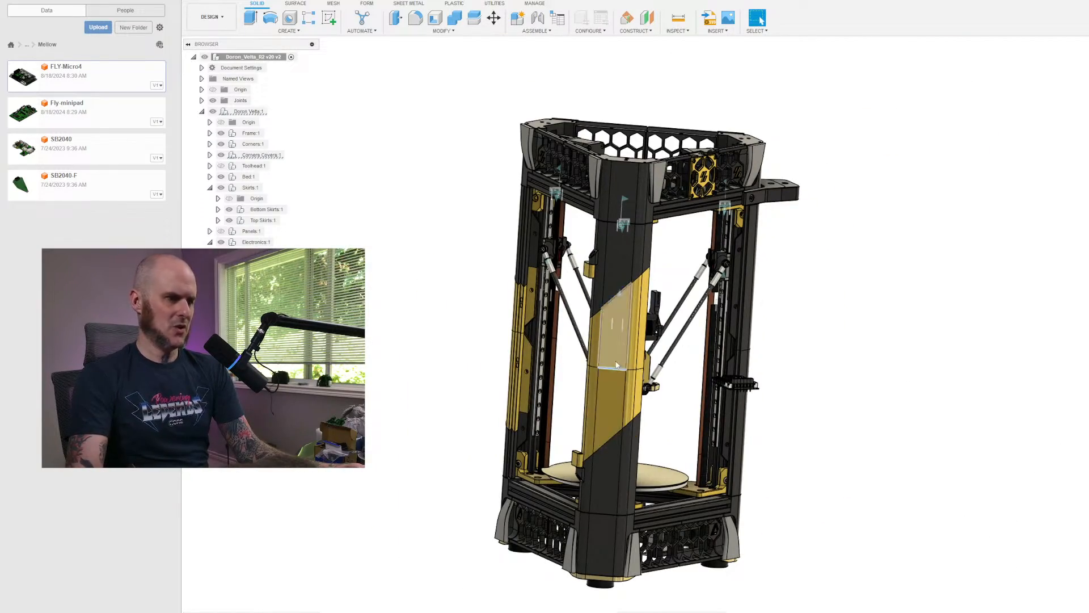
# Identify the component holding the yellow corner cover by selecting its face and the Corners Covers component, and clear the selection.
pyautogui.scroll(4, 616, 375)
pyautogui.click(616, 335)
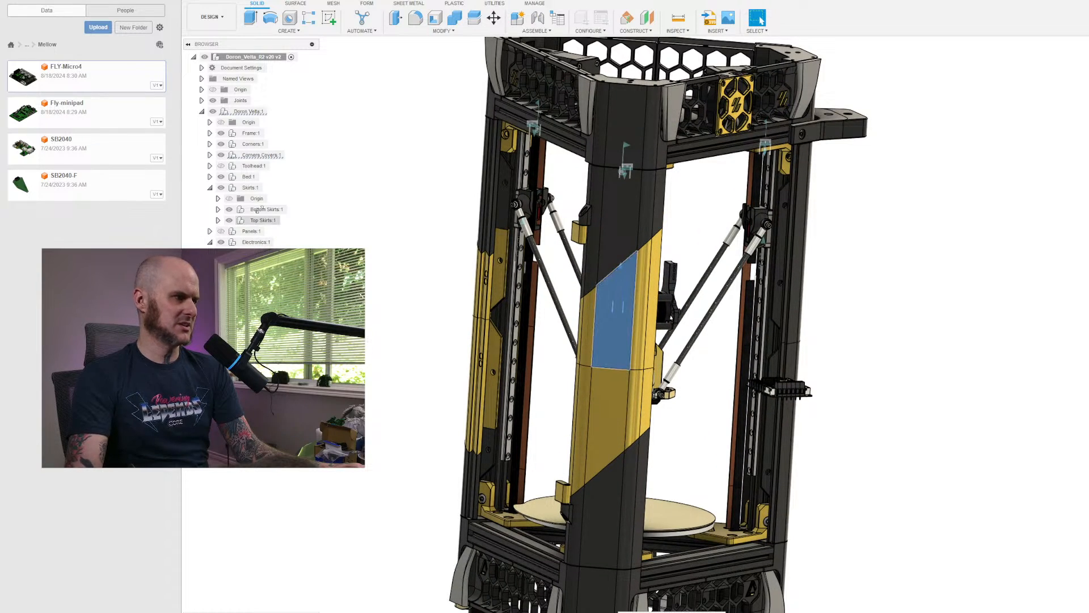
pyautogui.click(264, 155)
pyautogui.scroll(-3, 443, 250)
pyautogui.click(442, 250)
# Measure the distance from the upper edge of the black corner piece to the vertex at its lower tip.
pyautogui.scroll(5, 582, 352)
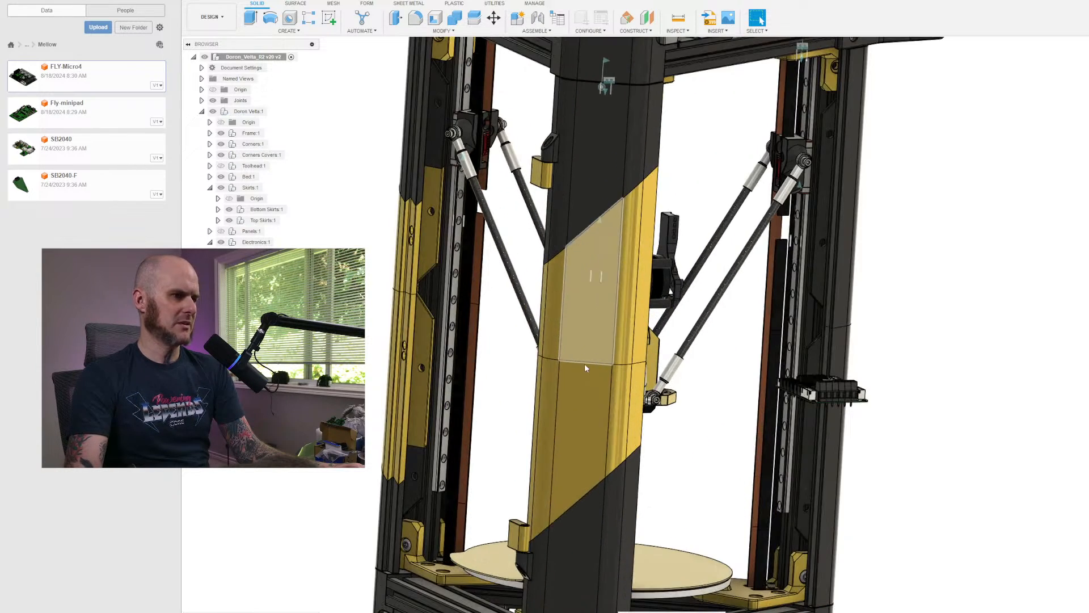
pyautogui.click(566, 80)
pyautogui.press('i')
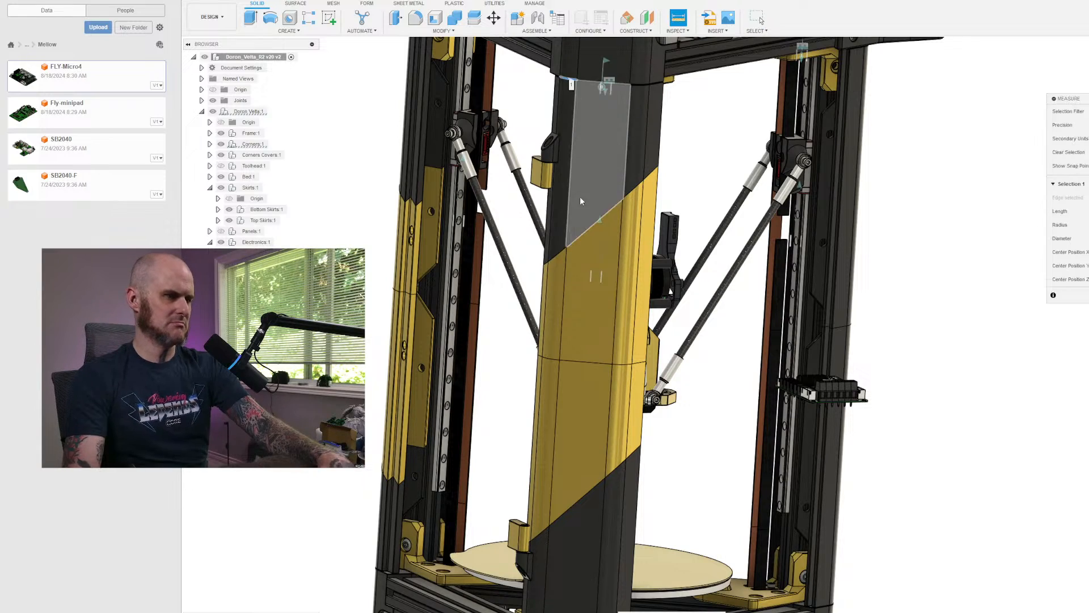
pyautogui.scroll(-3, 550, 245)
pyautogui.scroll(10, 551, 245)
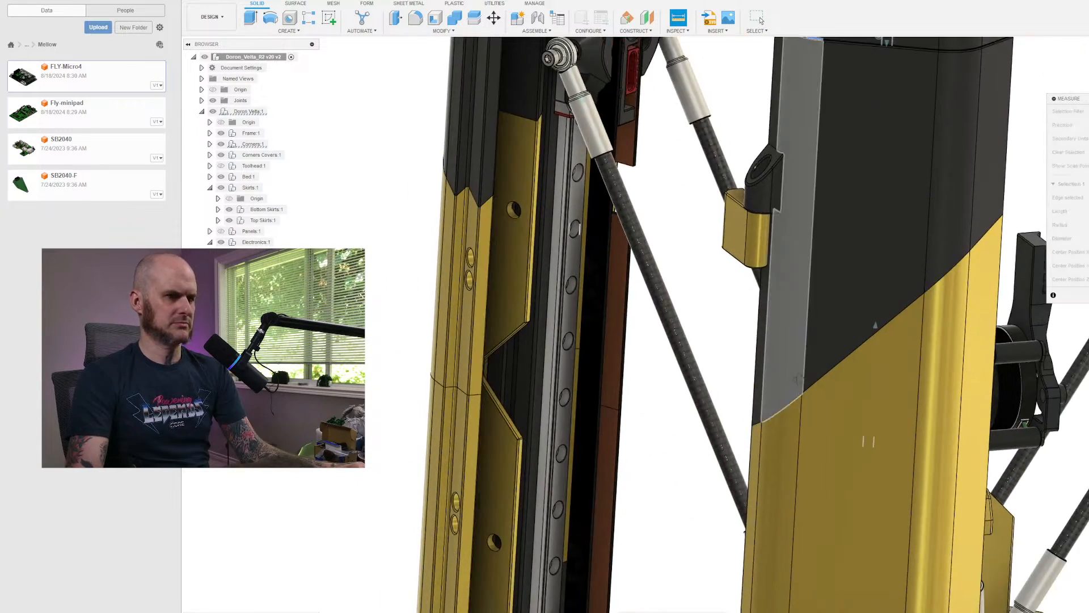
pyautogui.keyDown('shift'); pyautogui.moveTo(799, 379); pyautogui.dragTo(882, 360, button='middle'); pyautogui.keyUp('shift')
pyautogui.scroll(5, 768, 451)
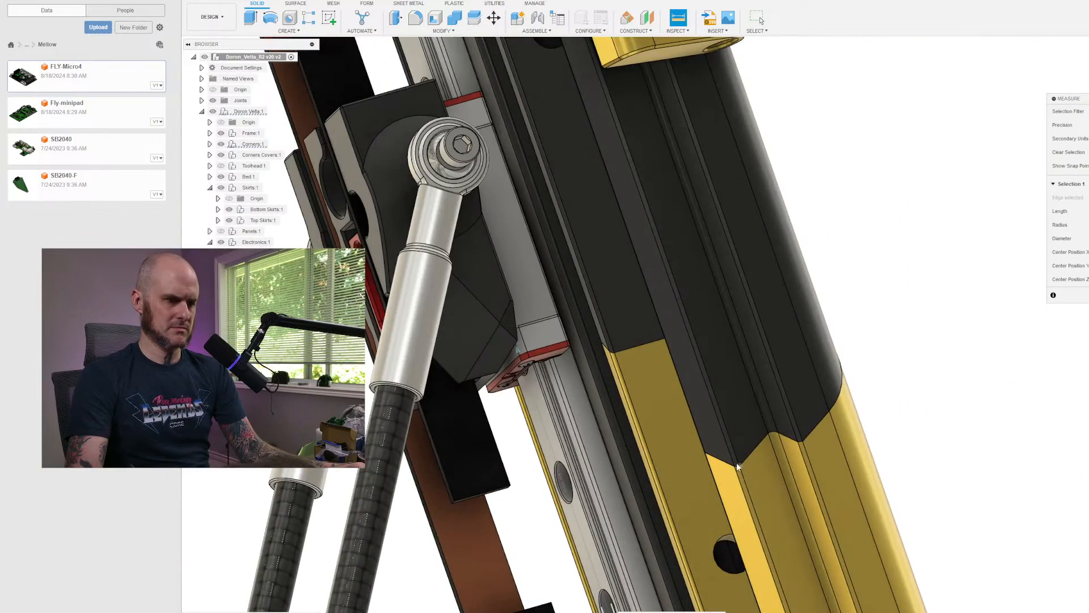
pyautogui.click(737, 467)
# Examine the measured corner and the whole printer with the board beside it from several angles.
pyautogui.scroll(-8, 808, 404)
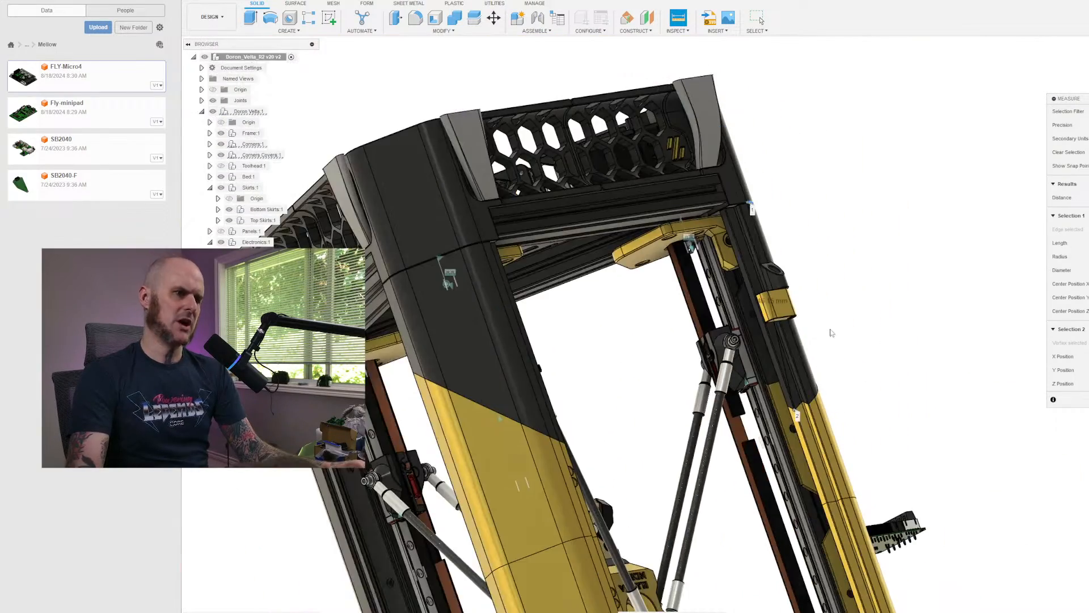
pyautogui.scroll(3, 771, 209)
pyautogui.scroll(-5, 770, 209)
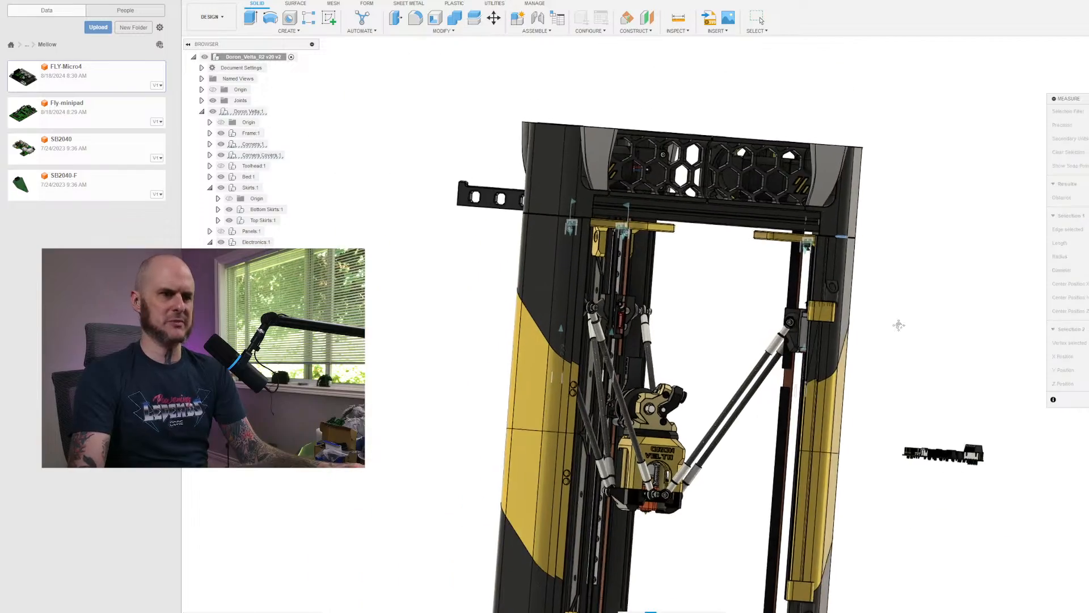
pyautogui.scroll(-2, 883, 310)
pyautogui.keyDown('shift'); pyautogui.moveTo(882, 311); pyautogui.dragTo(843, 215, button='middle'); pyautogui.keyUp('shift')
pyautogui.scroll(2, 795, 216)
pyautogui.scroll(-3, 797, 218)
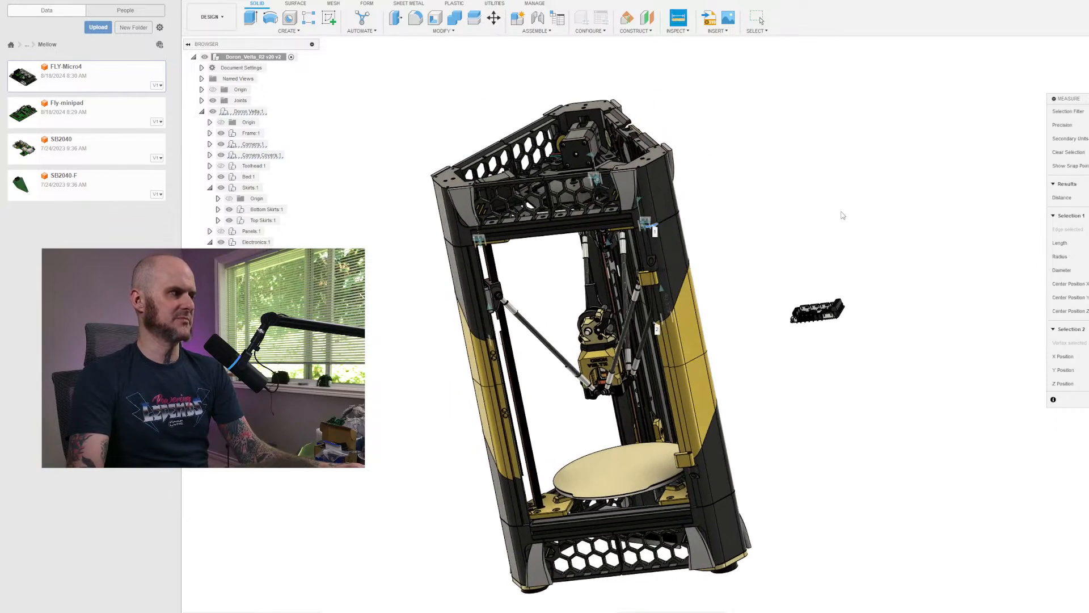
# Clear the measured selection and examine the whole printer, including the electronics plate under its top frame, from several angles.
pyautogui.click(844, 213)
pyautogui.keyDown('shift'); pyautogui.moveTo(832, 201); pyautogui.dragTo(795, 236, button='middle'); pyautogui.keyUp('shift')
pyautogui.scroll(3, 783, 241)
pyautogui.scroll(-5, 785, 231)
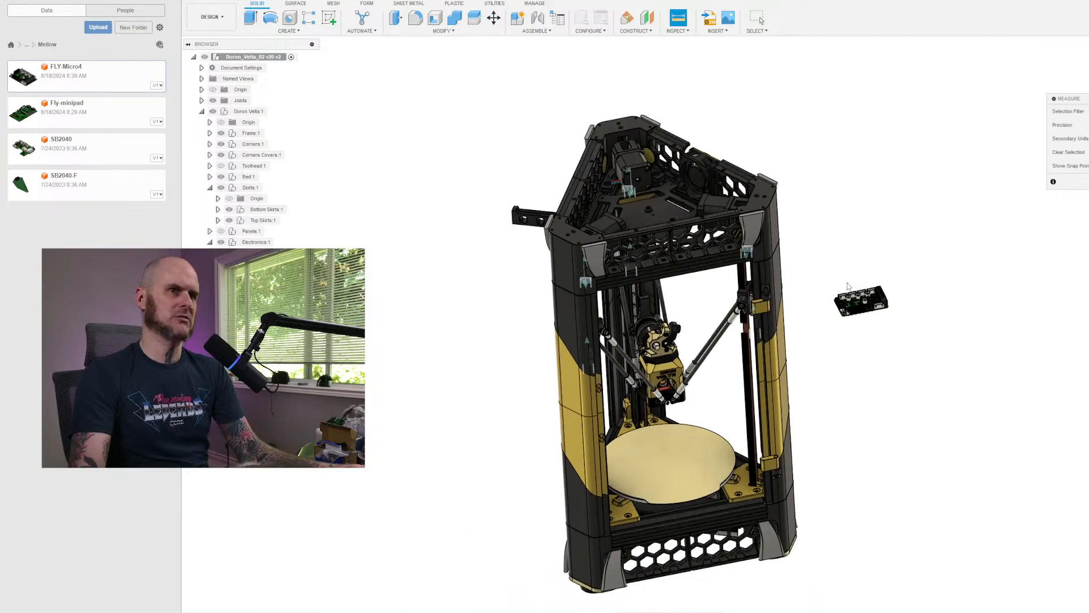
pyautogui.moveTo(834, 266)
pyautogui.keyDown('shift'); pyautogui.mouseDown(button='middle')
pyautogui.moveTo(856, 236)
pyautogui.moveTo(822, 267)
pyautogui.mouseUp(button='middle'); pyautogui.keyUp('shift')
pyautogui.scroll(4, 813, 324)
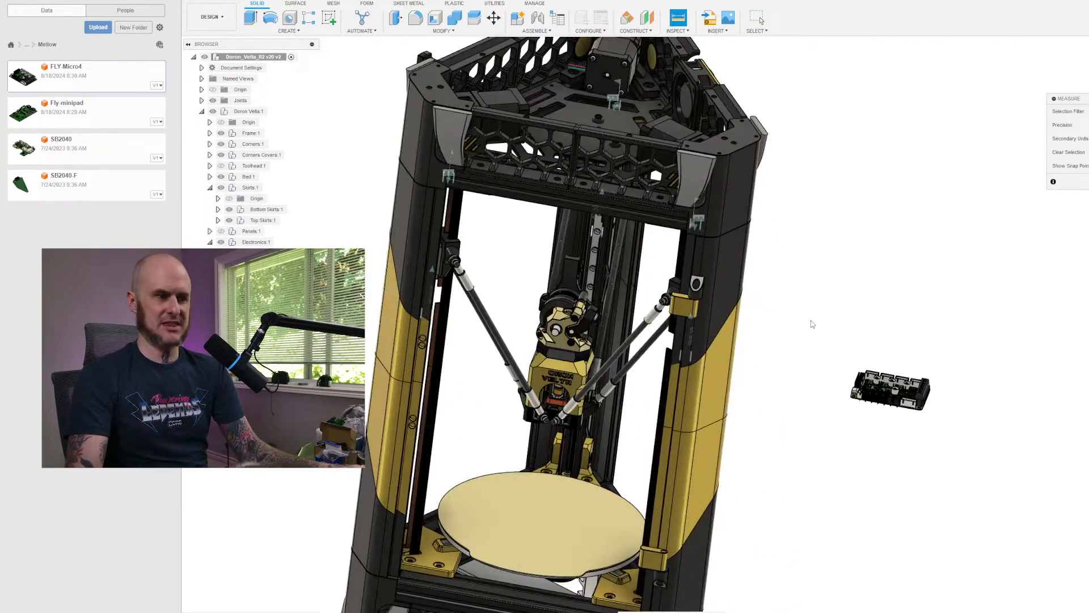
pyautogui.keyDown('shift'); pyautogui.moveTo(758, 336); pyautogui.dragTo(695, 435, button='middle'); pyautogui.keyUp('shift')
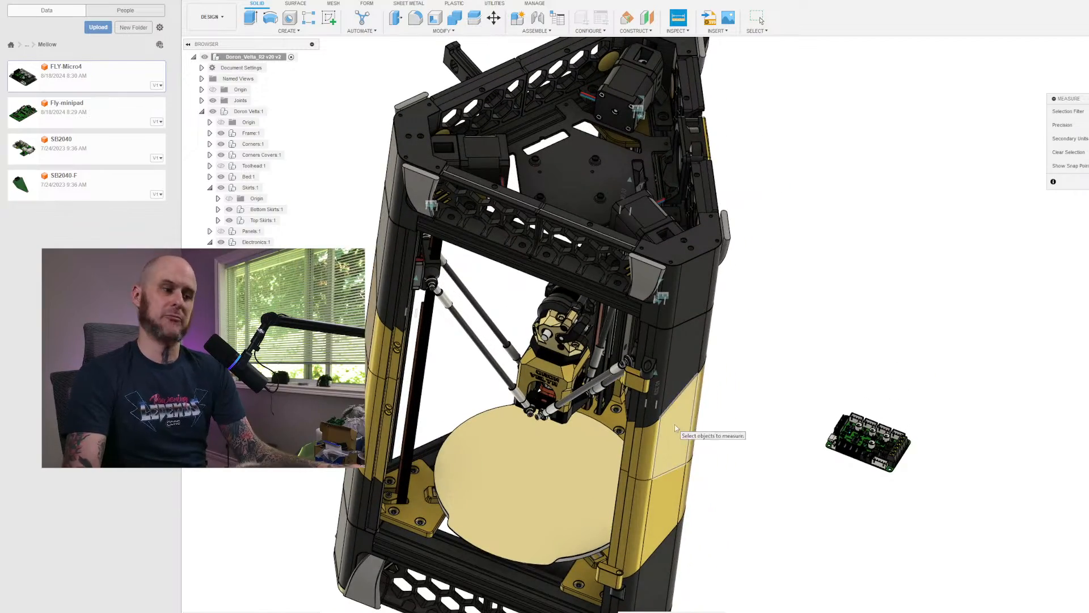
pyautogui.keyDown('shift'); pyautogui.moveTo(775, 320); pyautogui.dragTo(788, 372, button='middle'); pyautogui.keyUp('shift')
# Measure the distance across the top electronics plate from one mounting arm's end edge to the corner vertex of another arm.
pyautogui.scroll(6, 788, 372)
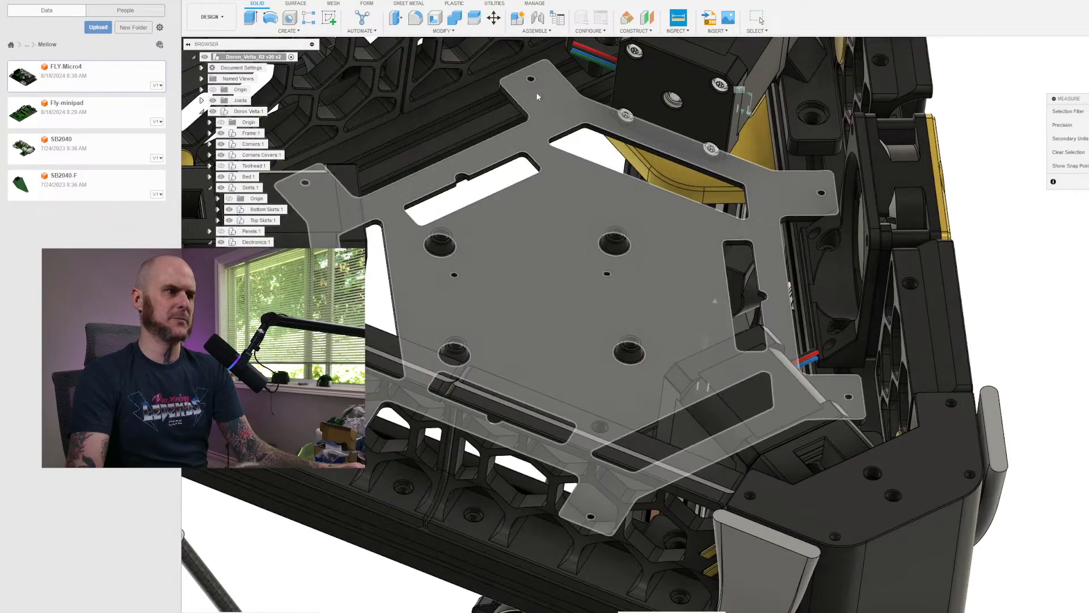
pyautogui.click(522, 78)
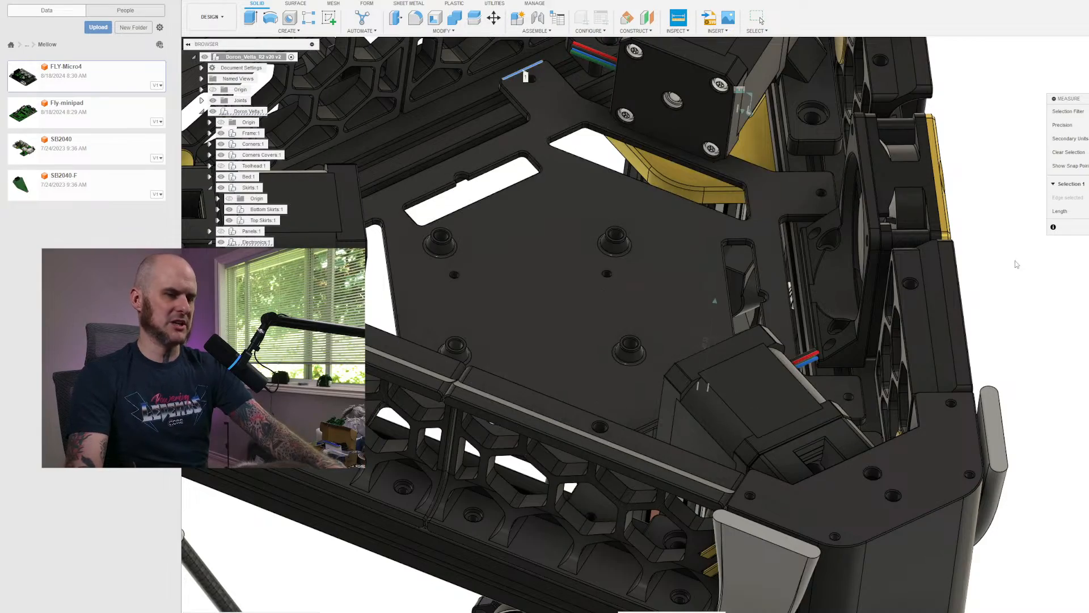
pyautogui.scroll(-3, 706, 303)
pyautogui.keyDown('shift'); pyautogui.moveTo(707, 303); pyautogui.dragTo(871, 248, button='middle'); pyautogui.keyUp('shift')
pyautogui.scroll(3, 871, 247)
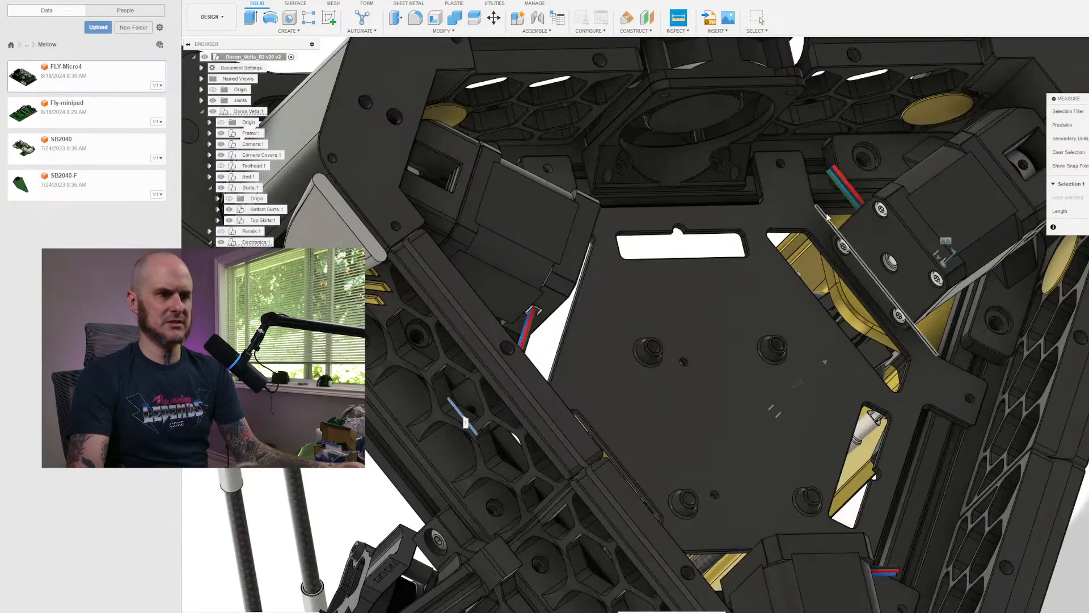
pyautogui.click(804, 158)
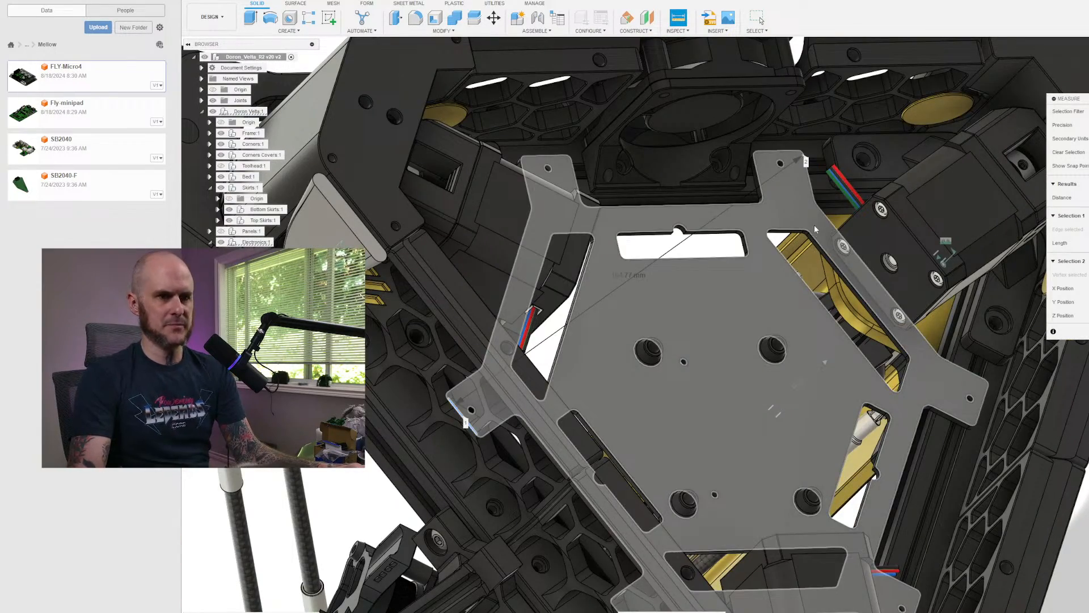
pyautogui.scroll(-5, 815, 223)
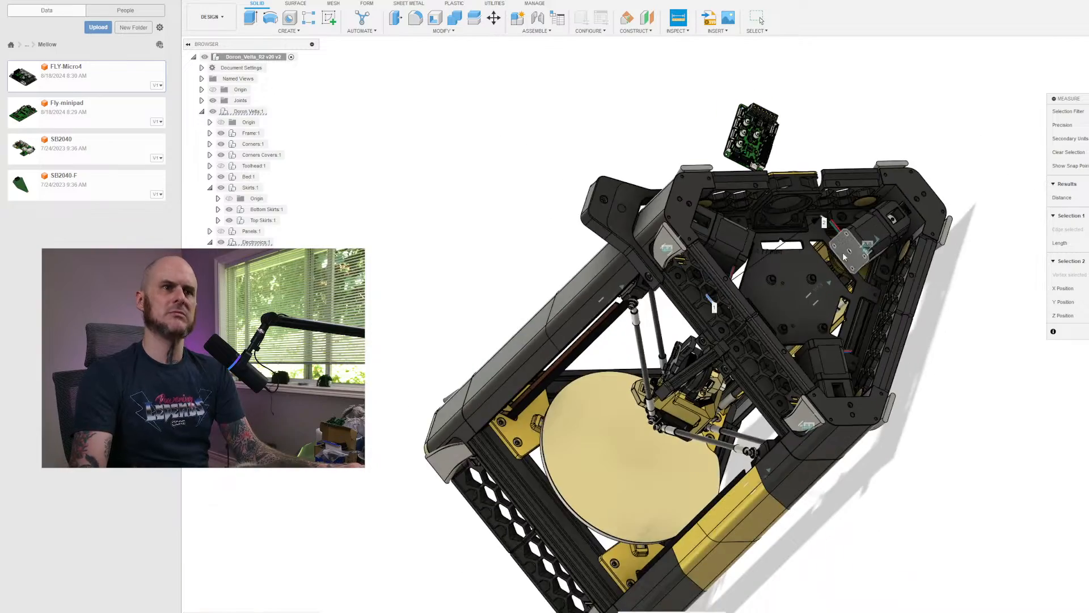
# Examine the printer from above and the Doron Velta toolhead up close, and end the measurement.
pyautogui.keyDown('shift'); pyautogui.moveTo(843, 257); pyautogui.dragTo(792, 246, button='middle'); pyautogui.keyUp('shift')
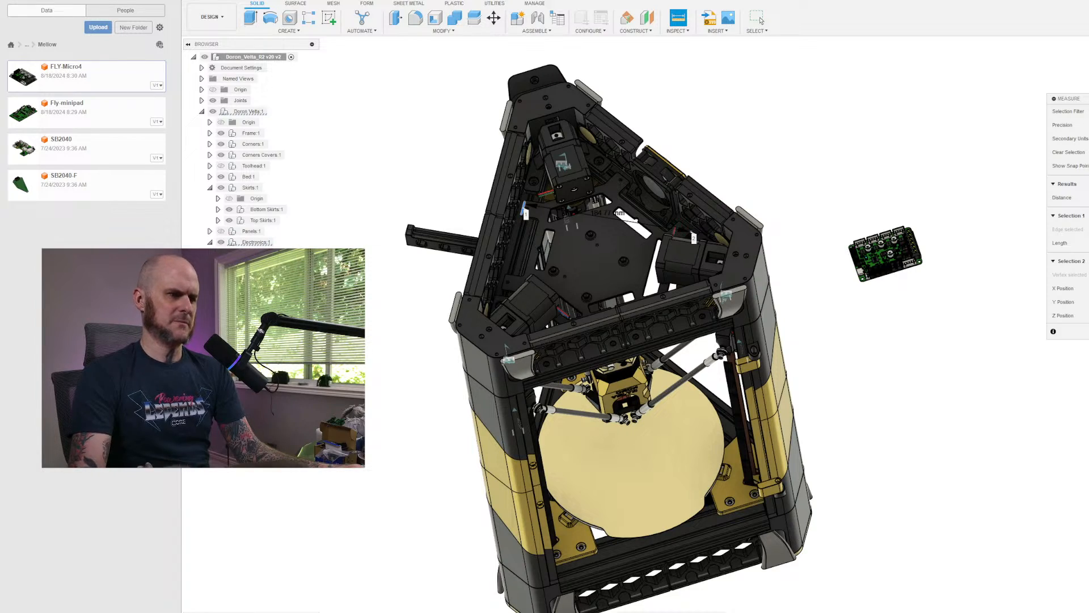
pyautogui.keyDown('shift'); pyautogui.moveTo(1063, 452); pyautogui.dragTo(679, 258, button='middle'); pyautogui.keyUp('shift')
pyautogui.scroll(6, 674, 213)
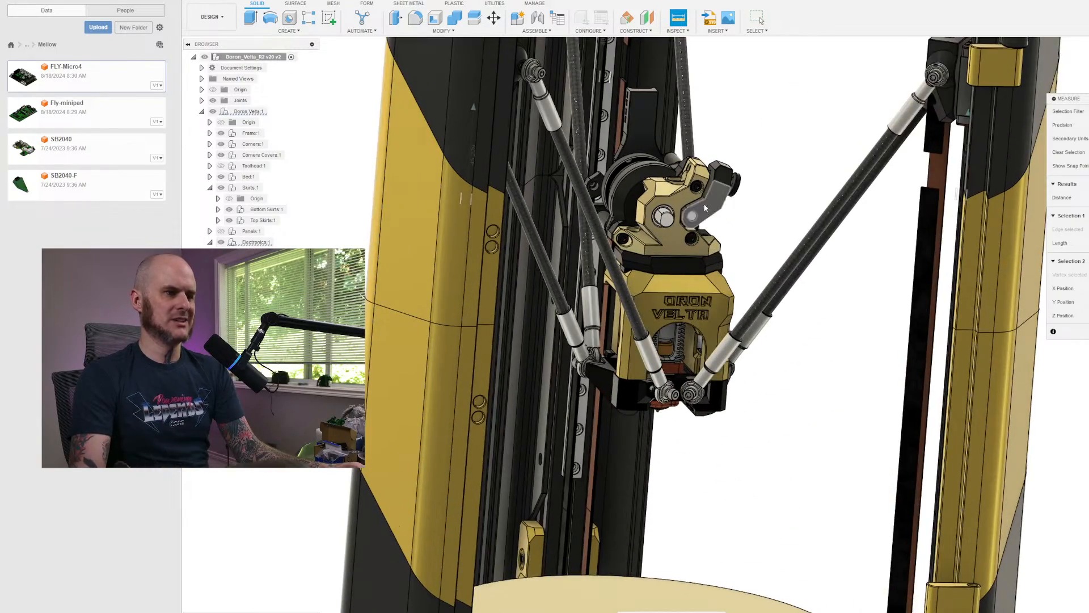
pyautogui.scroll(3, 675, 214)
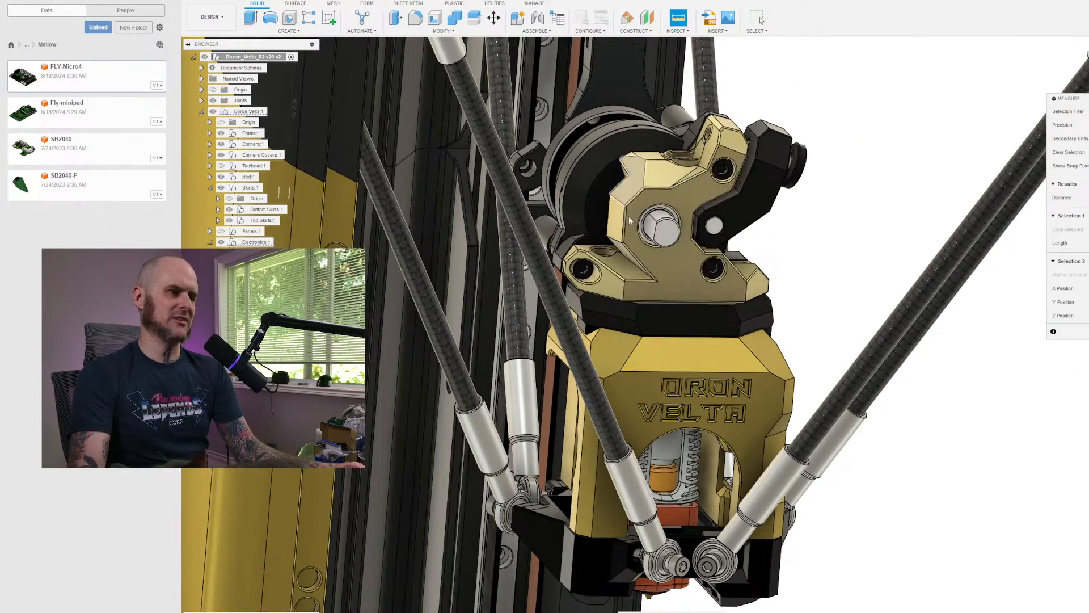
pyautogui.scroll(-8, 653, 229)
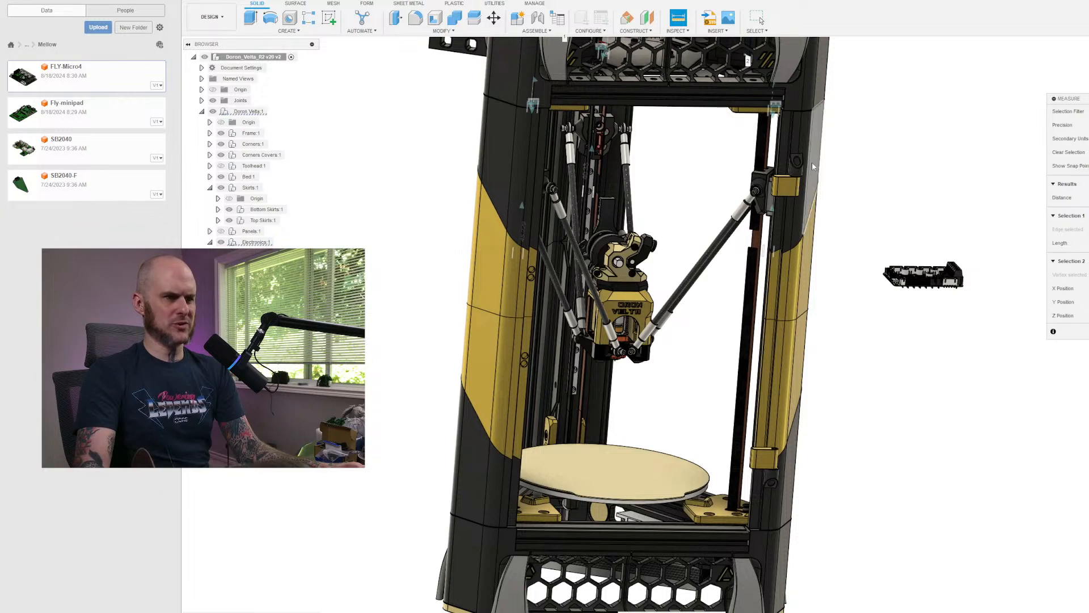
pyautogui.scroll(-3, 805, 237)
pyautogui.scroll(8, 683, 260)
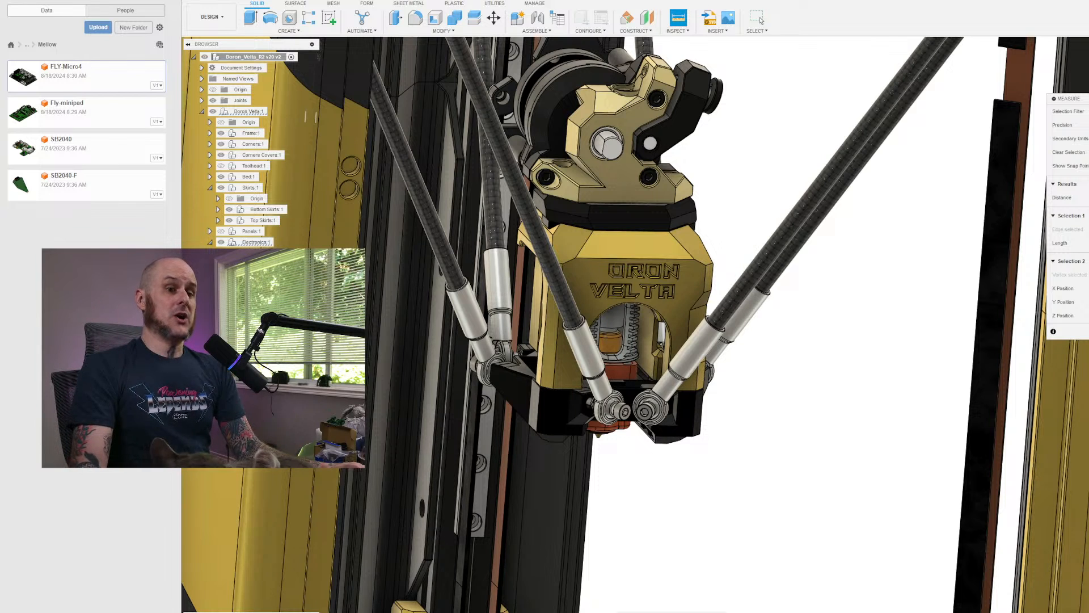
pyautogui.press('Escape')
# Examine the frame, arms and corner covers, select the upper black cover's face to identify its component, and clear the selection.
pyautogui.scroll(-4, 784, 210)
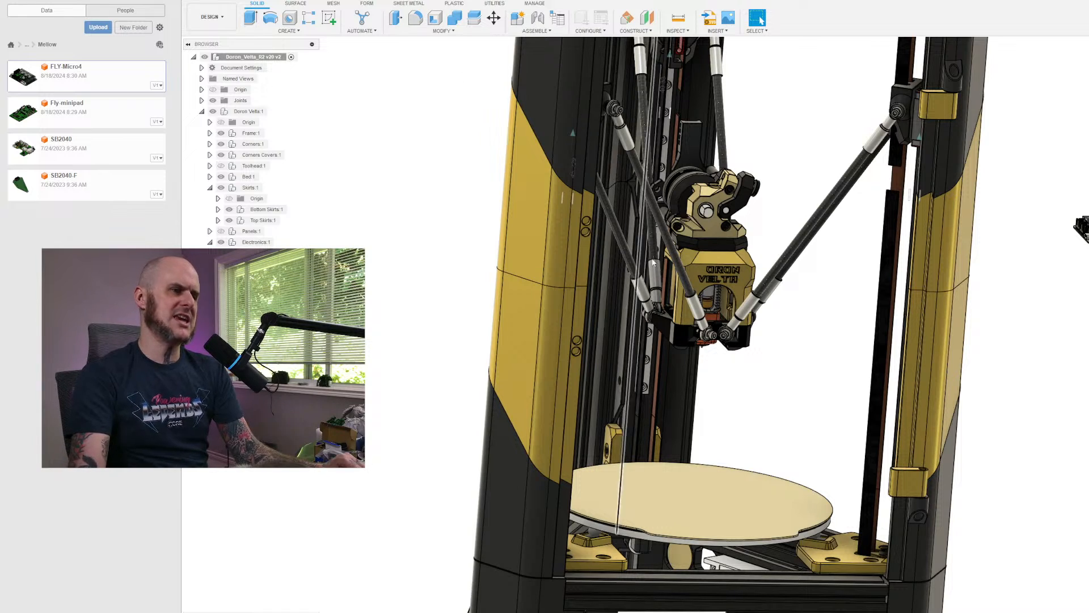
pyautogui.scroll(-3, 792, 225)
pyautogui.moveTo(825, 210); pyautogui.dragTo(750, 328, button='middle')
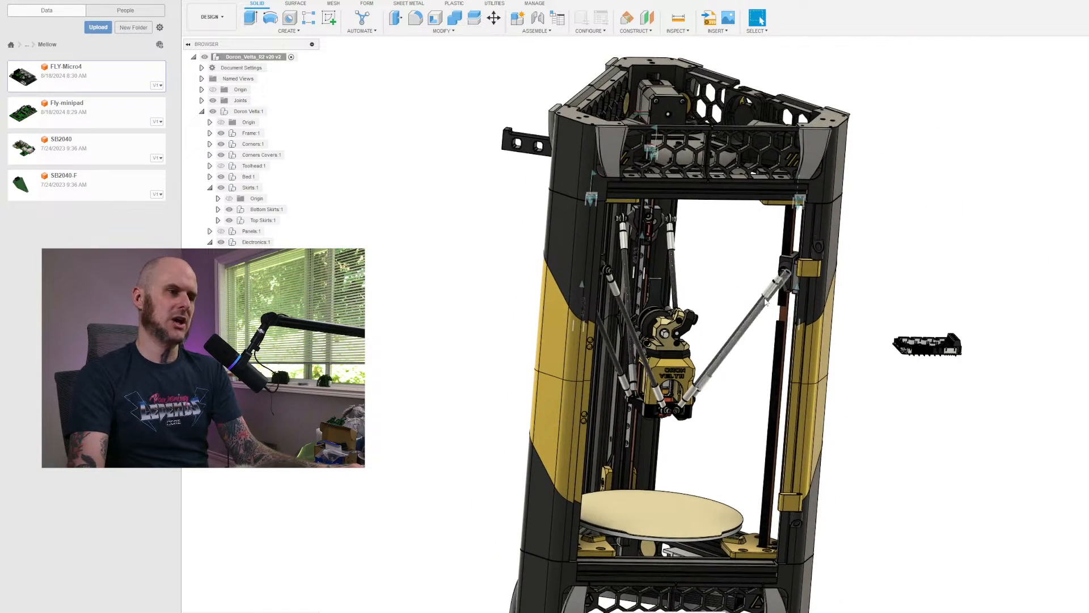
pyautogui.scroll(3, 820, 191)
pyautogui.scroll(-2, 808, 176)
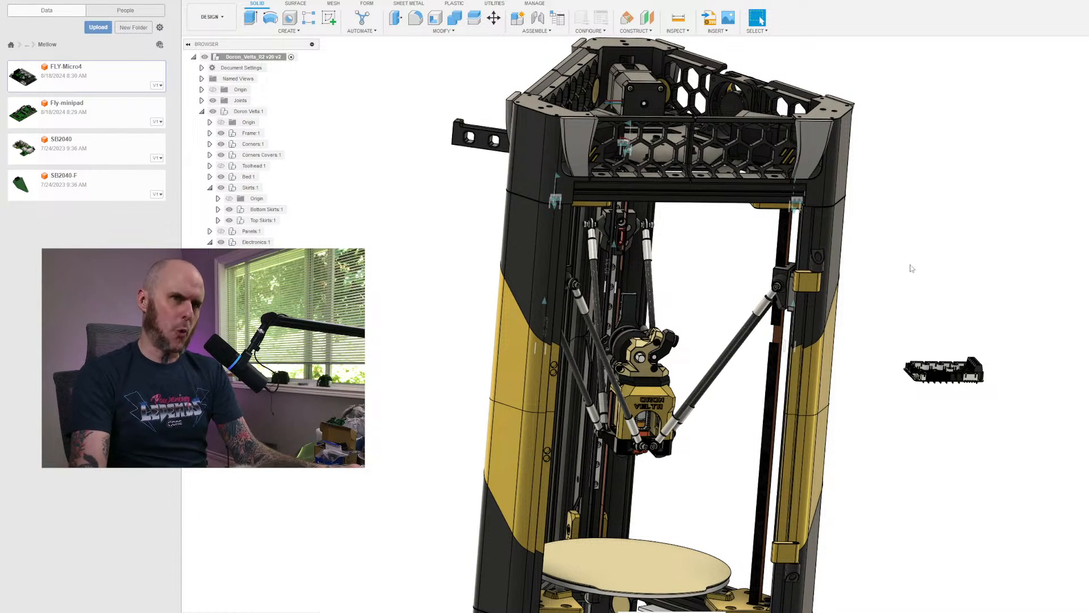
pyautogui.scroll(2, 893, 289)
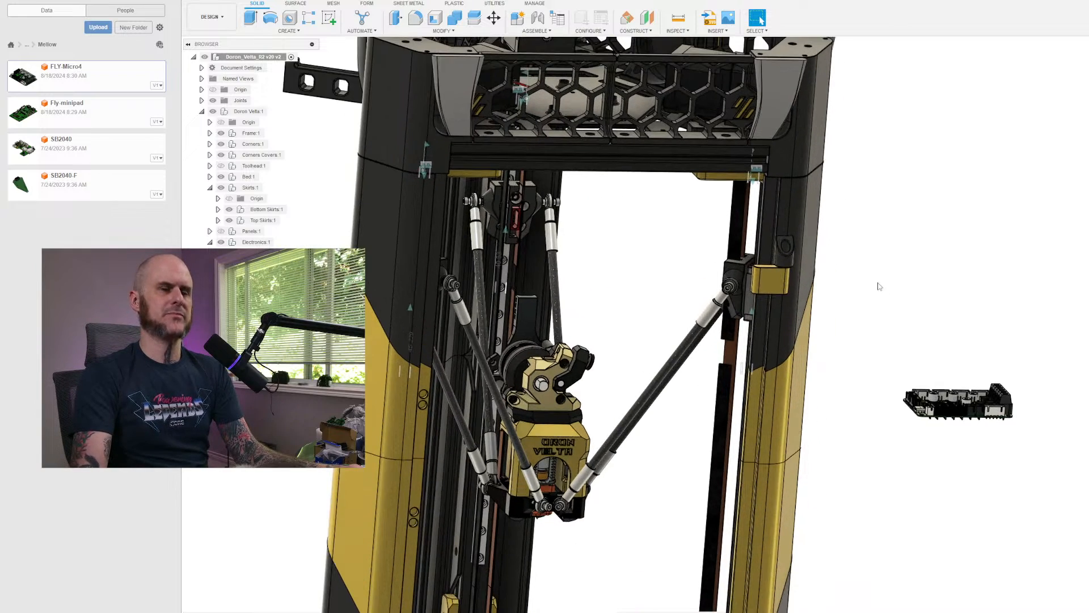
pyautogui.scroll(-1, 876, 281)
pyautogui.keyDown('shift'); pyautogui.moveTo(867, 275); pyautogui.dragTo(887, 185, button='middle'); pyautogui.keyUp('shift')
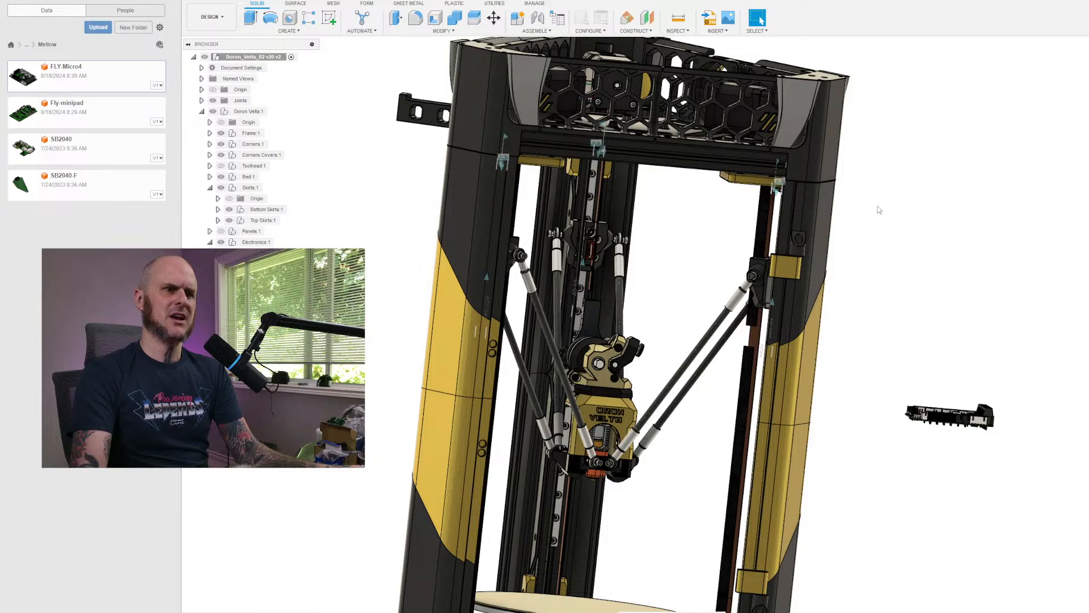
pyautogui.scroll(2, 819, 215)
pyautogui.scroll(-3, 819, 216)
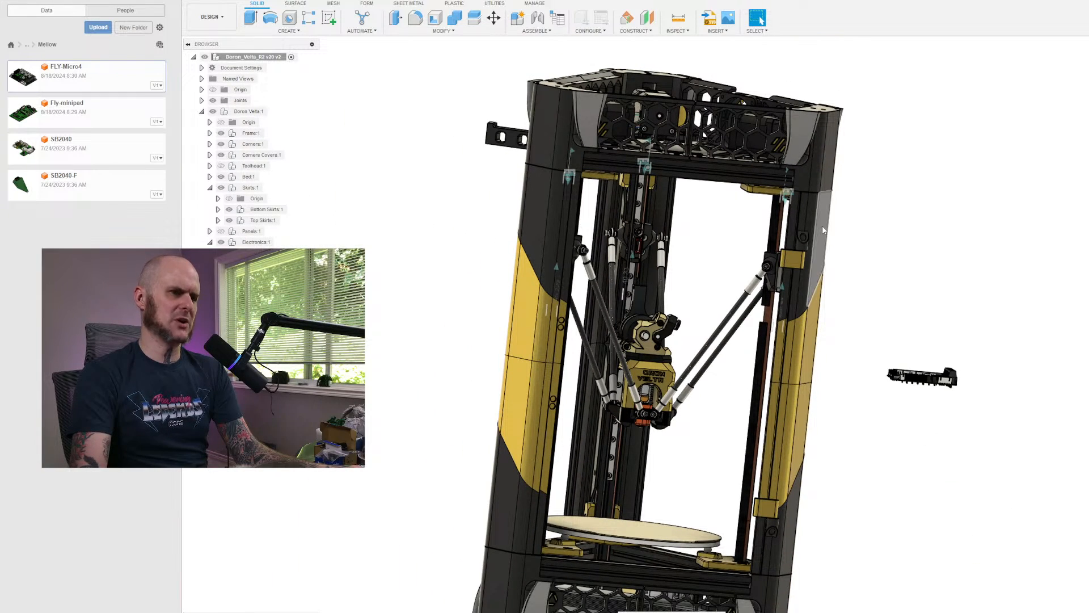
pyautogui.click(823, 230)
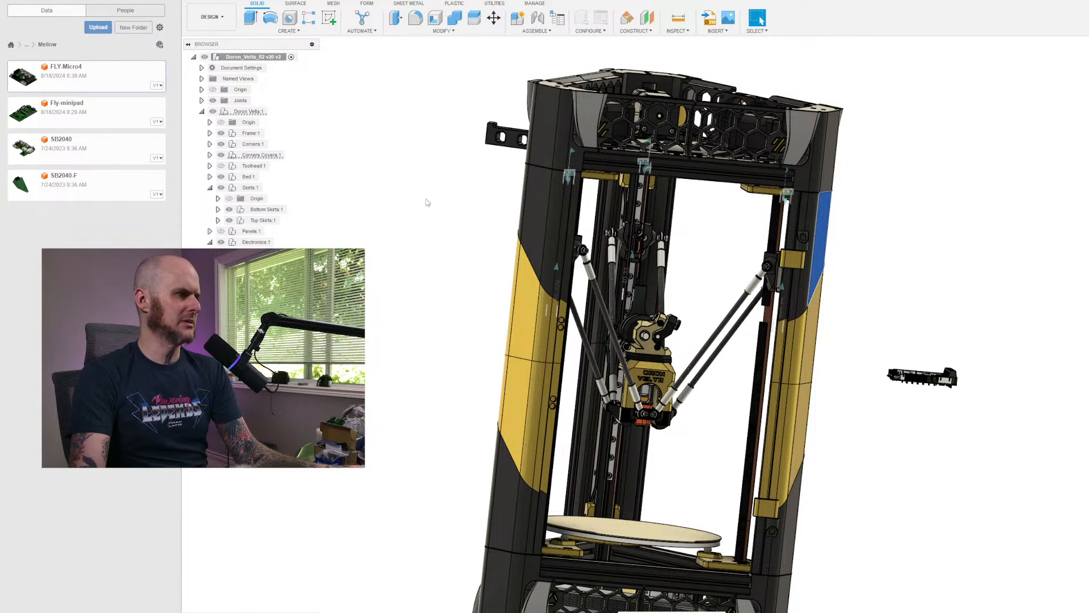
pyautogui.click(344, 160)
# Switch to PrusaSlicer and start adding a model to the plate.
pyautogui.moveTo(141, 606)
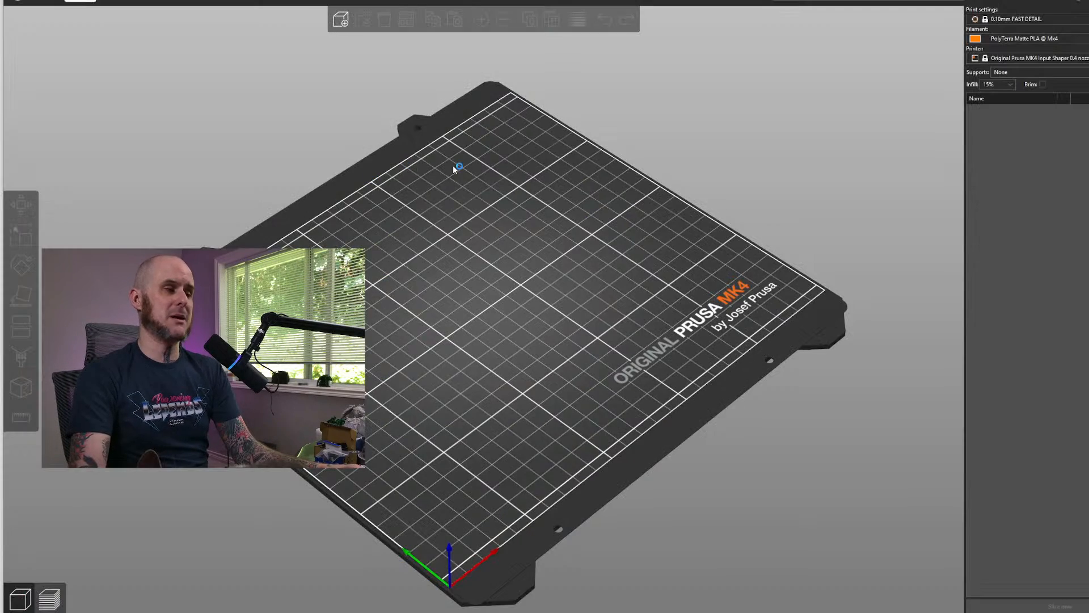
pyautogui.click(341, 19)
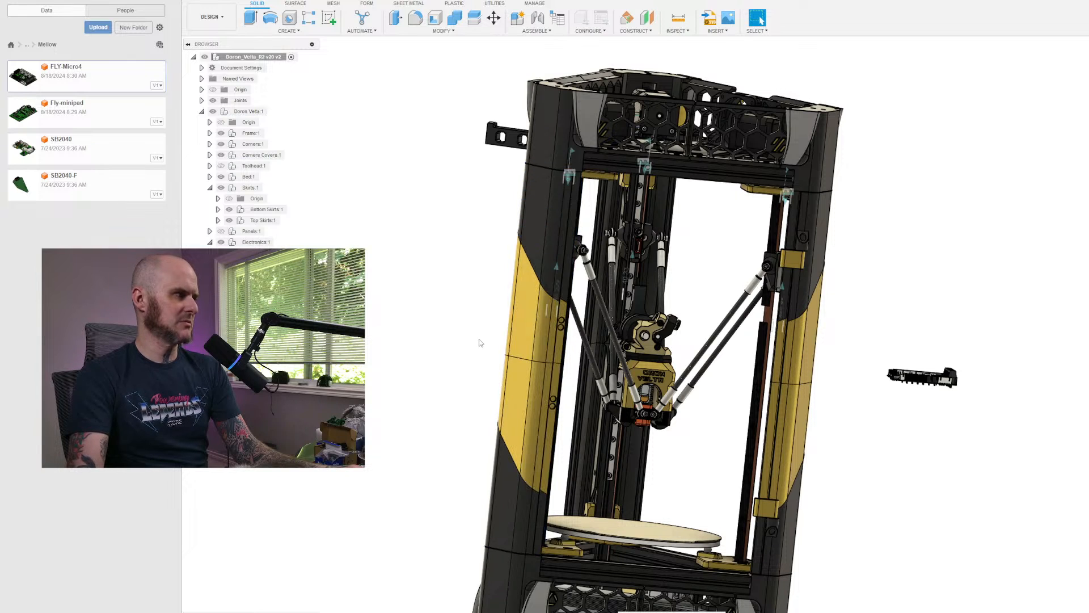
# Return to Fusion to examine the printer's arms, carriages and full frame, and close the unneeded application.
pyautogui.scroll(3, 555, 448)
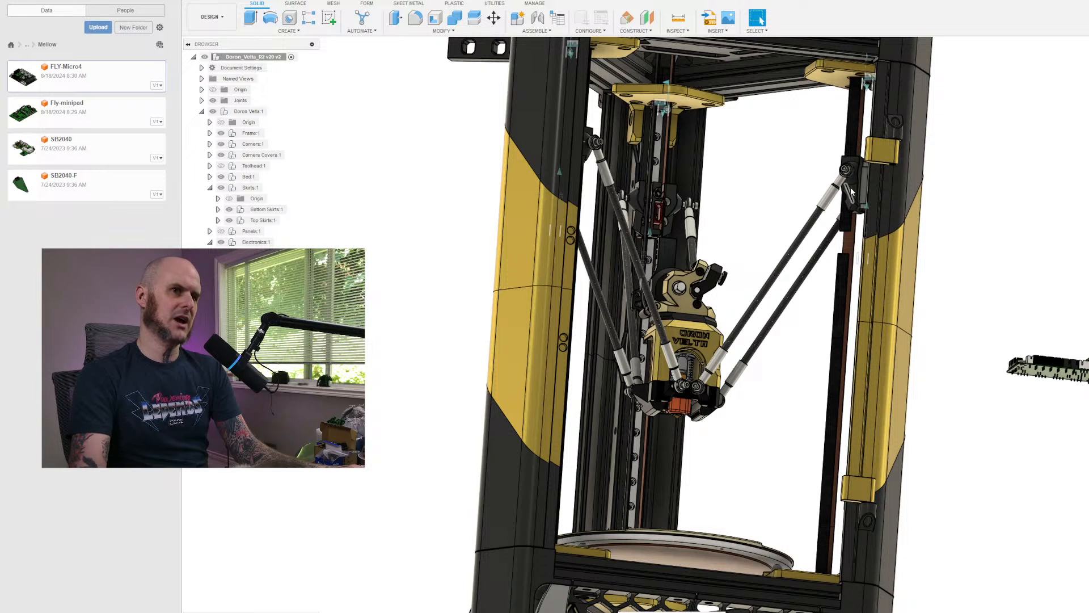
pyautogui.scroll(-5, 851, 190)
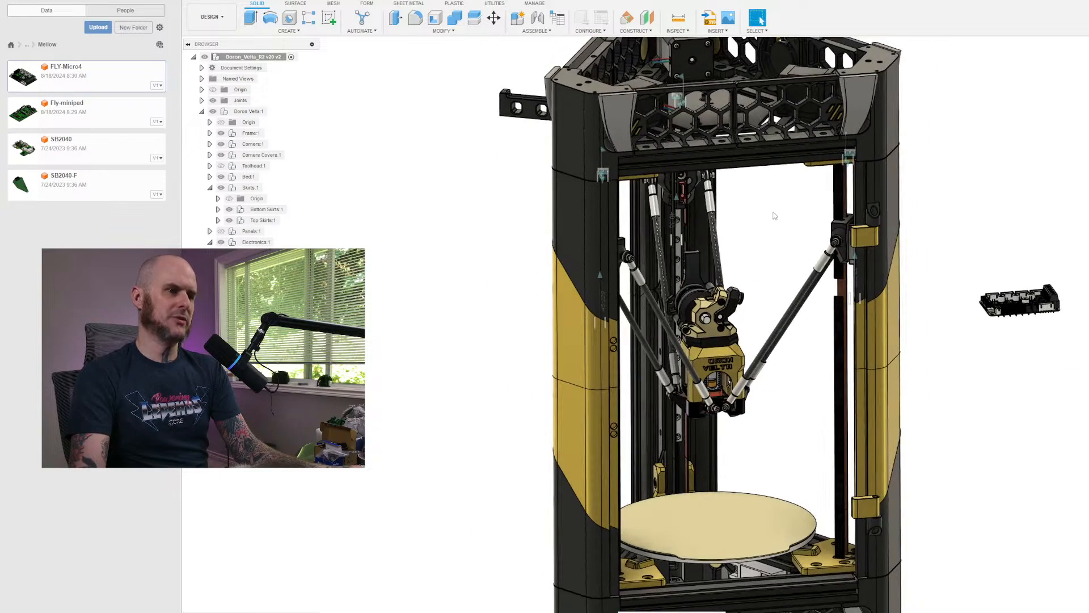
pyautogui.moveTo(780, 237); pyautogui.dragTo(729, 255, button='middle')
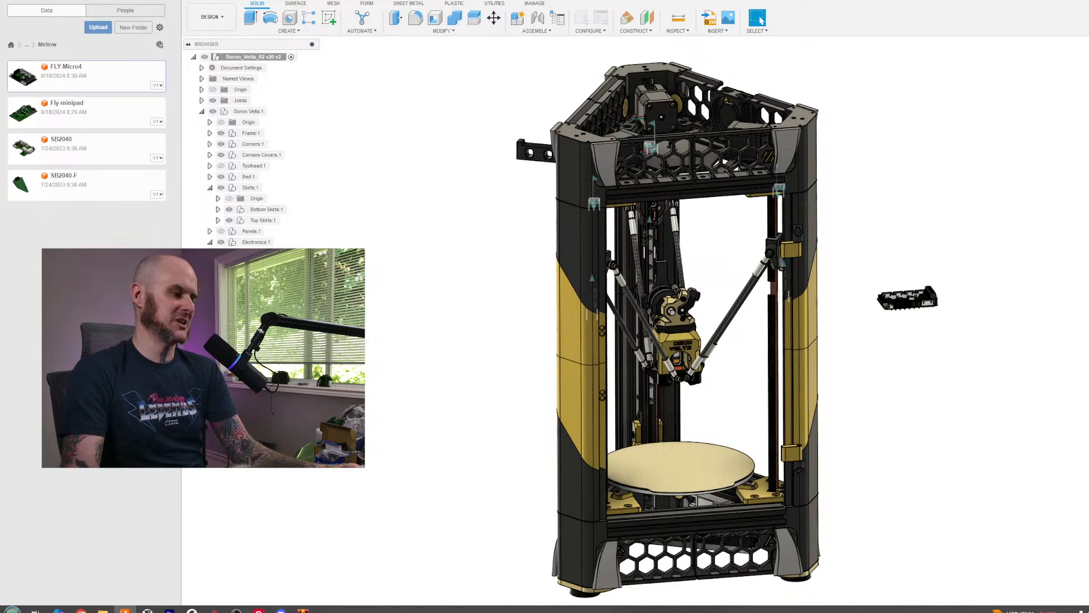
pyautogui.rightClick(303, 610)
pyautogui.click(314, 596)
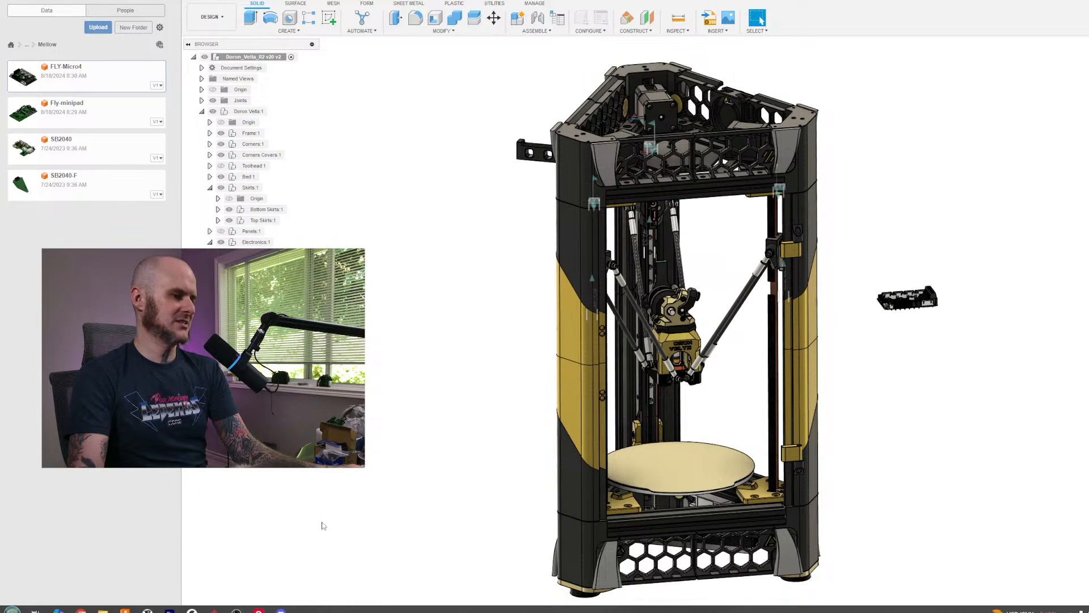
pyautogui.moveTo(520, 424); pyautogui.dragTo(472, 440, button='middle')
# Switch to PrusaSlicer and browse the model file chooser to the Vorons folder under 3D Models and 3D Printers.
pyautogui.moveTo(85, 609)
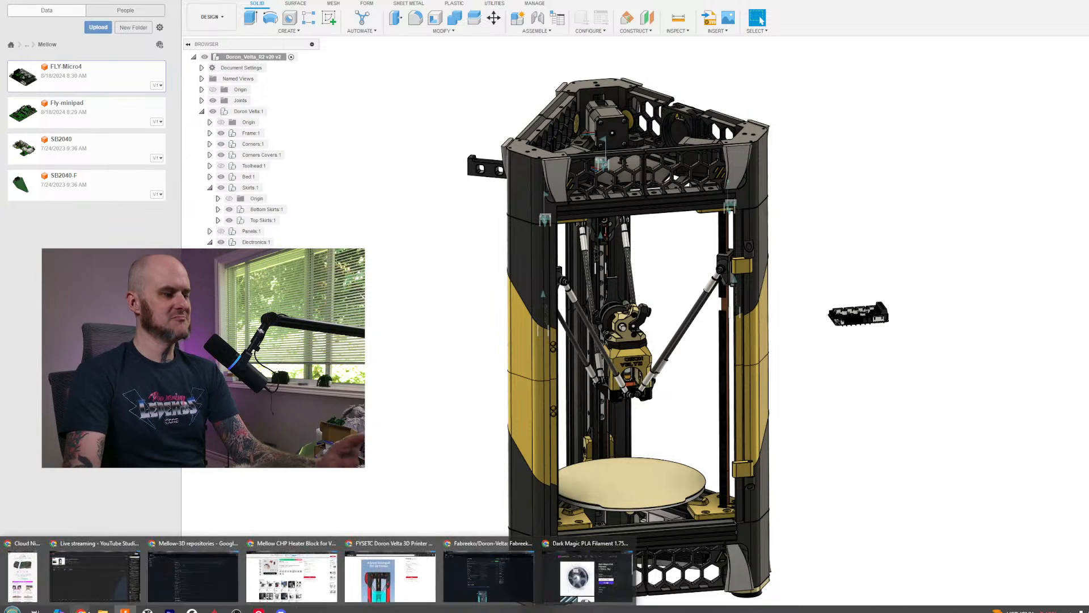
pyautogui.moveTo(613, 582)
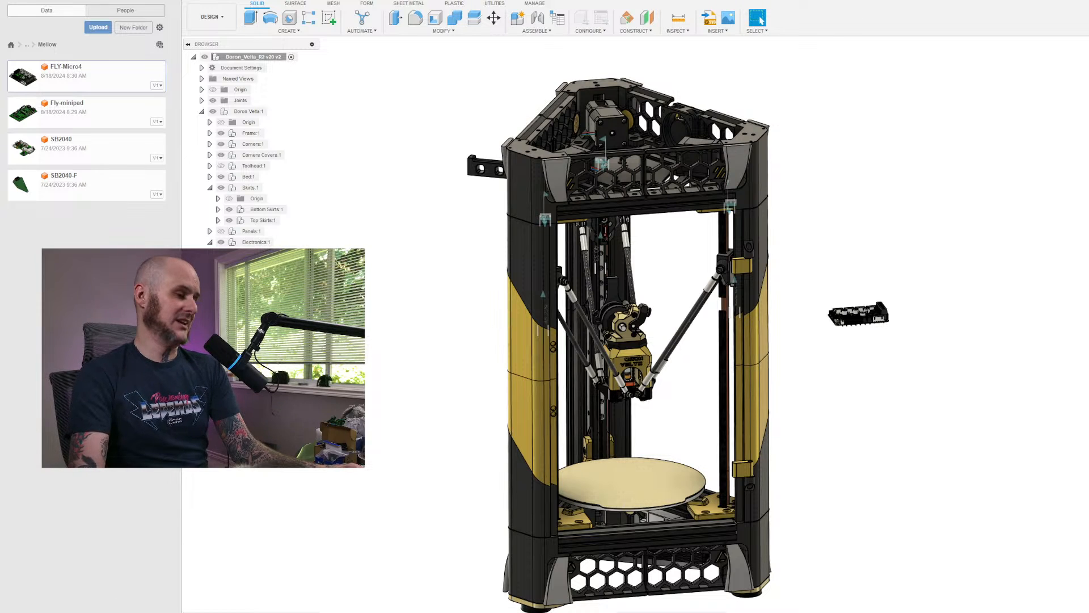
pyautogui.moveTo(192, 610)
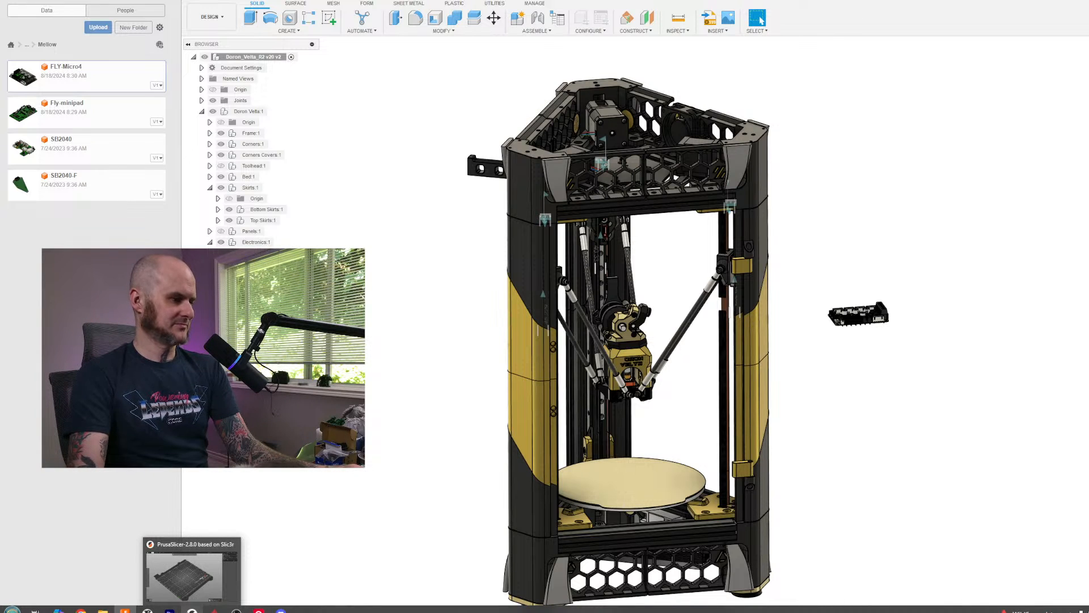
pyautogui.click(221, 606)
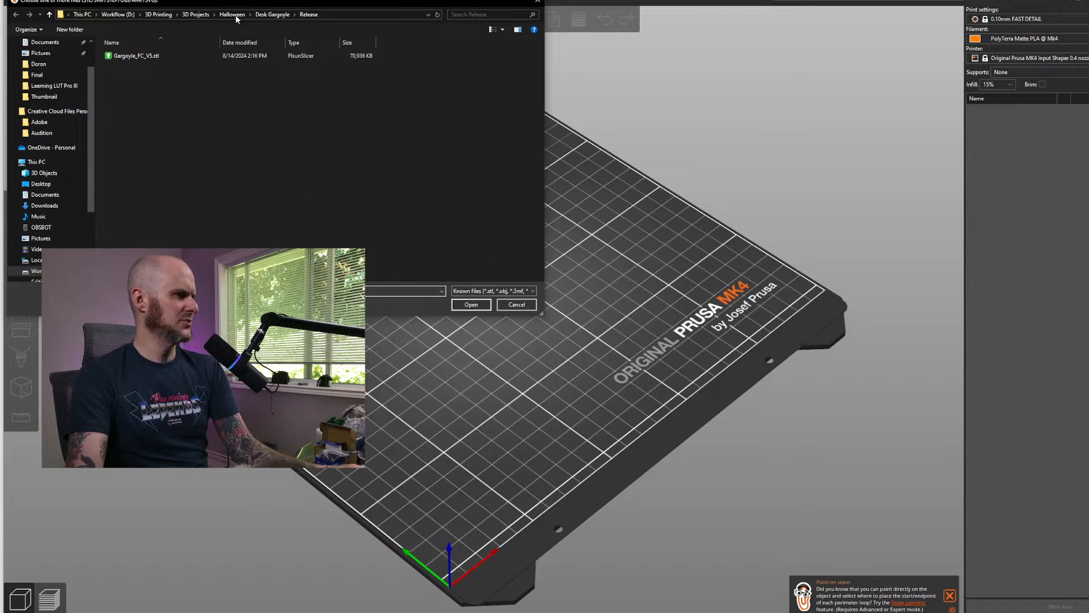
pyautogui.click(196, 15)
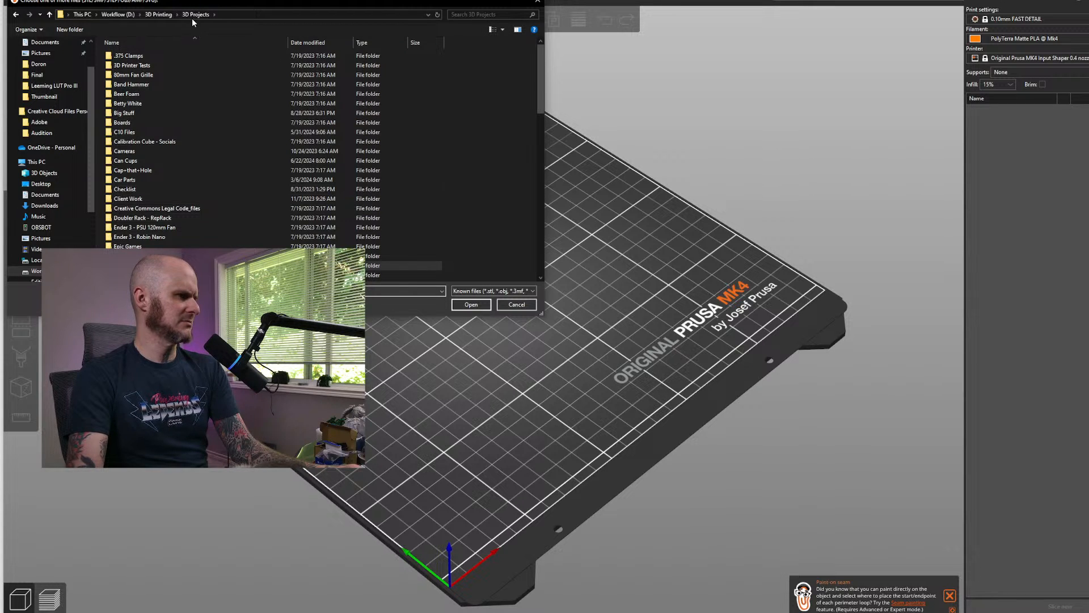
pyautogui.click(175, 15)
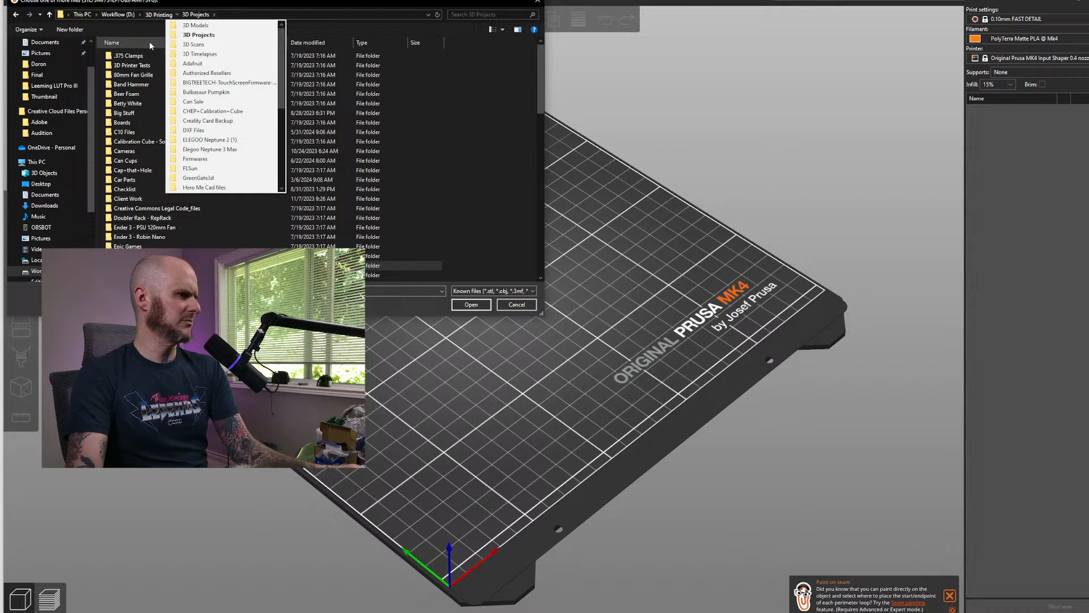
pyautogui.click(172, 25)
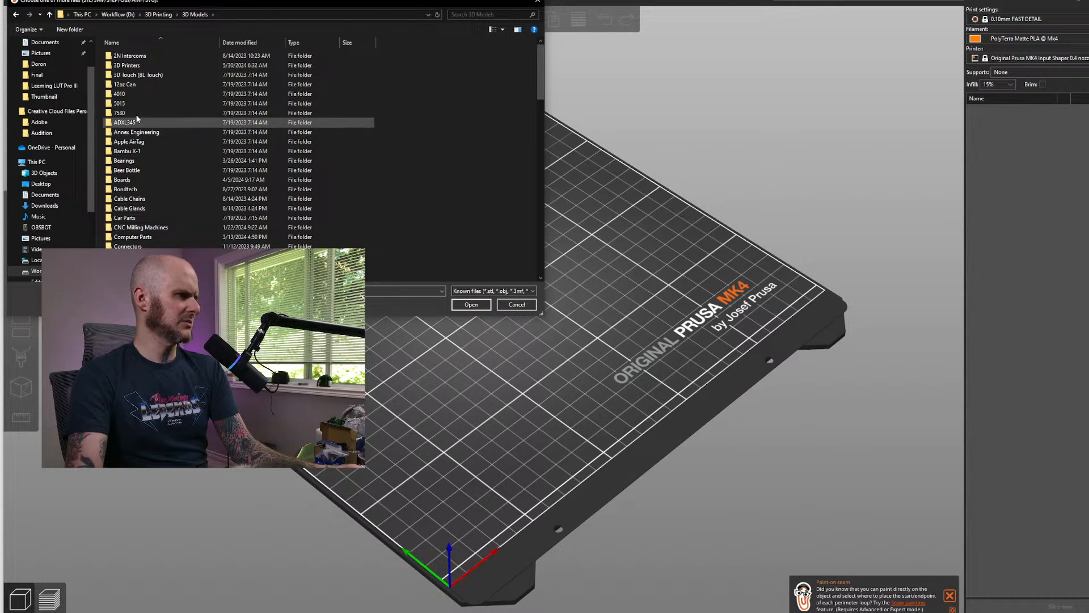
pyautogui.doubleClick(128, 67)
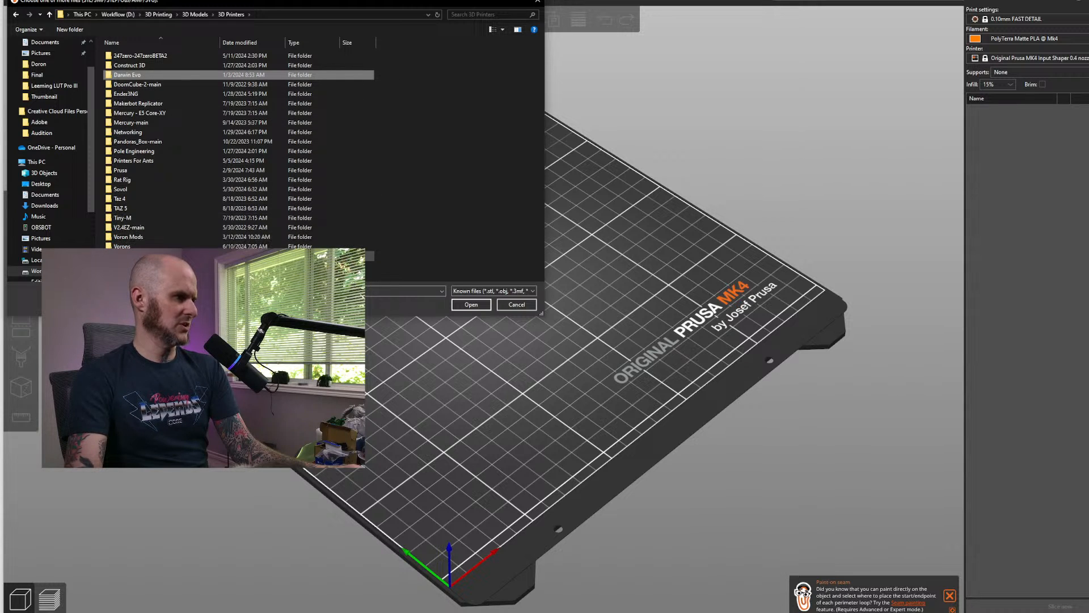
pyautogui.click(134, 246)
pyautogui.doubleClick(134, 246)
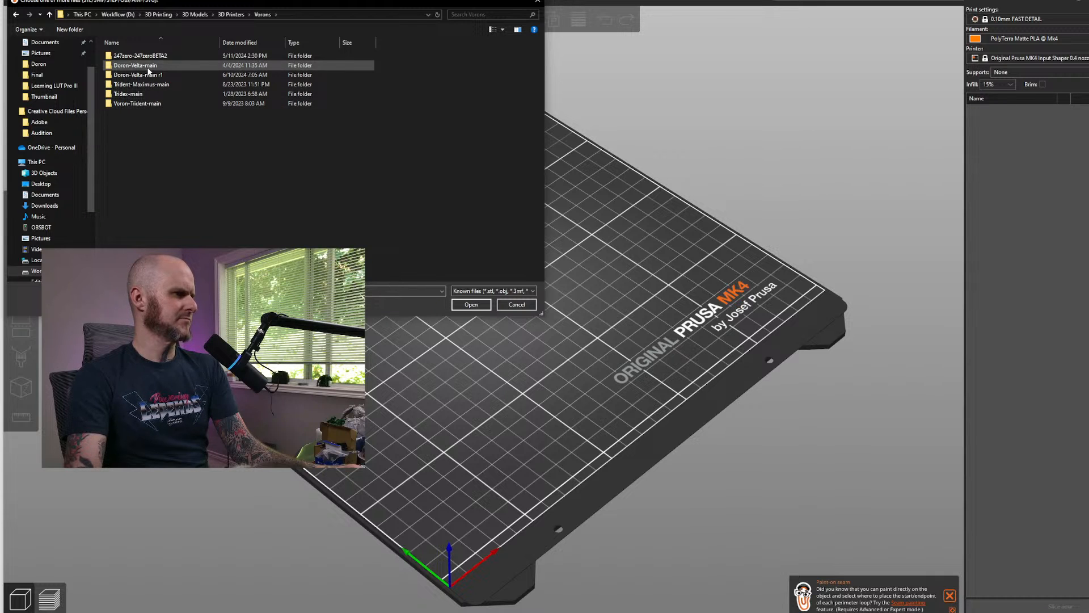
# Open the STLs folder inside Doron-Velta-main r1 and its Doron-Velta-main subfolder.
pyautogui.doubleClick(148, 69)
pyautogui.click(263, 14)
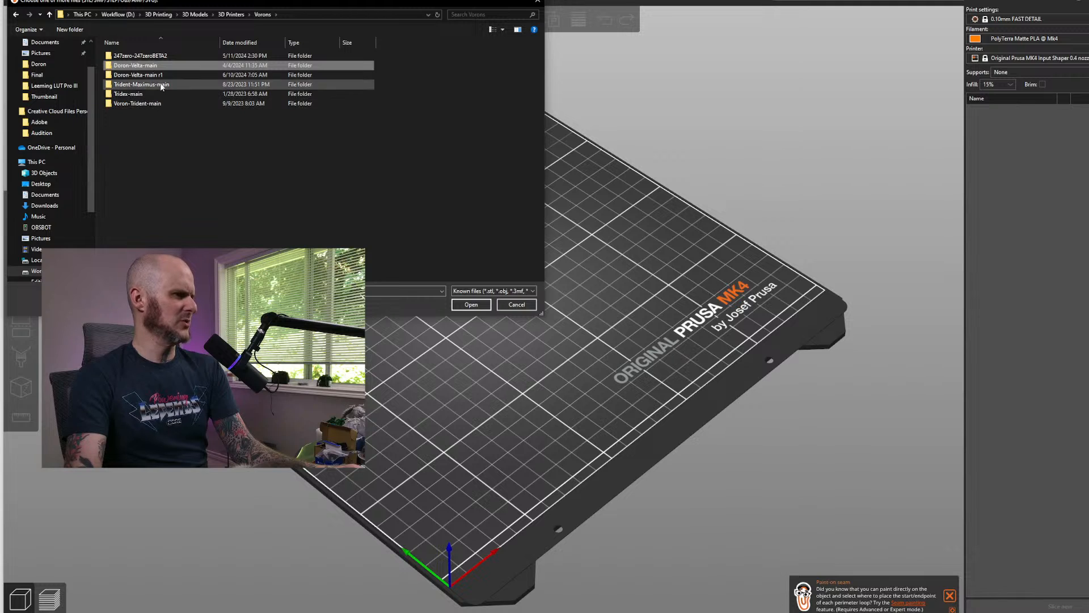
pyautogui.doubleClick(163, 75)
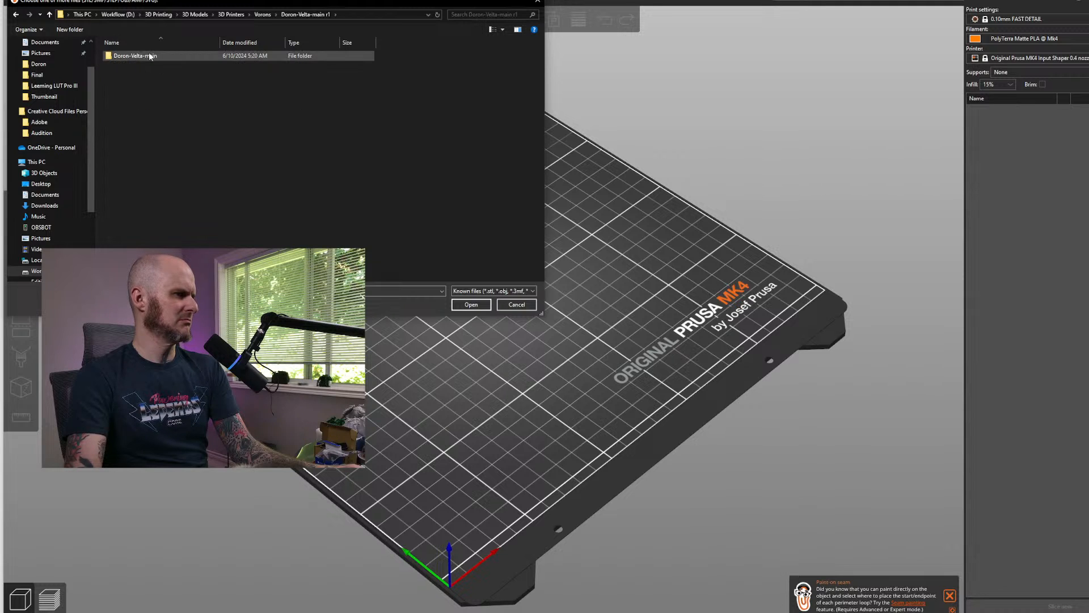
pyautogui.doubleClick(151, 56)
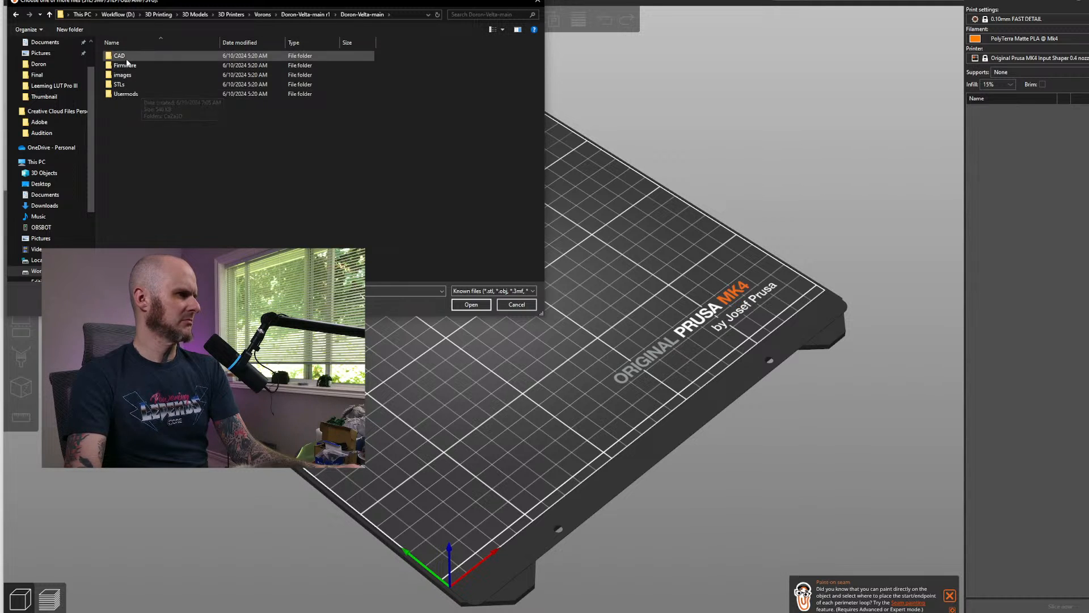
pyautogui.doubleClick(127, 57)
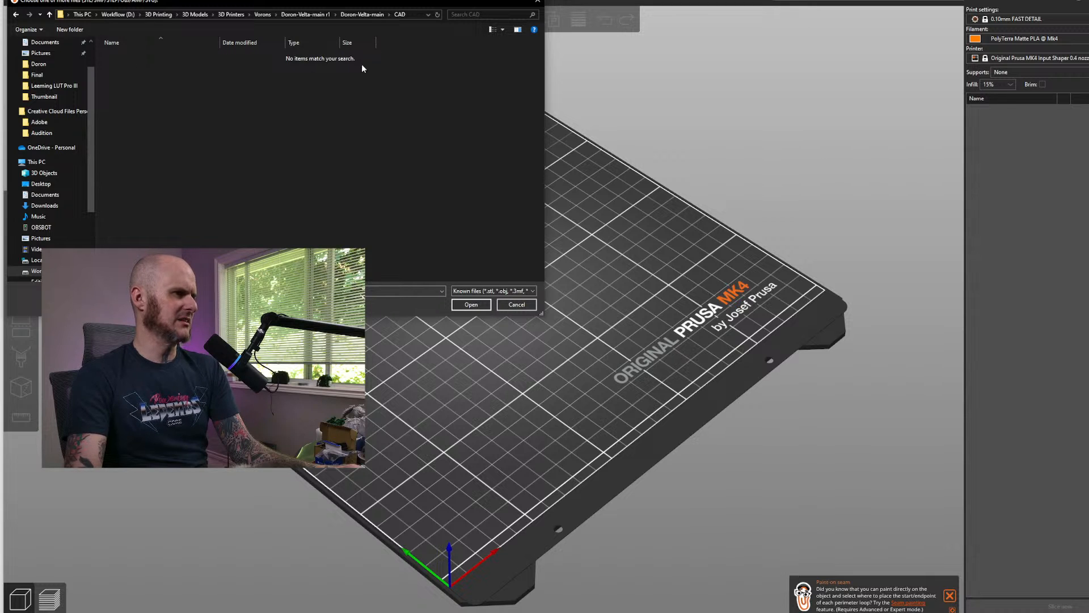
pyautogui.click(366, 16)
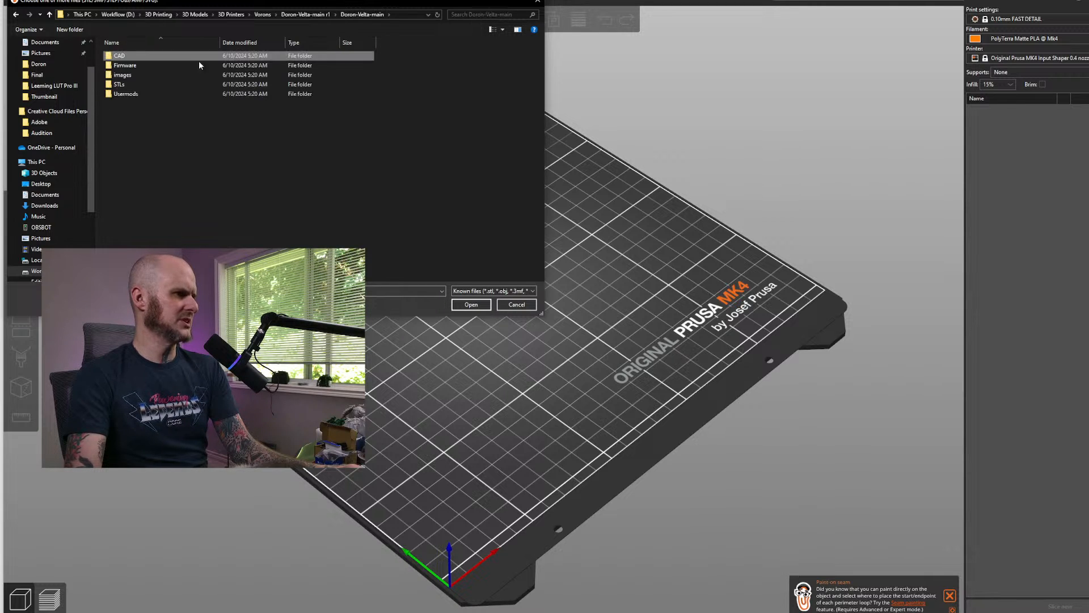
pyautogui.doubleClick(120, 84)
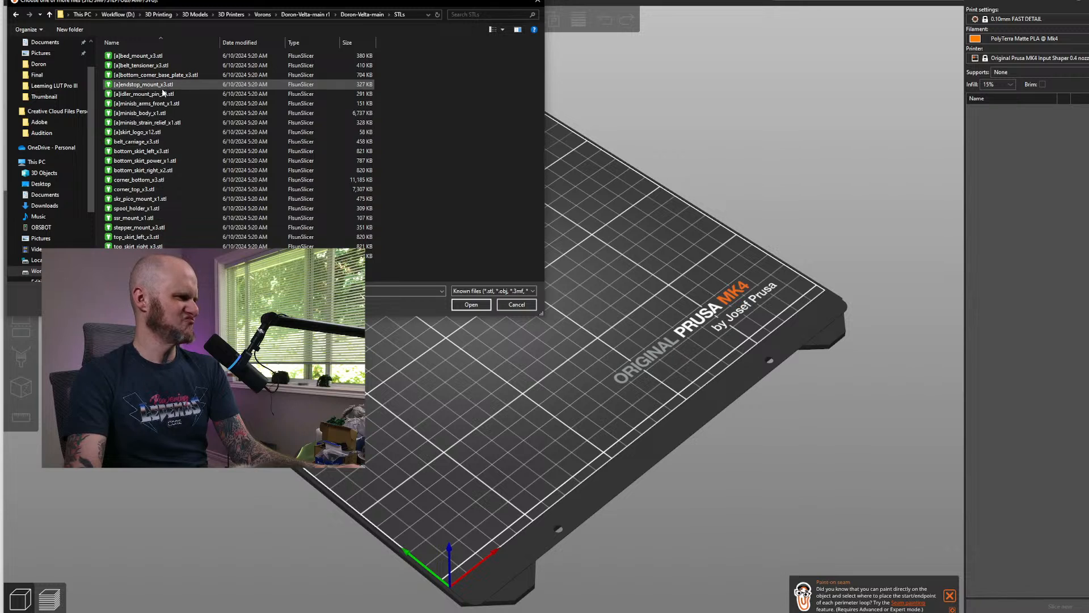
# Load corner_bottom_x3.stl and corner_top_x3.stl onto the plate and arrange them apart.
pyautogui.click(154, 180)
pyautogui.keyDown('shift'); pyautogui.click(160, 190); pyautogui.keyUp('shift')
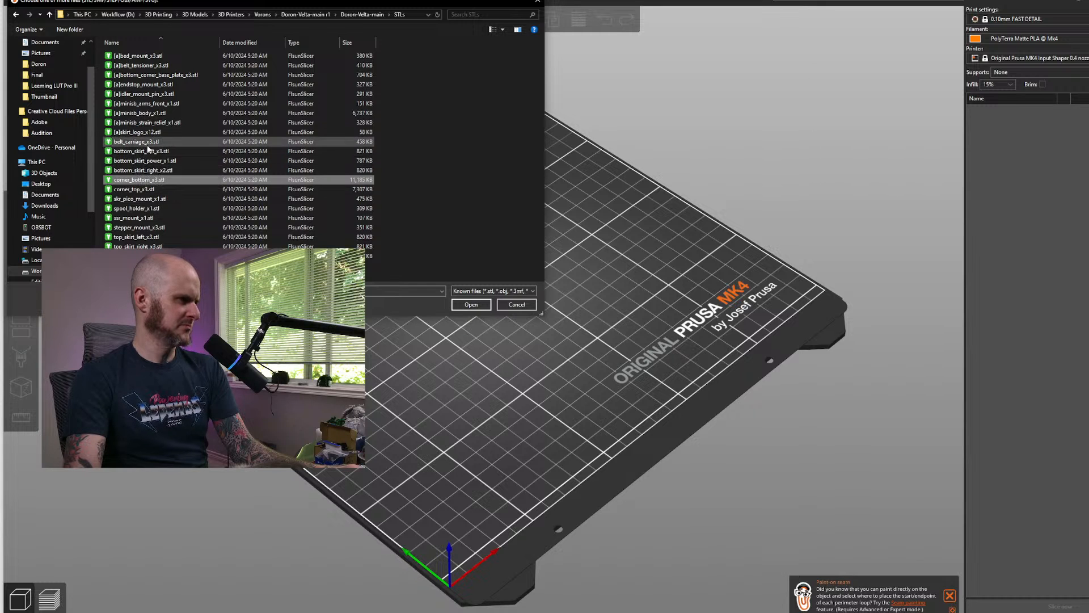
pyautogui.keyDown('shift'); pyautogui.click(151, 191); pyautogui.keyUp('shift')
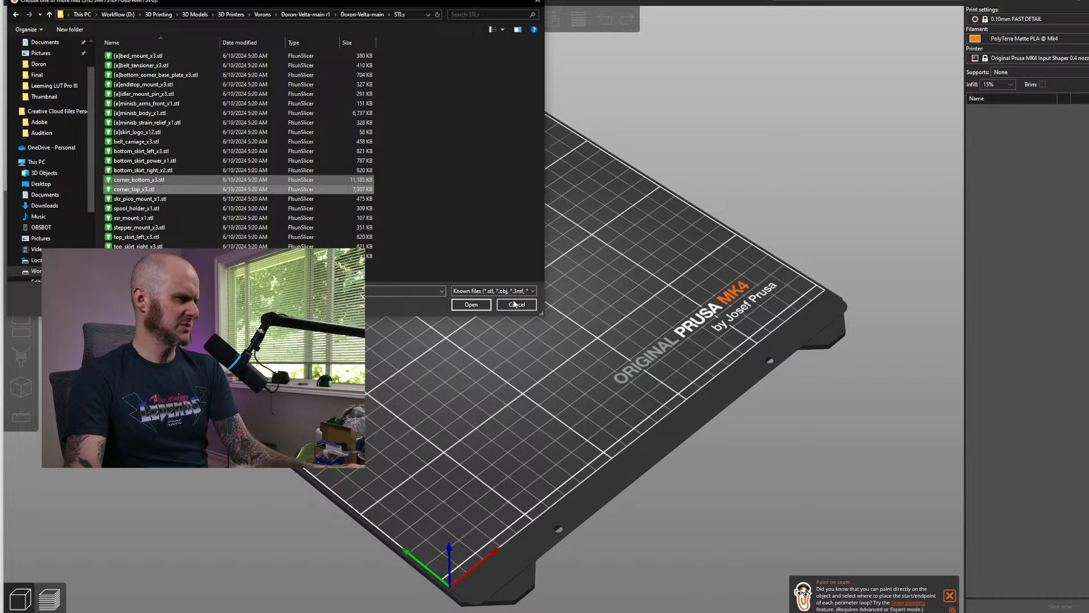
pyautogui.click(472, 306)
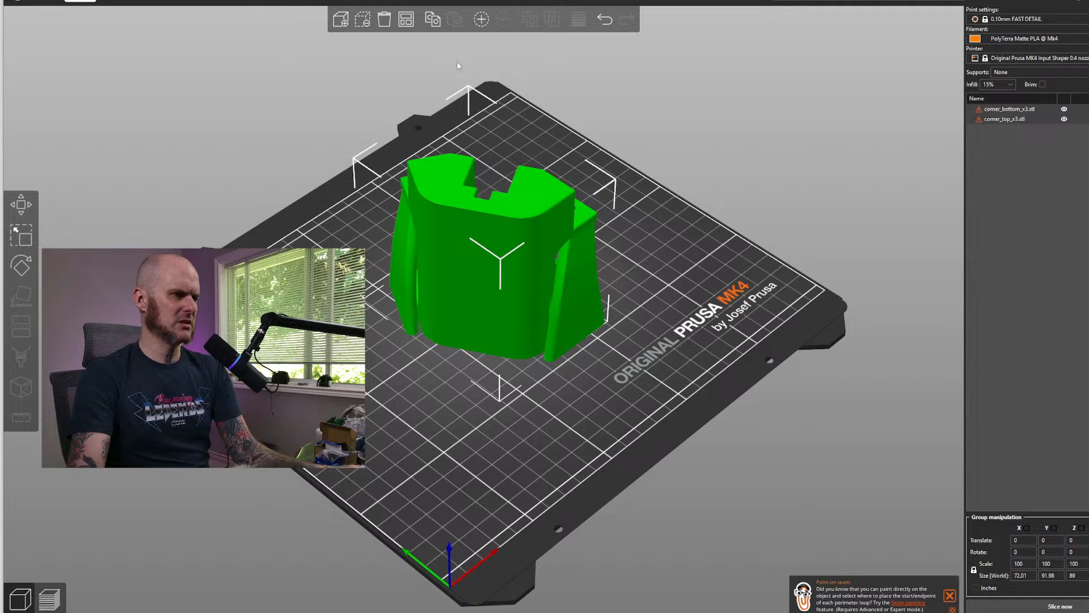
pyautogui.click(406, 21)
# Start adding another model and look through the STL files of Doron-Velta-main r1.
pyautogui.click(340, 23)
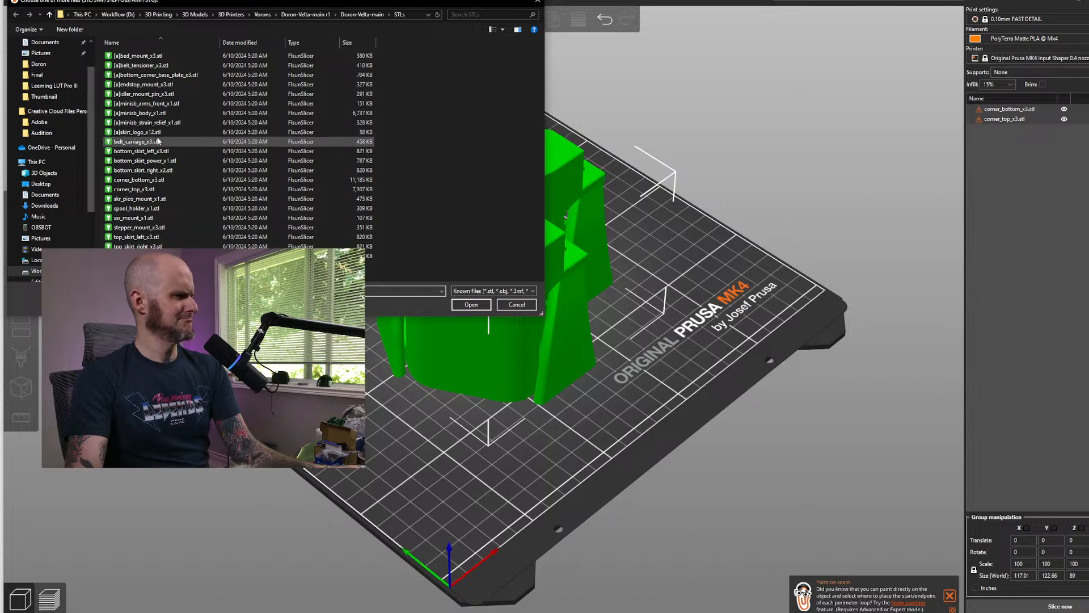
pyautogui.click(161, 171)
pyautogui.click(160, 190)
pyautogui.click(163, 218)
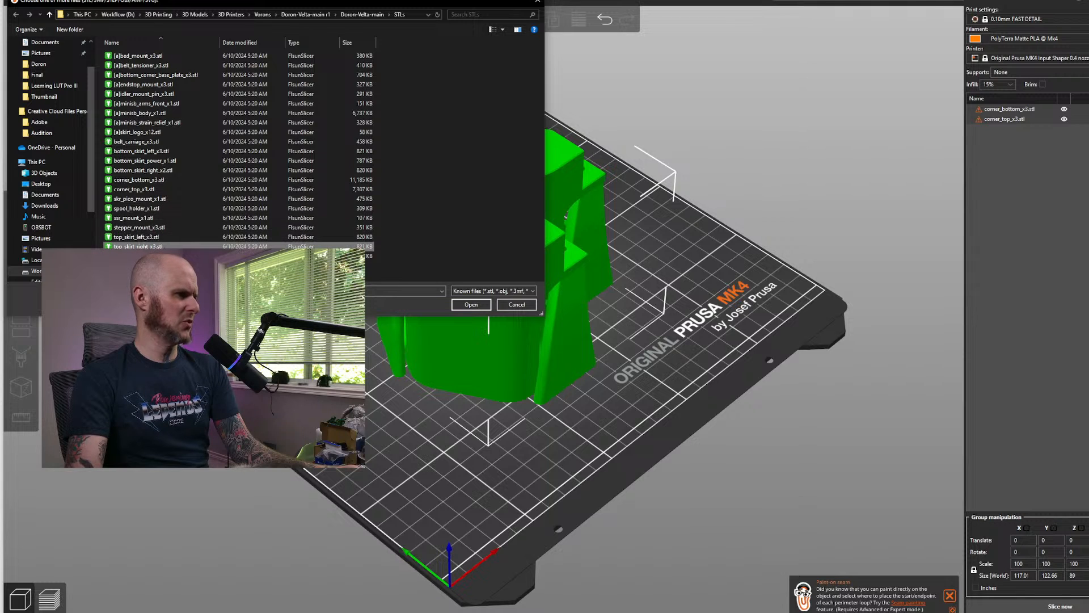
pyautogui.click(147, 142)
pyautogui.click(153, 75)
pyautogui.click(162, 56)
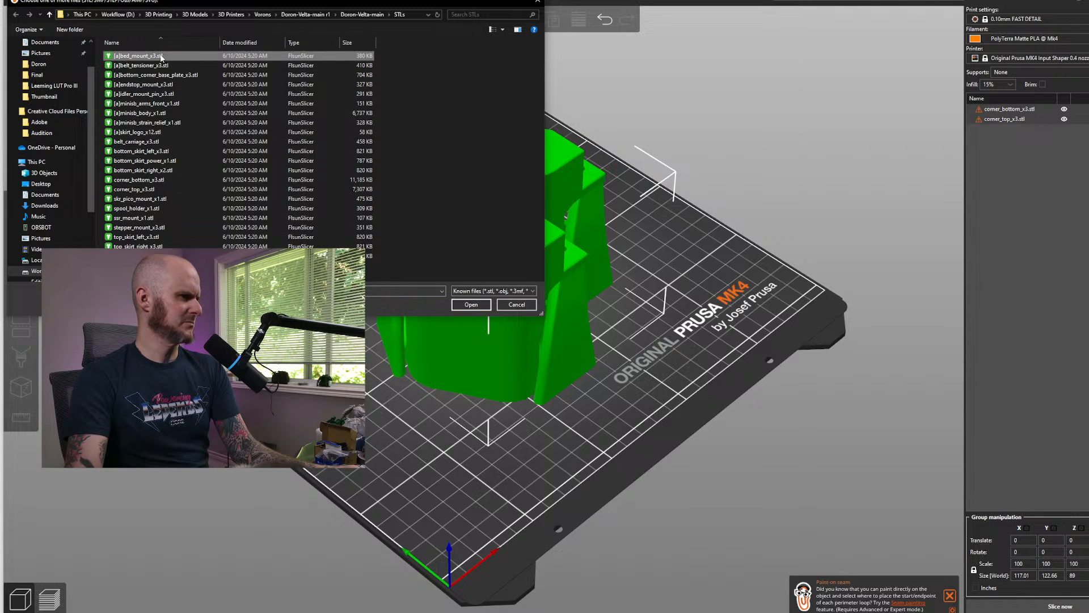
# Check the older Doron-Velta-main folder and its CAD subfolder for models, cancel the file chooser and return to Fusion.
pyautogui.click(362, 14)
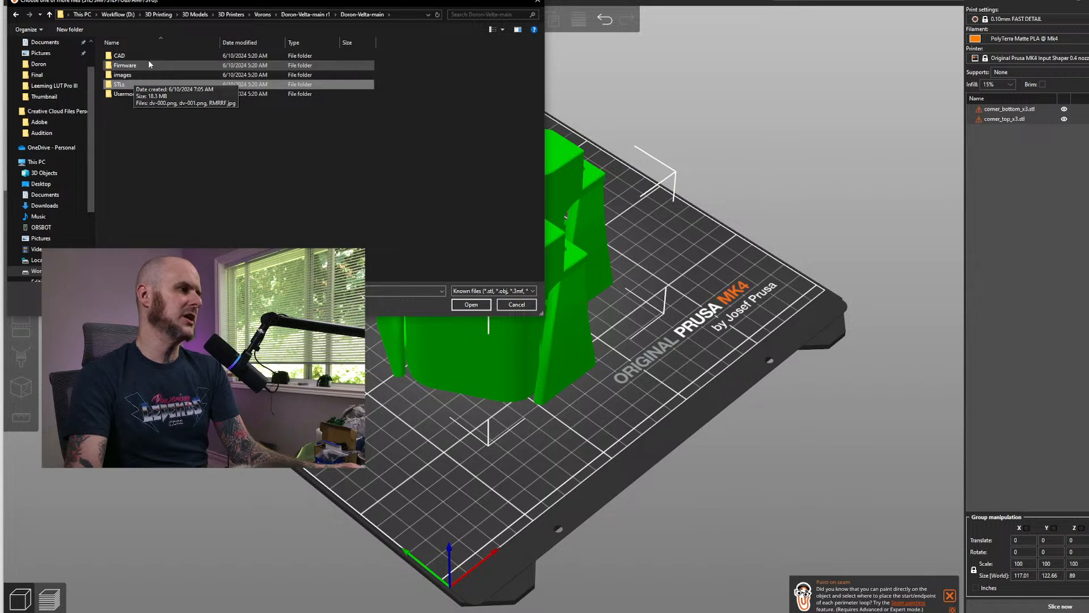
pyautogui.click(263, 14)
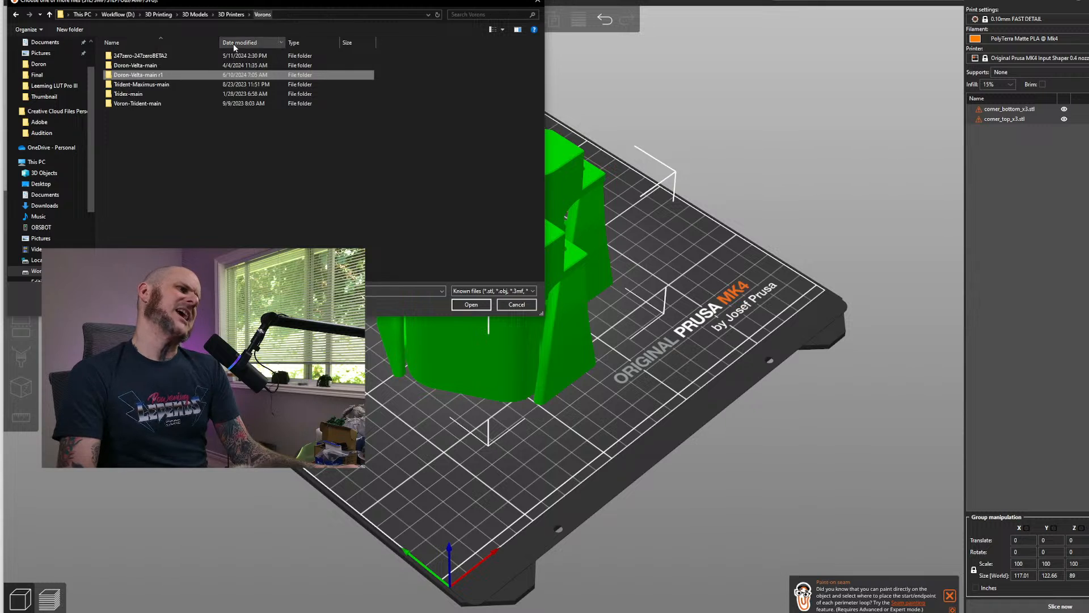
pyautogui.doubleClick(149, 67)
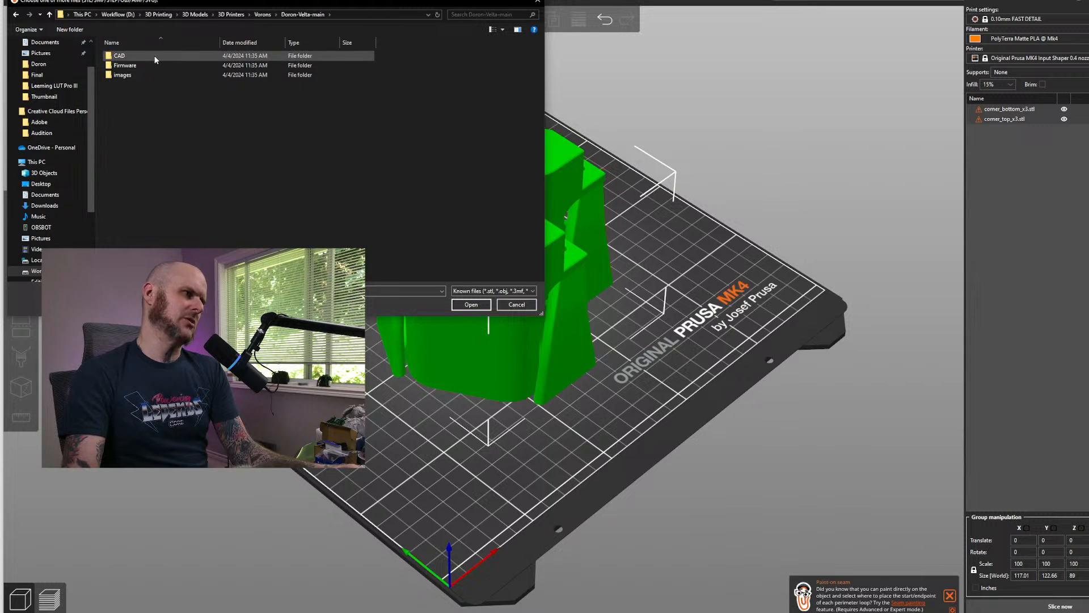
pyautogui.doubleClick(156, 56)
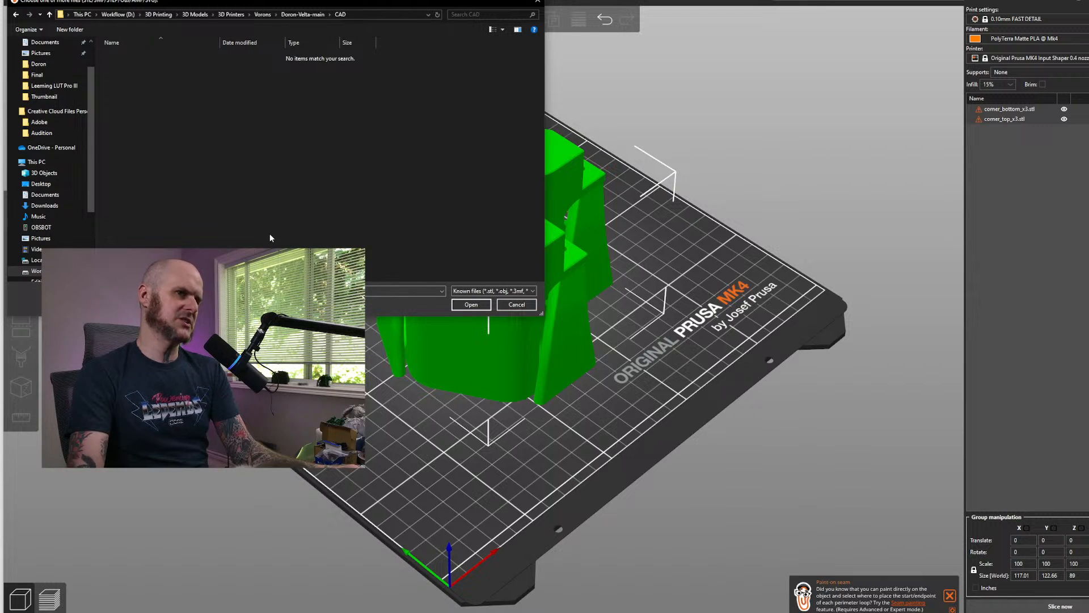
pyautogui.click(300, 15)
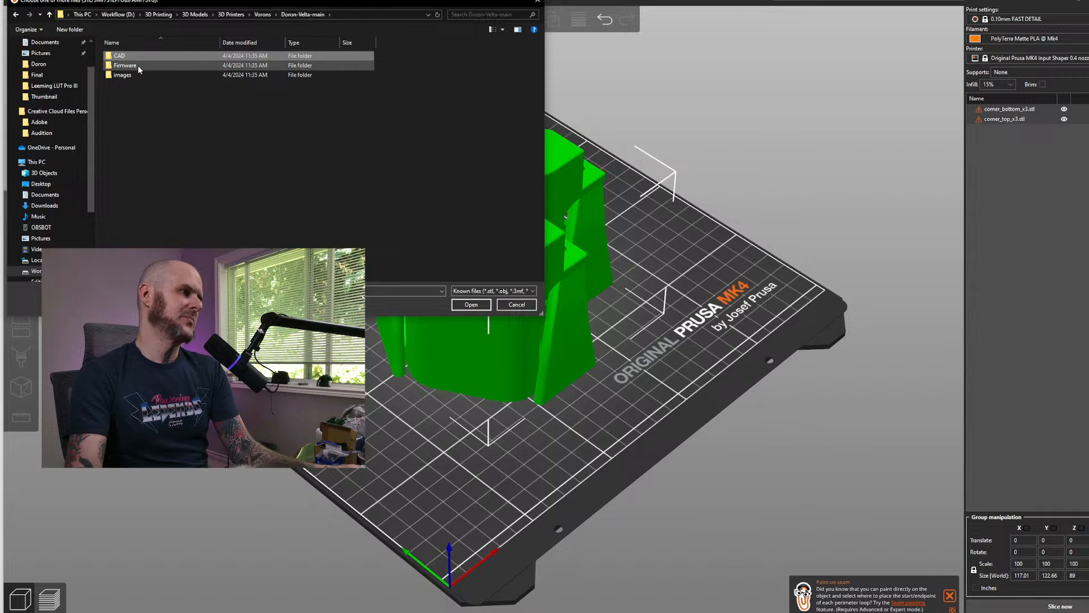
pyautogui.press('Escape')
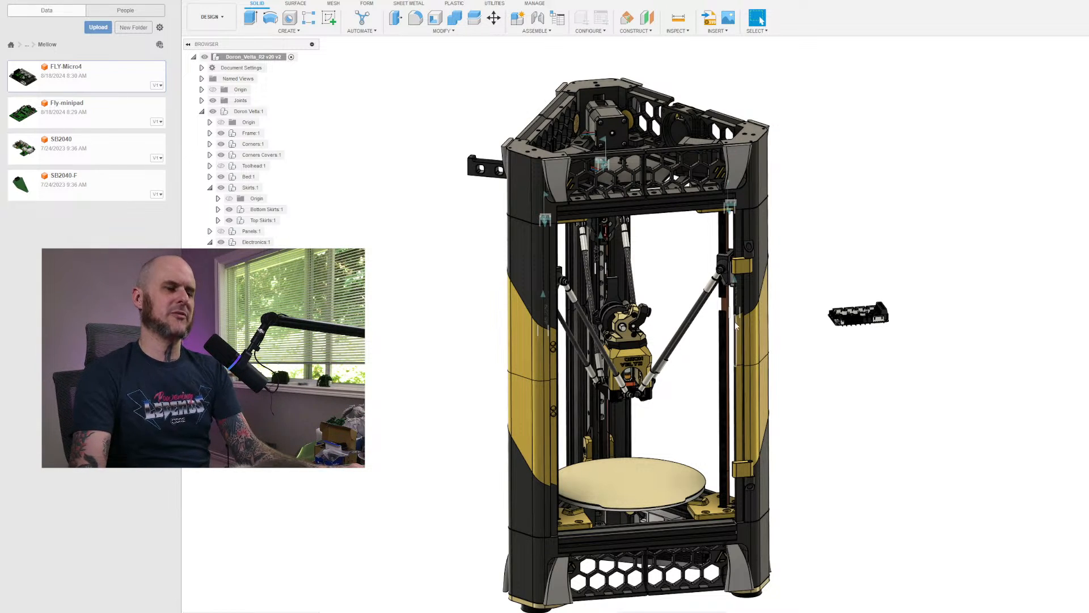
# Examine the printer's toolhead, arms and corner covers up close, and the full frame beside the FLY-Micro4 board from several angles.
pyautogui.scroll(2, 764, 341)
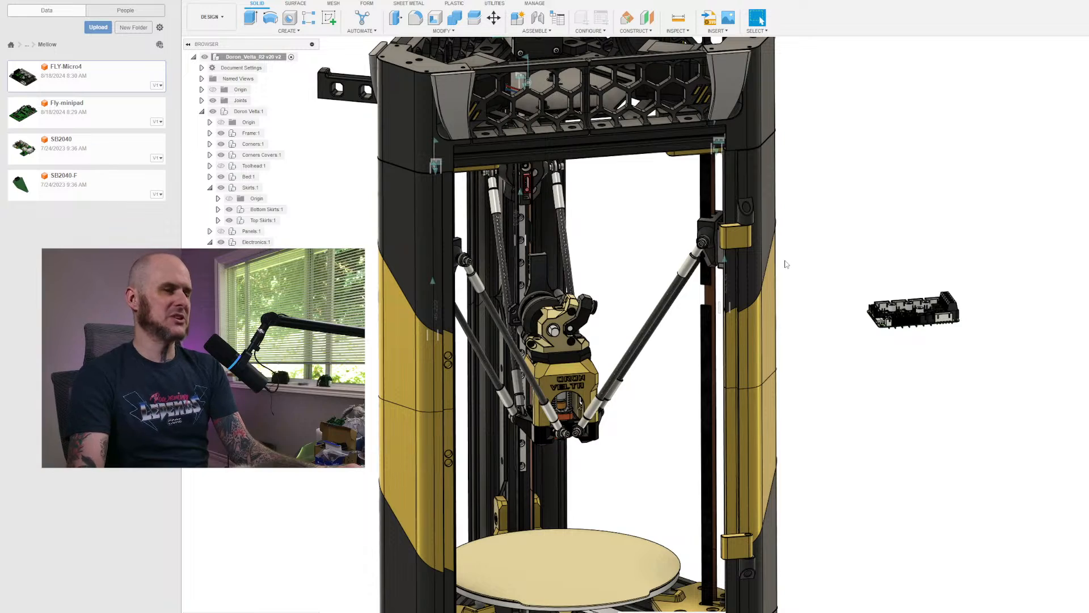
pyautogui.keyDown('shift'); pyautogui.moveTo(816, 279); pyautogui.dragTo(783, 266, button='middle'); pyautogui.keyUp('shift')
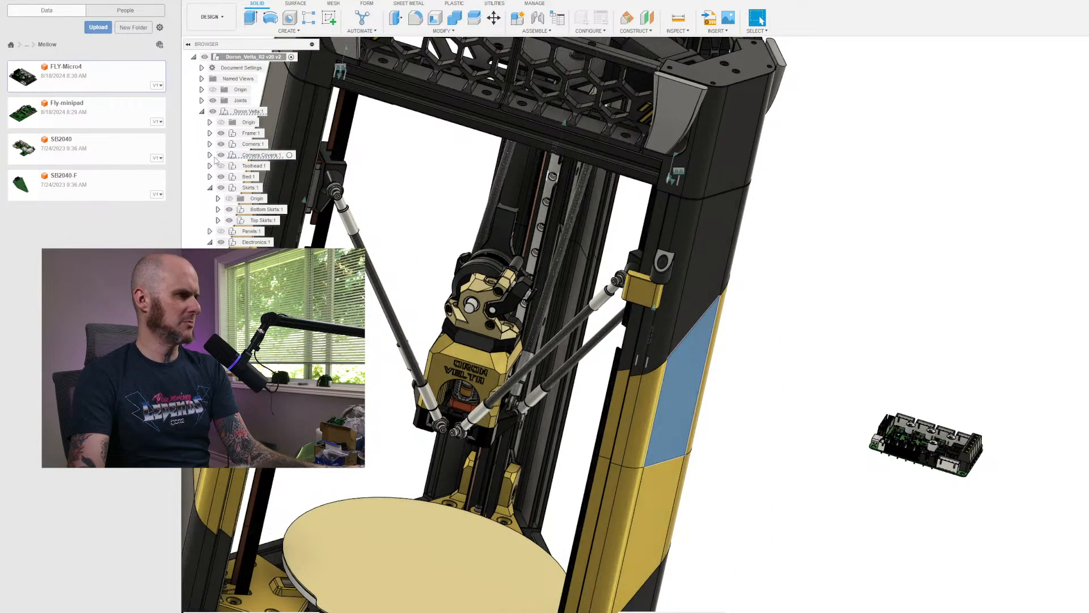
pyautogui.scroll(-5, 1016, 278)
pyautogui.moveTo(923, 307); pyautogui.dragTo(805, 213, button='middle')
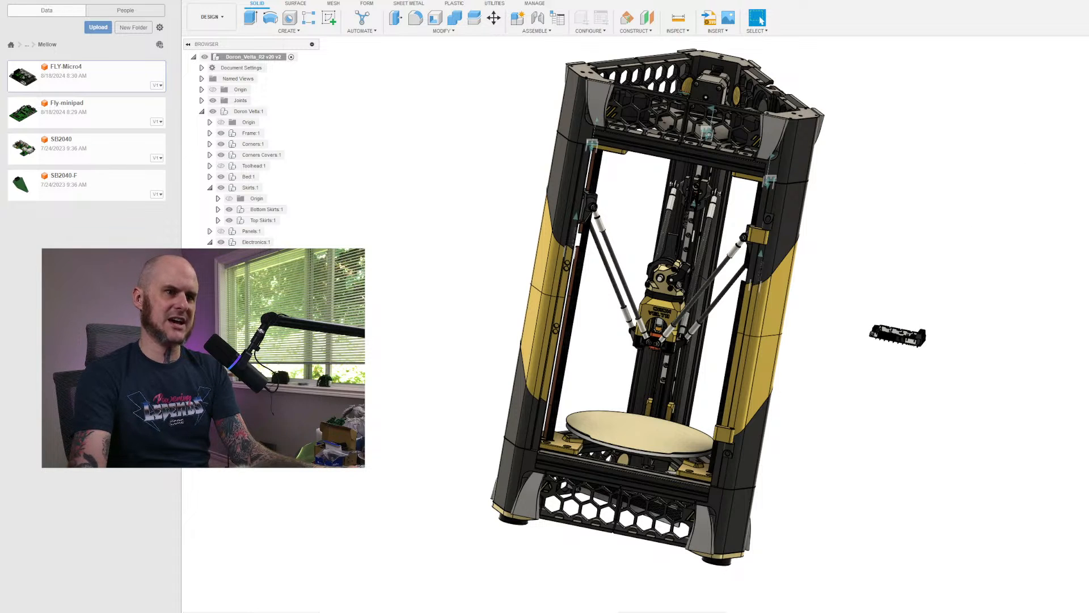
pyautogui.keyDown('shift'); pyautogui.moveTo(867, 241); pyautogui.dragTo(862, 261, button='middle'); pyautogui.keyUp('shift')
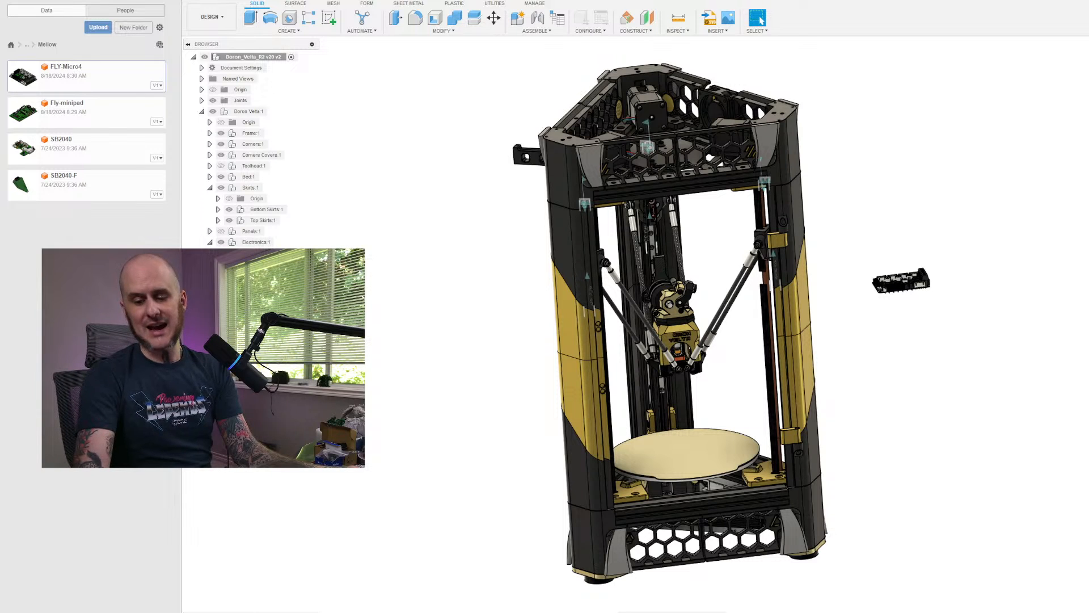
pyautogui.scroll(1, 1064, 508)
pyautogui.scroll(-2, 1072, 510)
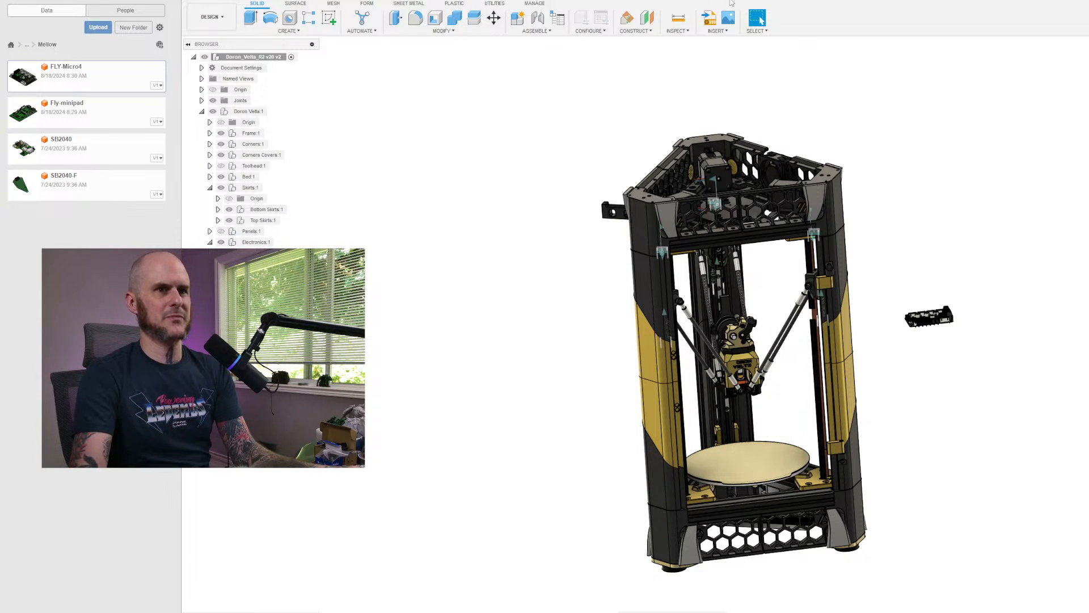
pyautogui.scroll(-1, 468, 437)
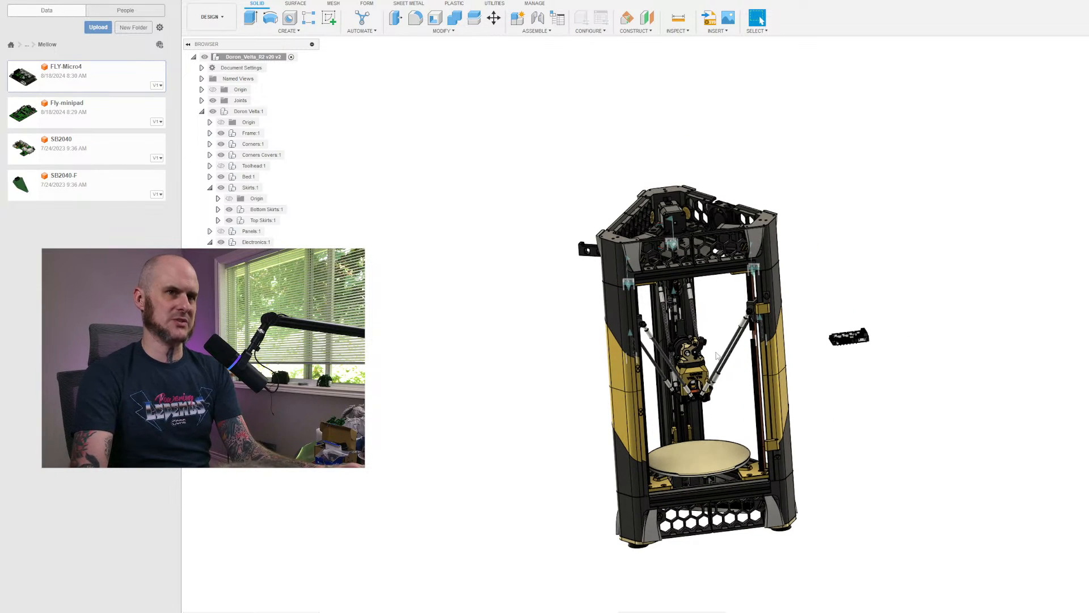
pyautogui.moveTo(838, 414); pyautogui.dragTo(627, 384, button='middle')
pyautogui.scroll(-1, 570, 362)
pyautogui.moveTo(570, 362); pyautogui.dragTo(643, 382, button='middle')
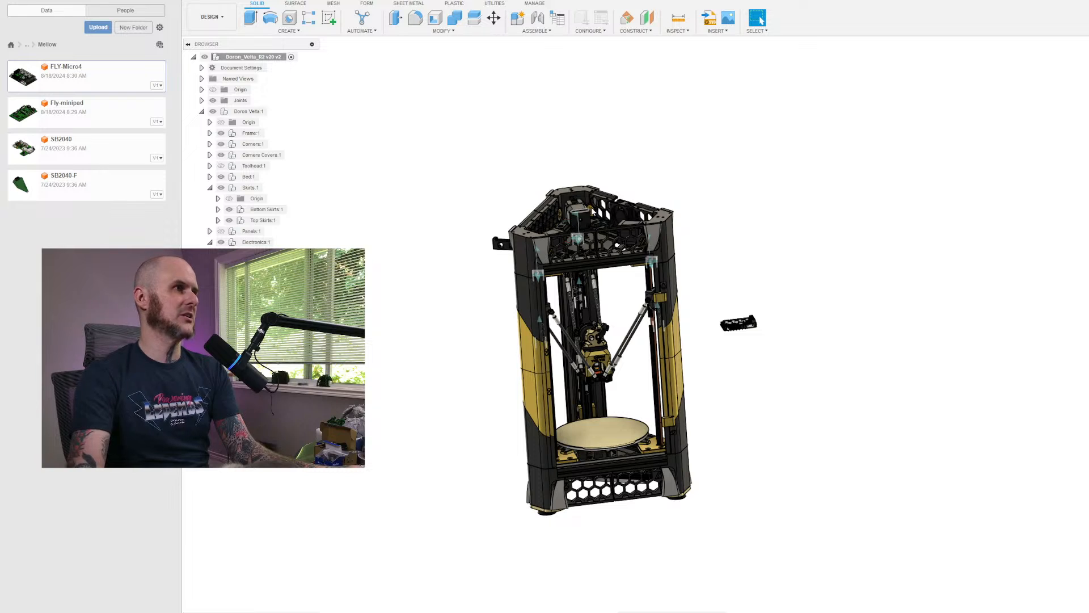
pyautogui.keyDown('shift'); pyautogui.moveTo(867, 283); pyautogui.dragTo(874, 322, button='middle'); pyautogui.keyUp('shift')
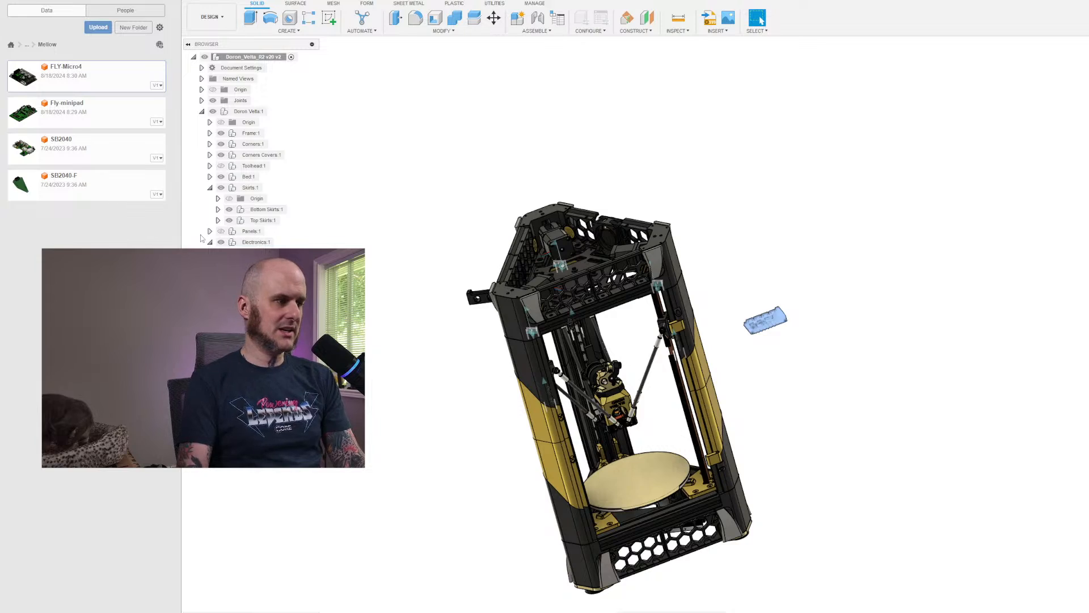
# Start aligning the FLY-Micro4 board, picking a corner mounting hole on its underside as the point to align from.
pyautogui.scroll(8, 783, 280)
pyautogui.keyDown('shift'); pyautogui.moveTo(665, 377); pyautogui.dragTo(676, 256, button='middle'); pyautogui.keyUp('shift')
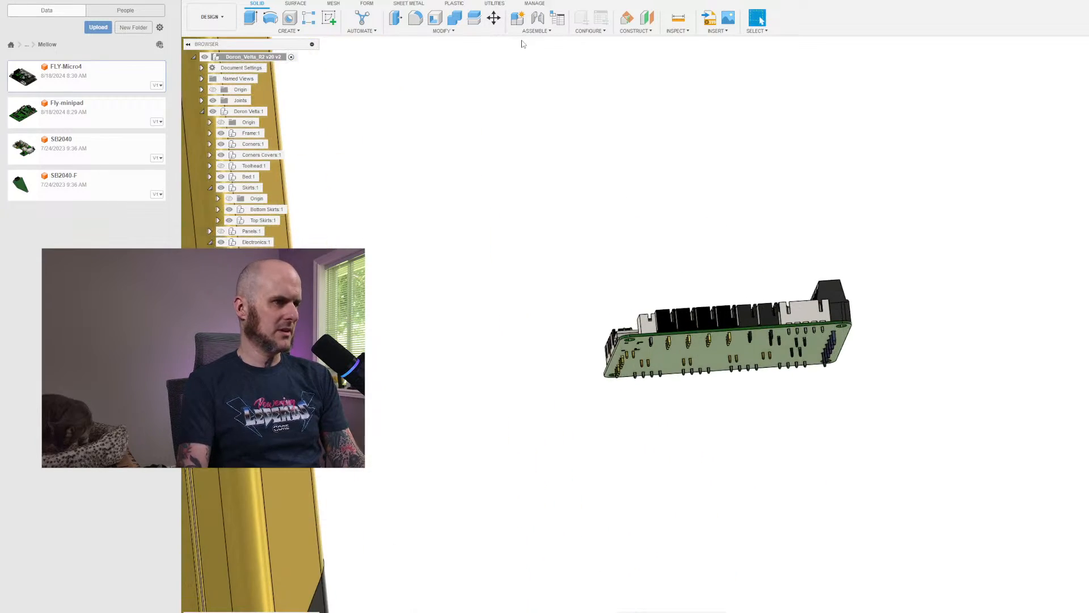
pyautogui.click(443, 31)
pyautogui.click(414, 164)
pyautogui.scroll(4, 743, 358)
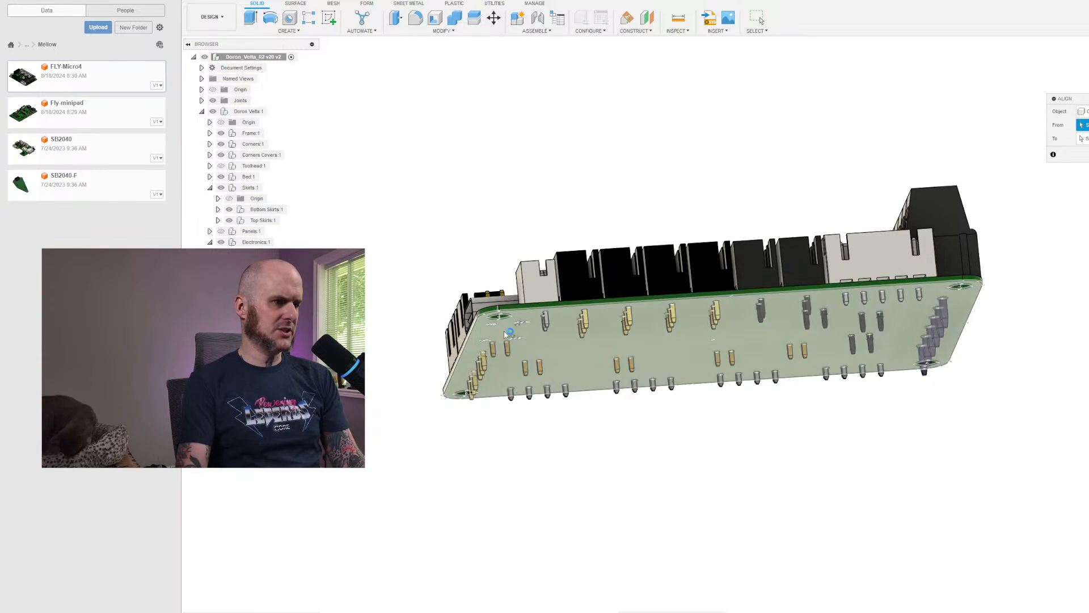
pyautogui.click(505, 336)
# Pick the front standoff on the printer's upper electronics plate as the point the board aligns to.
pyautogui.scroll(-10, 506, 341)
pyautogui.keyDown('shift'); pyautogui.moveTo(512, 383); pyautogui.dragTo(585, 396, button='middle'); pyautogui.keyUp('shift')
pyautogui.moveTo(585, 396); pyautogui.dragTo(986, 434, button='middle')
pyautogui.keyDown('shift'); pyautogui.moveTo(740, 313); pyautogui.dragTo(663, 408, button='middle'); pyautogui.keyUp('shift')
pyautogui.scroll(3, 573, 84)
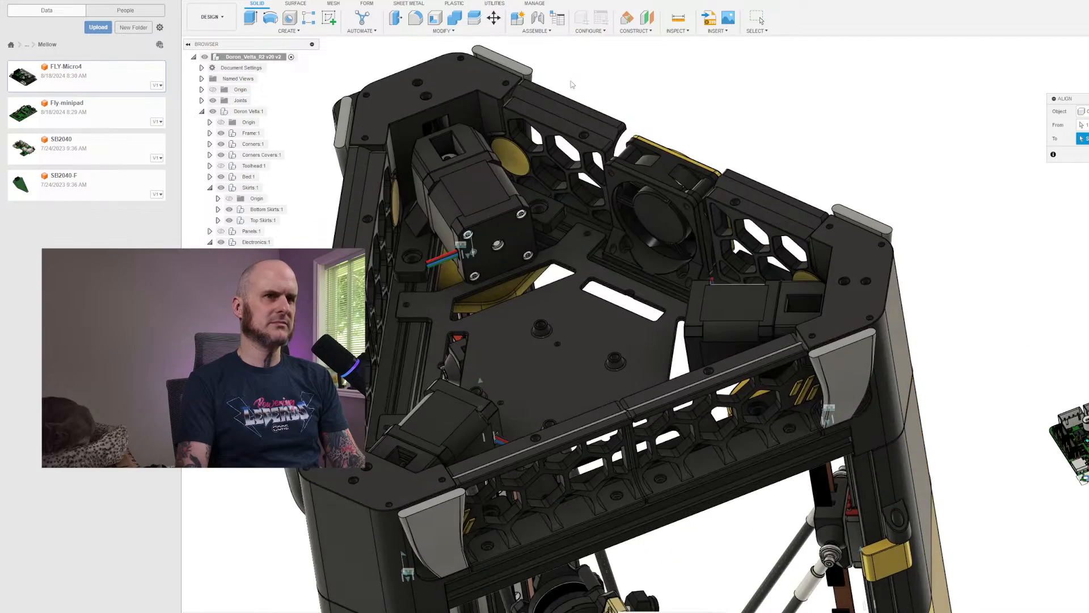
pyautogui.scroll(5, 574, 298)
pyautogui.keyDown('shift'); pyautogui.moveTo(543, 363); pyautogui.dragTo(595, 209, button='middle'); pyautogui.keyUp('shift')
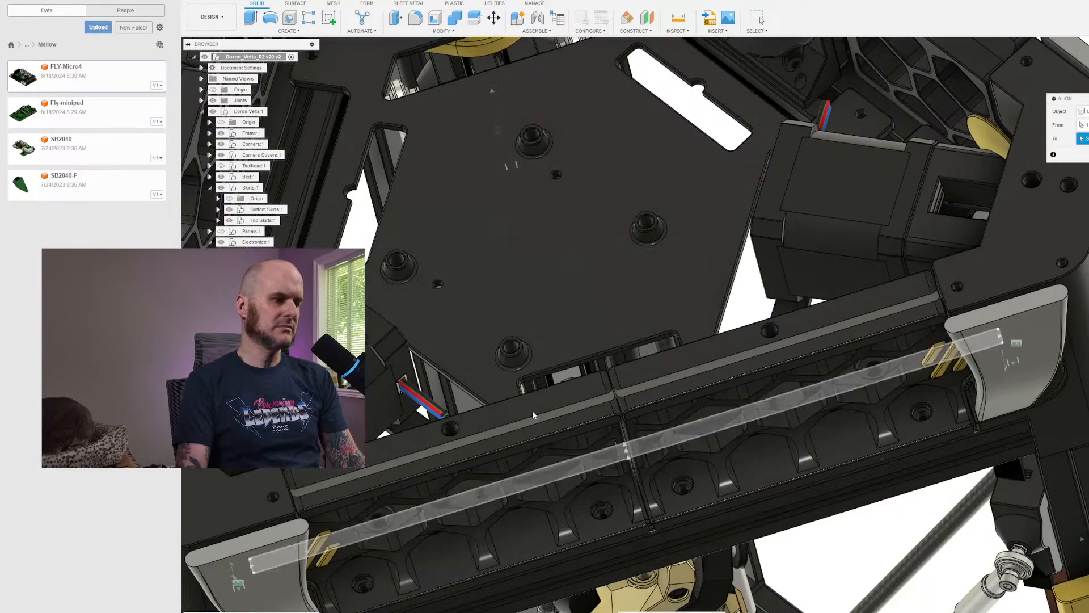
pyautogui.click(517, 346)
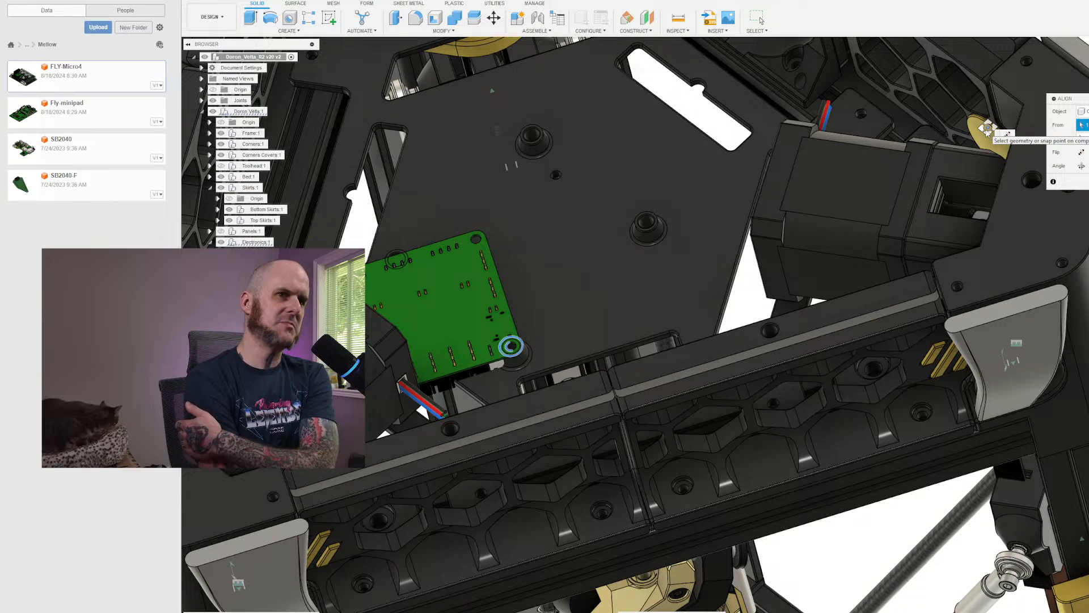
# Flip the board component side up, rotate it in quarter turns until it lies across the plate, and finish the alignment.
pyautogui.click(1081, 152)
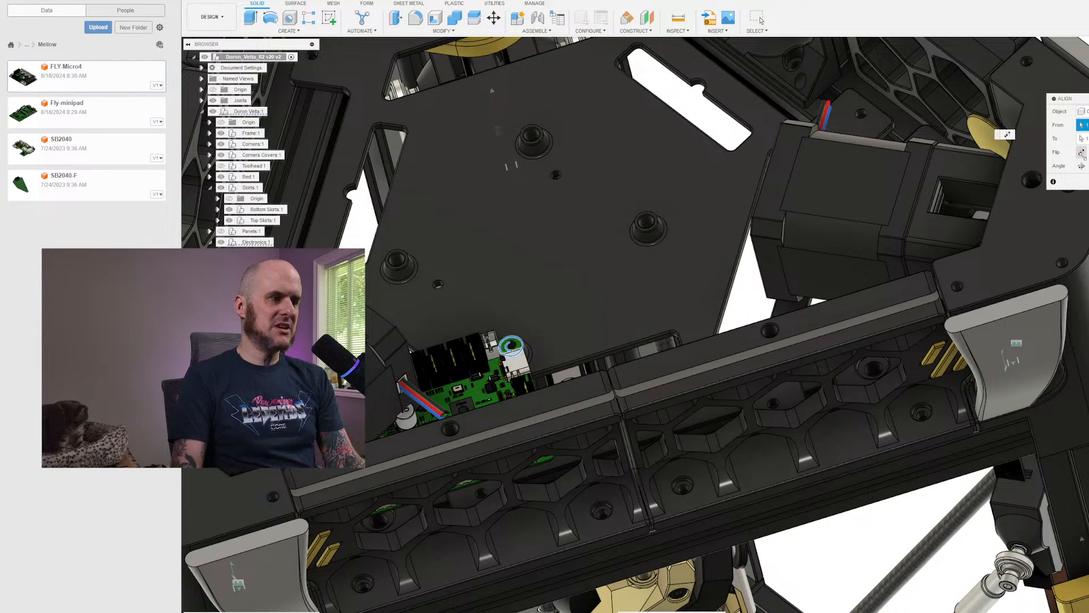
pyautogui.click(1082, 165)
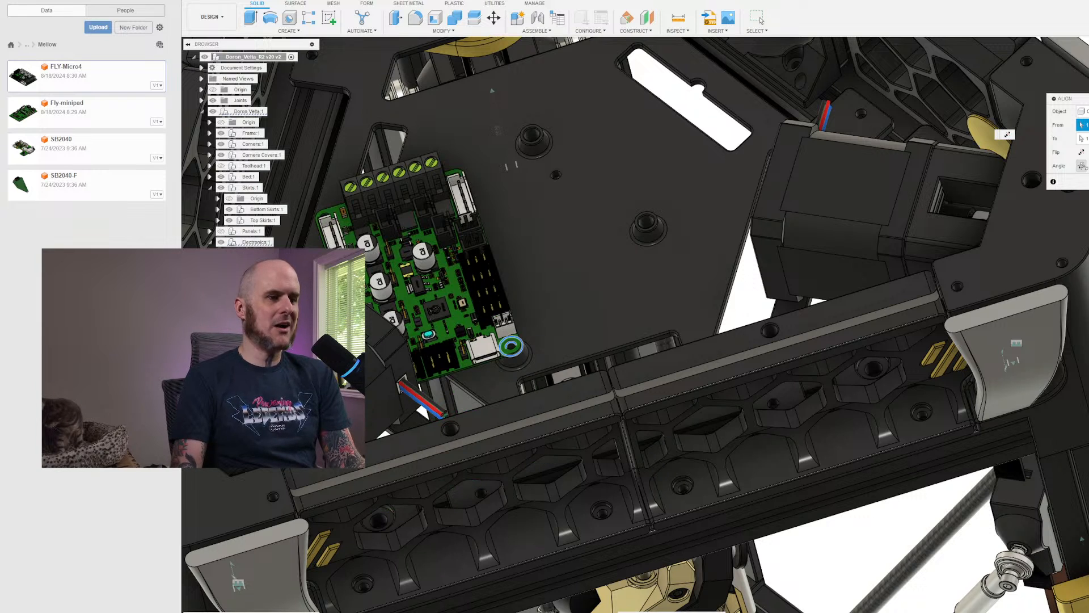
pyautogui.click(1082, 166)
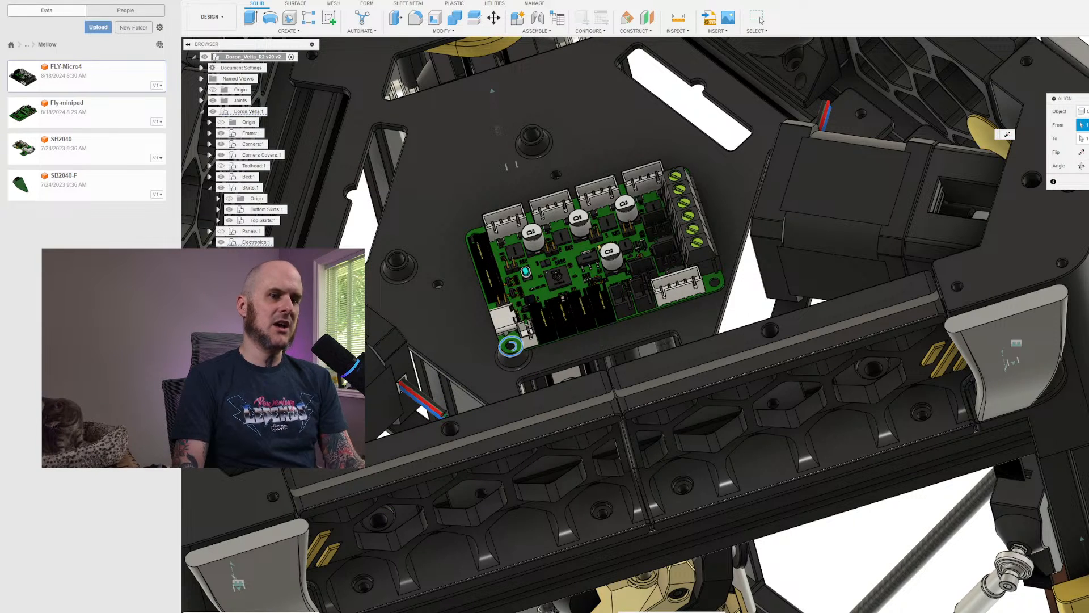
pyautogui.click(761, 20)
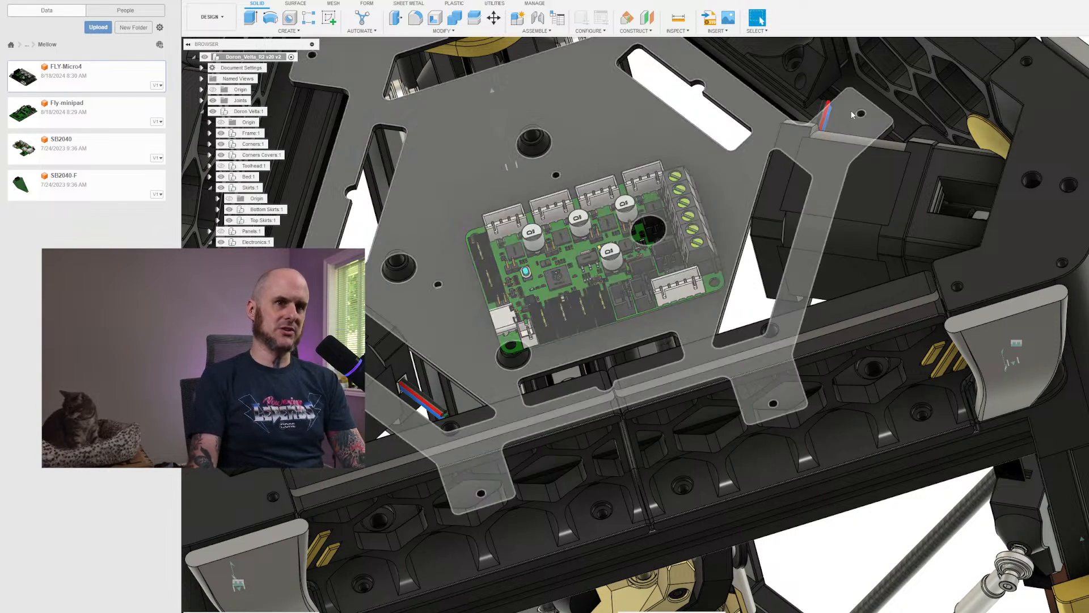
# Examine the board's position on the upper plate relative to the motors, fan and skirts.
pyautogui.scroll(-2, 987, 364)
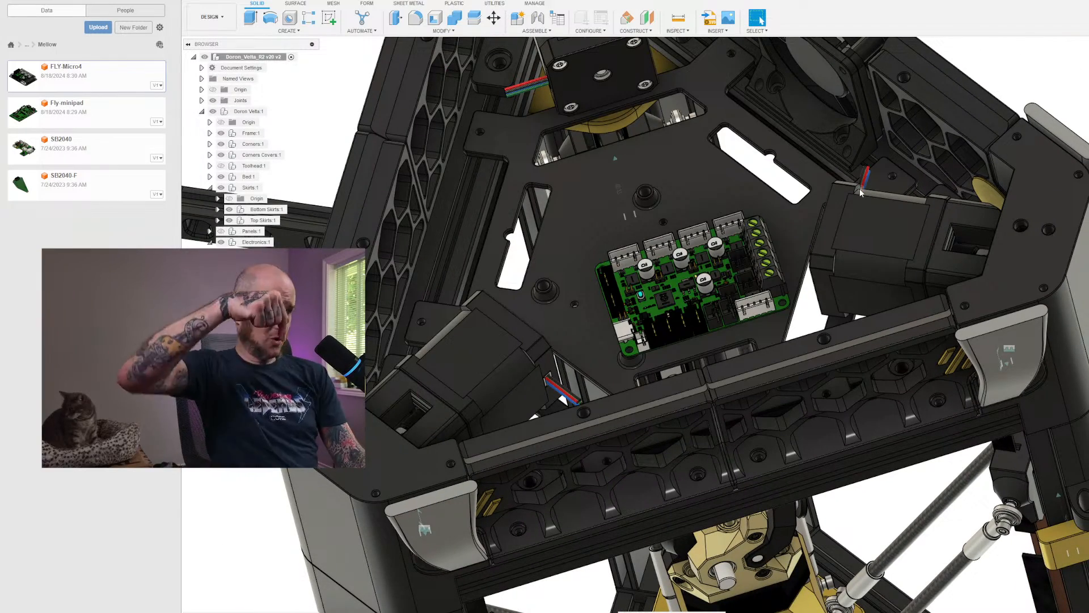
pyautogui.moveTo(778, 234); pyautogui.dragTo(369, 230, button='middle')
pyautogui.scroll(-3, 722, 167)
pyautogui.moveTo(564, 164)
pyautogui.keyDown('shift'); pyautogui.mouseDown(button='middle')
pyautogui.moveTo(543, 383)
pyautogui.moveTo(620, 279)
pyautogui.moveTo(567, 164)
pyautogui.mouseUp(button='middle'); pyautogui.keyUp('shift')
pyautogui.scroll(4, 580, 190)
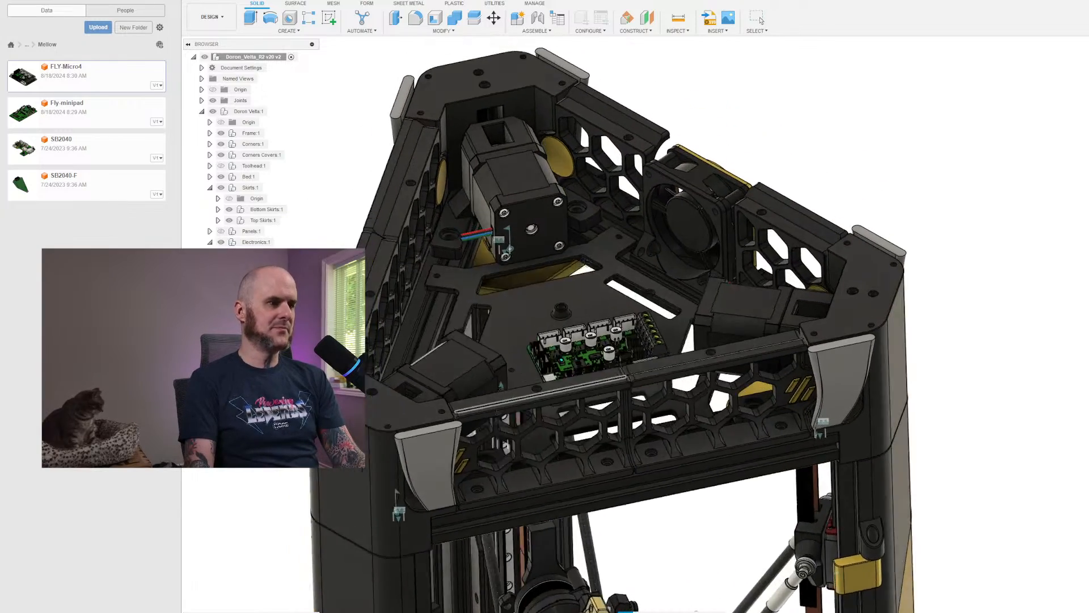
pyautogui.keyDown('shift'); pyautogui.moveTo(590, 329); pyautogui.dragTo(593, 358, button='middle'); pyautogui.keyUp('shift')
# Open the Doron_Velta-2024.08 design from the Doron Velta project folder under 3D Printer Builds.
pyautogui.click(27, 46)
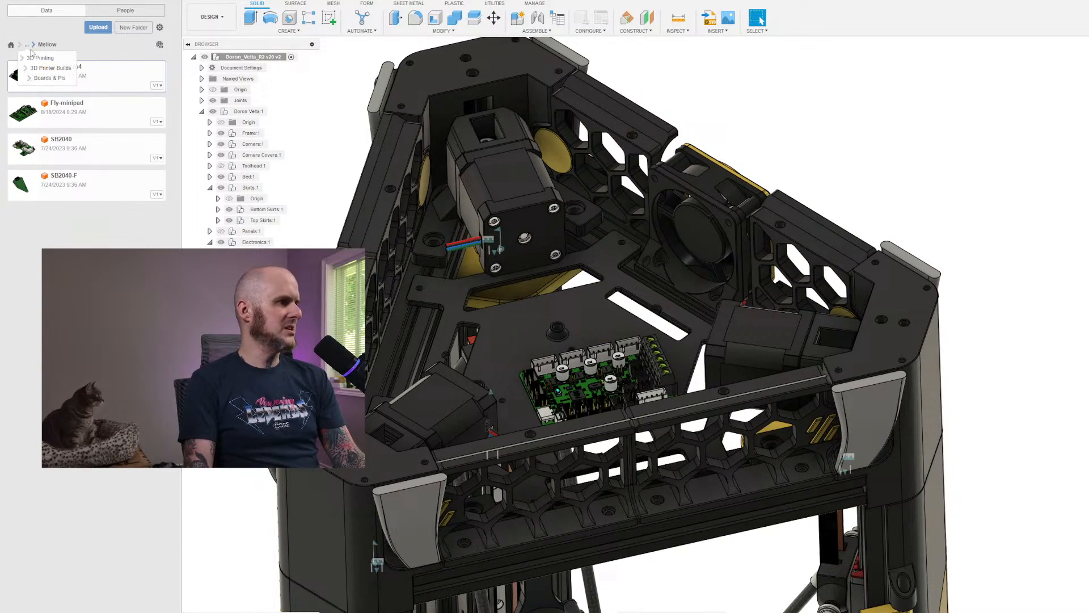
pyautogui.click(42, 69)
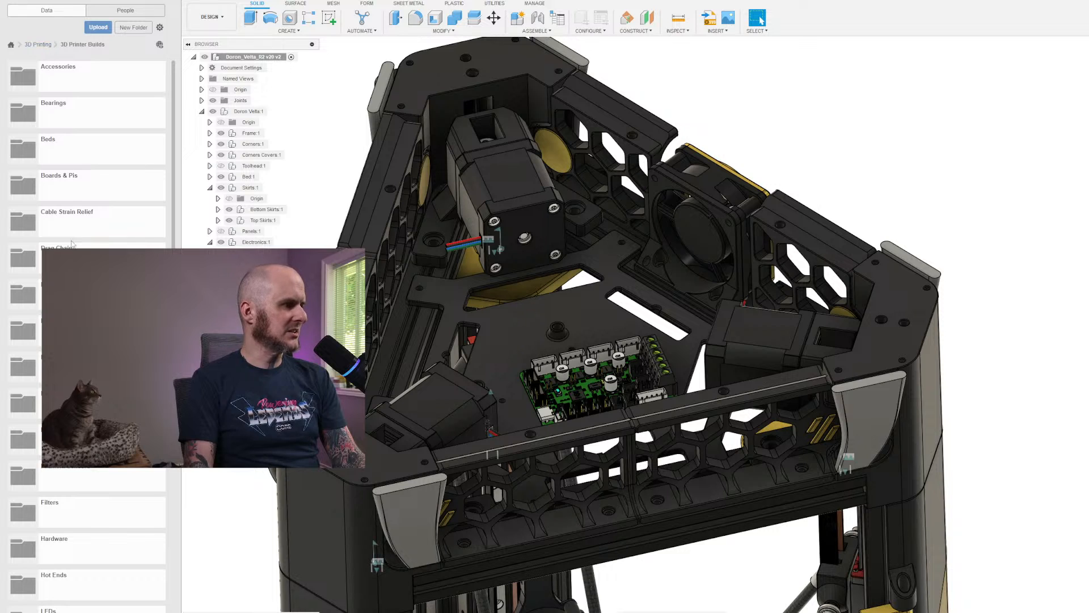
pyautogui.scroll(-5, 91, 397)
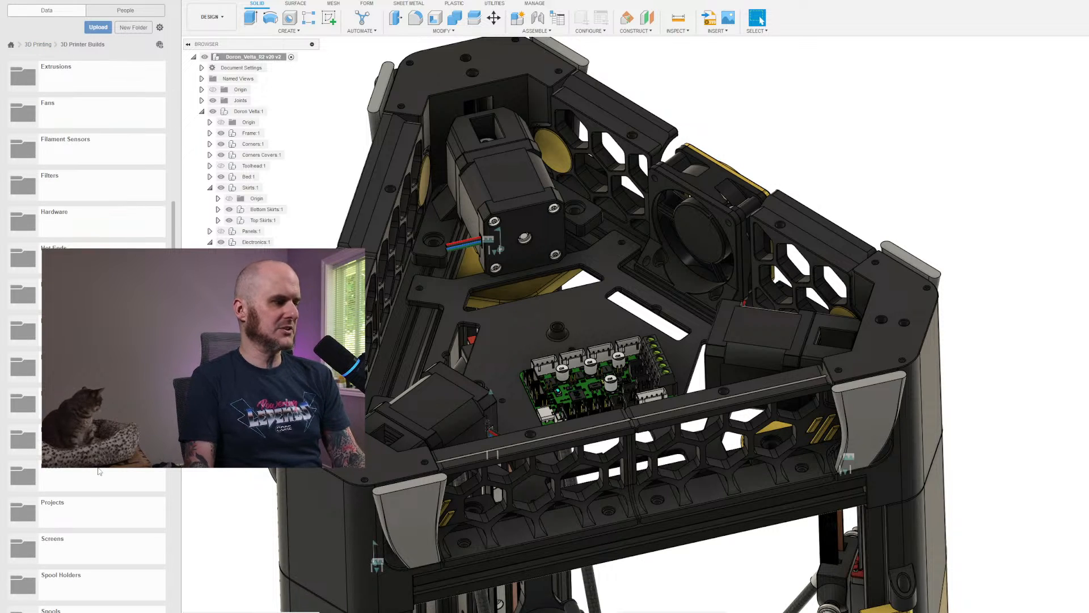
pyautogui.click(82, 519)
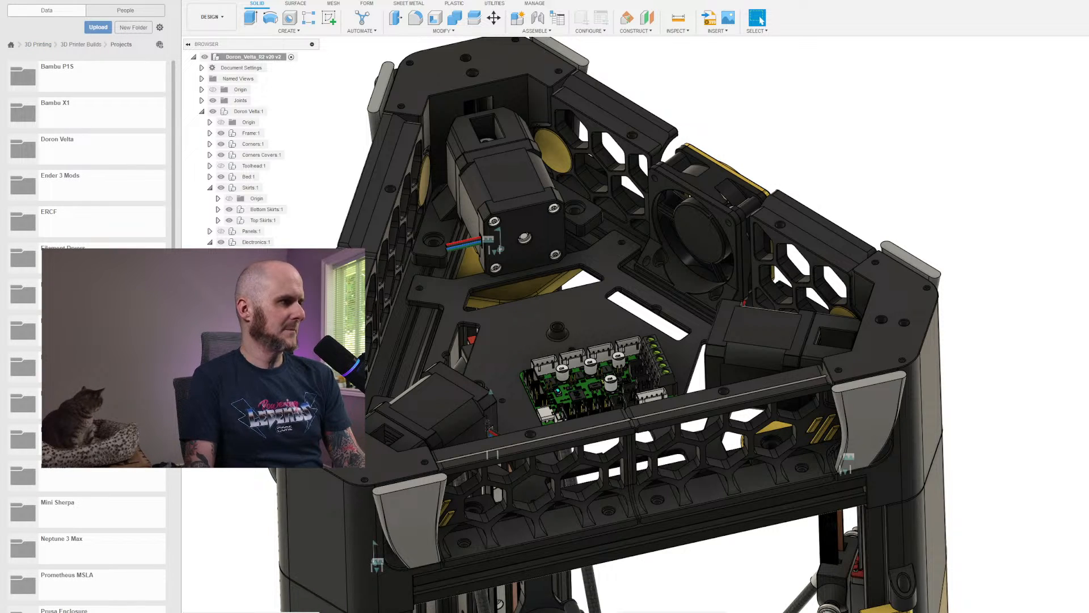
pyautogui.click(76, 152)
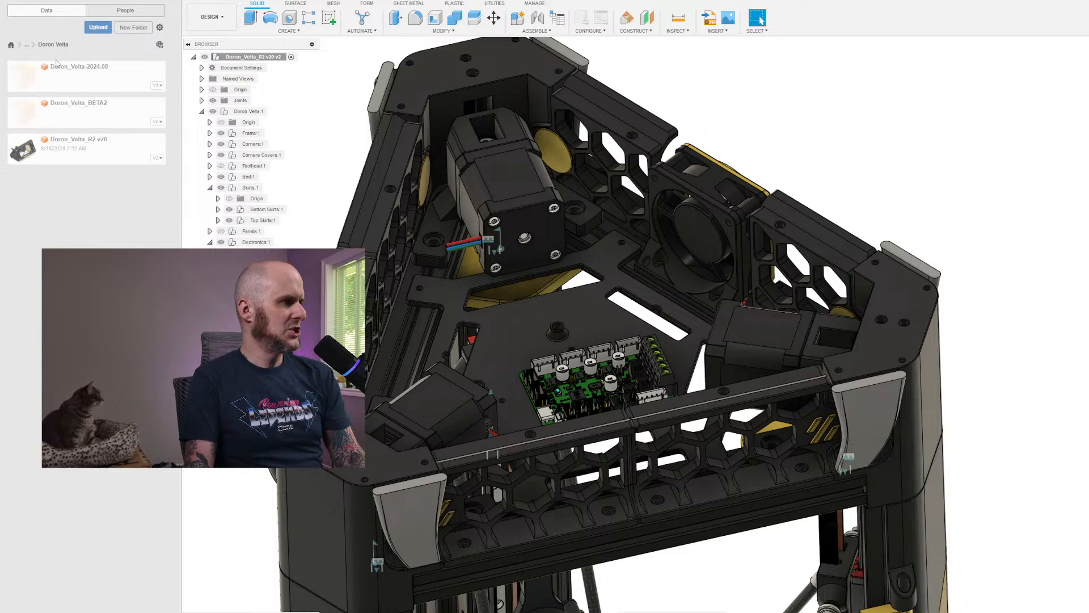
pyautogui.click(97, 85)
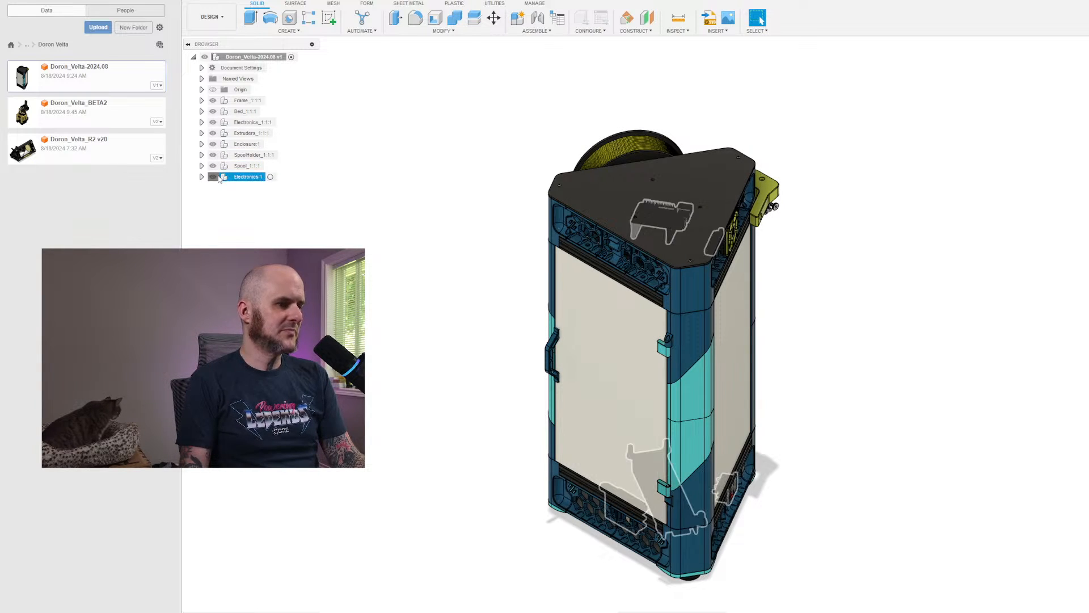
# Hide the enclosure's panels while keeping its corners, corner covers and skirts shown.
pyautogui.click(213, 143)
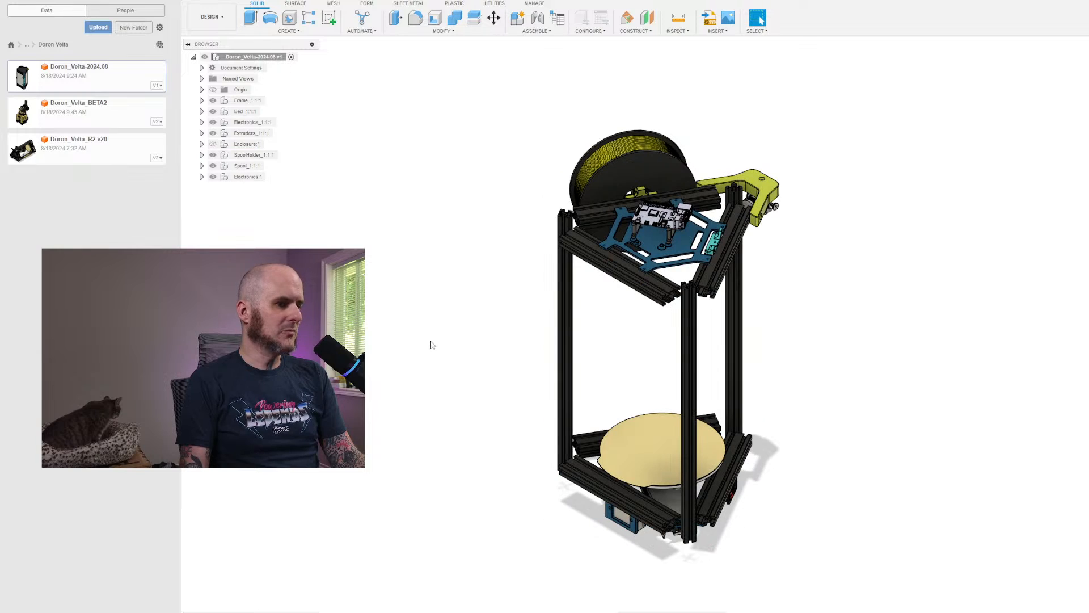
pyautogui.click(213, 143)
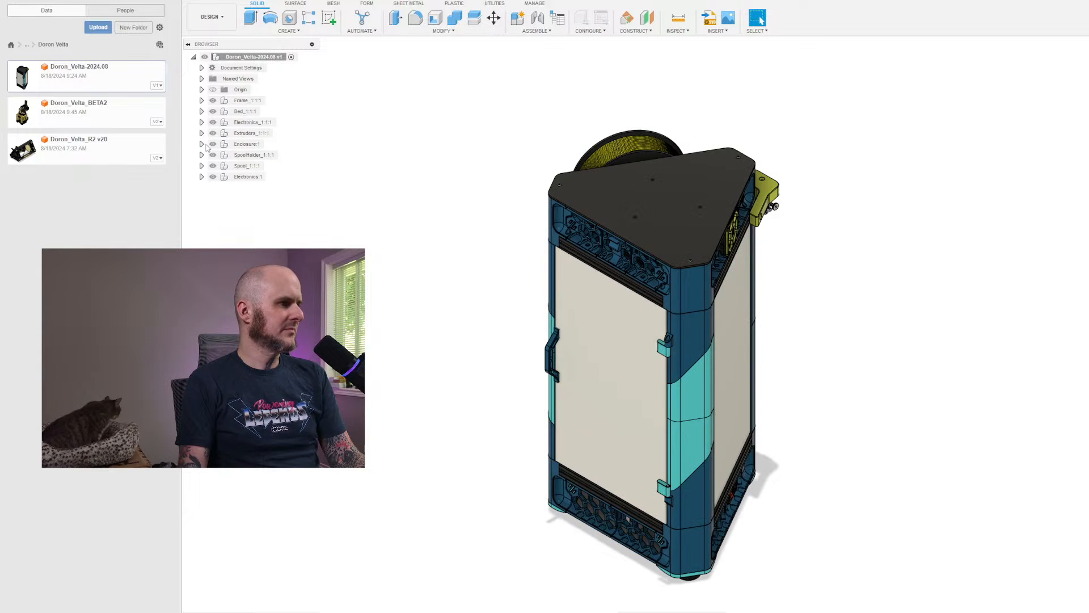
pyautogui.click(201, 144)
pyautogui.click(220, 198)
# Examine the upper electronics compartment with its single-board computer, motors and fan, and the printer's front from several angles.
pyautogui.keyDown('shift'); pyautogui.moveTo(463, 329); pyautogui.dragTo(525, 437, button='middle'); pyautogui.keyUp('shift')
pyautogui.scroll(4, 684, 303)
pyautogui.scroll(-2, 675, 309)
pyautogui.keyDown('shift'); pyautogui.moveTo(667, 315); pyautogui.dragTo(640, 298, button='middle'); pyautogui.keyUp('shift')
pyautogui.scroll(4, 678, 318)
pyautogui.keyDown('shift'); pyautogui.moveTo(693, 367); pyautogui.dragTo(726, 386, button='middle'); pyautogui.keyUp('shift')
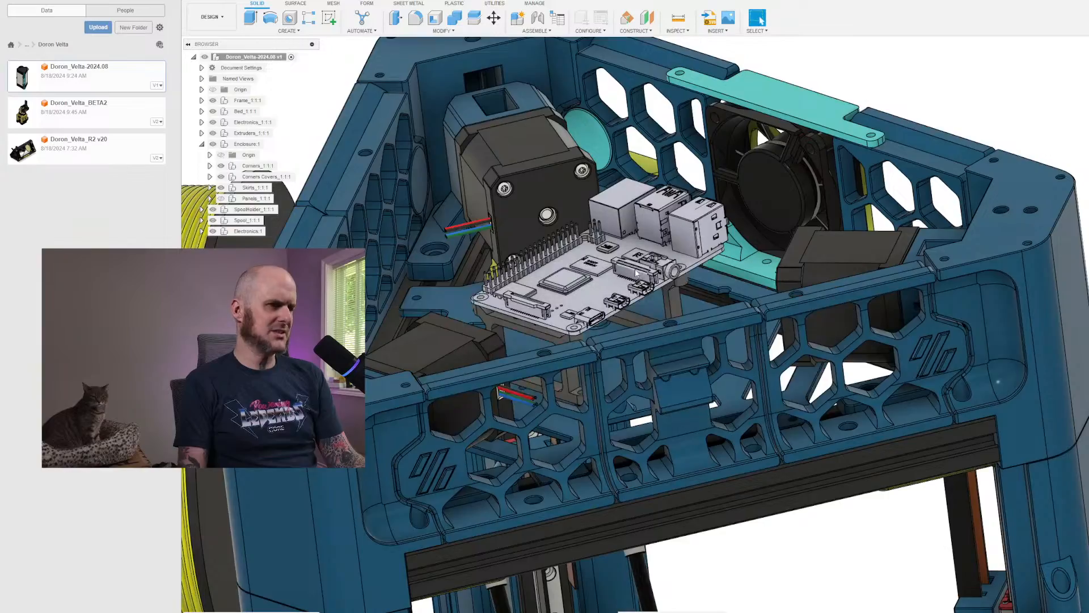
pyautogui.scroll(-2, 624, 346)
pyautogui.keyDown('shift'); pyautogui.moveTo(644, 255); pyautogui.dragTo(550, 137, button='middle'); pyautogui.keyUp('shift')
pyautogui.scroll(-2, 627, 284)
pyautogui.scroll(-2, 626, 237)
pyautogui.keyDown('shift'); pyautogui.moveTo(625, 237); pyautogui.dragTo(655, 223, button='middle'); pyautogui.keyUp('shift')
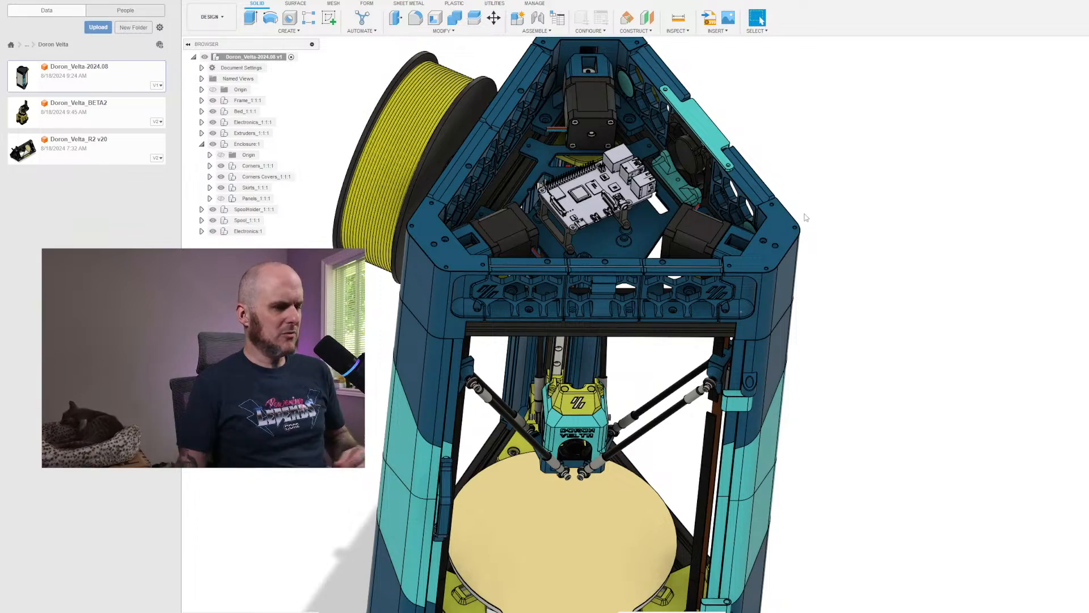
# Examine the lettered toolhead cover up close and compare it with the toolhead in Doron_Velta_BETA2.
pyautogui.scroll(5, 594, 440)
pyautogui.keyDown('shift'); pyautogui.moveTo(594, 440); pyautogui.dragTo(649, 373, button='middle'); pyautogui.keyUp('shift')
pyautogui.scroll(5, 660, 395)
pyautogui.scroll(-3, 659, 393)
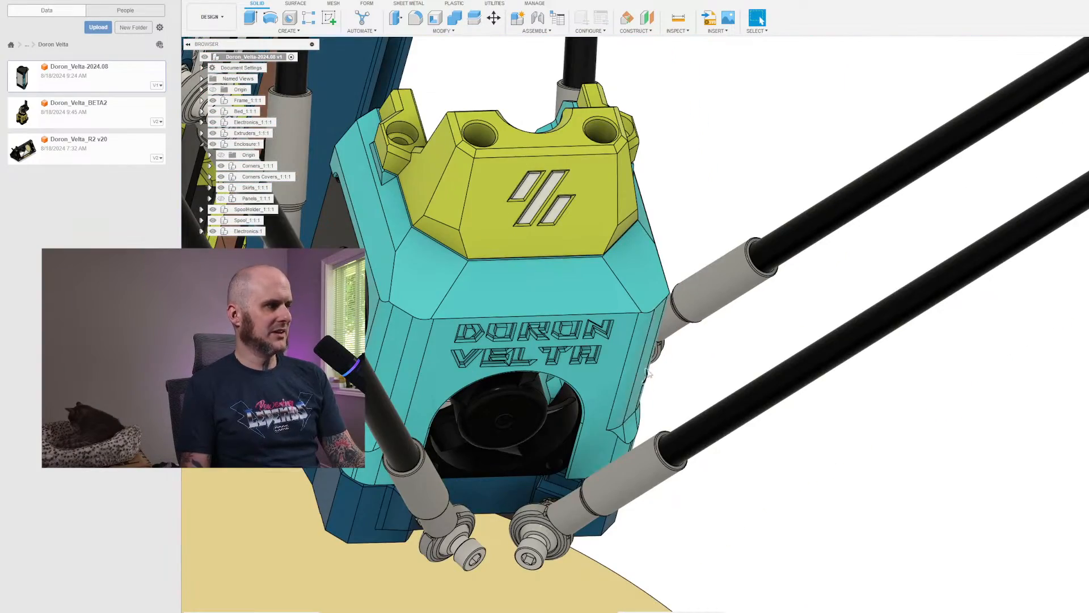
pyautogui.click(667, 1)
pyautogui.scroll(3, 695, 360)
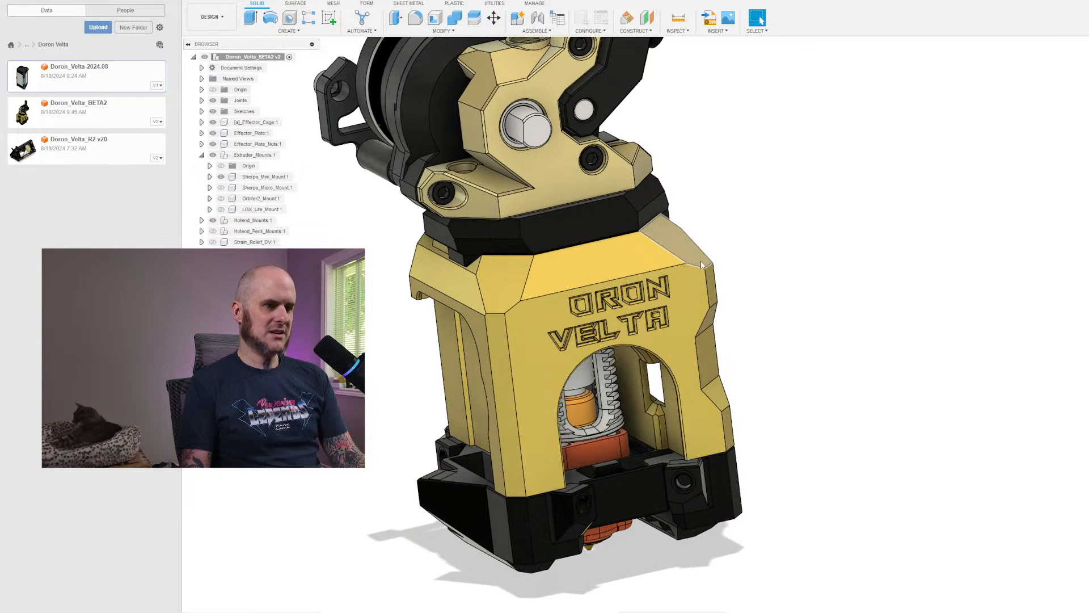
# Return to Doron_Velta-2024.08 and examine its toolhead and arms above the bed.
pyautogui.click(842, 2)
pyautogui.moveTo(652, 362)
pyautogui.keyDown('shift'); pyautogui.mouseDown(button='middle')
pyautogui.moveTo(630, 368)
pyautogui.moveTo(720, 355)
pyautogui.moveTo(688, 308)
pyautogui.moveTo(650, 406)
pyautogui.mouseUp(button='middle'); pyautogui.keyUp('shift')
pyautogui.scroll(5, 675, 342)
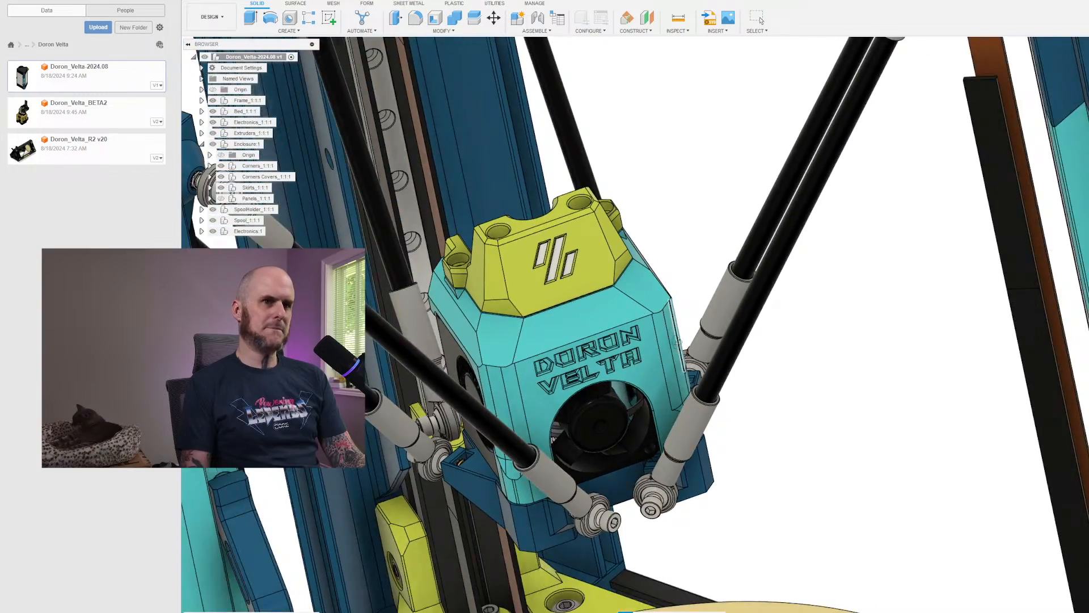
pyautogui.moveTo(675, 341)
pyautogui.keyDown('shift'); pyautogui.mouseDown(button='middle')
pyautogui.moveTo(669, 357)
pyautogui.moveTo(669, 341)
pyautogui.mouseUp(button='middle'); pyautogui.keyUp('shift')
pyautogui.scroll(-8, 661, 363)
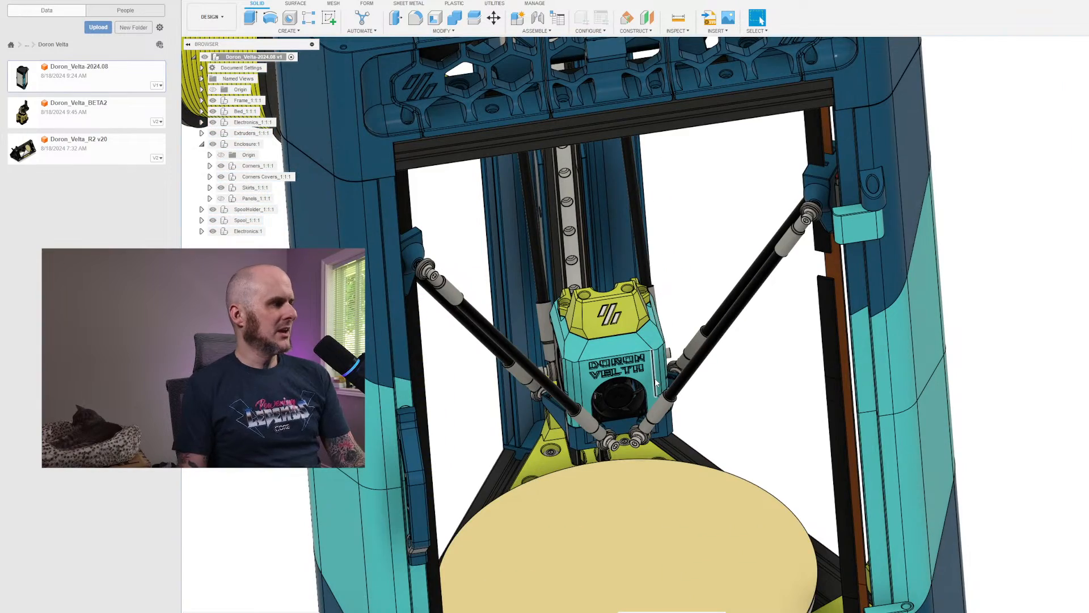